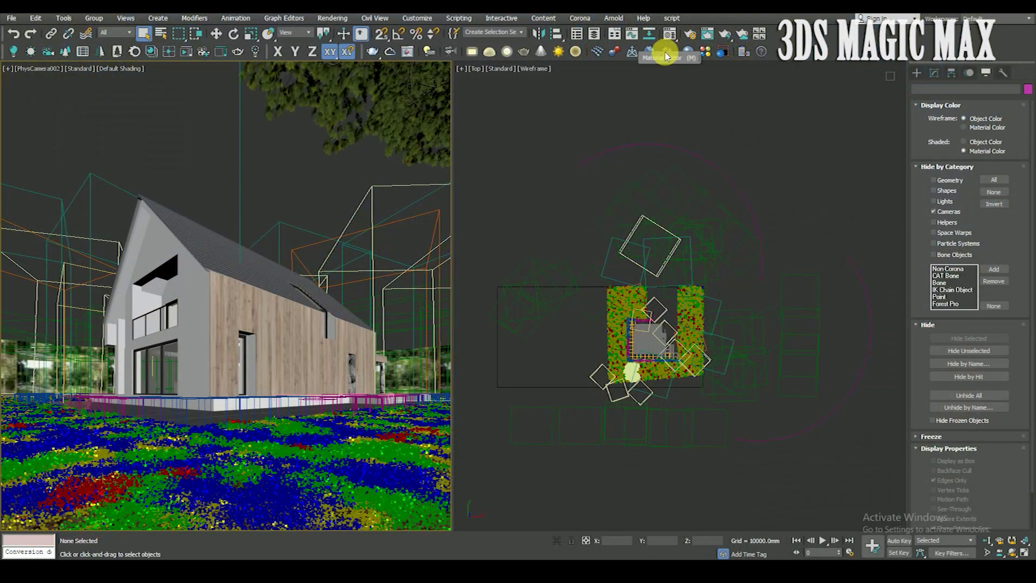
Put a CoronaColorCorrect map on material 23's diffuse and choose CoronaBitmap as its input
{"action": "left_click", "coordinate": [669, 35]}
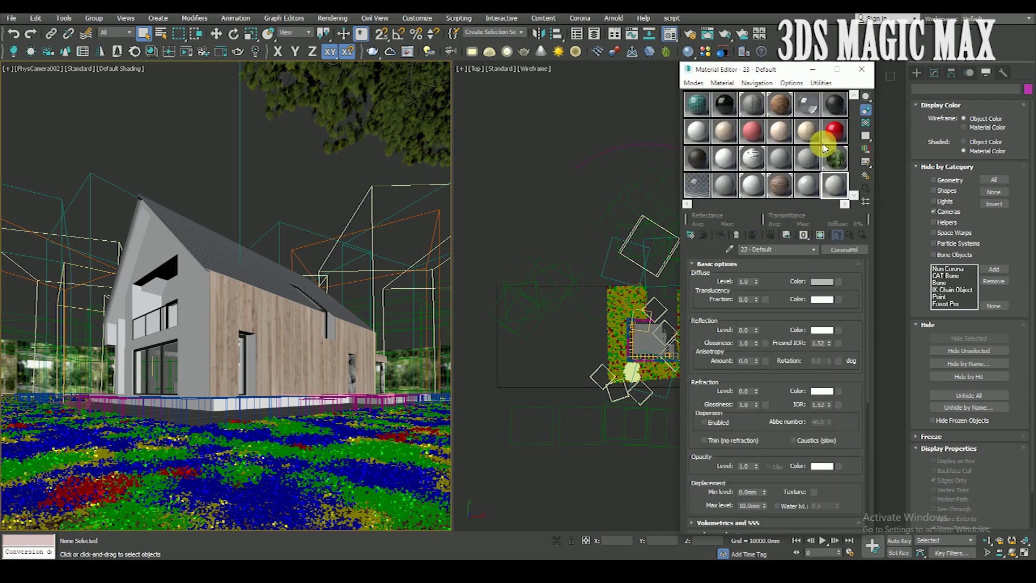
{"action": "left_click_drag", "start_coordinate": [812, 69], "coordinate": [790, 67]}
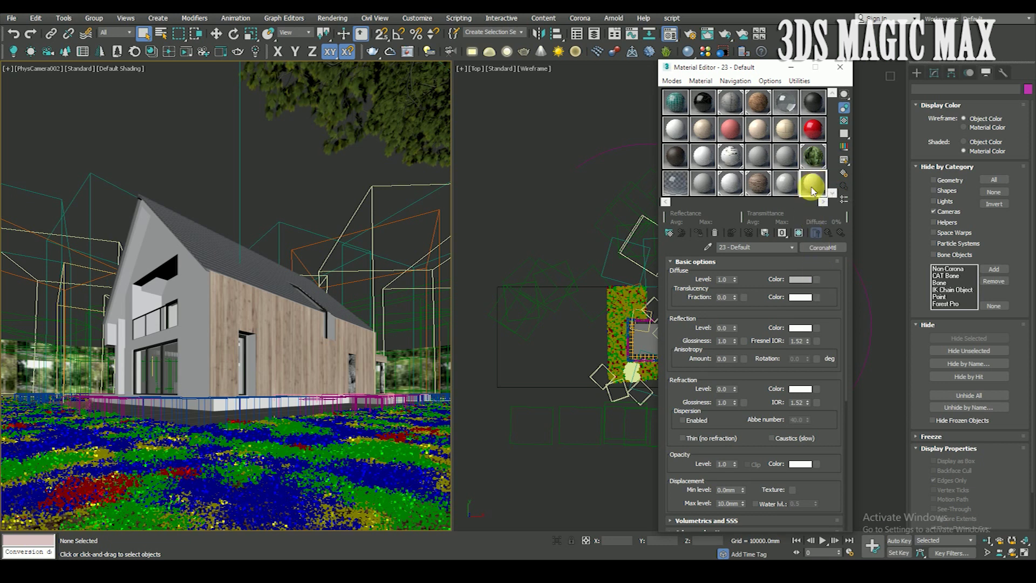
{"action": "left_click", "coordinate": [817, 280]}
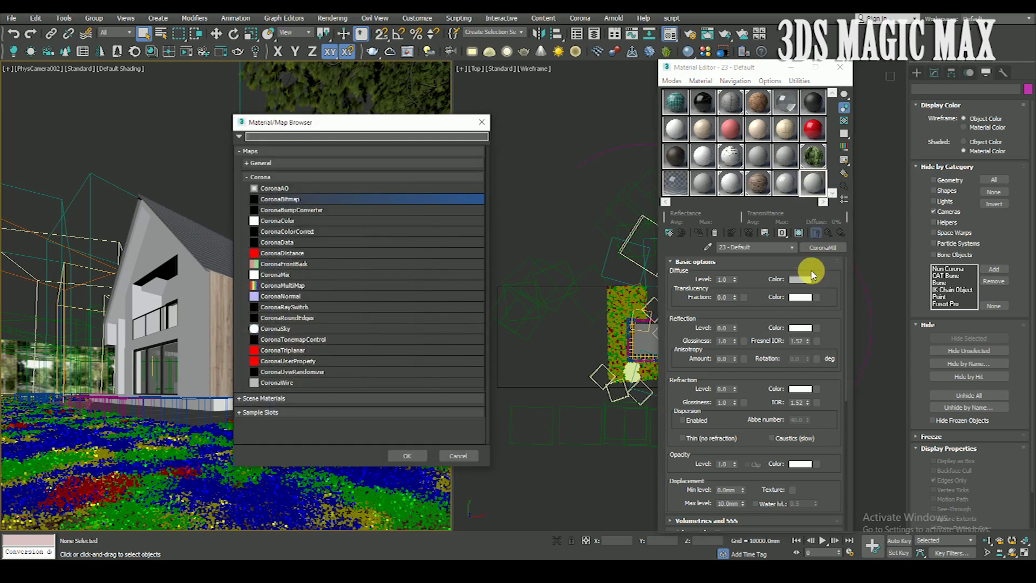
{"action": "left_click", "coordinate": [297, 231]}
{"action": "left_click", "coordinate": [411, 458]}
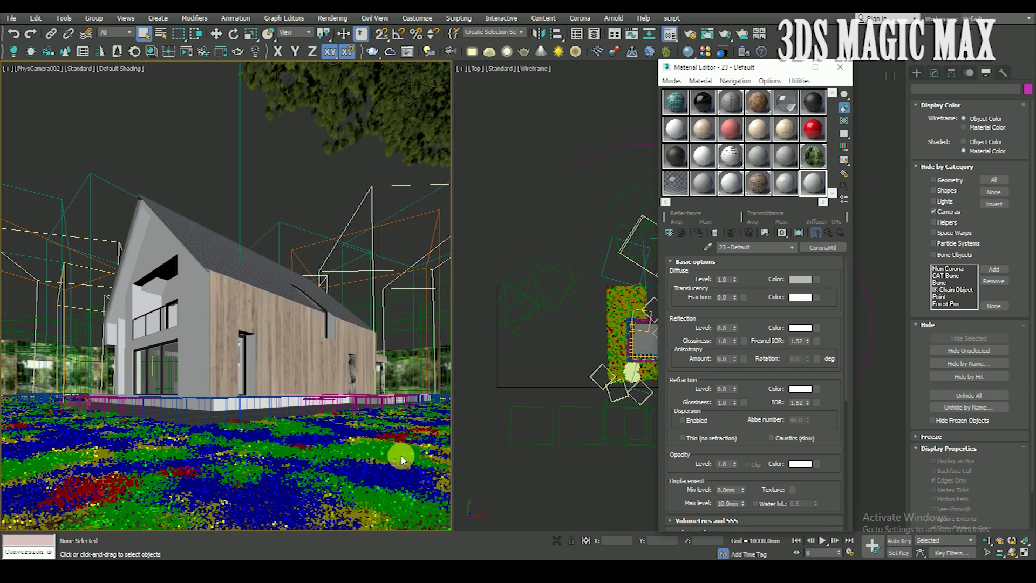
{"action": "left_click", "coordinate": [787, 280]}
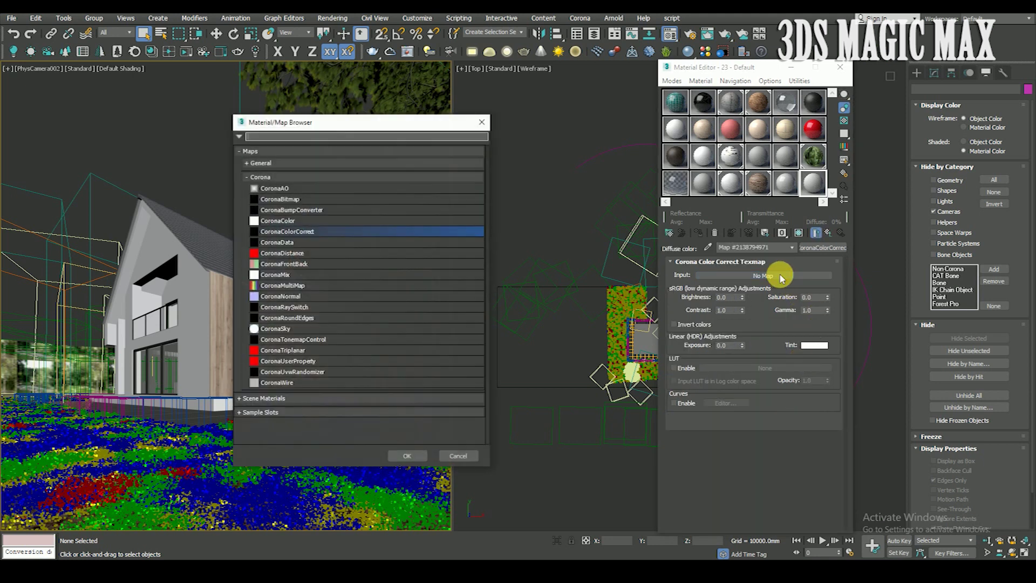
{"action": "left_click", "coordinate": [300, 201]}
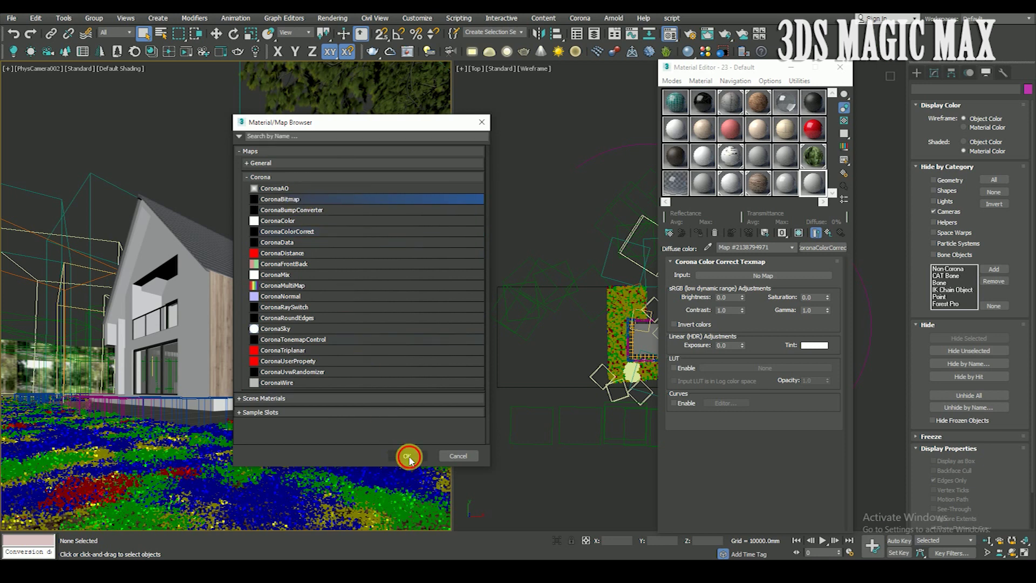
Load VizPeople_non_commercial_hdr_v1_09.hdr into the Corona Bitmap after comparing it with v1_10
{"action": "left_click", "coordinate": [407, 455]}
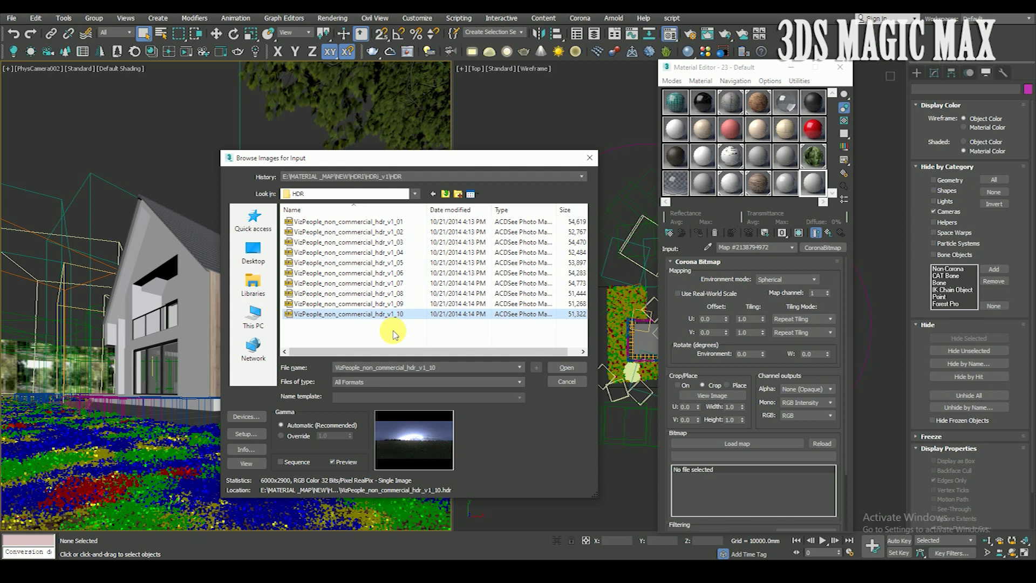
{"action": "left_click", "coordinate": [397, 304]}
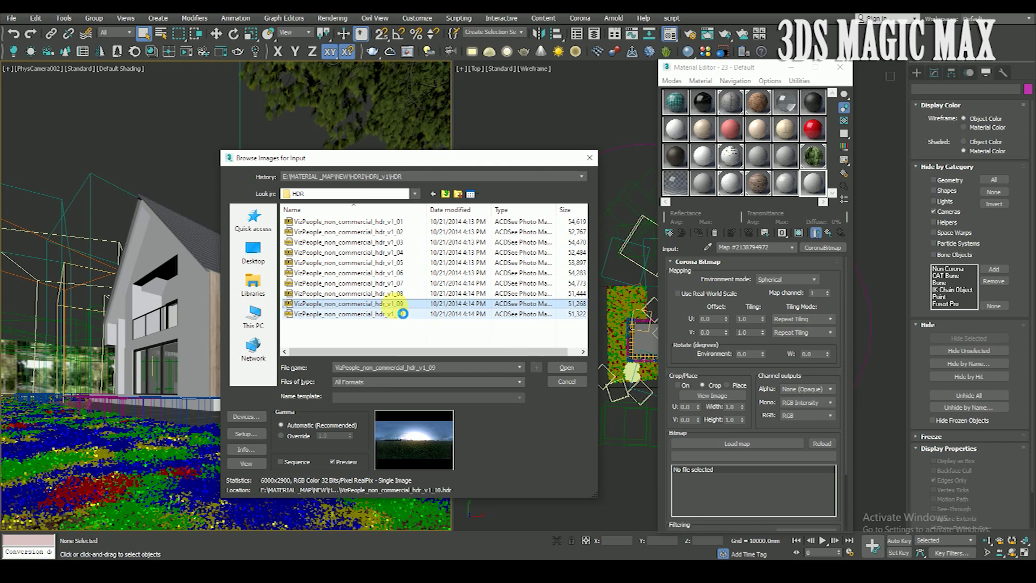
{"action": "left_click", "coordinate": [402, 311]}
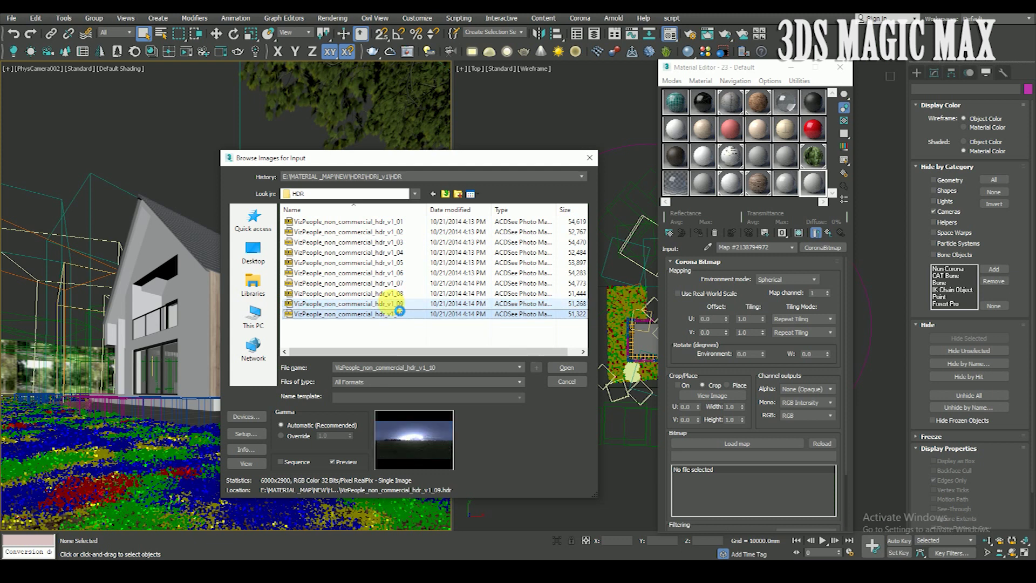
{"action": "left_click", "coordinate": [397, 303]}
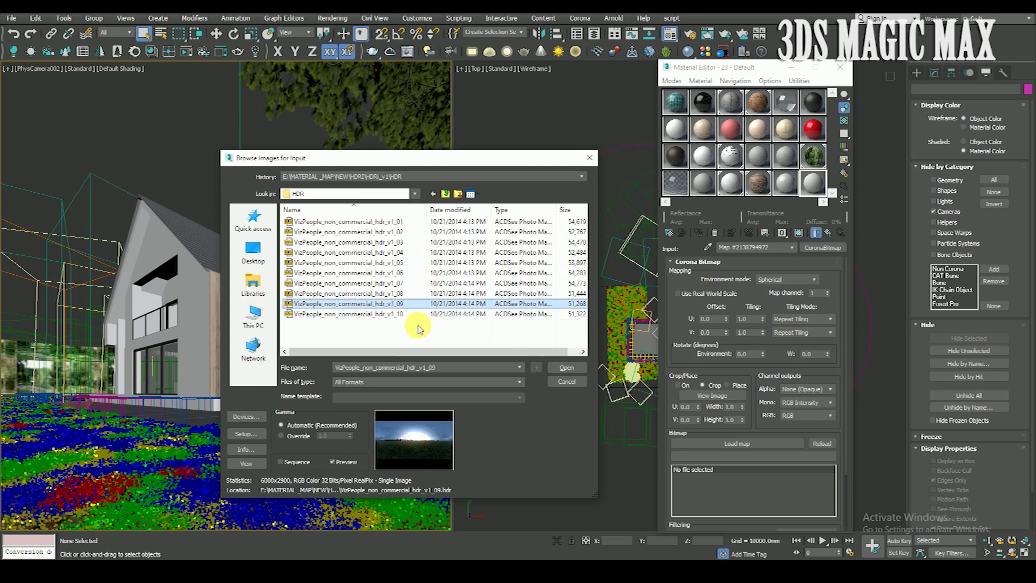
{"action": "left_click", "coordinate": [567, 367]}
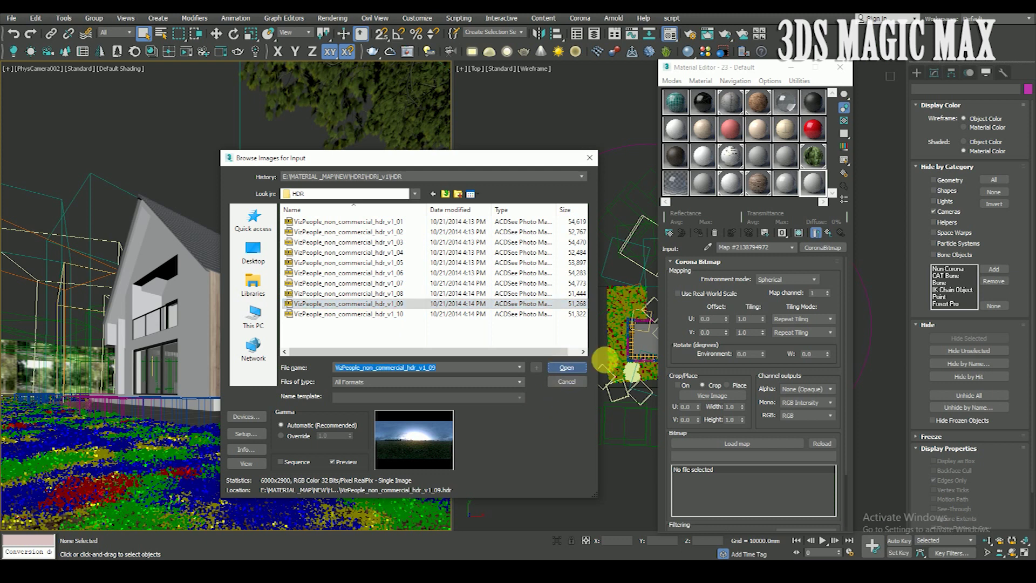
{"action": "left_click", "coordinate": [381, 387]}
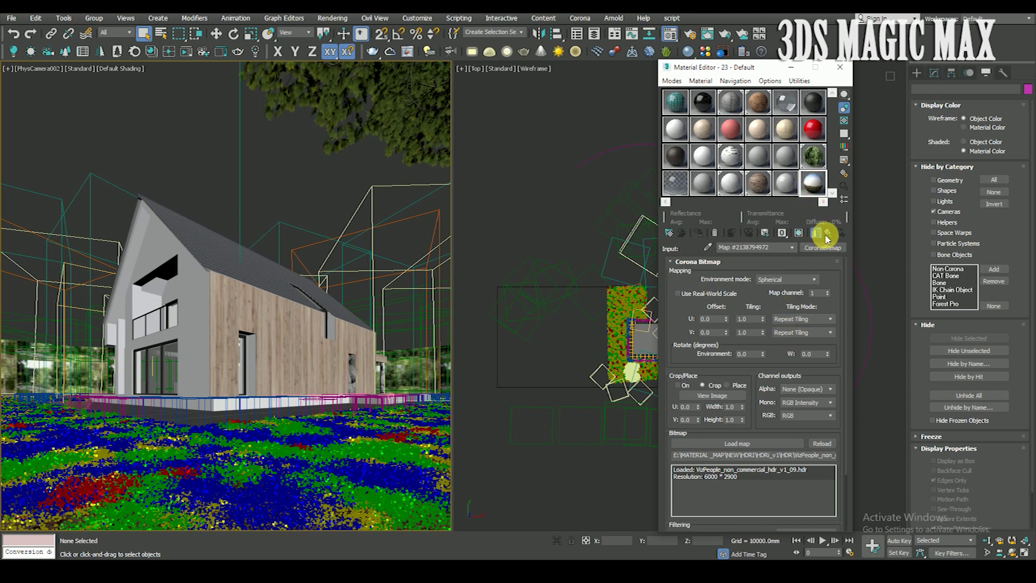
Instance the CoronaColorCorrect map into the Environment Map slot of Environment and Effects
{"action": "left_click", "coordinate": [332, 18]}
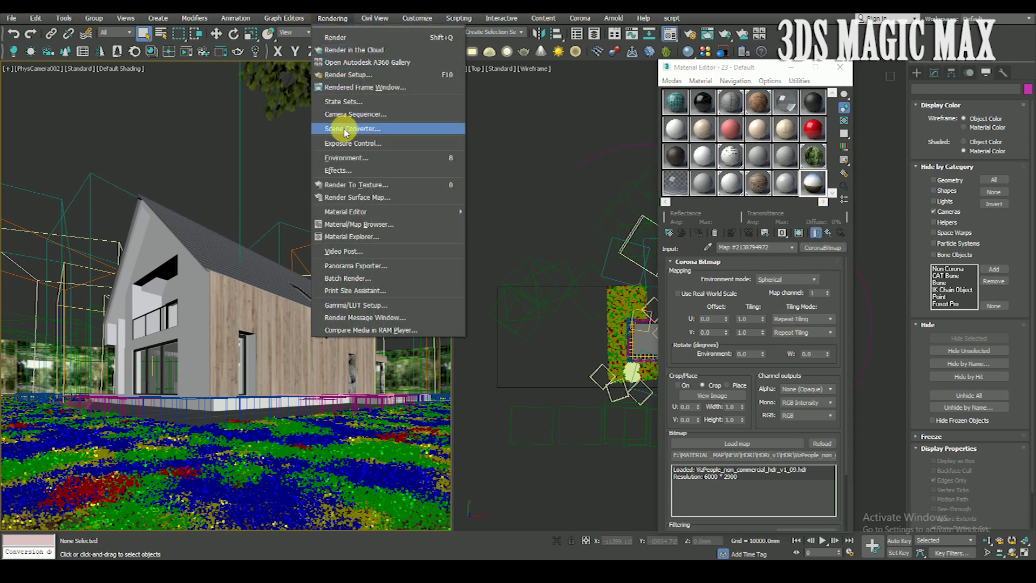
{"action": "left_click", "coordinate": [354, 158]}
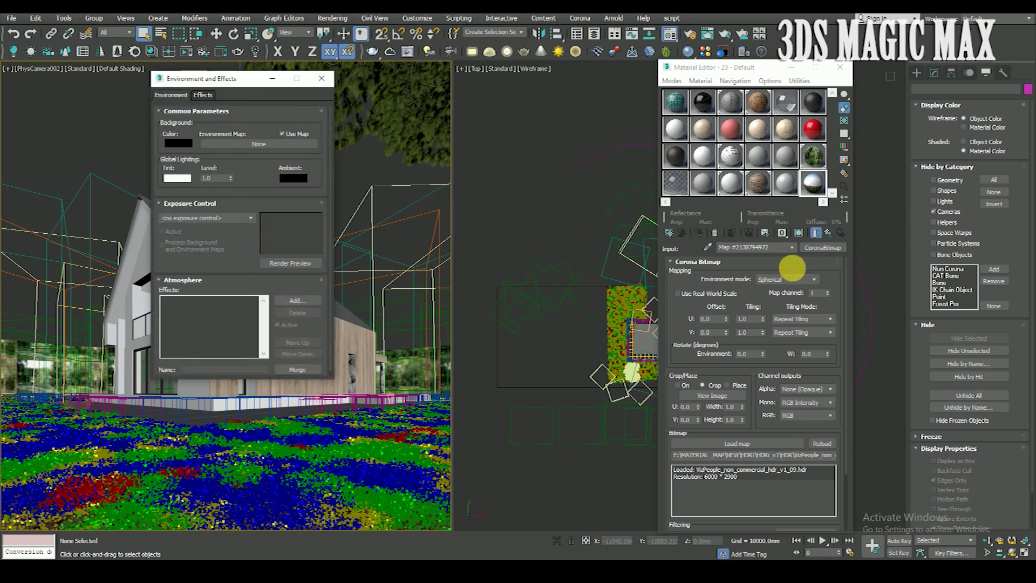
{"action": "left_click", "coordinate": [815, 232]}
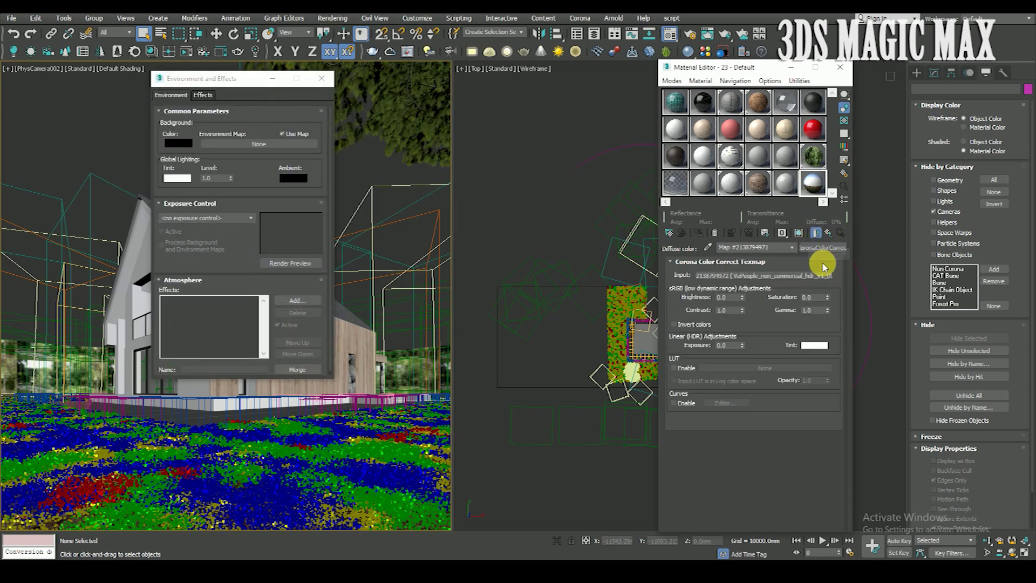
{"action": "left_click", "coordinate": [817, 248]}
{"action": "left_click_drag", "start_coordinate": [794, 248], "coordinate": [273, 144]}
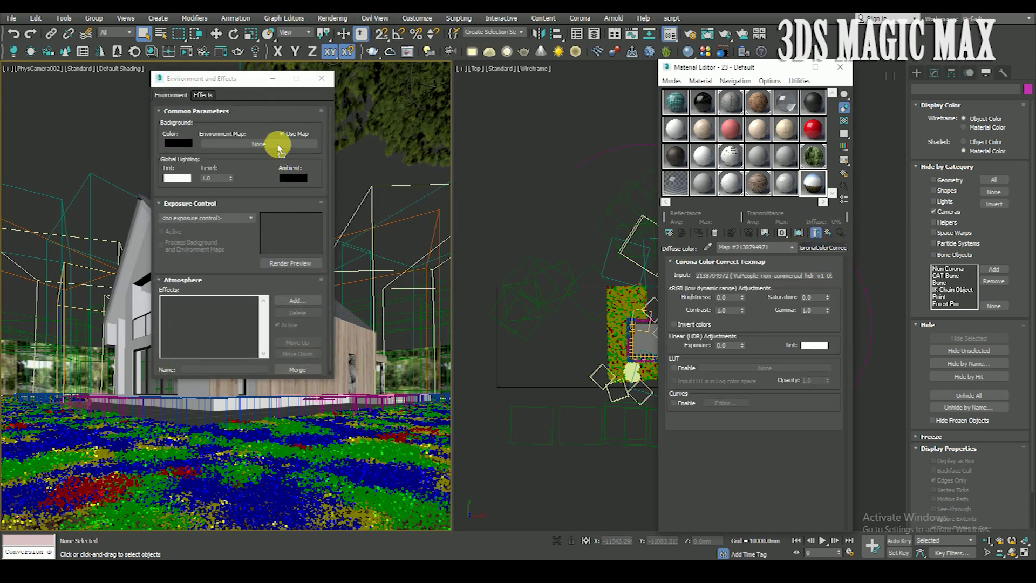
{"action": "left_click", "coordinate": [219, 262]}
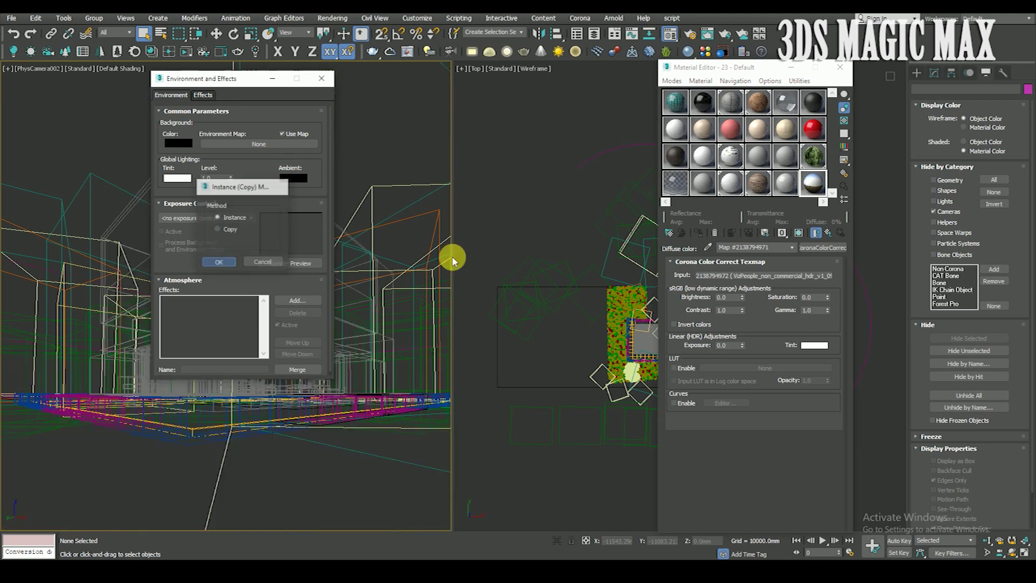
Instance the environment map back into a Material Editor sample slot and close Environment settings
{"action": "mouse_move", "coordinate": [264, 145]}
{"action": "left_mouse_down"}
{"action": "mouse_move", "coordinate": [822, 232]}
{"action": "mouse_move", "coordinate": [817, 181]}
{"action": "left_mouse_up"}
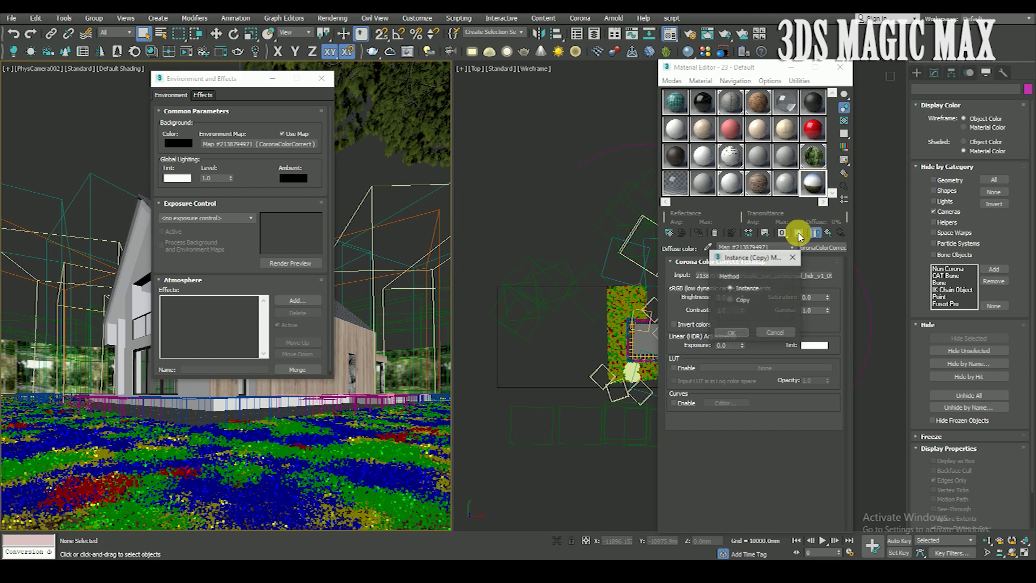
{"action": "left_click", "coordinate": [732, 333]}
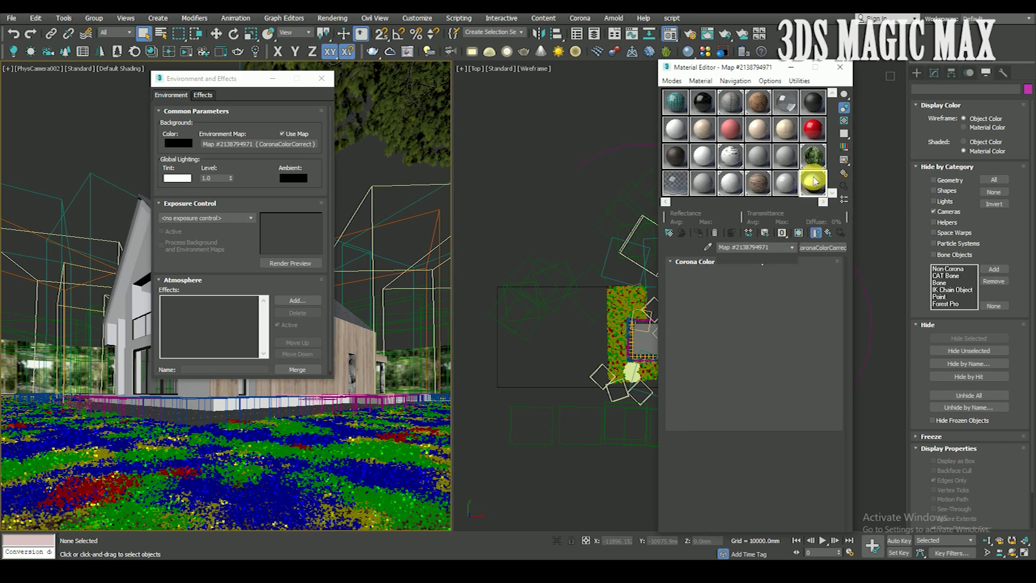
{"action": "left_click", "coordinate": [278, 81]}
{"action": "left_click", "coordinate": [321, 81]}
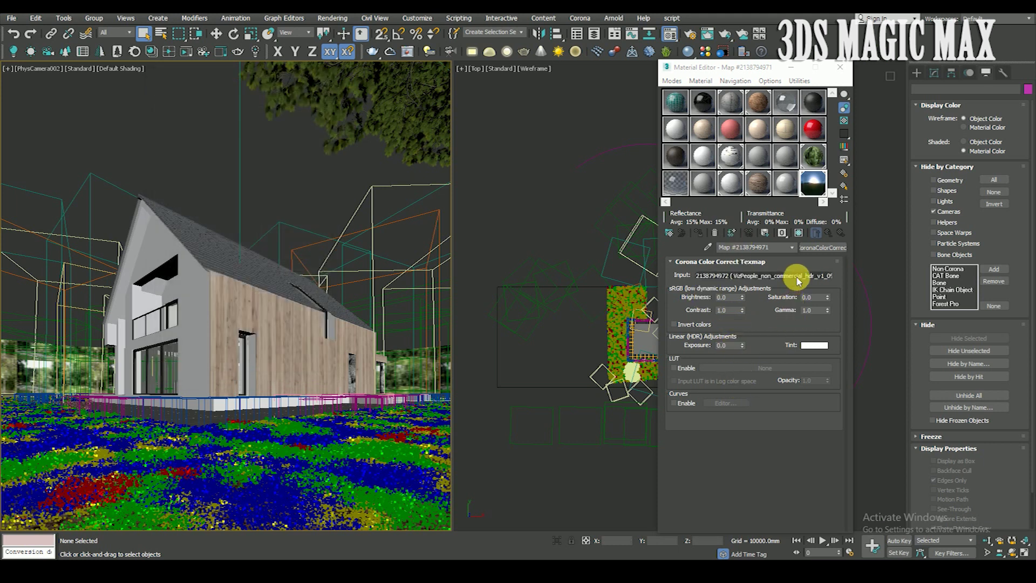
{"action": "left_click", "coordinate": [756, 274]}
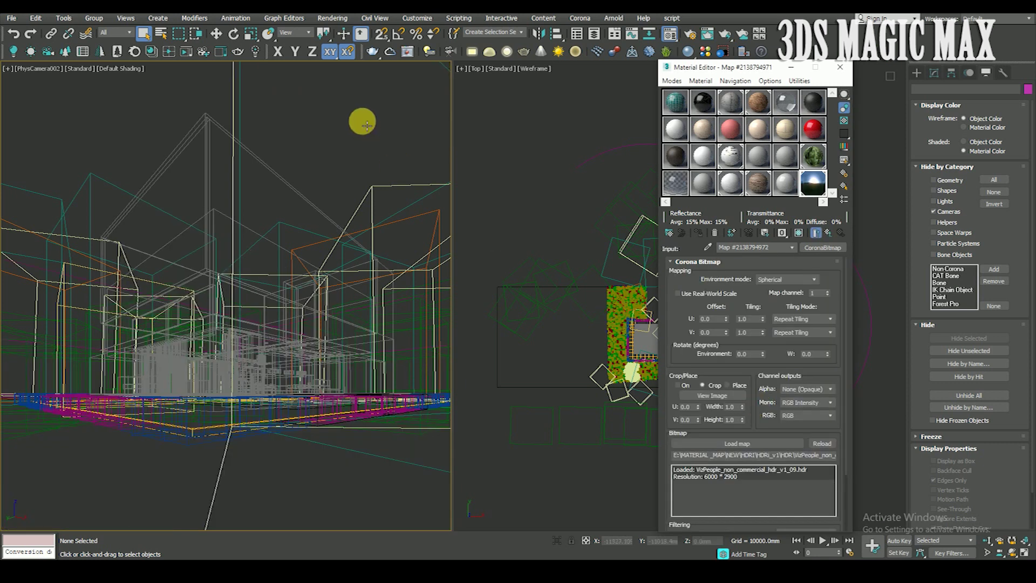
Show the Corona frame buffer from Render Setup's Scene settings and resize its window
{"action": "left_click", "coordinate": [335, 19]}
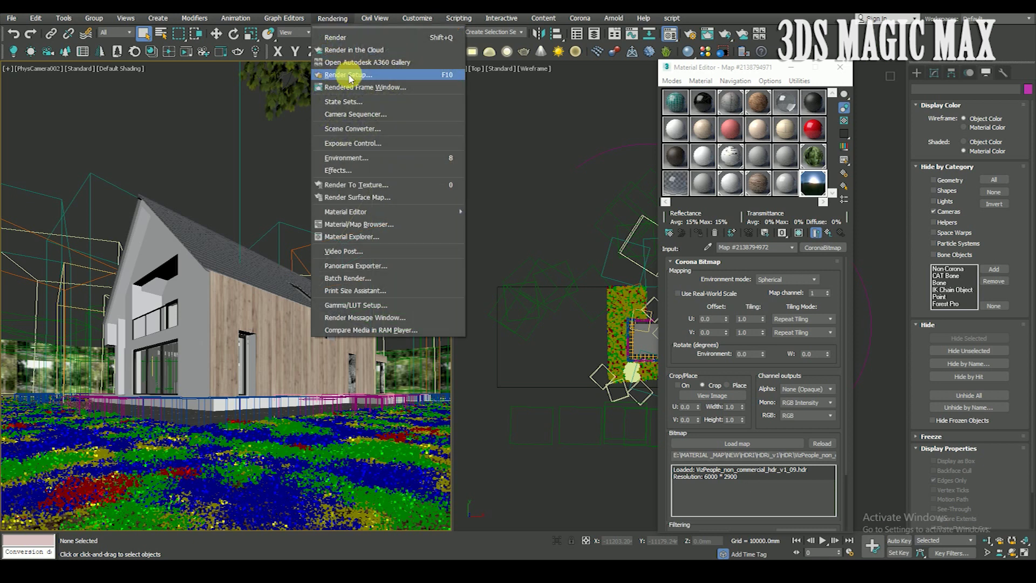
{"action": "left_click", "coordinate": [342, 74]}
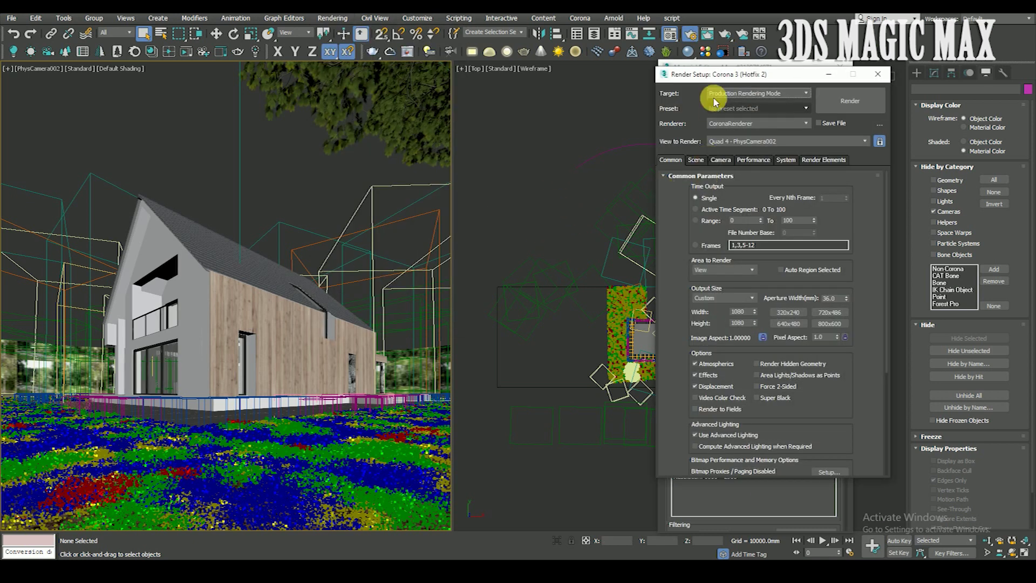
{"action": "left_click_drag", "start_coordinate": [718, 79], "coordinate": [535, 72]}
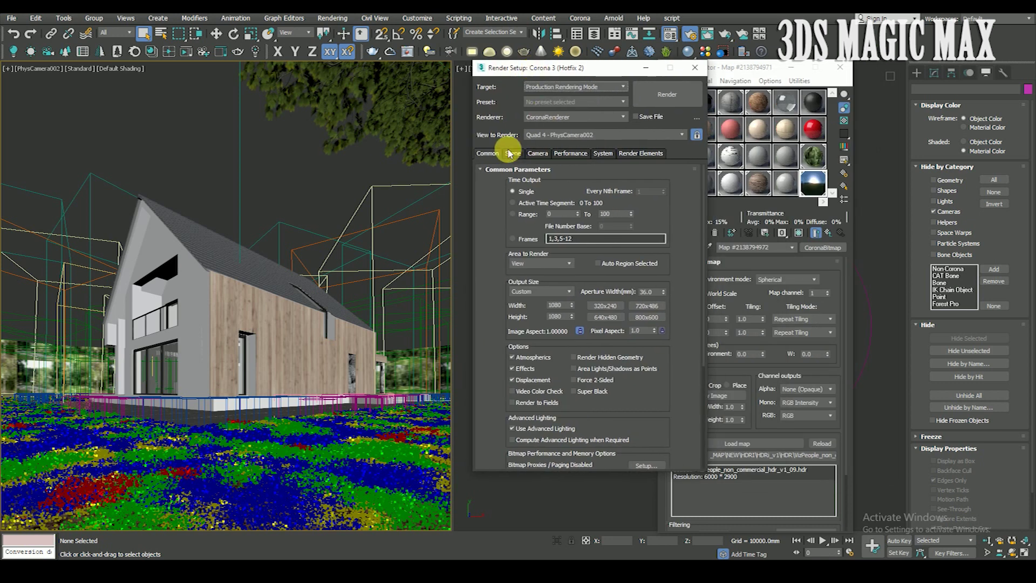
{"action": "left_click", "coordinate": [512, 153]}
{"action": "left_click", "coordinate": [530, 187]}
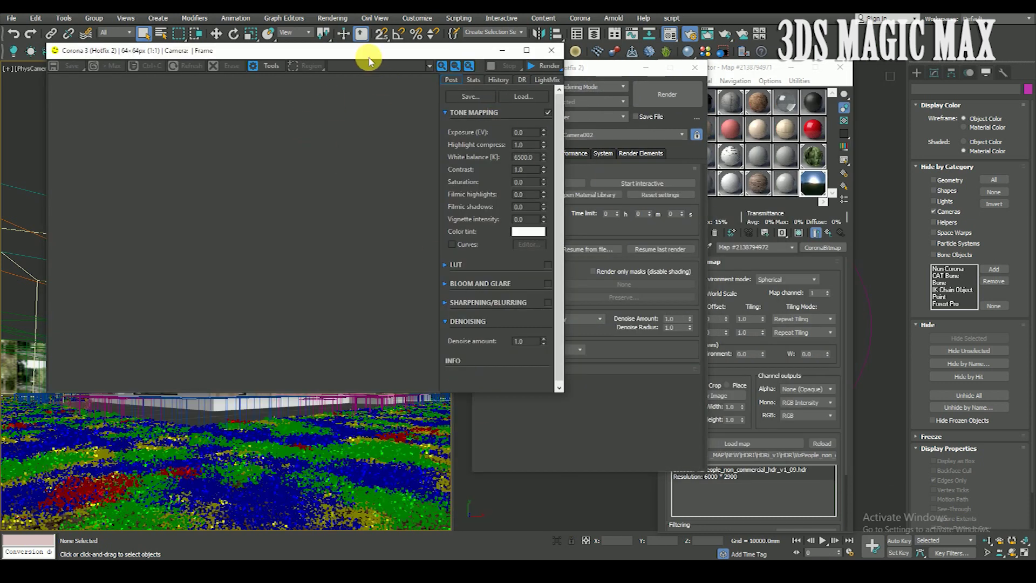
{"action": "left_click_drag", "start_coordinate": [365, 54], "coordinate": [349, 101]}
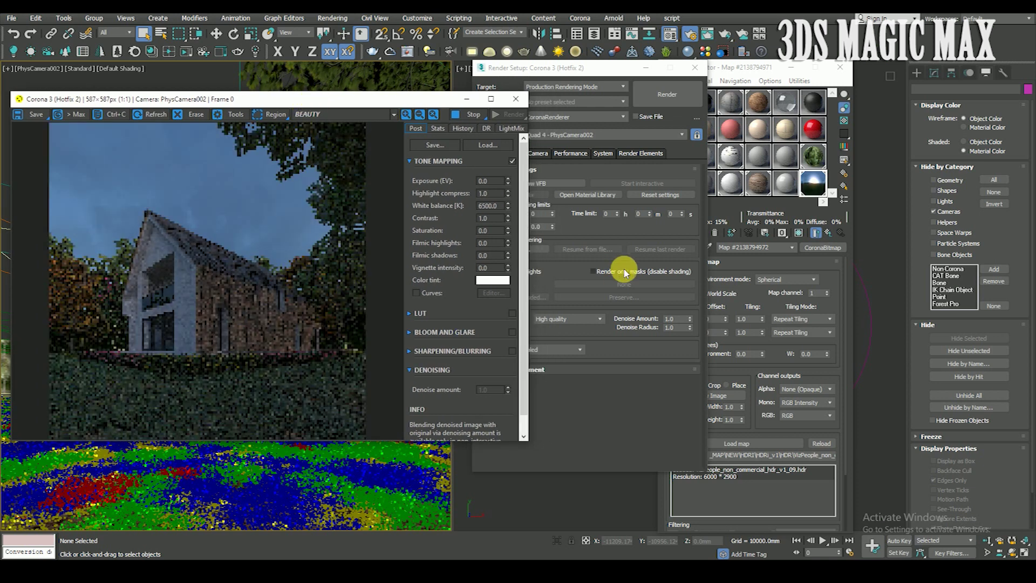
Start the Corona render and step the HDR U offset through 0.1, 0.2, 0.3 and 0.4 (144°)
{"action": "left_click", "coordinate": [695, 67]}
{"action": "double_click", "coordinate": [707, 318]}
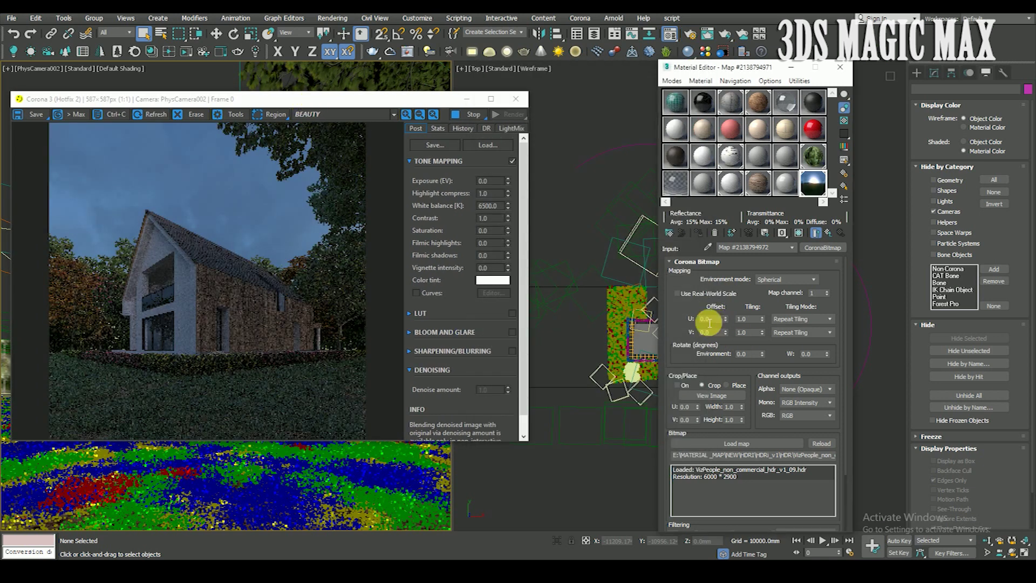
{"action": "type", "text": "0.1"}
{"action": "key", "text": "Return"}
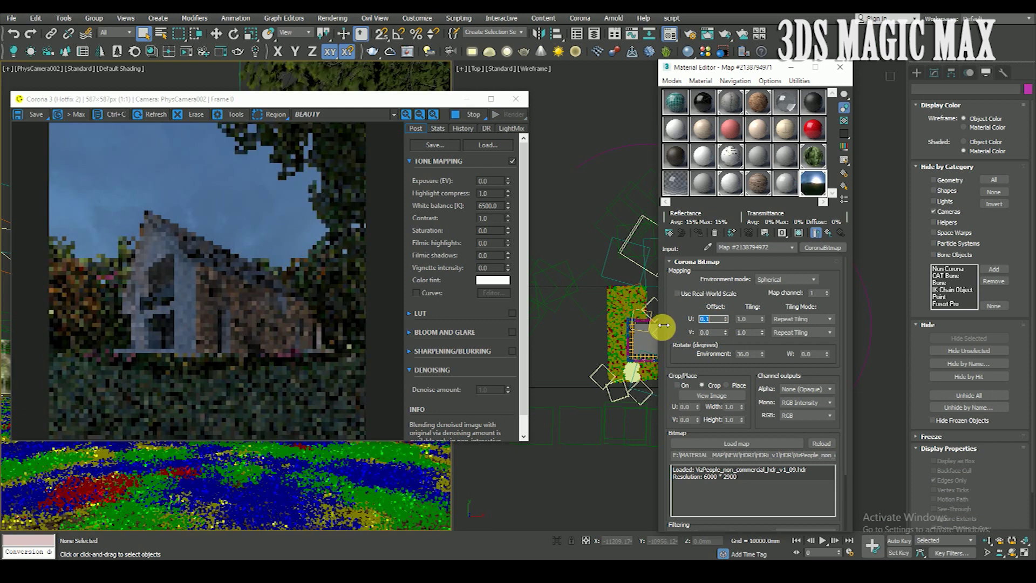
{"action": "type", "text": "0.2"}
{"action": "key", "text": "Return"}
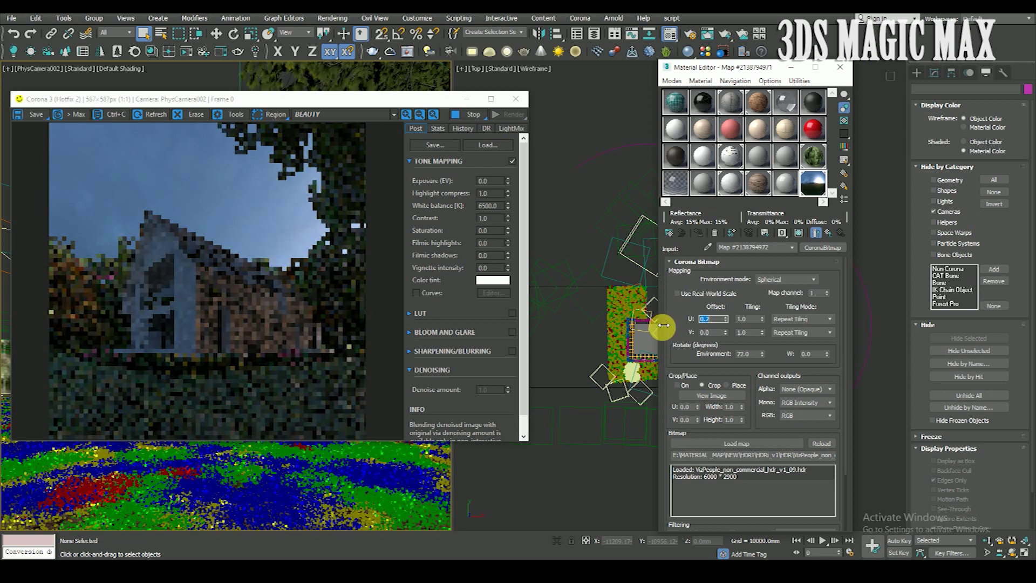
{"action": "type", "text": "0.3"}
{"action": "key", "text": "Return"}
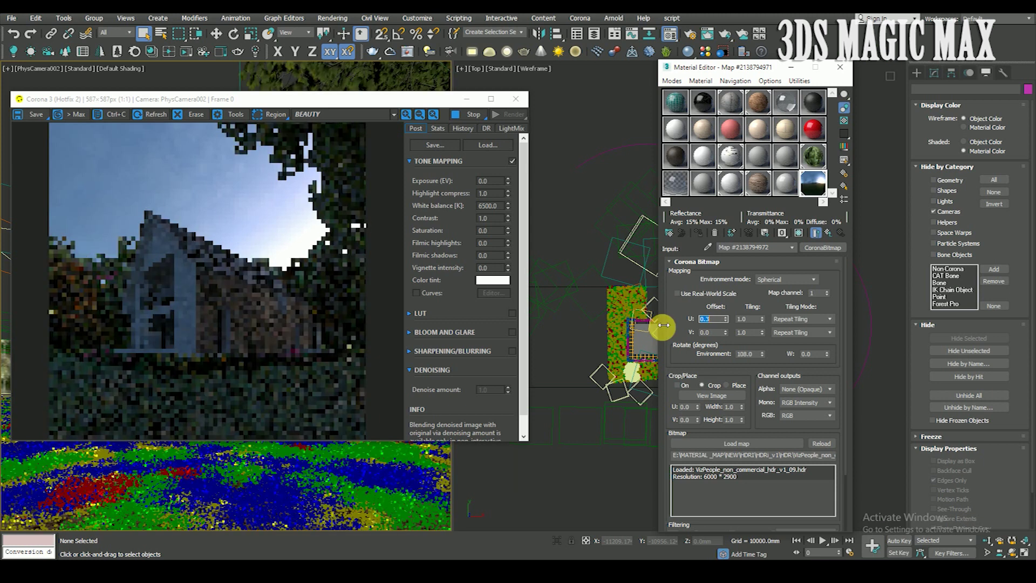
{"action": "type", "text": "0.4"}
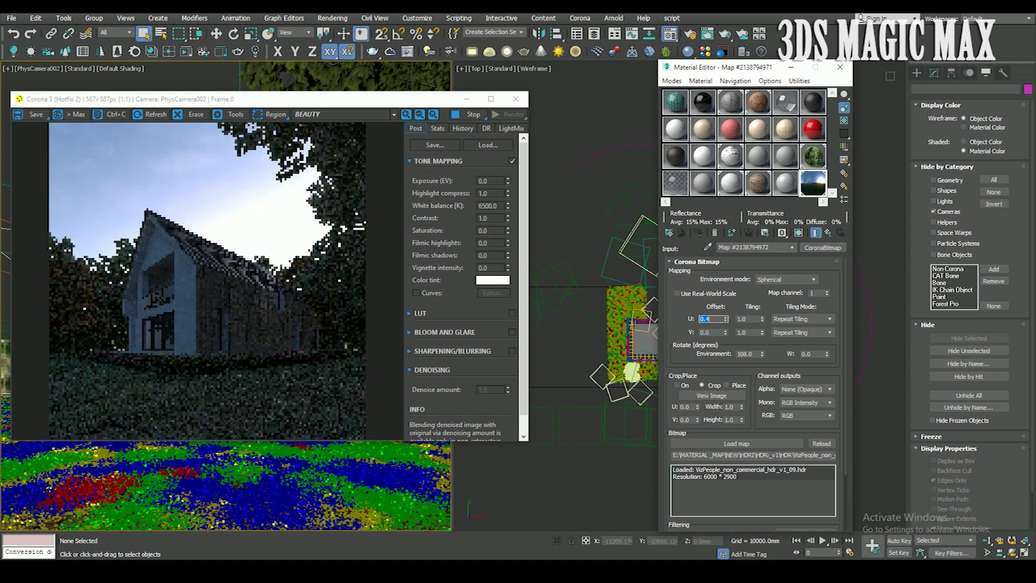
{"action": "key", "text": "Return"}
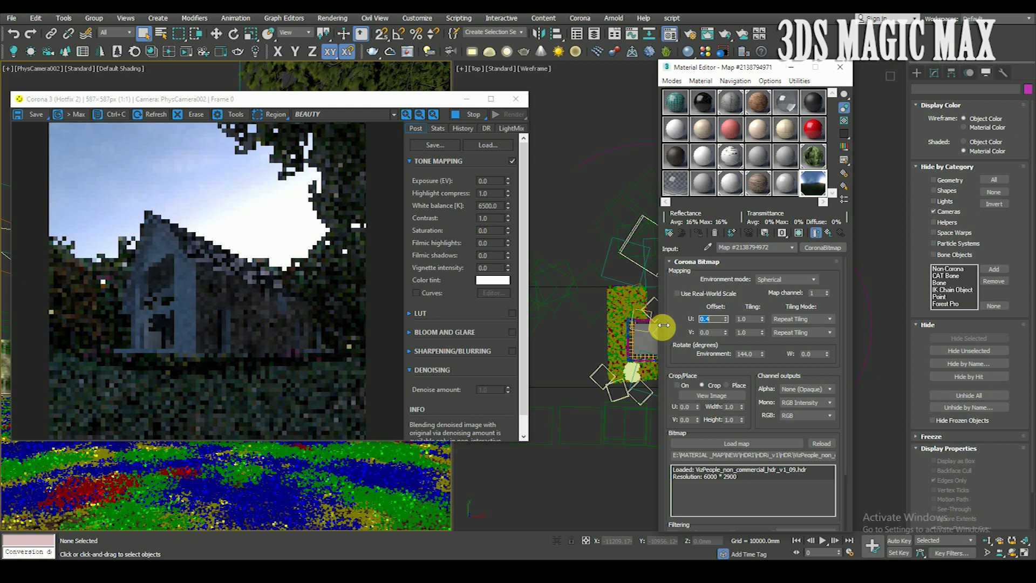
Keep rotating the sky with U offsets 0.6, 0.7, 0.8, 0.9, 1 and 1.2 (432°)
{"action": "type", "text": "0.6"}
{"action": "key", "text": "Return"}
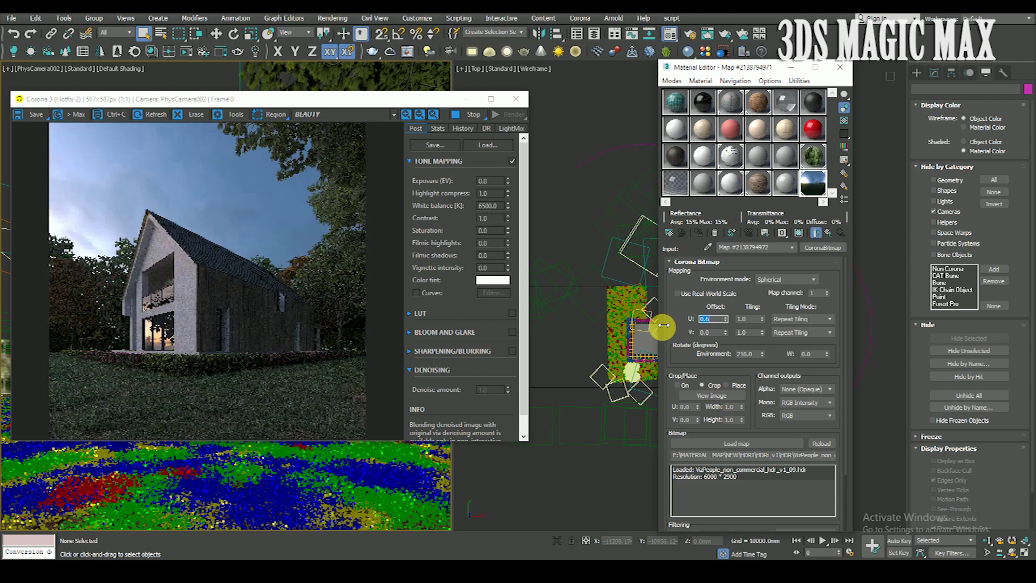
{"action": "type", "text": "0.7"}
{"action": "key", "text": "Return"}
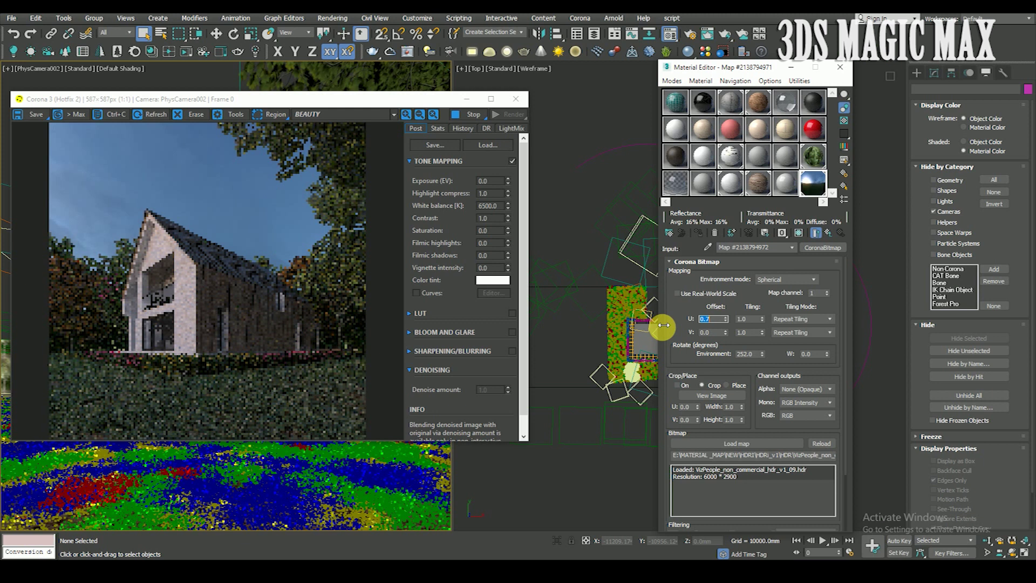
{"action": "type", "text": "0.8"}
{"action": "key", "text": "Return"}
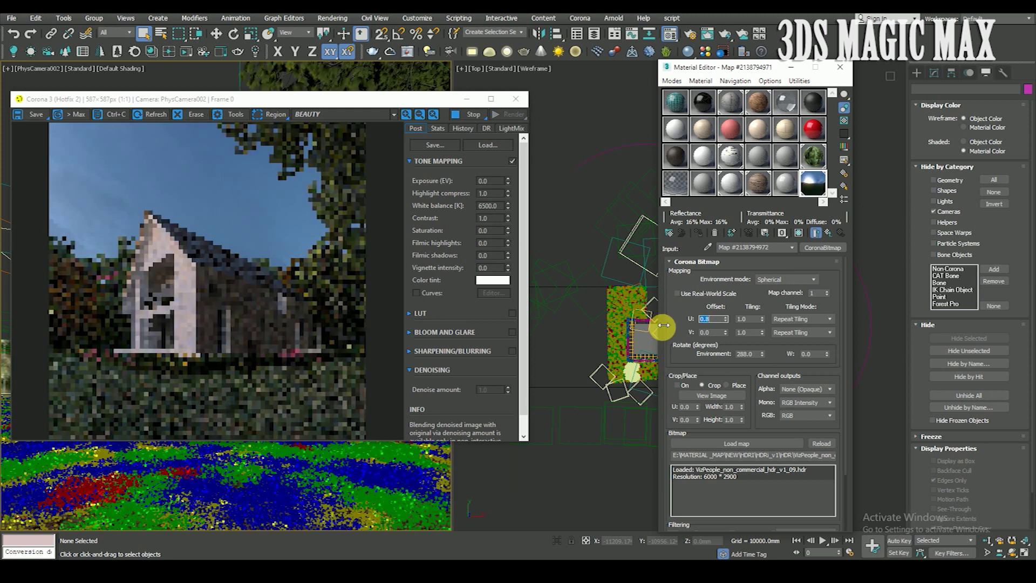
{"action": "type", "text": "0.9"}
{"action": "key", "text": "Return"}
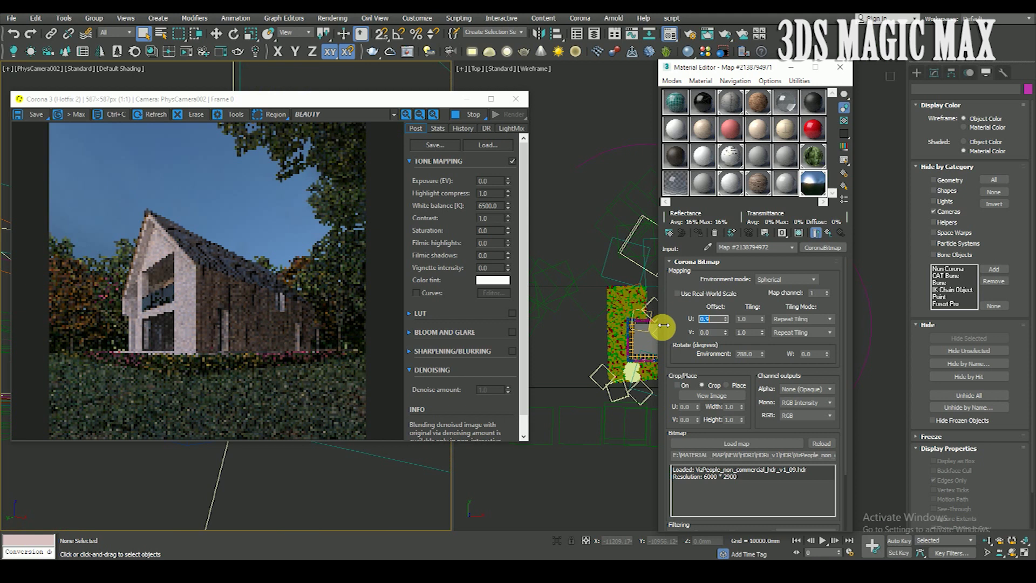
{"action": "key", "text": "Return"}
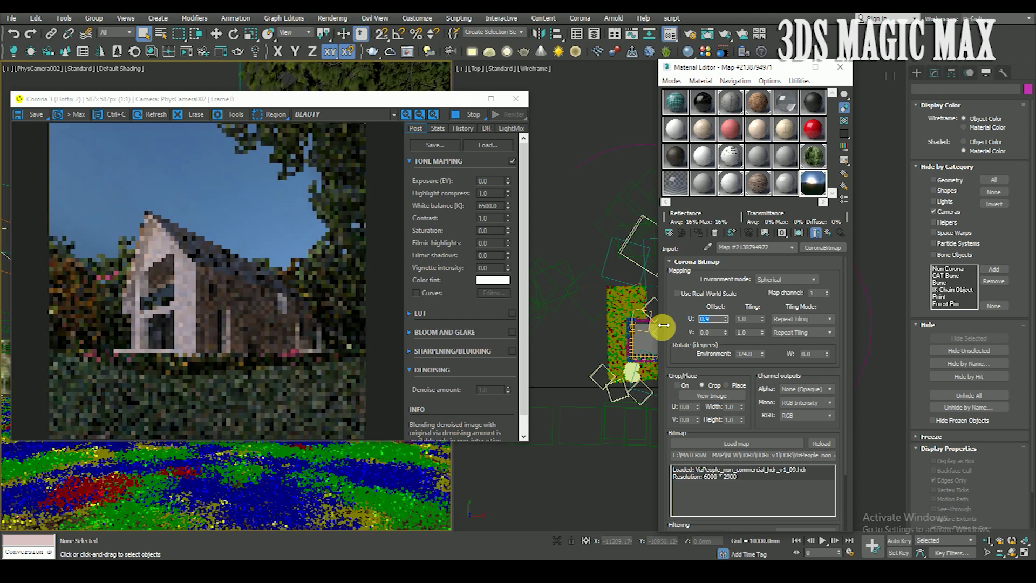
{"action": "type", "text": "1"}
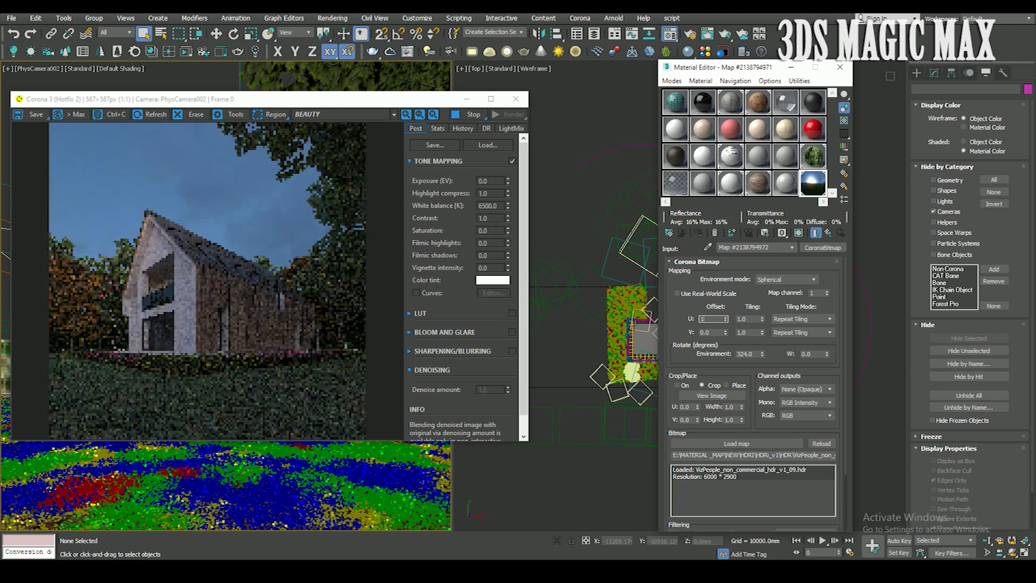
{"action": "key", "text": "Return"}
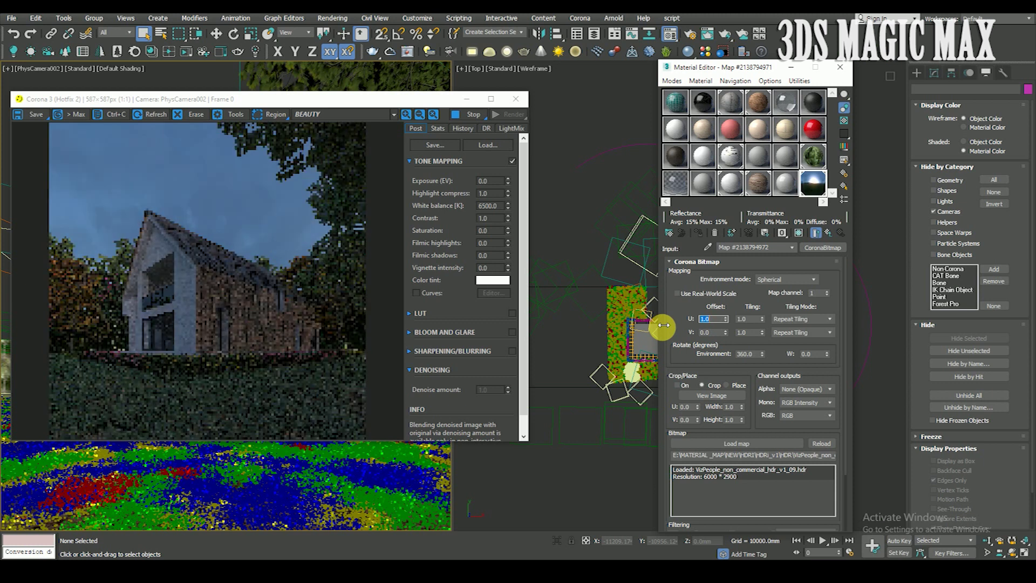
{"action": "type", "text": "1.2"}
{"action": "key", "text": "Return"}
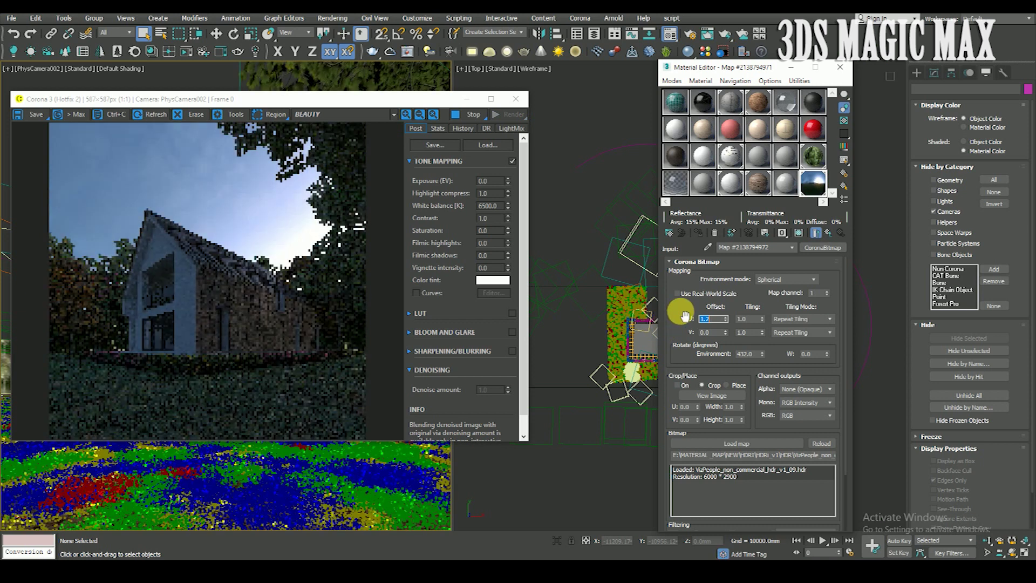
Scroll the U offset back to 1.1, settling the environment rotation at 396°
{"action": "scroll", "coordinate": [720, 324], "scroll_direction": "down", "scroll_amount": 1}
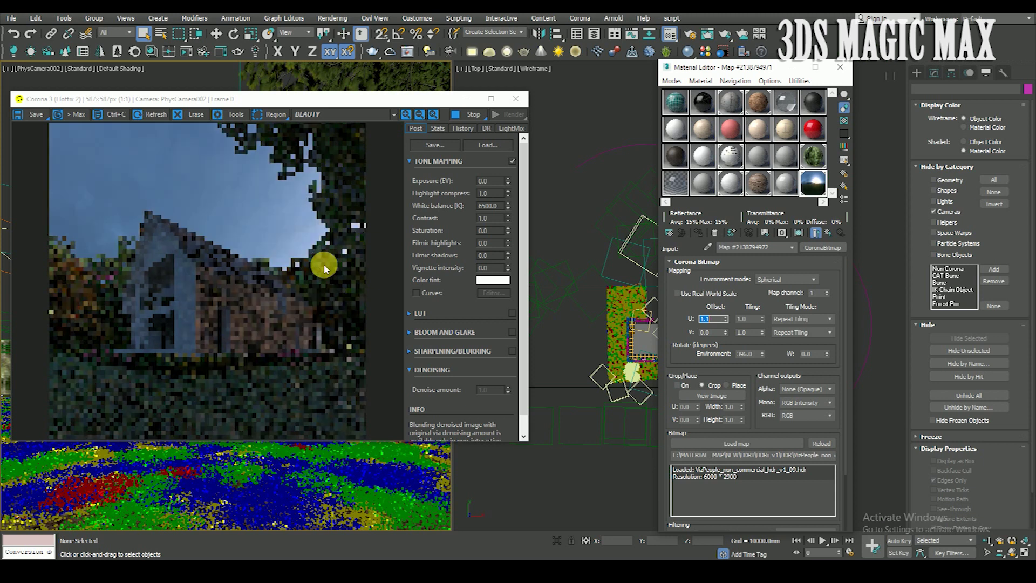
{"action": "scroll", "coordinate": [262, 312], "scroll_direction": "up", "scroll_amount": 2}
{"action": "scroll", "coordinate": [264, 306], "scroll_direction": "down", "scroll_amount": 1}
{"action": "scroll", "coordinate": [270, 301], "scroll_direction": "down", "scroll_amount": 1}
{"action": "scroll", "coordinate": [268, 302], "scroll_direction": "up", "scroll_amount": 1}
{"action": "scroll", "coordinate": [264, 307], "scroll_direction": "down", "scroll_amount": 1}
Raise tone-mapping contrast to 2.0 and enable the Kim_Amlan graphic_02 LUT preset
{"action": "left_click", "coordinate": [482, 181]}
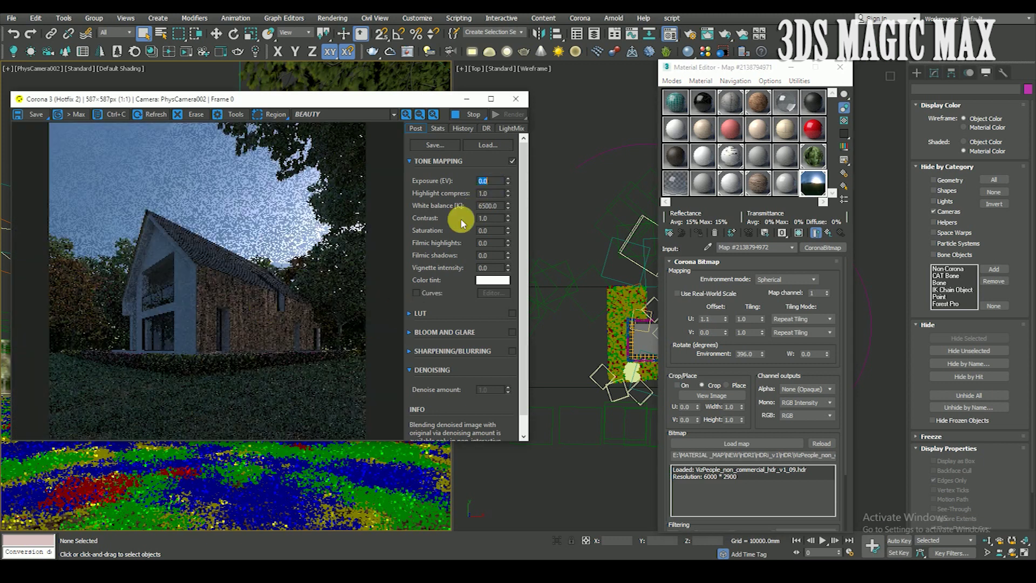
{"action": "left_click", "coordinate": [494, 220]}
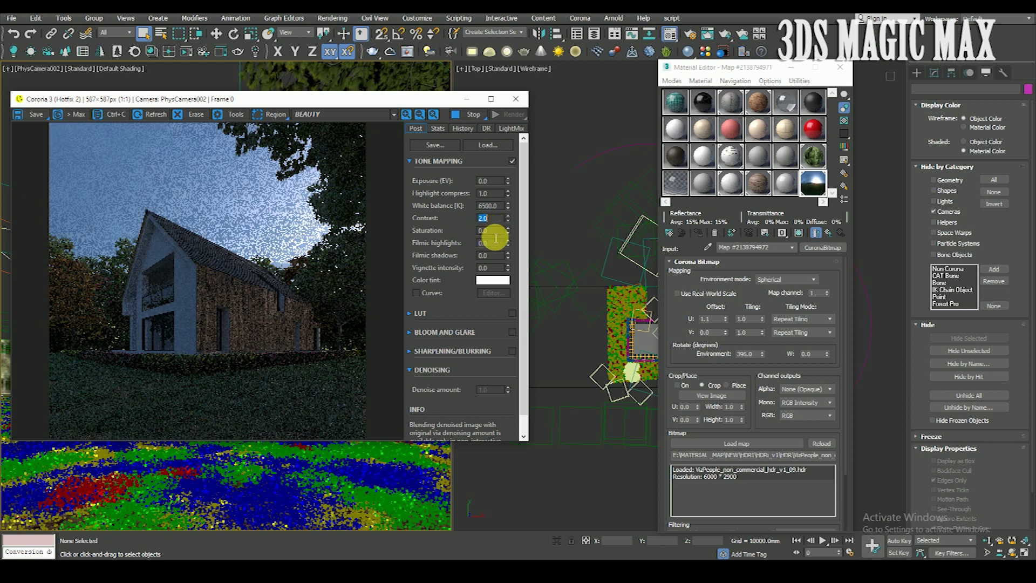
{"action": "left_click", "coordinate": [411, 312]}
{"action": "left_click", "coordinate": [502, 347]}
{"action": "scroll", "coordinate": [507, 431], "scroll_direction": "down", "scroll_amount": 2}
{"action": "scroll", "coordinate": [506, 475], "scroll_direction": "down", "scroll_amount": 3}
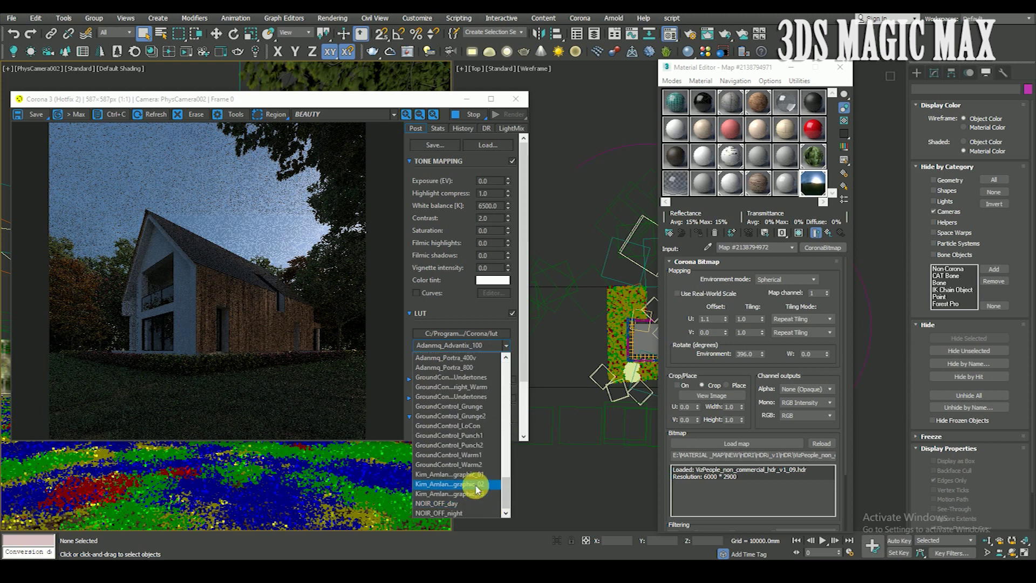
{"action": "left_click", "coordinate": [473, 482]}
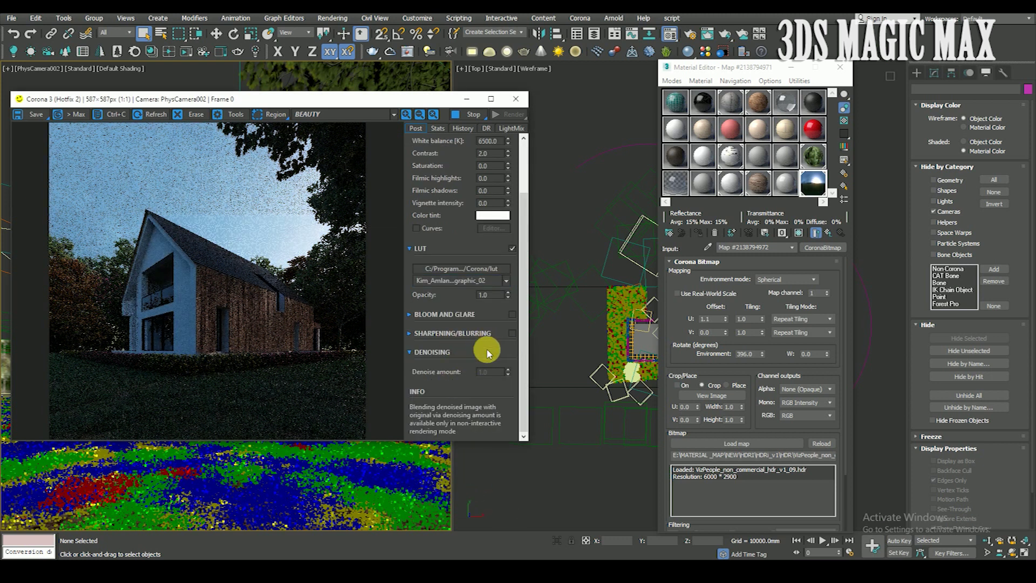
Set the LUT opacity to 0.5, then select the HDR map's U offset value
{"action": "double_click", "coordinate": [490, 294]}
{"action": "type", "text": ".5"}
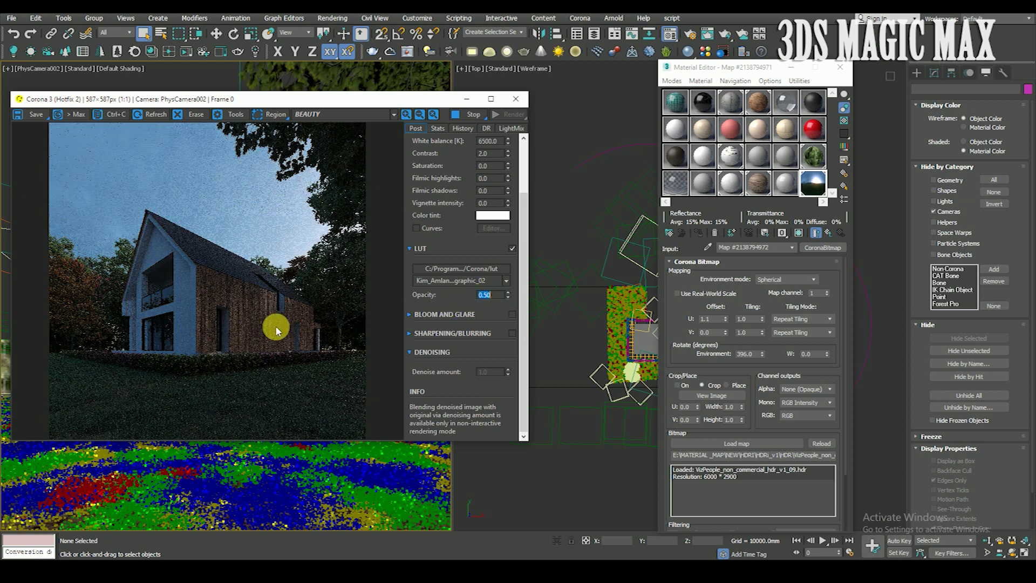
{"action": "scroll", "coordinate": [256, 311], "scroll_direction": "up", "scroll_amount": 1}
{"action": "scroll", "coordinate": [264, 308], "scroll_direction": "up", "scroll_amount": 1}
{"action": "scroll", "coordinate": [275, 305], "scroll_direction": "down", "scroll_amount": 1}
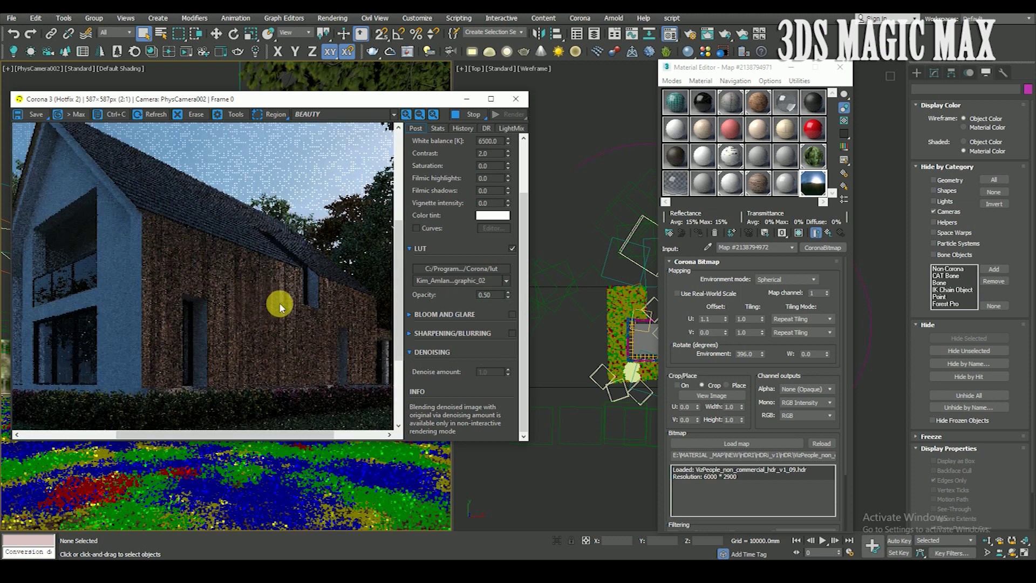
{"action": "scroll", "coordinate": [286, 291], "scroll_direction": "down", "scroll_amount": 1}
{"action": "scroll", "coordinate": [173, 181], "scroll_direction": "up", "scroll_amount": 2}
{"action": "scroll", "coordinate": [180, 190], "scroll_direction": "down", "scroll_amount": 2}
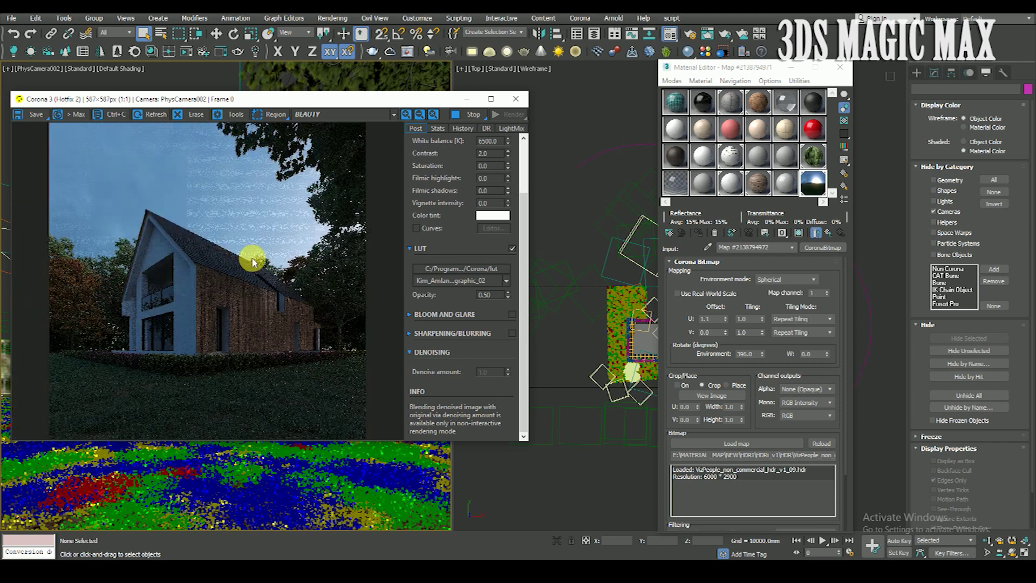
{"action": "scroll", "coordinate": [221, 249], "scroll_direction": "up", "scroll_amount": 1}
{"action": "scroll", "coordinate": [218, 247], "scroll_direction": "down", "scroll_amount": 1}
{"action": "scroll", "coordinate": [127, 328], "scroll_direction": "up", "scroll_amount": 1}
{"action": "scroll", "coordinate": [197, 332], "scroll_direction": "up", "scroll_amount": 1}
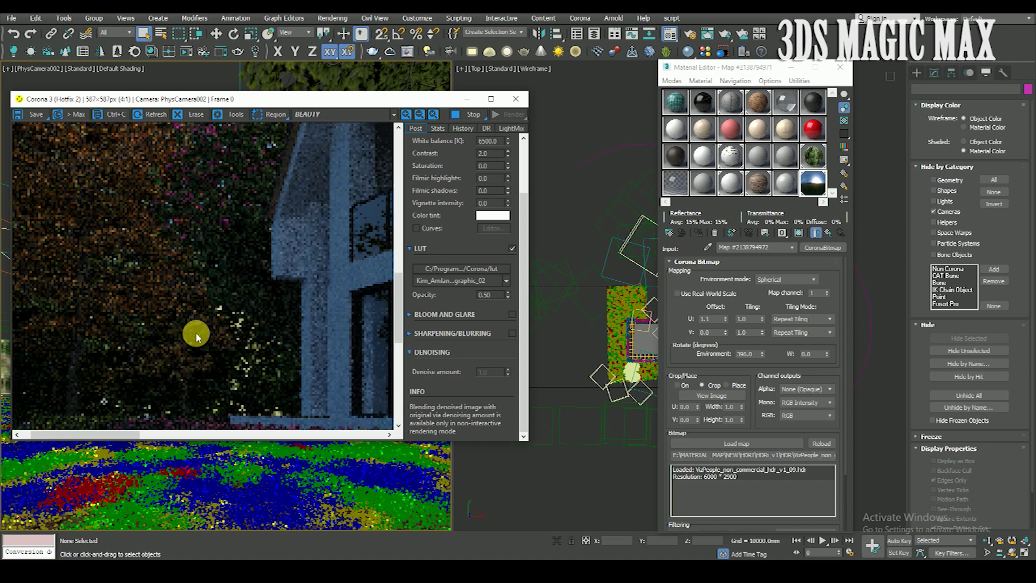
{"action": "scroll", "coordinate": [196, 333], "scroll_direction": "down", "scroll_amount": 2}
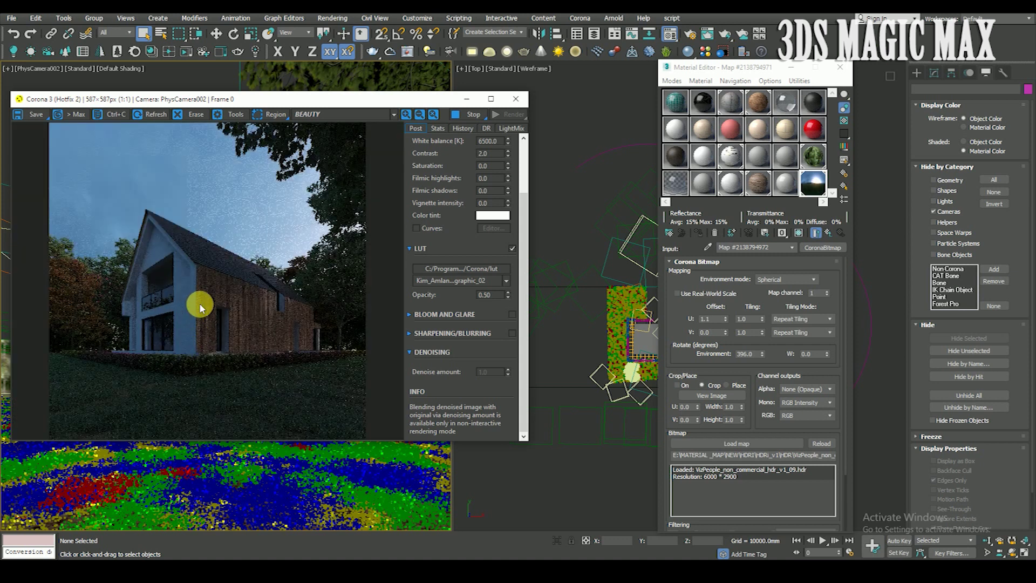
{"action": "scroll", "coordinate": [298, 318], "scroll_direction": "up", "scroll_amount": 1}
{"action": "scroll", "coordinate": [273, 306], "scroll_direction": "up", "scroll_amount": 1}
{"action": "scroll", "coordinate": [273, 300], "scroll_direction": "down", "scroll_amount": 1}
{"action": "scroll", "coordinate": [273, 301], "scroll_direction": "down", "scroll_amount": 1}
{"action": "scroll", "coordinate": [302, 355], "scroll_direction": "up", "scroll_amount": 1}
{"action": "scroll", "coordinate": [302, 355], "scroll_direction": "down", "scroll_amount": 1}
{"action": "double_click", "coordinate": [706, 318]}
Enter a U offset of 1.0, returning the environment rotation to 360°
{"action": "type", "text": "1.0"}
{"action": "key", "text": "Return"}
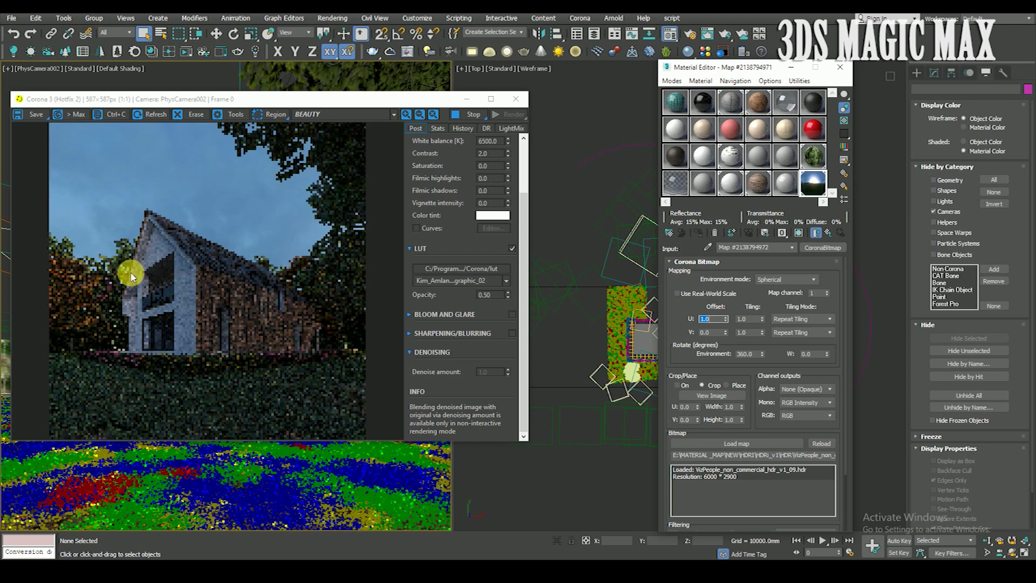
{"action": "scroll", "coordinate": [162, 264], "scroll_direction": "up", "scroll_amount": 2}
{"action": "scroll", "coordinate": [147, 250], "scroll_direction": "down", "scroll_amount": 1}
{"action": "scroll", "coordinate": [146, 243], "scroll_direction": "down", "scroll_amount": 1}
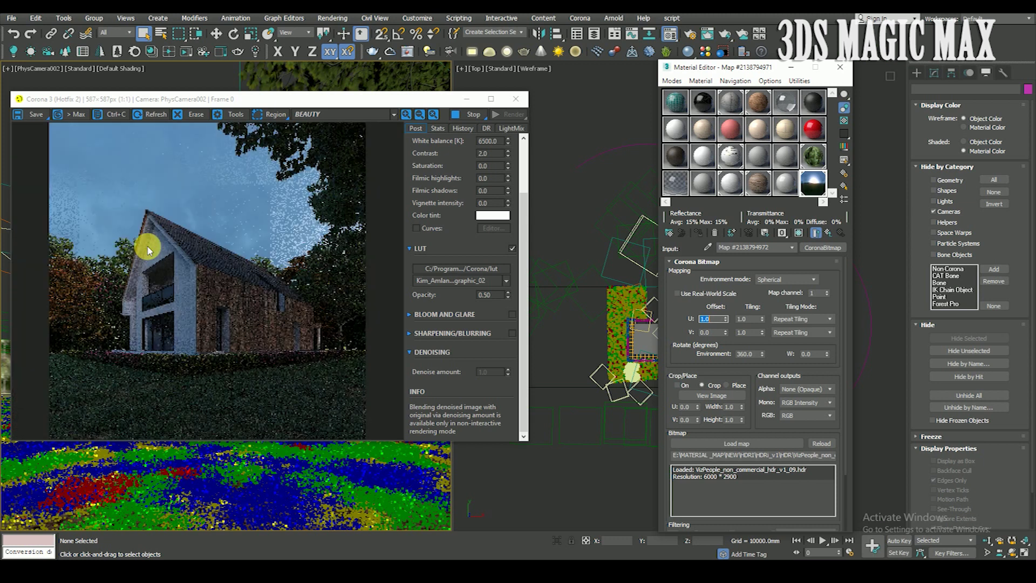
{"action": "scroll", "coordinate": [292, 247], "scroll_direction": "up", "scroll_amount": 2}
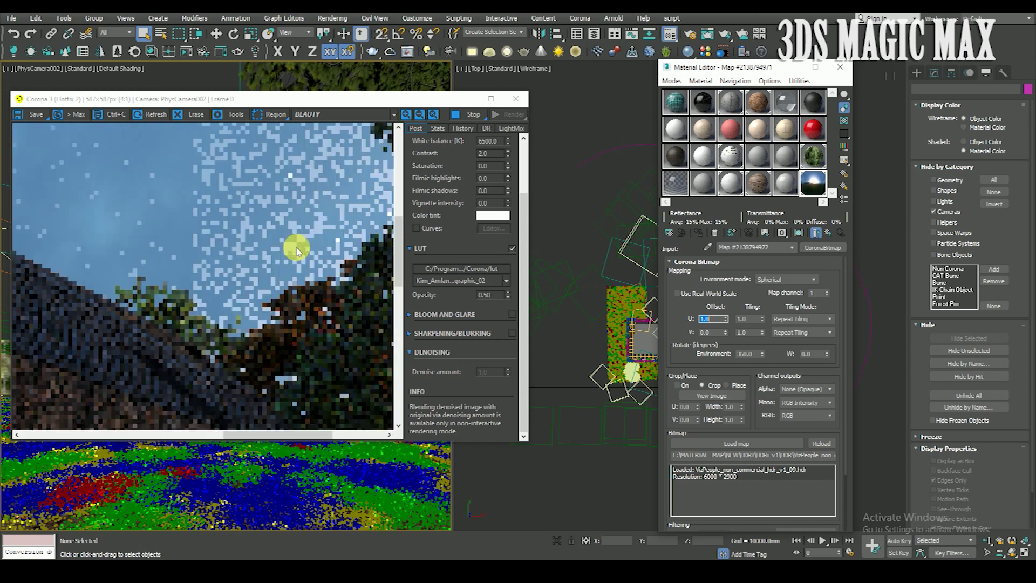
{"action": "scroll", "coordinate": [295, 246], "scroll_direction": "down", "scroll_amount": 1}
{"action": "scroll", "coordinate": [296, 247], "scroll_direction": "down", "scroll_amount": 1}
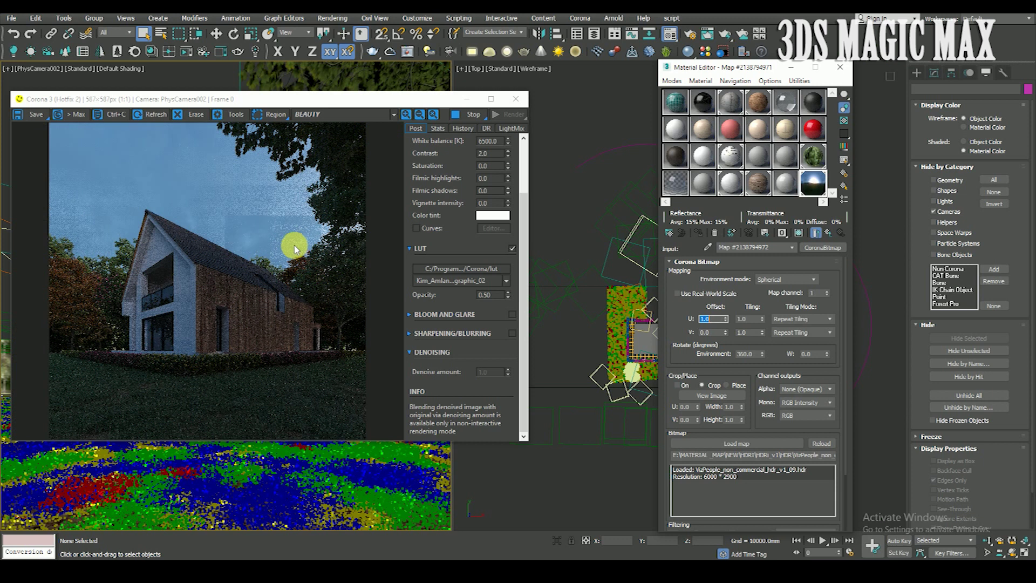
{"action": "left_click", "coordinate": [813, 157]}
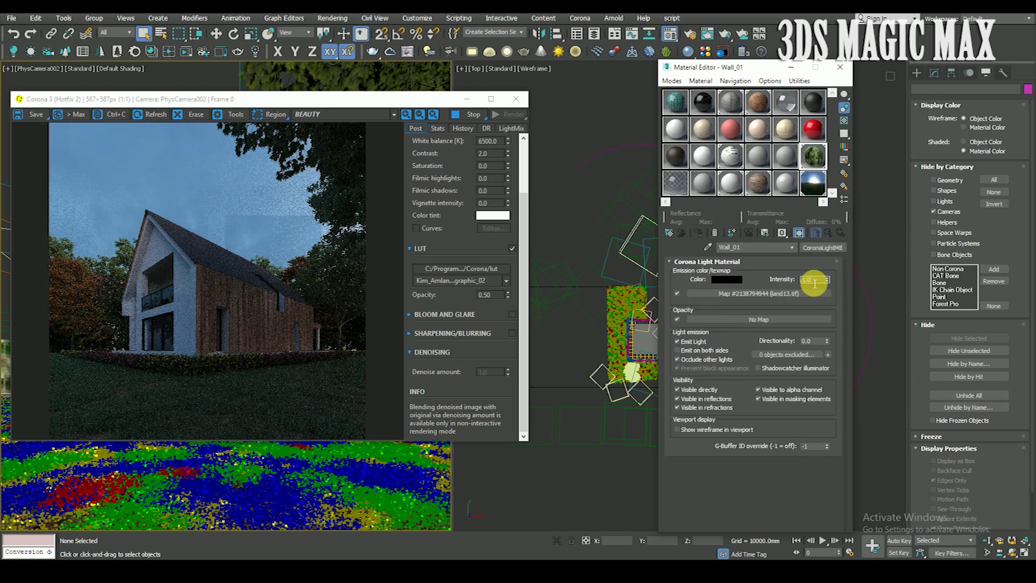
Lower Wall_01's CoronaLightMtl intensity to 0.8 and return to the HDR bitmap settings
{"action": "left_click", "coordinate": [814, 281]}
{"action": "type", "text": "0.8"}
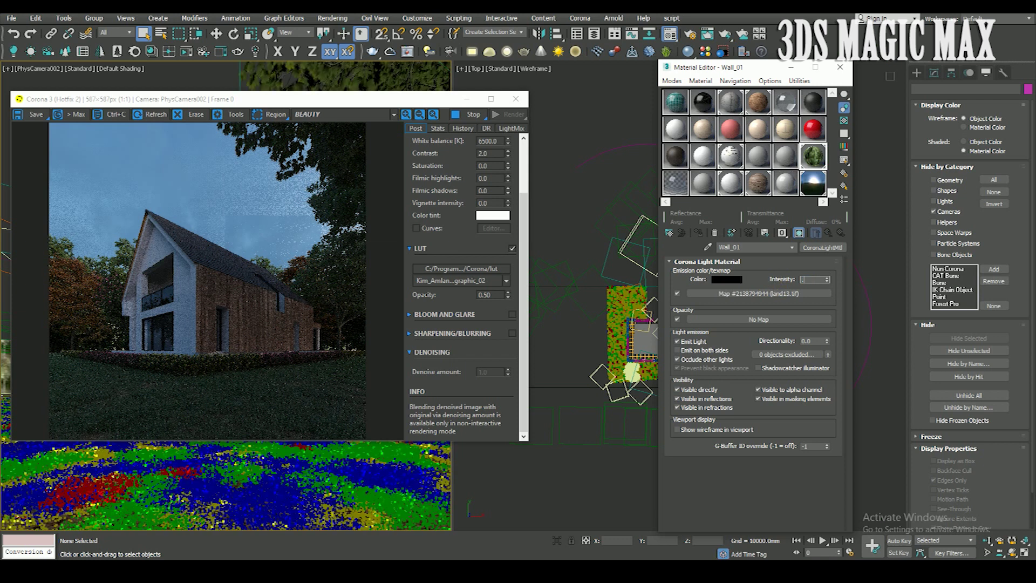
{"action": "key", "text": "Return"}
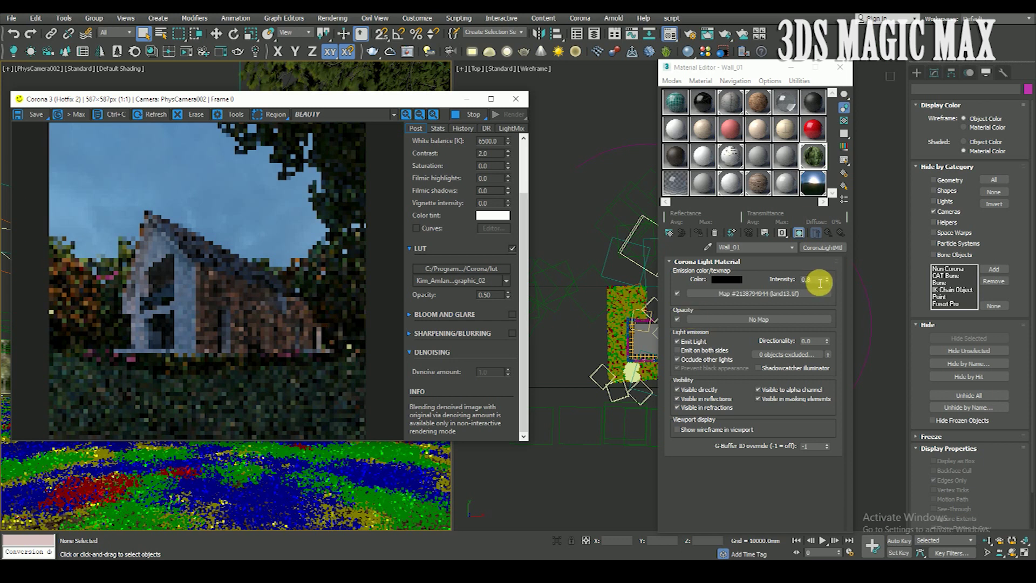
{"action": "left_click", "coordinate": [813, 183]}
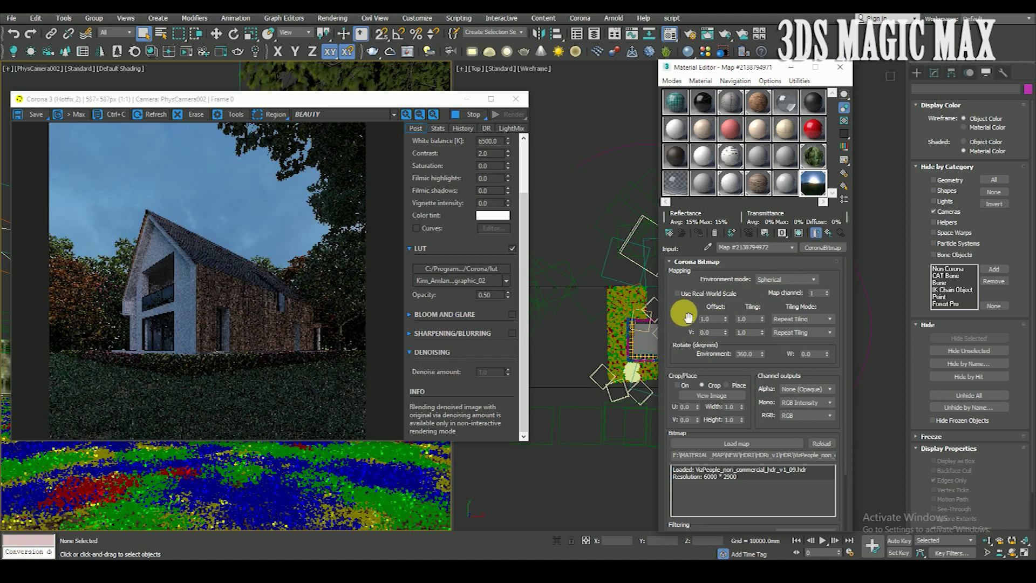
Set the U offset to 1.1, then fine-tune it to 1.01 (363.6°)
{"action": "type", "text": "1"}
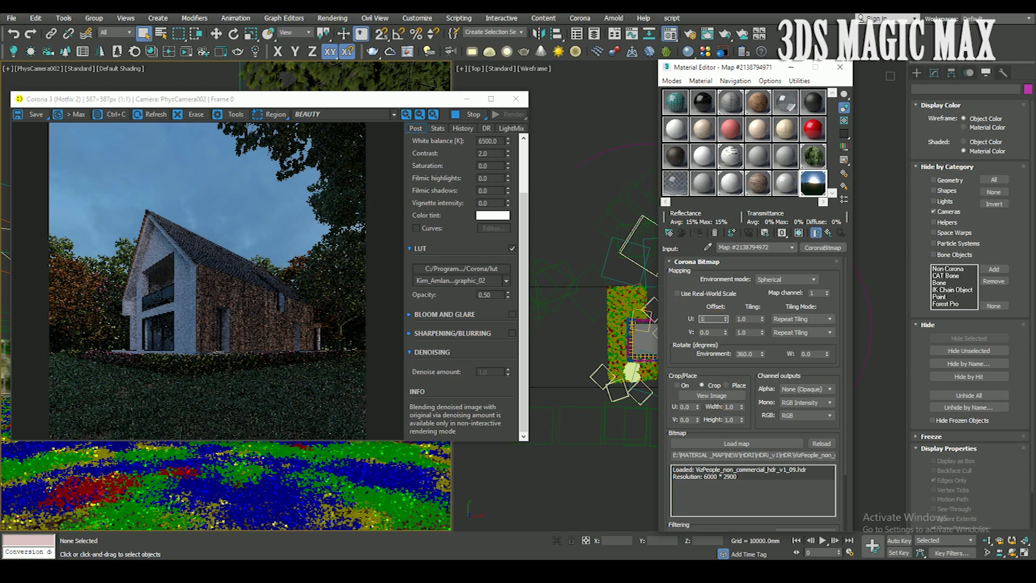
{"action": "left_click", "coordinate": [676, 324]}
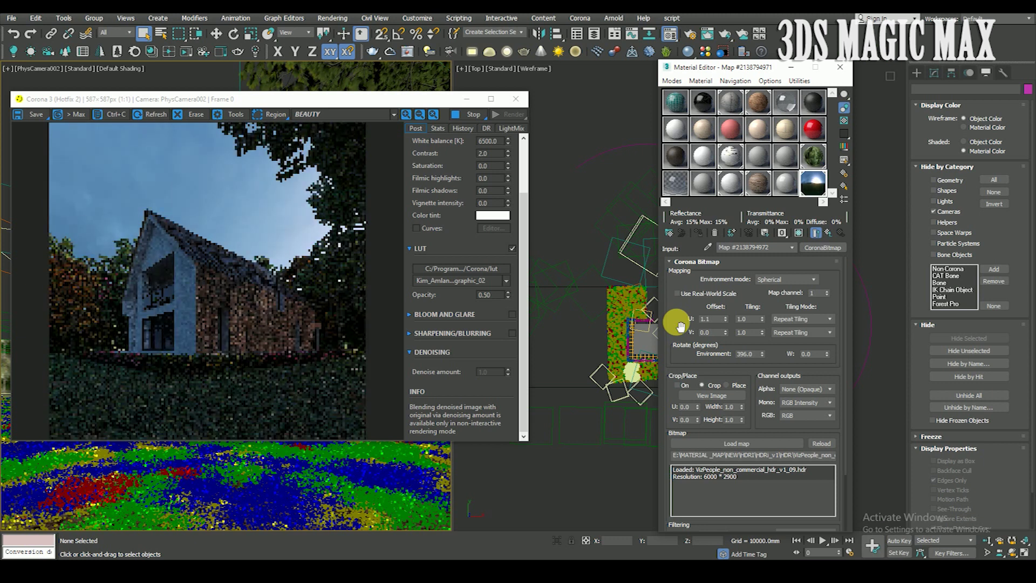
{"action": "double_click", "coordinate": [711, 319]}
{"action": "type", "text": "1.01"}
{"action": "key", "text": "Return"}
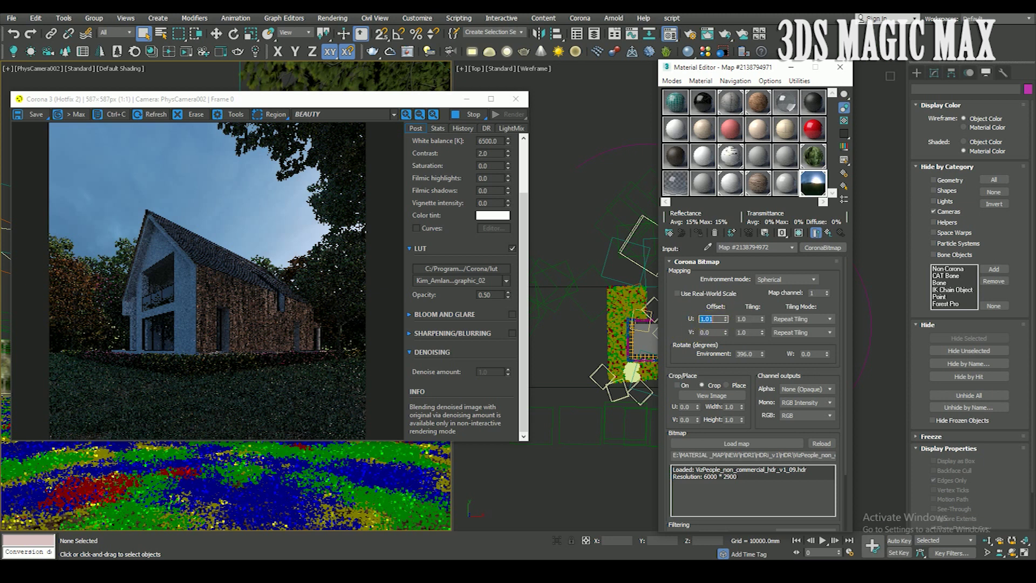
{"action": "left_click", "coordinate": [722, 323]}
{"action": "left_click", "coordinate": [677, 319]}
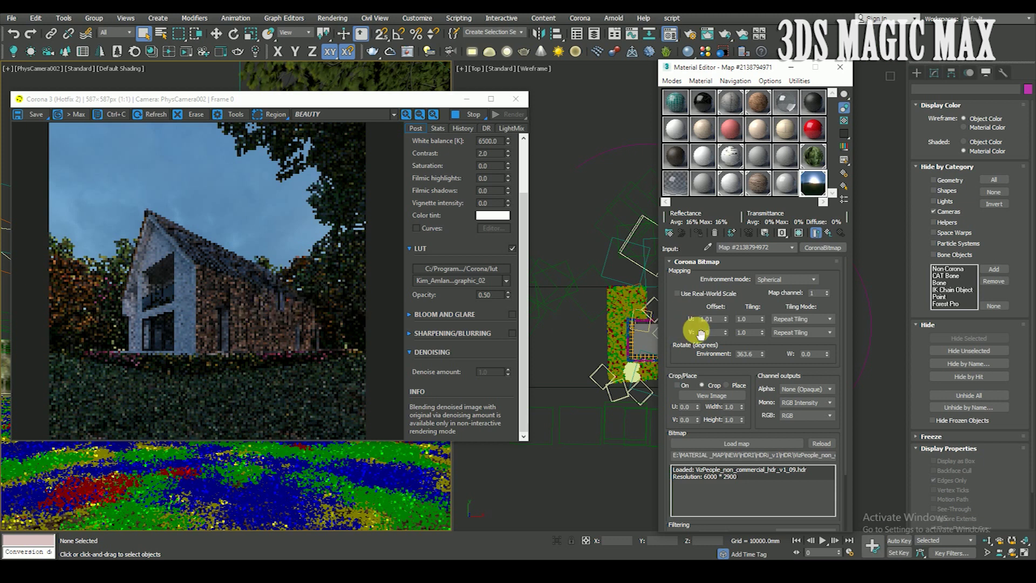
Nudge the U offset spinner to 1.08, rotating the environment to 388.8°
{"action": "left_click", "coordinate": [727, 319]}
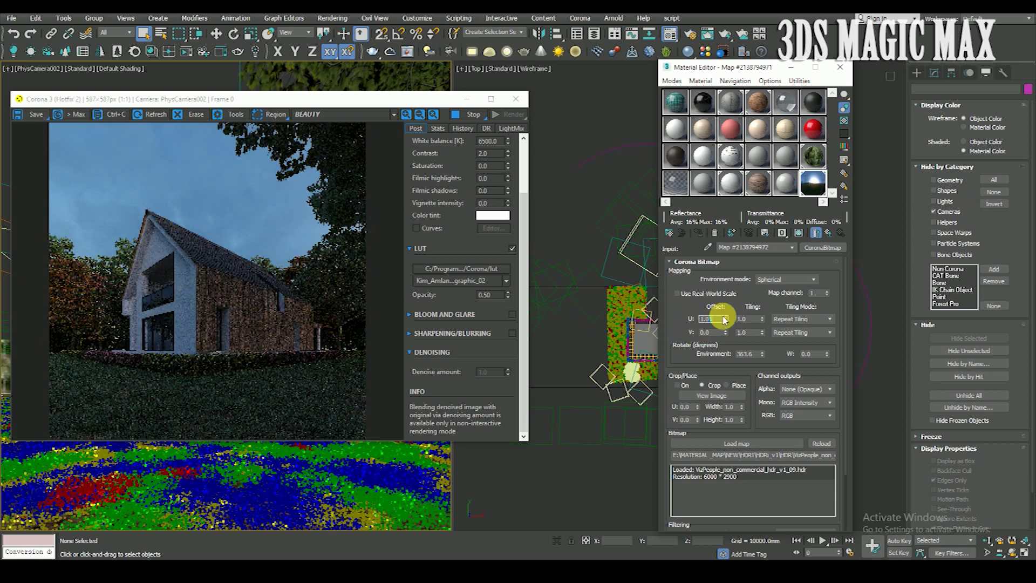
{"action": "left_click_drag", "start_coordinate": [725, 320], "coordinate": [725, 319]}
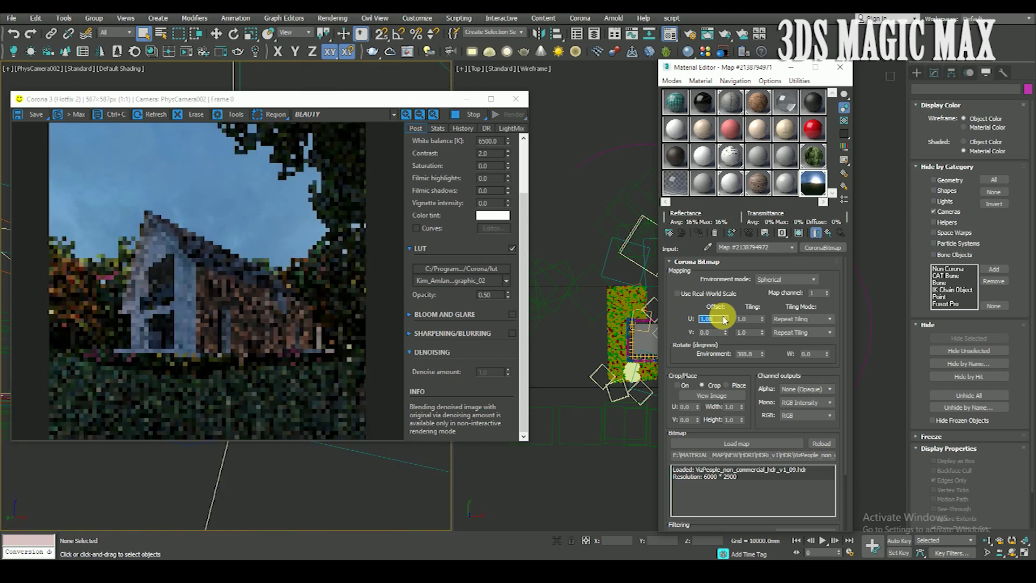
{"action": "key", "text": "BackSpace"}
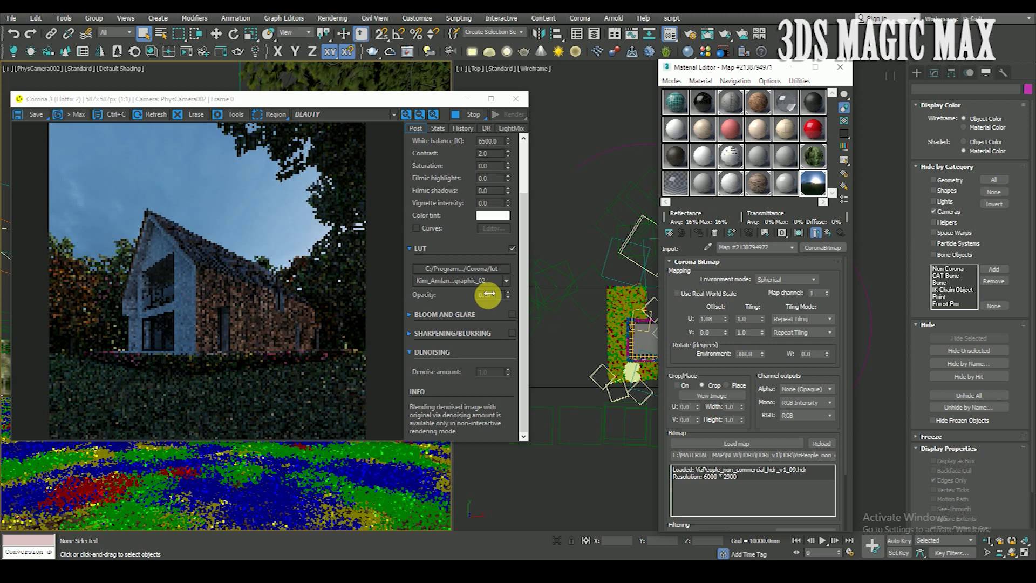
{"action": "left_click", "coordinate": [410, 249]}
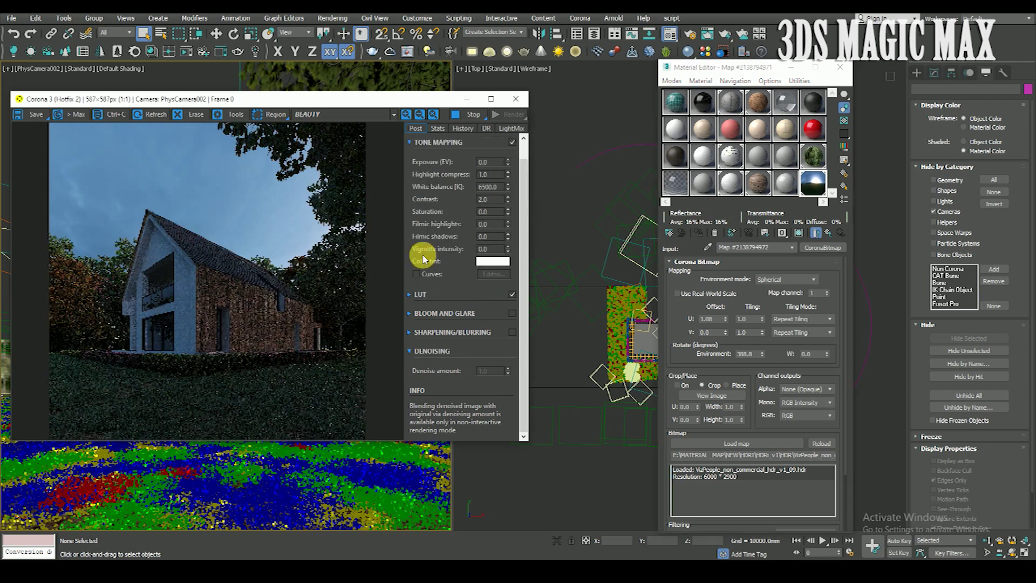
Try a tone-mapping exposure of 1.0, then settle it at 0.5 EV
{"action": "left_click", "coordinate": [489, 161]}
{"action": "type", "text": "1"}
{"action": "key", "text": "Return"}
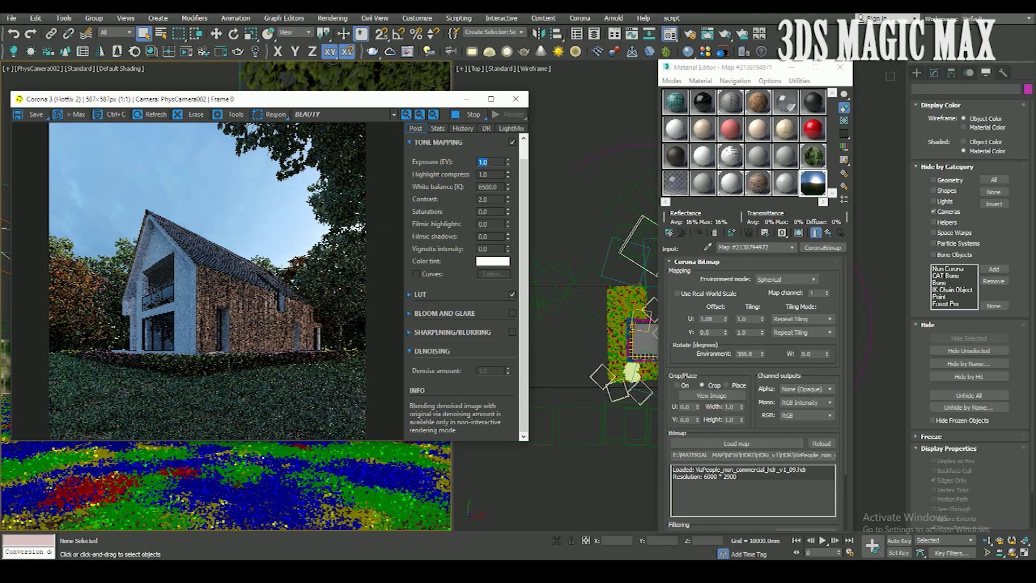
{"action": "type", "text": "0.5"}
{"action": "key", "text": "Return"}
{"action": "scroll", "coordinate": [89, 286], "scroll_direction": "up", "scroll_amount": 2}
{"action": "scroll", "coordinate": [208, 240], "scroll_direction": "down", "scroll_amount": 1}
{"action": "scroll", "coordinate": [222, 249], "scroll_direction": "down", "scroll_amount": 1}
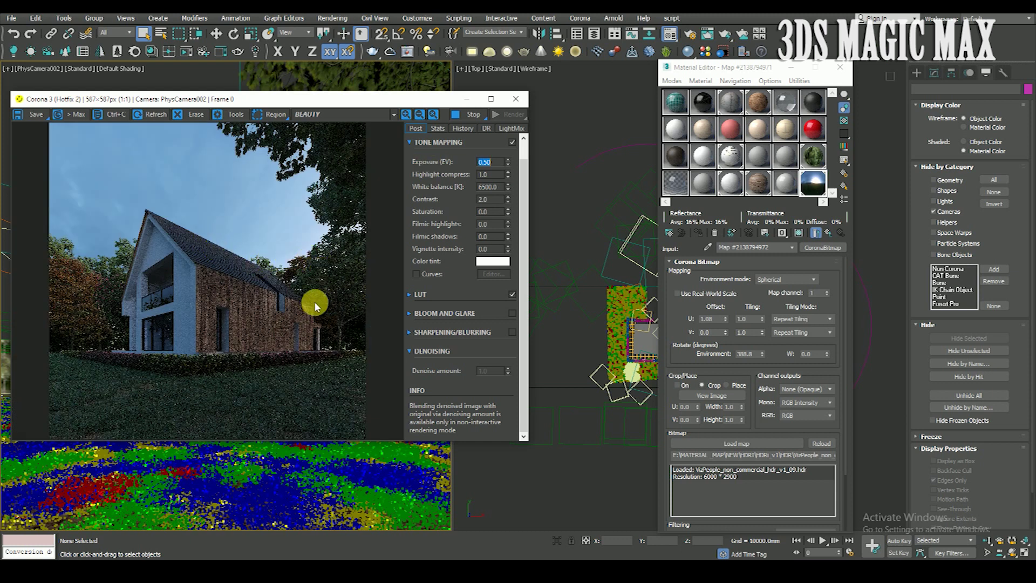
{"action": "scroll", "coordinate": [305, 307], "scroll_direction": "up", "scroll_amount": 1}
{"action": "scroll", "coordinate": [306, 306], "scroll_direction": "down", "scroll_amount": 1}
{"action": "scroll", "coordinate": [233, 326], "scroll_direction": "up", "scroll_amount": 1}
{"action": "scroll", "coordinate": [233, 326], "scroll_direction": "down", "scroll_amount": 1}
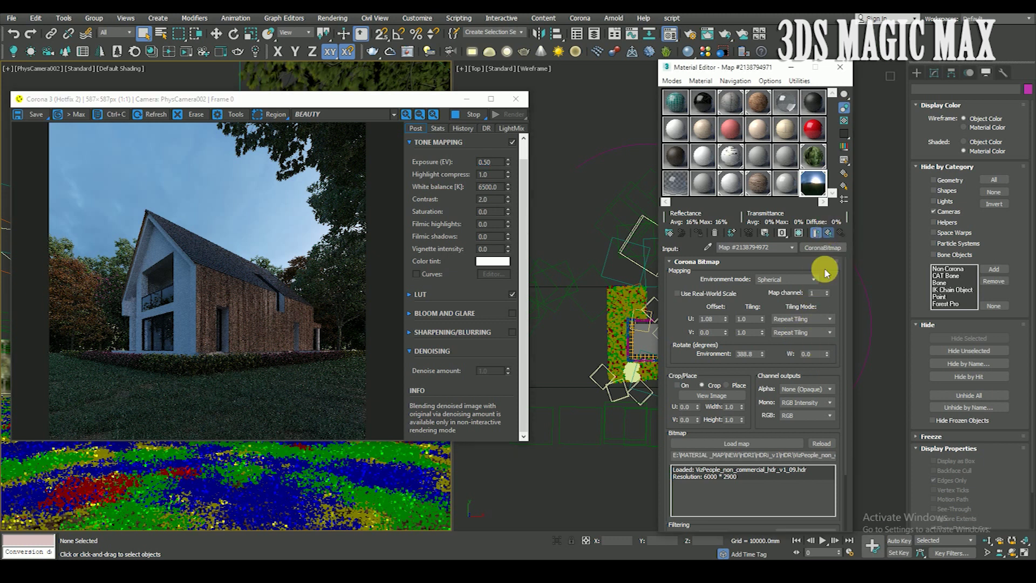
Set the gamma of the parent Corona Color Correct environment map to 0.8
{"action": "left_click", "coordinate": [827, 233]}
{"action": "double_click", "coordinate": [807, 310]}
{"action": "type", "text": "0.8"}
{"action": "key", "text": "Return"}
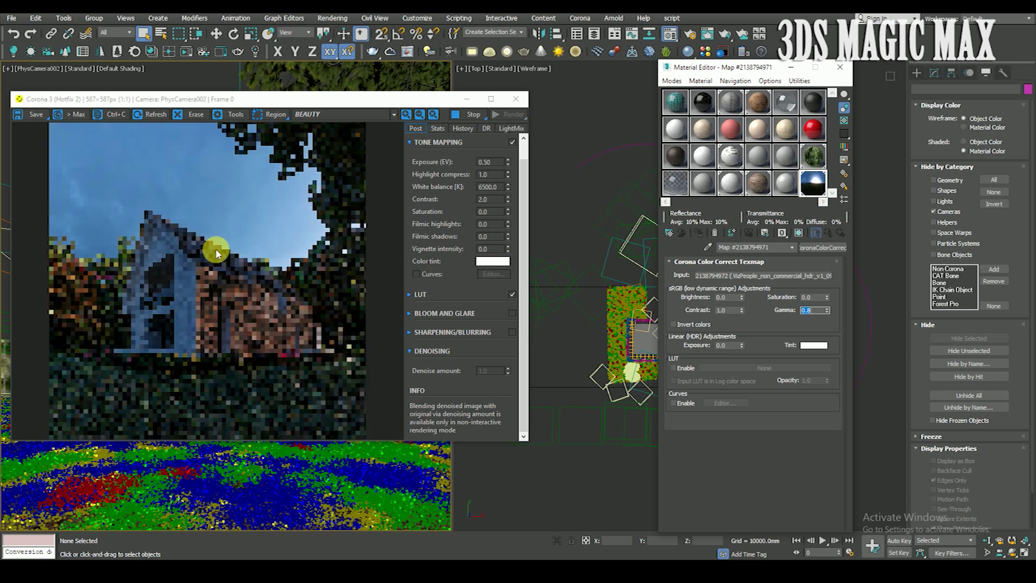
{"action": "scroll", "coordinate": [255, 313], "scroll_direction": "up", "scroll_amount": 2}
{"action": "scroll", "coordinate": [255, 313], "scroll_direction": "down", "scroll_amount": 2}
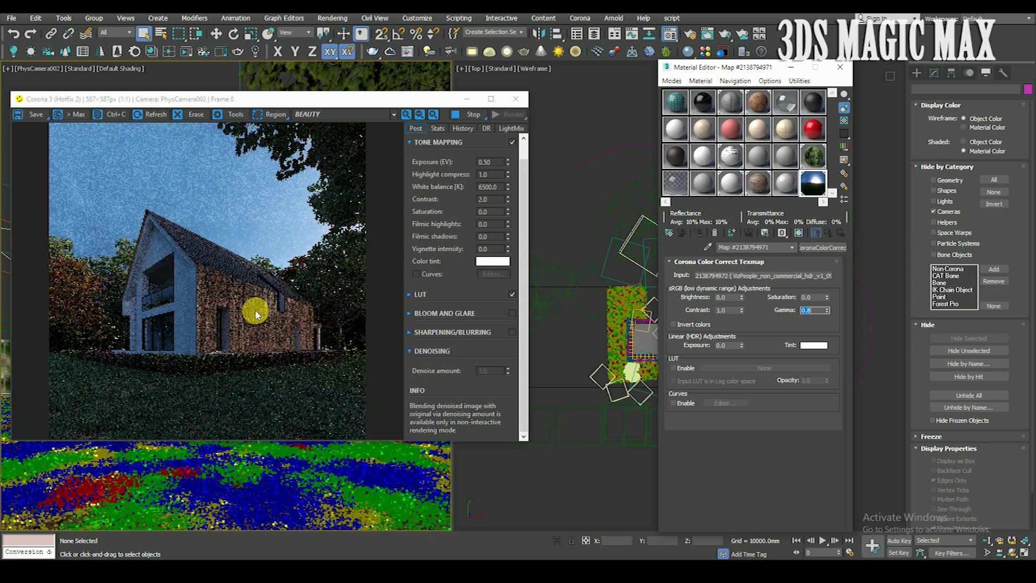
{"action": "scroll", "coordinate": [144, 193], "scroll_direction": "up", "scroll_amount": 2}
{"action": "scroll", "coordinate": [151, 203], "scroll_direction": "down", "scroll_amount": 2}
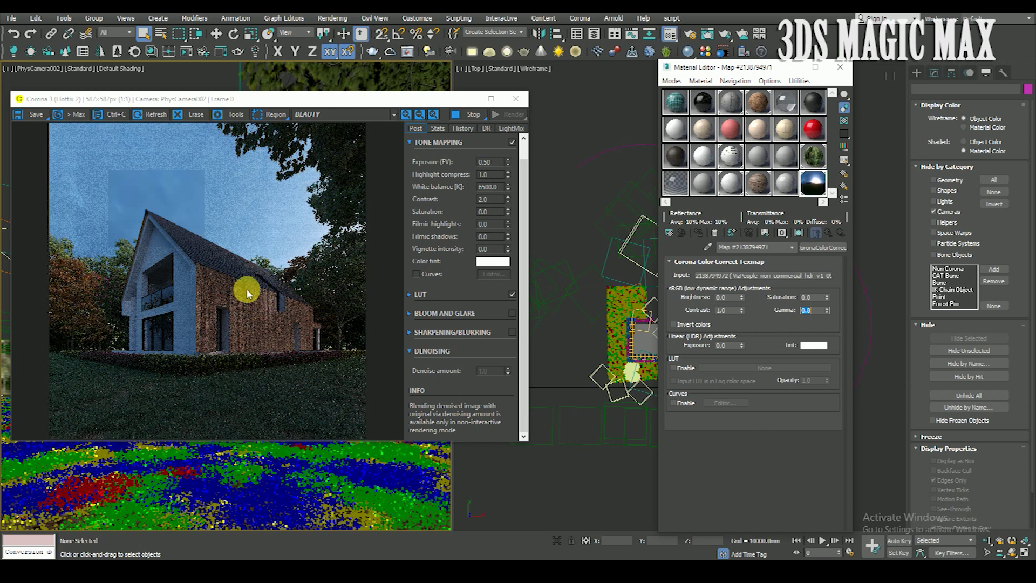
{"action": "scroll", "coordinate": [232, 221], "scroll_direction": "up", "scroll_amount": 2}
{"action": "scroll", "coordinate": [232, 216], "scroll_direction": "down", "scroll_amount": 2}
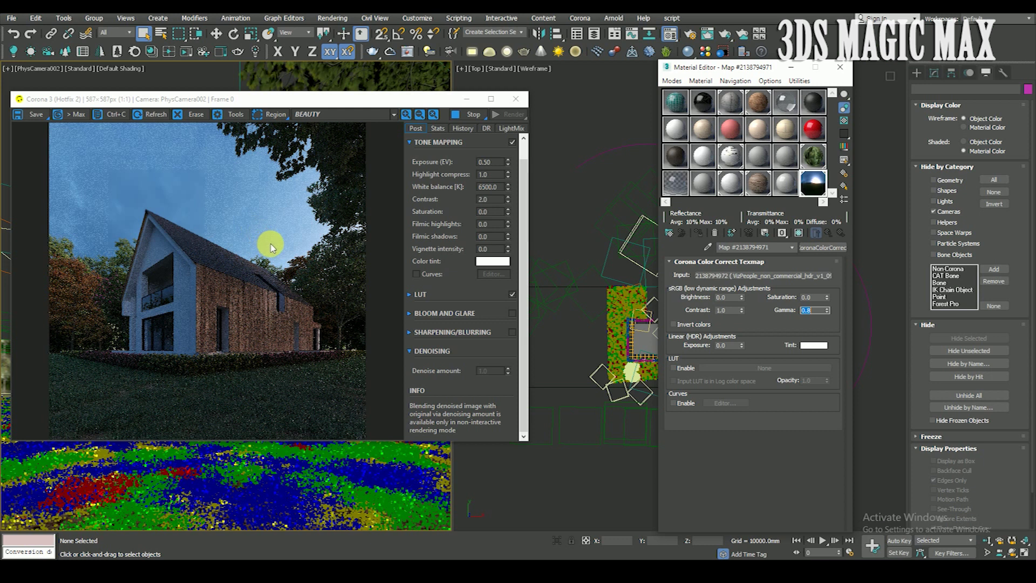
Limit the Corona VFB render to a region around the house and close the material editor
{"action": "left_click", "coordinate": [275, 114]}
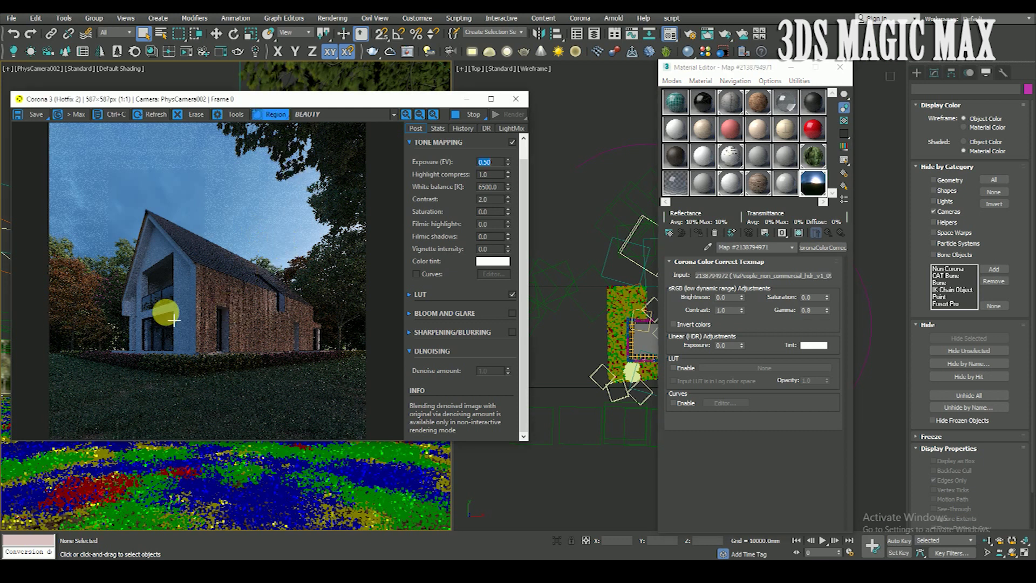
{"action": "mouse_move", "coordinate": [134, 262]}
{"action": "left_mouse_down"}
{"action": "mouse_move", "coordinate": [229, 358]}
{"action": "mouse_move", "coordinate": [308, 358]}
{"action": "left_mouse_up"}
{"action": "scroll", "coordinate": [281, 304], "scroll_direction": "up", "scroll_amount": 2}
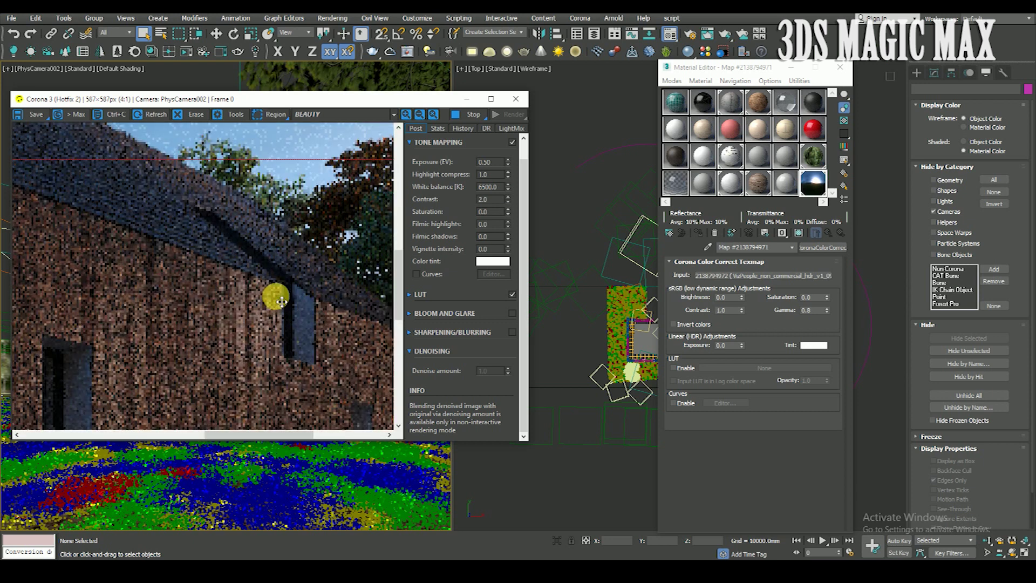
{"action": "scroll", "coordinate": [281, 302], "scroll_direction": "down", "scroll_amount": 2}
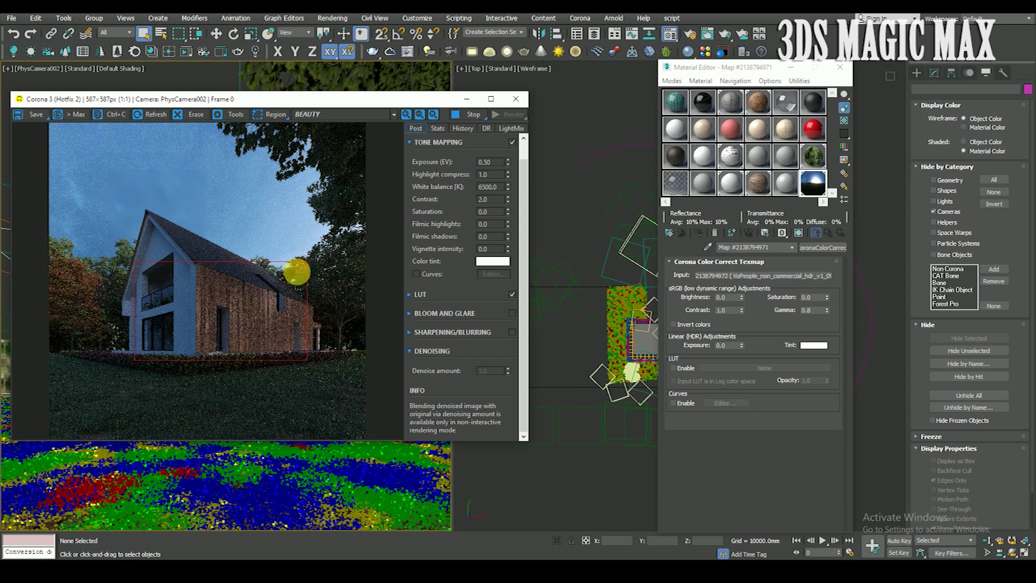
{"action": "left_click", "coordinate": [840, 69]}
Switch the Create > Lights type list to Corona and pick the CoronaLight tool
{"action": "left_click", "coordinate": [917, 72]}
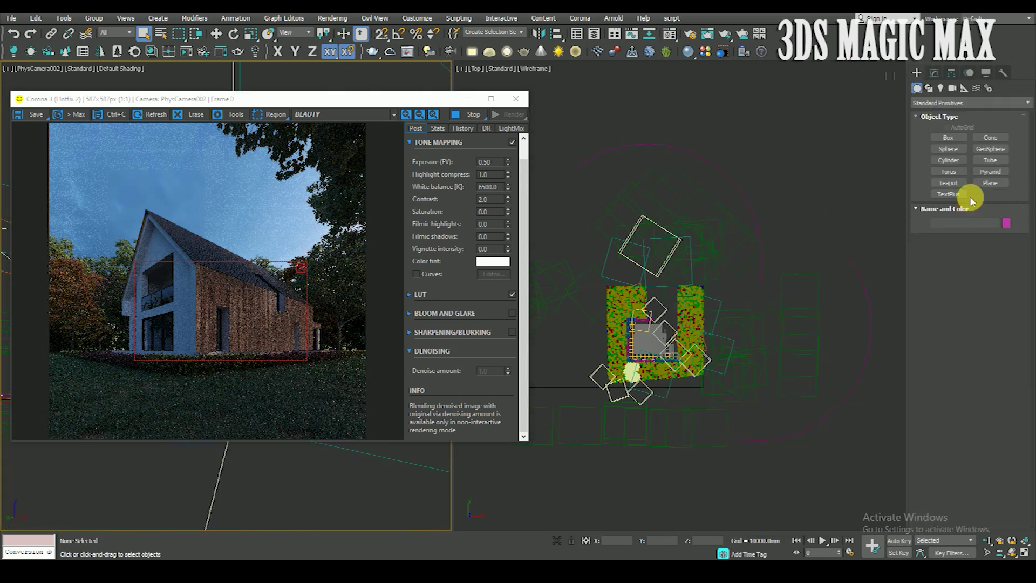
{"action": "left_click", "coordinate": [940, 88]}
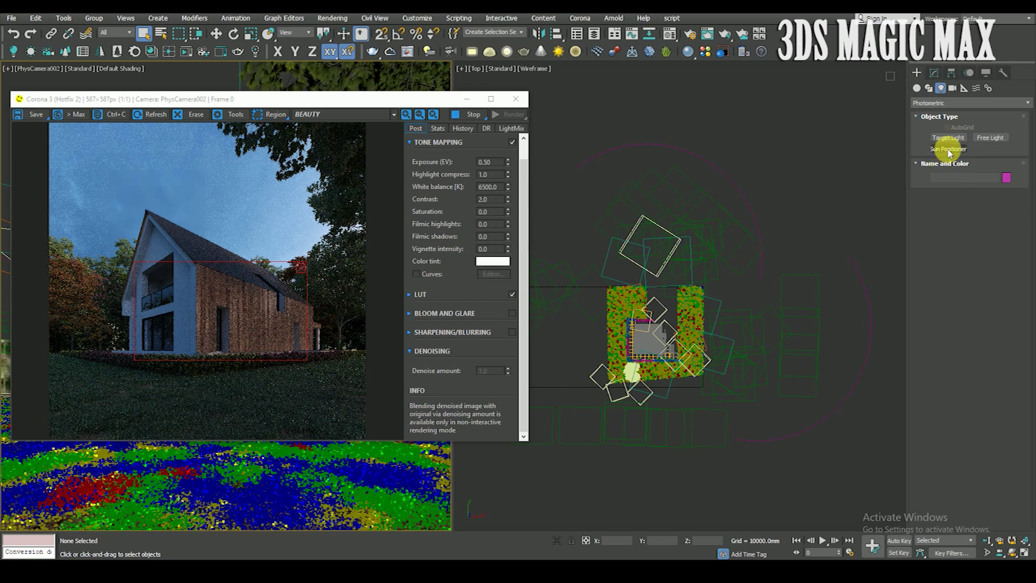
{"action": "left_click", "coordinate": [951, 102]}
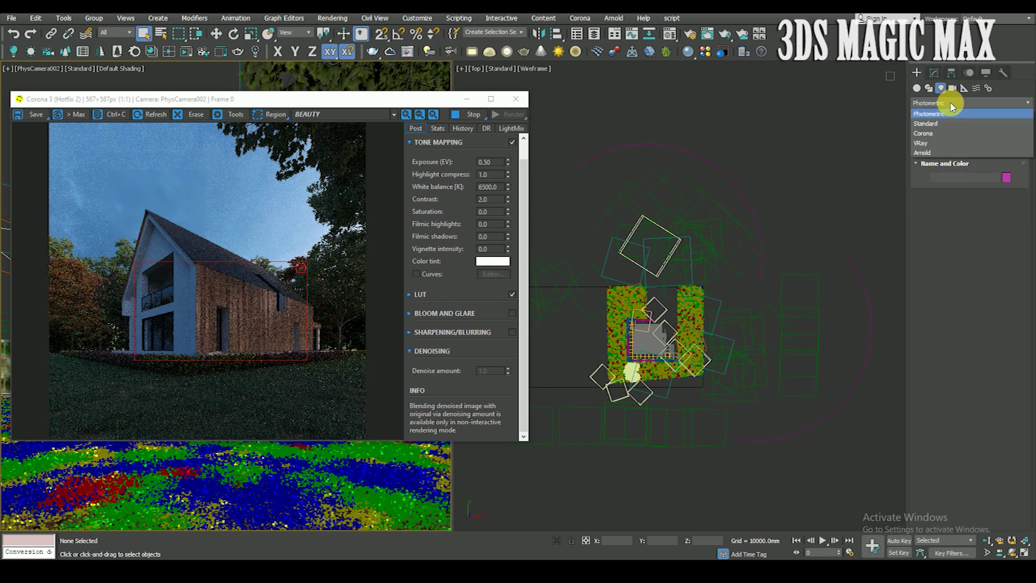
{"action": "left_click", "coordinate": [923, 133]}
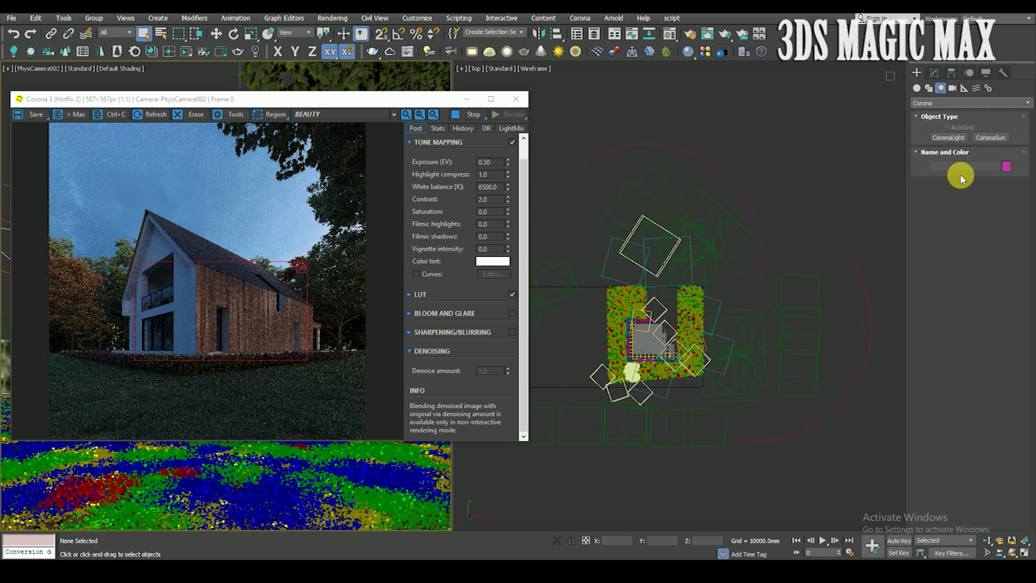
{"action": "left_click", "coordinate": [958, 139]}
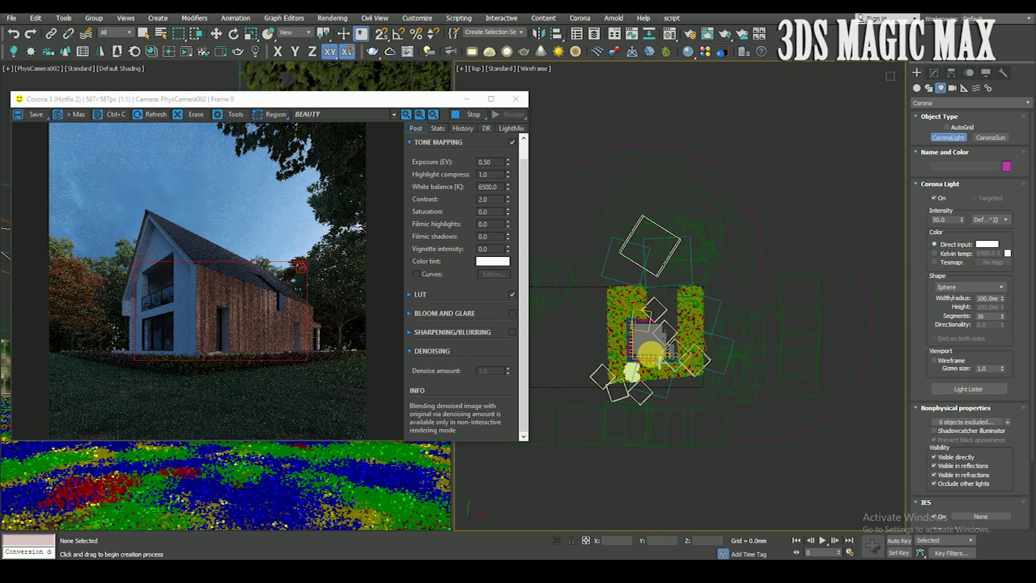
{"action": "middle_click_drag", "start_coordinate": [659, 363], "coordinate": [481, 128]}
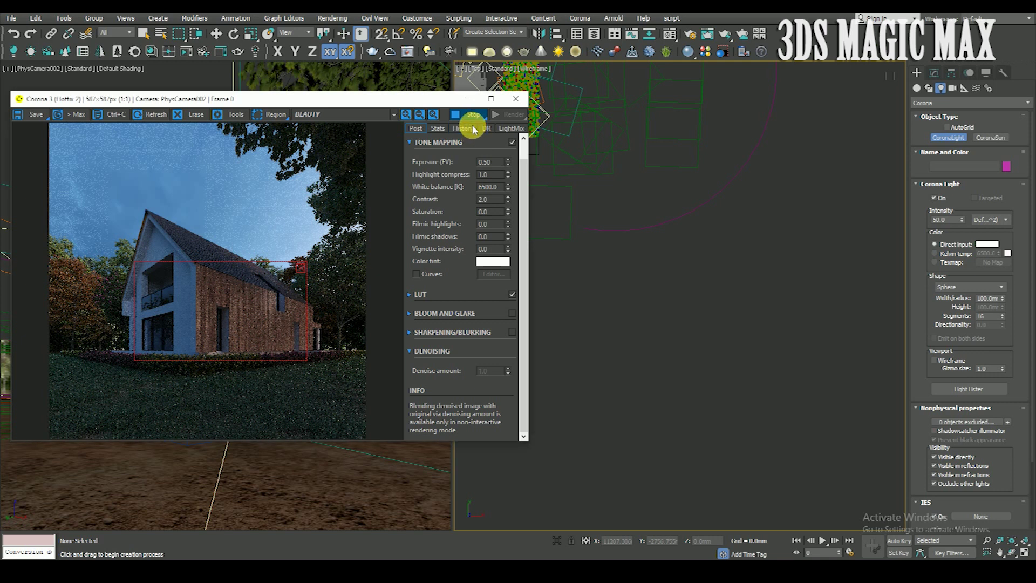
Close the Corona render window and maximize the Top viewport with Alt+W
{"action": "left_click", "coordinate": [517, 101]}
{"action": "scroll", "coordinate": [578, 282], "scroll_direction": "down", "scroll_amount": 3}
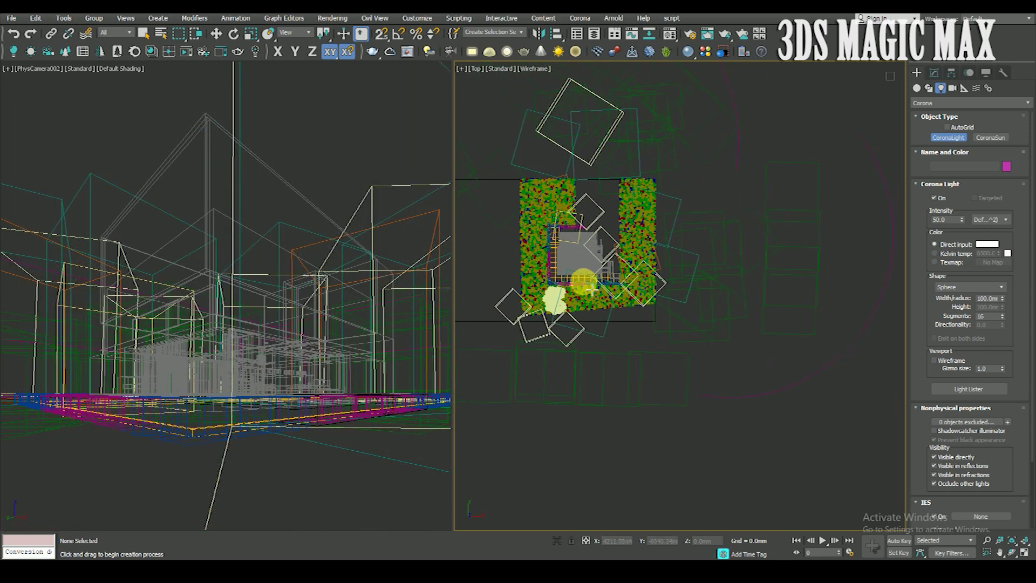
{"action": "scroll", "coordinate": [575, 270], "scroll_direction": "up", "scroll_amount": 8}
{"action": "scroll", "coordinate": [577, 271], "scroll_direction": "up", "scroll_amount": 4}
{"action": "middle_click_drag", "start_coordinate": [576, 265], "coordinate": [588, 292]}
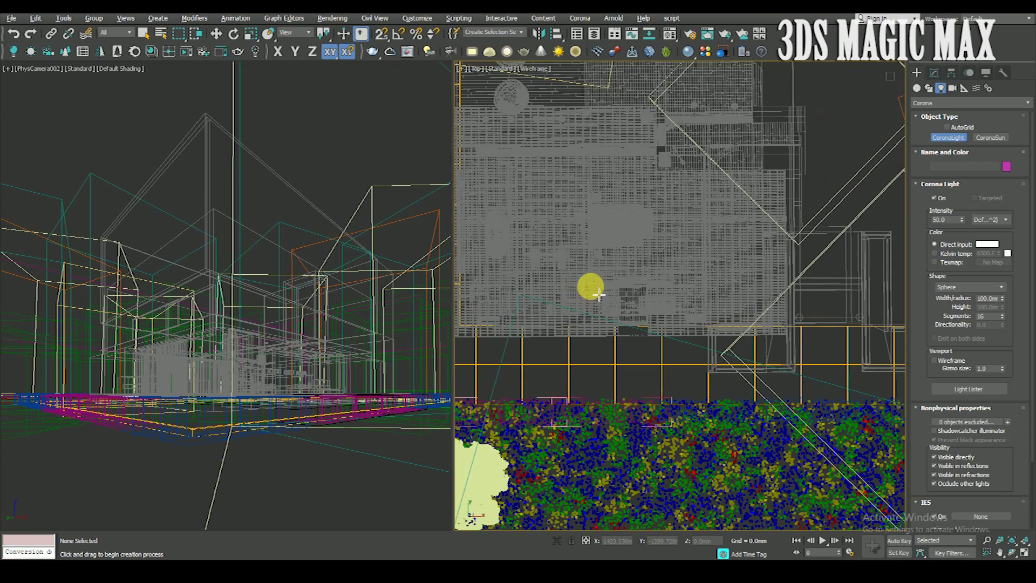
{"action": "key", "text": "alt+w"}
{"action": "scroll", "coordinate": [606, 320], "scroll_direction": "up", "scroll_amount": 2}
{"action": "scroll", "coordinate": [588, 335], "scroll_direction": "up", "scroll_amount": 5}
{"action": "key", "text": "F3"}
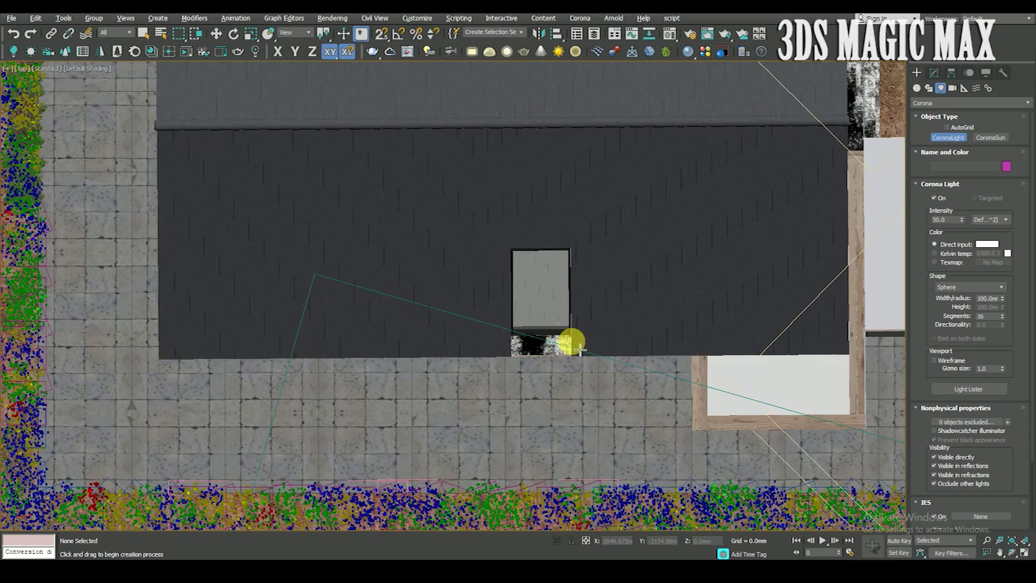
{"action": "scroll", "coordinate": [580, 350], "scroll_direction": "down", "scroll_amount": 5}
{"action": "key", "text": "p"}
{"action": "key", "text": "t"}
{"action": "key", "text": "F3"}
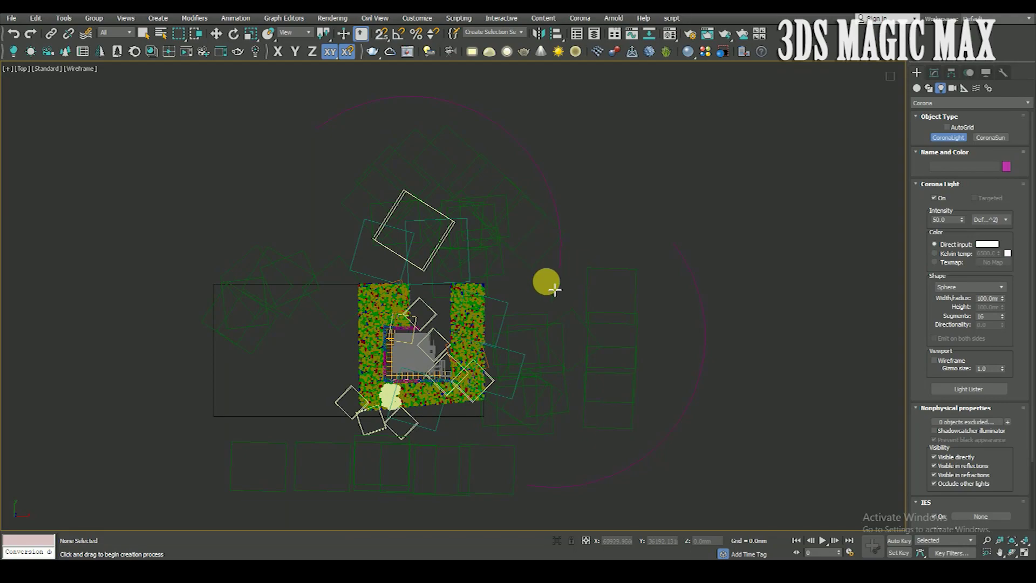
Orbit into a tilted, shaded view with edges, zoomed onto the house's side doorway
{"action": "scroll", "coordinate": [426, 400], "scroll_direction": "up", "scroll_amount": 3}
{"action": "scroll", "coordinate": [405, 278], "scroll_direction": "up", "scroll_amount": 5}
{"action": "middle_click_drag", "start_coordinate": [405, 277], "coordinate": [492, 277]}
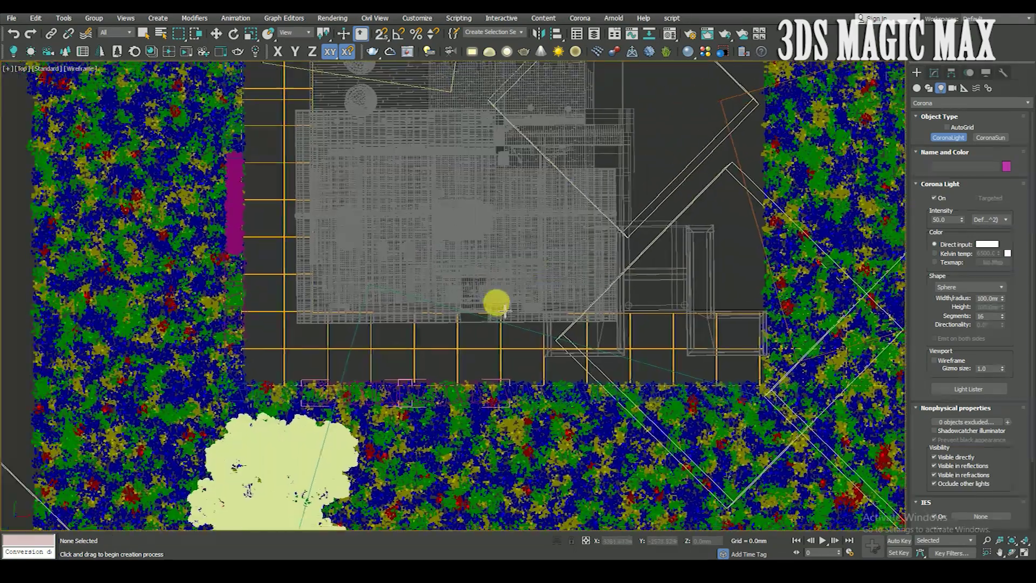
{"action": "scroll", "coordinate": [464, 308], "scroll_direction": "down", "scroll_amount": 2}
{"action": "scroll", "coordinate": [469, 319], "scroll_direction": "up", "scroll_amount": 5}
{"action": "mouse_move", "coordinate": [472, 323]}
{"action": "middle_mouse_down", "text": "alt"}
{"action": "mouse_move", "coordinate": [479, 278]}
{"action": "mouse_move", "coordinate": [451, 254]}
{"action": "mouse_move", "coordinate": [521, 248]}
{"action": "middle_mouse_up", "text": "alt"}
{"action": "key", "text": "F3"}
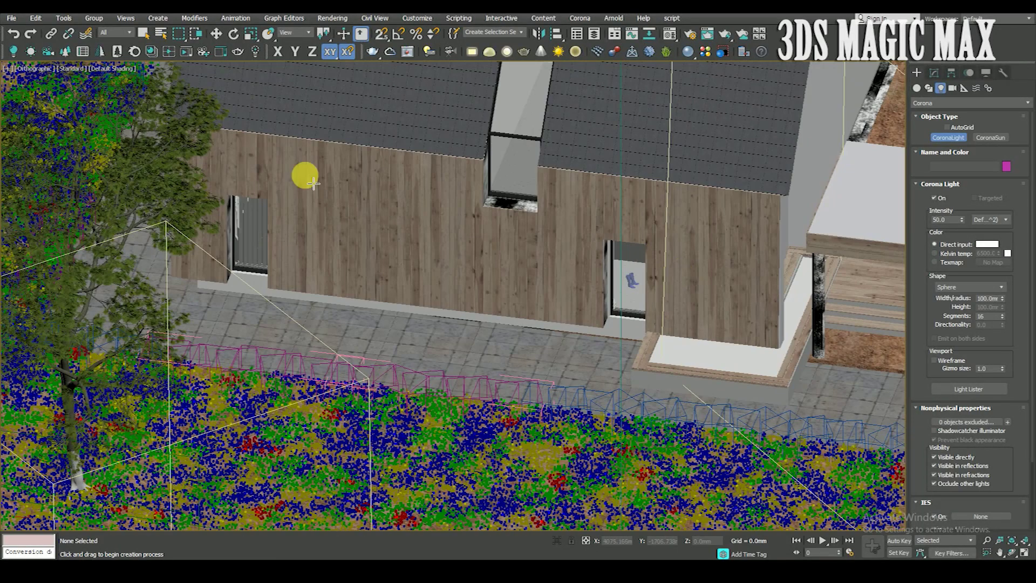
{"action": "key", "text": "w"}
{"action": "key", "text": "F4"}
{"action": "scroll", "coordinate": [604, 321], "scroll_direction": "up", "scroll_amount": 4}
{"action": "scroll", "coordinate": [623, 324], "scroll_direction": "up", "scroll_amount": 2}
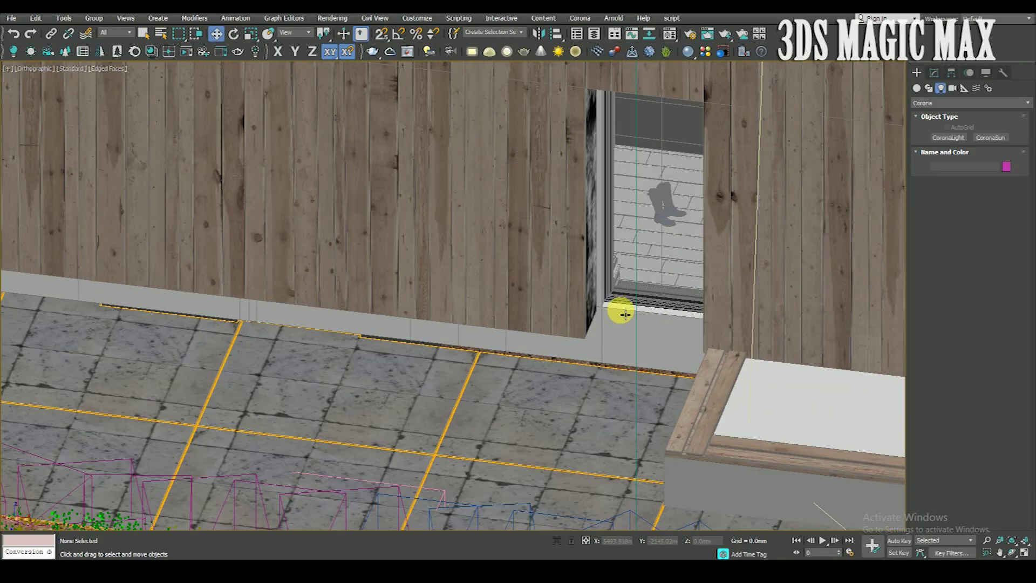
Select the part beside the doorway, the wall slats, the door and the dormer window
{"action": "scroll", "coordinate": [621, 304], "scroll_direction": "up", "scroll_amount": 3}
{"action": "left_click", "coordinate": [647, 332]}
{"action": "scroll", "coordinate": [648, 331], "scroll_direction": "down", "scroll_amount": 5}
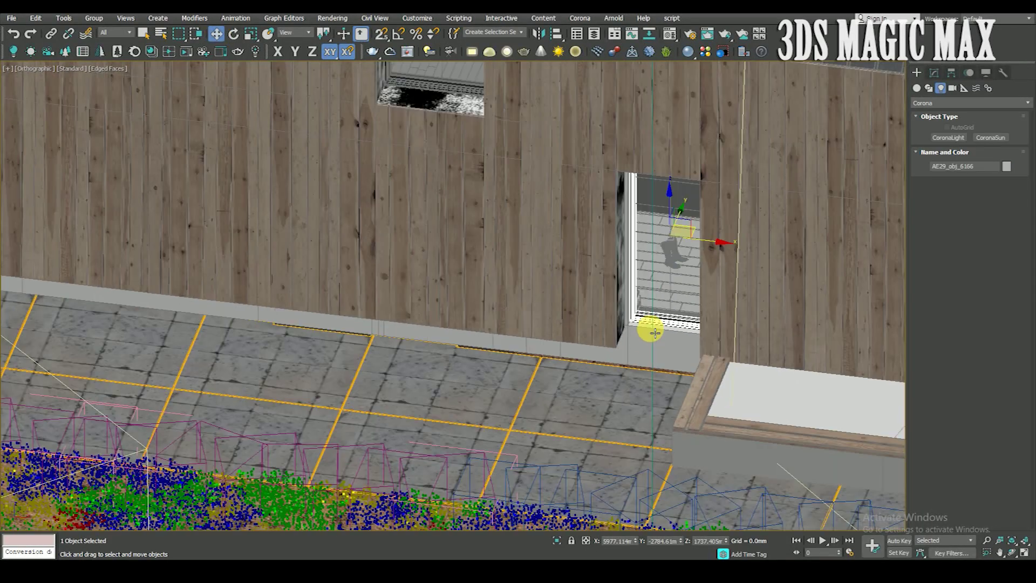
{"action": "scroll", "coordinate": [621, 223], "scroll_direction": "down", "scroll_amount": 3}
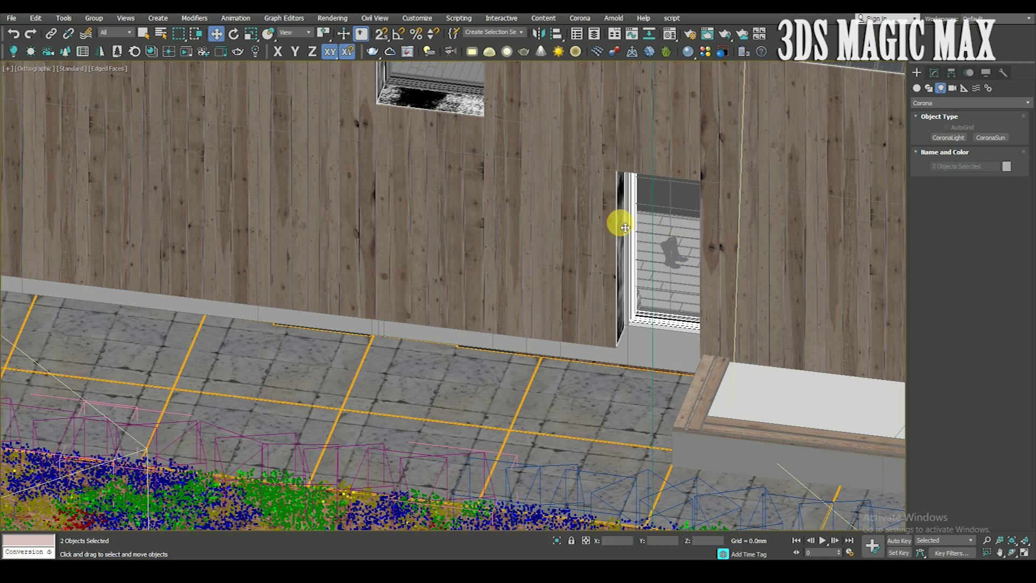
{"action": "scroll", "coordinate": [594, 259], "scroll_direction": "down", "scroll_amount": 4}
{"action": "left_click", "coordinate": [257, 258], "text": "ctrl"}
{"action": "scroll", "coordinate": [257, 258], "scroll_direction": "up", "scroll_amount": 2}
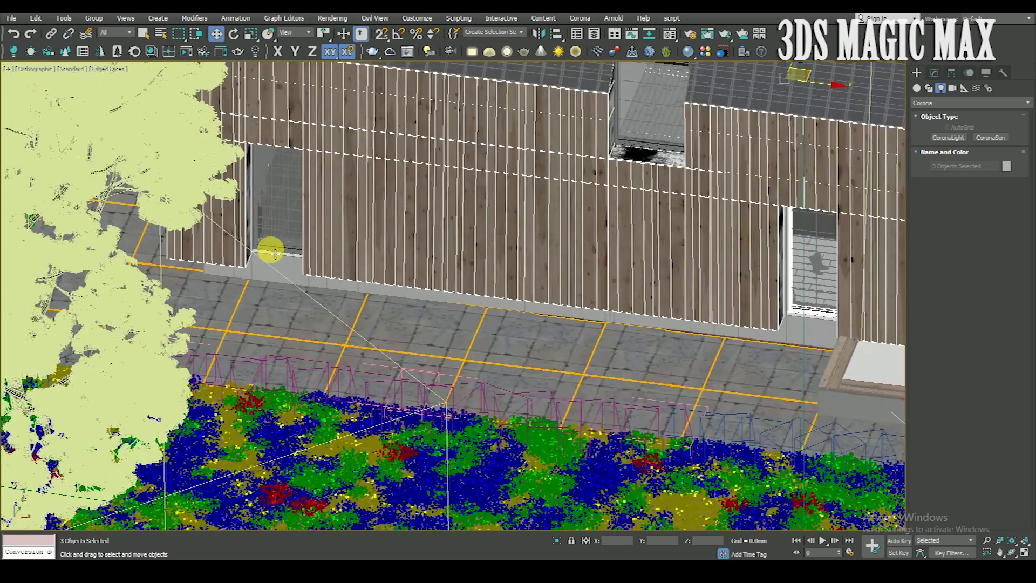
{"action": "scroll", "coordinate": [266, 250], "scroll_direction": "up", "scroll_amount": 2}
{"action": "scroll", "coordinate": [273, 245], "scroll_direction": "up", "scroll_amount": 2}
{"action": "left_click", "coordinate": [273, 244], "text": "ctrl"}
{"action": "scroll", "coordinate": [465, 296], "scroll_direction": "down", "scroll_amount": 2}
{"action": "scroll", "coordinate": [617, 238], "scroll_direction": "down", "scroll_amount": 2}
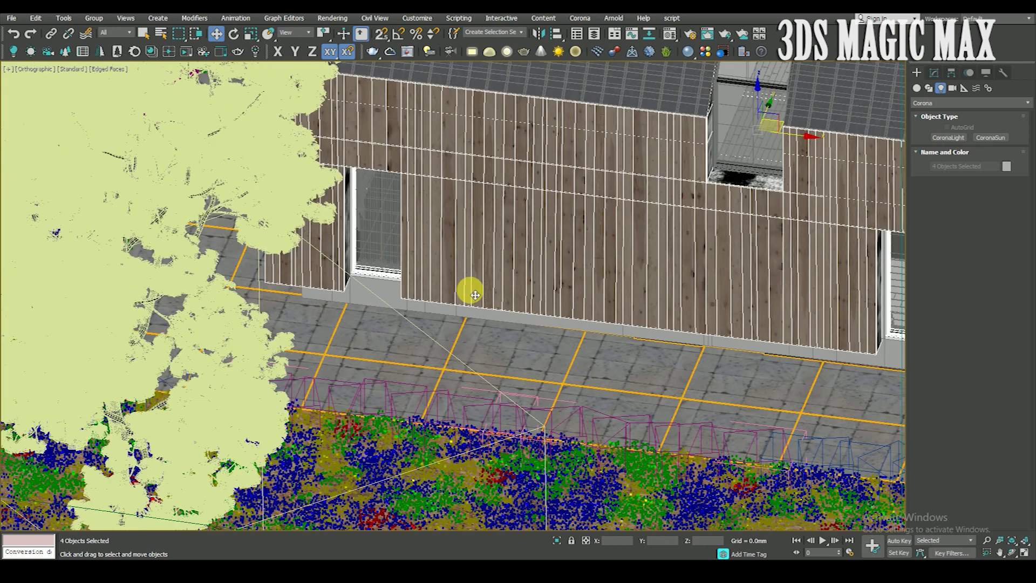
{"action": "scroll", "coordinate": [632, 194], "scroll_direction": "down", "scroll_amount": 3}
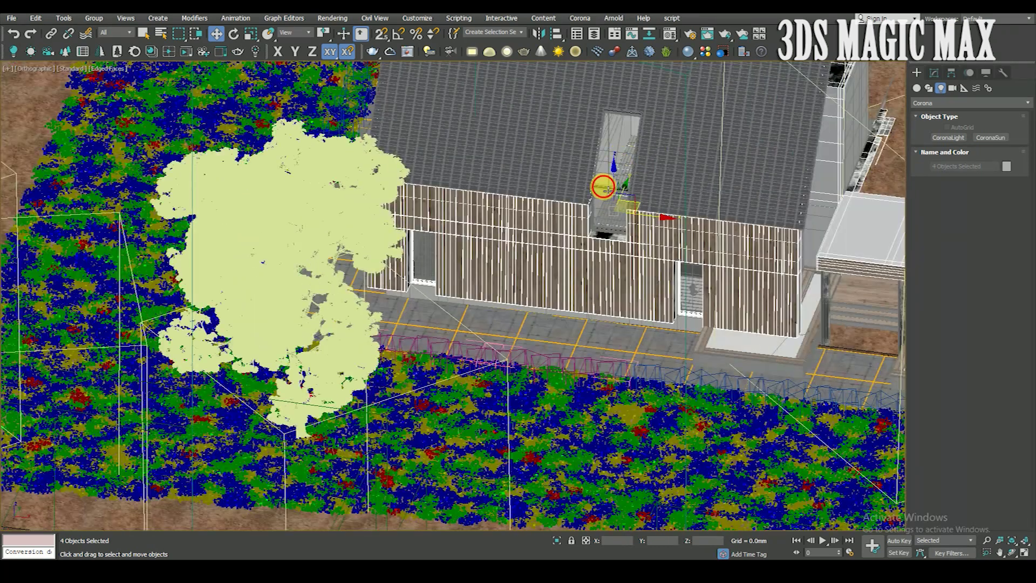
{"action": "left_click", "coordinate": [614, 200], "text": "ctrl"}
Add the gable wall pieces and isolate the selected house parts with Alt+Q
{"action": "mouse_move", "coordinate": [597, 226]}
{"action": "middle_mouse_down", "text": "alt"}
{"action": "mouse_move", "coordinate": [625, 227]}
{"action": "mouse_move", "coordinate": [439, 365]}
{"action": "middle_mouse_up", "text": "alt"}
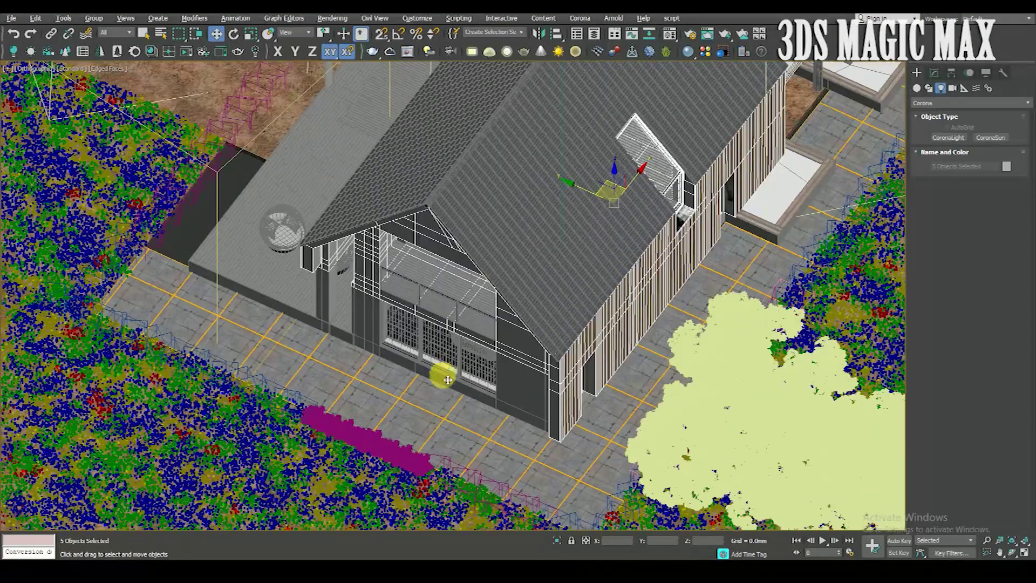
{"action": "scroll", "coordinate": [426, 365], "scroll_direction": "up", "scroll_amount": 1}
{"action": "scroll", "coordinate": [423, 347], "scroll_direction": "up", "scroll_amount": 2}
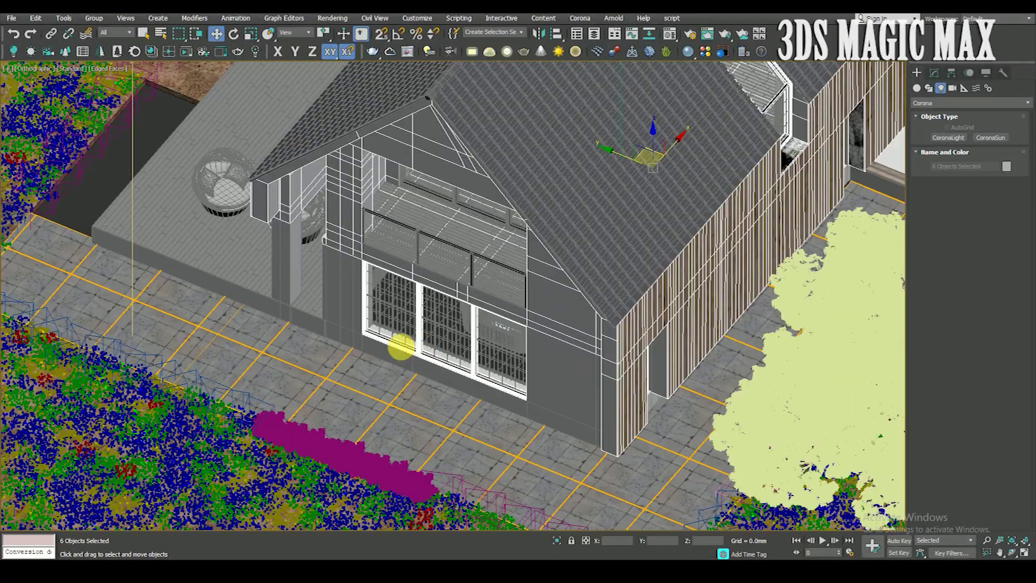
{"action": "left_click", "coordinate": [331, 305], "text": "ctrl"}
{"action": "key", "text": "alt+q"}
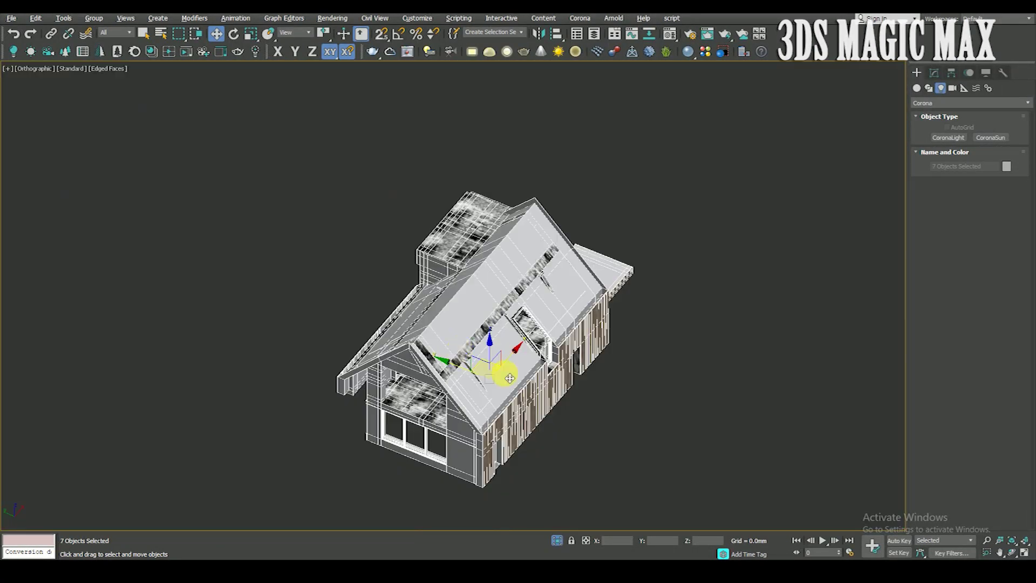
{"action": "left_click", "coordinate": [633, 412]}
Place a sphere CoronaLight inside the house near the doorway in the Top view
{"action": "key", "text": "t"}
{"action": "key", "text": "z"}
{"action": "key", "text": "F3"}
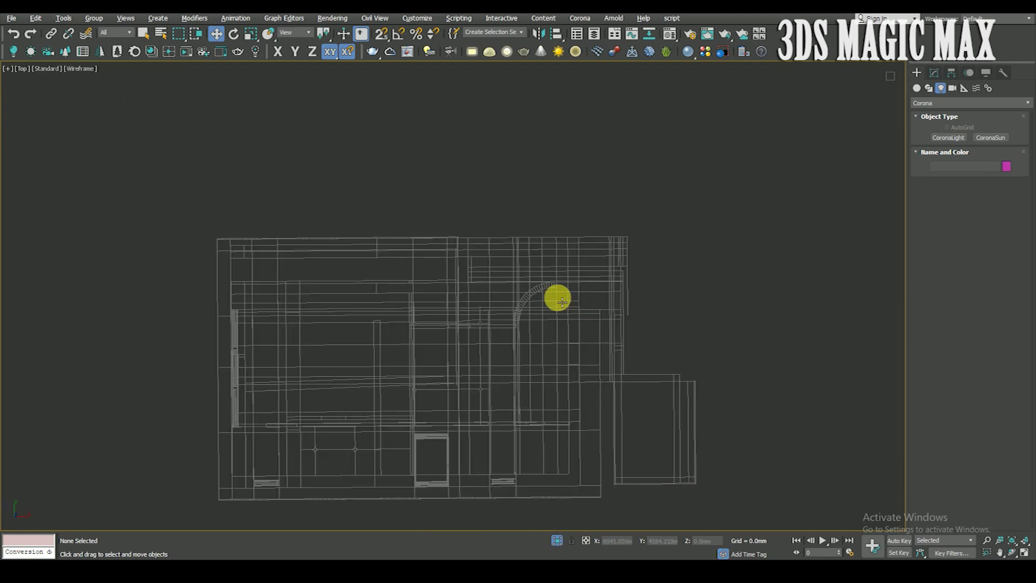
{"action": "left_click", "coordinate": [942, 136]}
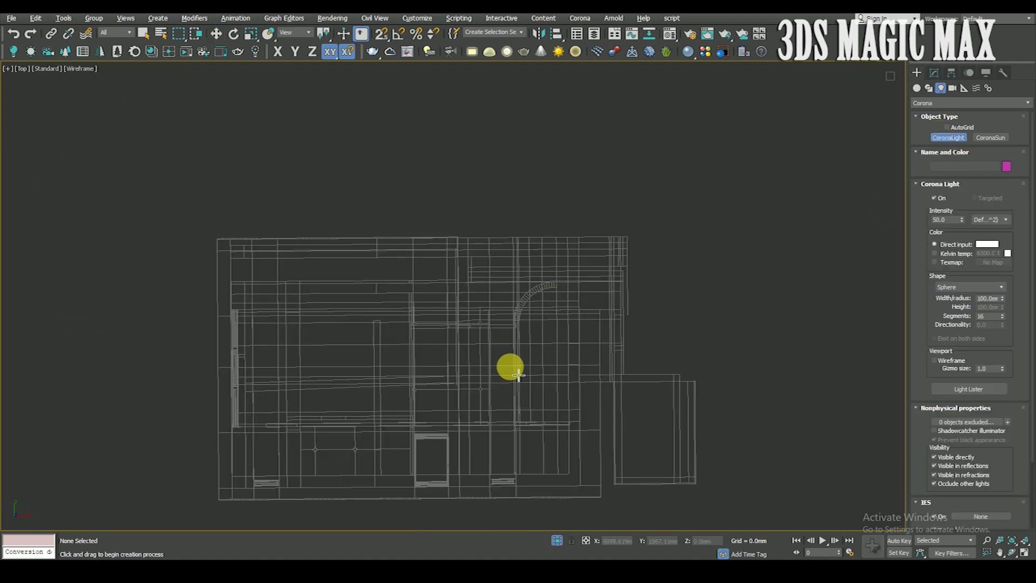
{"action": "middle_click_drag", "start_coordinate": [509, 365], "coordinate": [539, 301]}
{"action": "scroll", "coordinate": [507, 312], "scroll_direction": "up", "scroll_amount": 2}
{"action": "left_click_drag", "start_coordinate": [496, 314], "coordinate": [505, 330]}
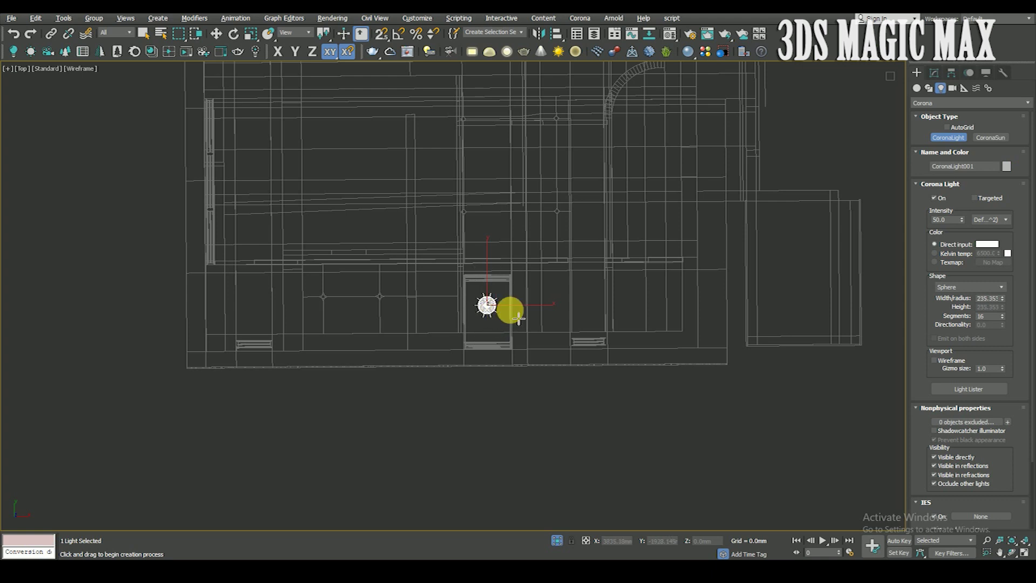
{"action": "key", "text": "z"}
{"action": "scroll", "coordinate": [527, 377], "scroll_direction": "down", "scroll_amount": 5}
Raise the light to ceiling height in the Front view
{"action": "key", "text": "f"}
{"action": "key", "text": "w"}
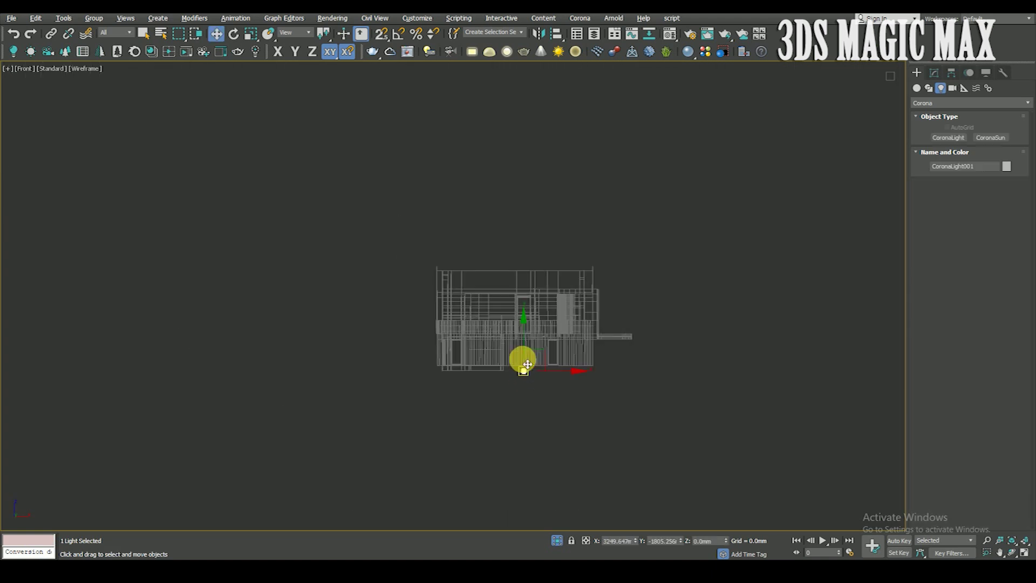
{"action": "scroll", "coordinate": [527, 364], "scroll_direction": "up", "scroll_amount": 4}
{"action": "left_click_drag", "start_coordinate": [527, 340], "coordinate": [533, 239]}
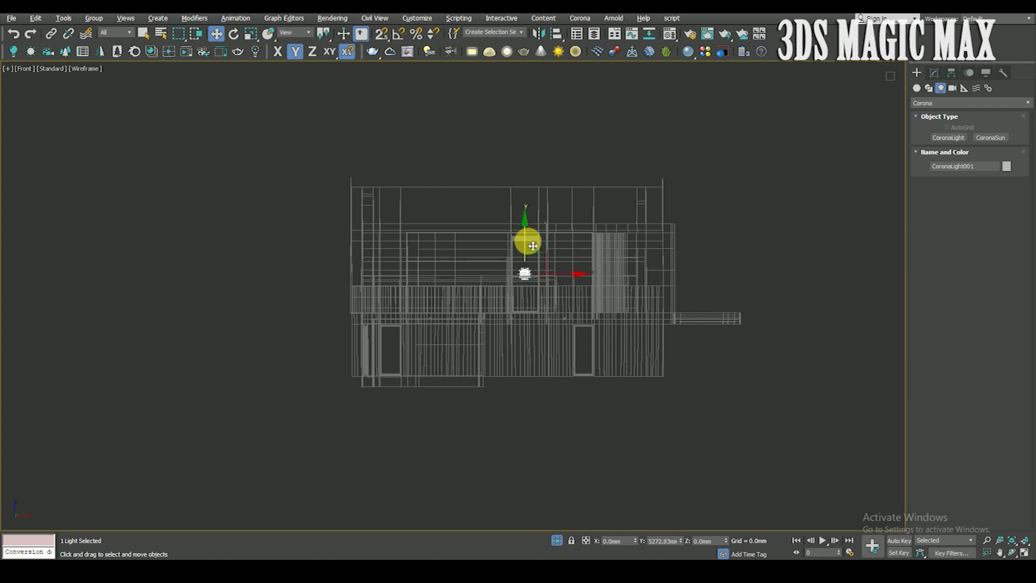
{"action": "key", "text": "F3"}
{"action": "mouse_move", "coordinate": [520, 331]}
{"action": "middle_mouse_down", "text": "alt"}
{"action": "mouse_move", "coordinate": [538, 342]}
{"action": "mouse_move", "coordinate": [578, 336]}
{"action": "middle_mouse_up", "text": "alt"}
{"action": "scroll", "coordinate": [546, 270], "scroll_direction": "up", "scroll_amount": 4}
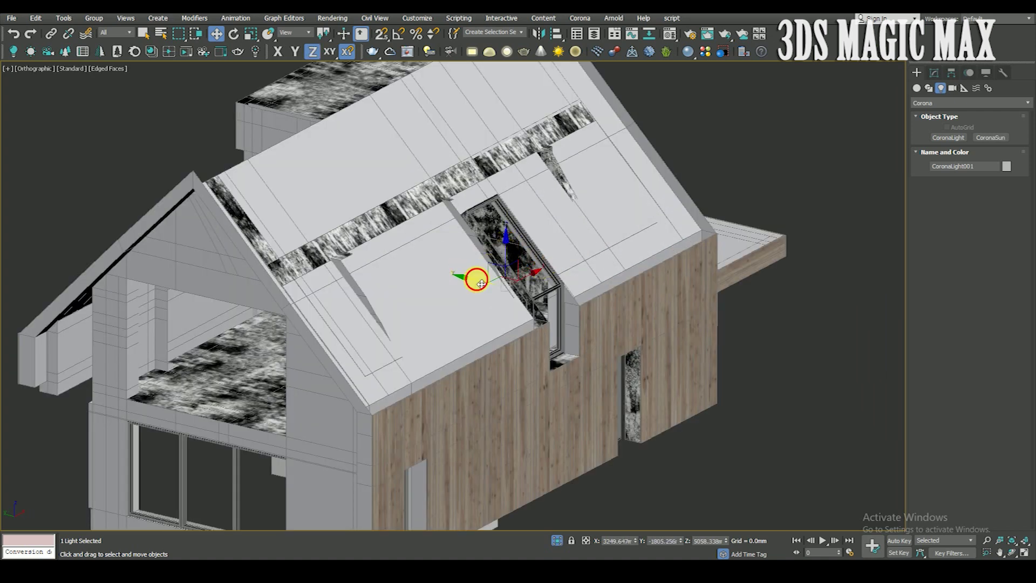
Shift-drag an instanced copy of the light into the left-hand room
{"action": "key", "text": "t"}
{"action": "scroll", "coordinate": [523, 289], "scroll_direction": "up", "scroll_amount": 5}
{"action": "scroll", "coordinate": [561, 291], "scroll_direction": "down", "scroll_amount": 4}
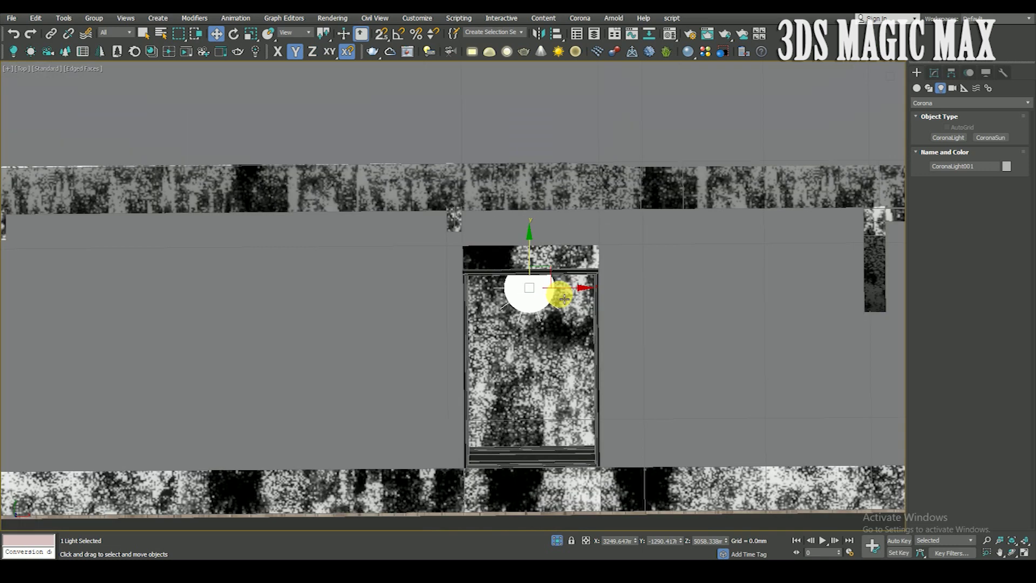
{"action": "scroll", "coordinate": [548, 326], "scroll_direction": "down", "scroll_amount": 4}
{"action": "key", "text": "F3"}
{"action": "middle_click_drag", "start_coordinate": [548, 326], "coordinate": [576, 356]}
{"action": "left_click_drag", "start_coordinate": [594, 317], "coordinate": [453, 250], "text": "shift"}
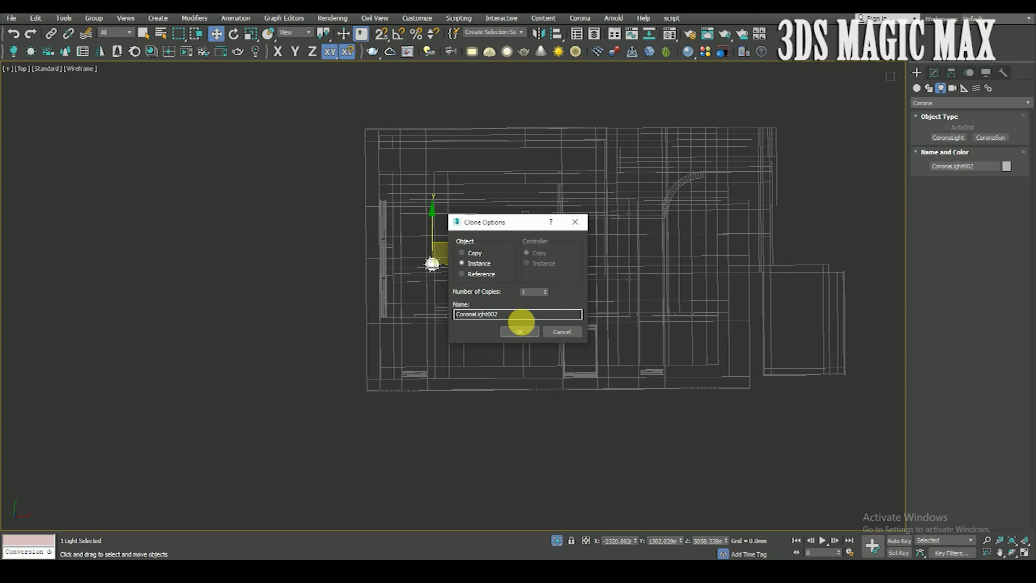
Confirm the instance clone and copy another light instance down to the ground floor
{"action": "left_click", "coordinate": [520, 332]}
{"action": "key", "text": "r"}
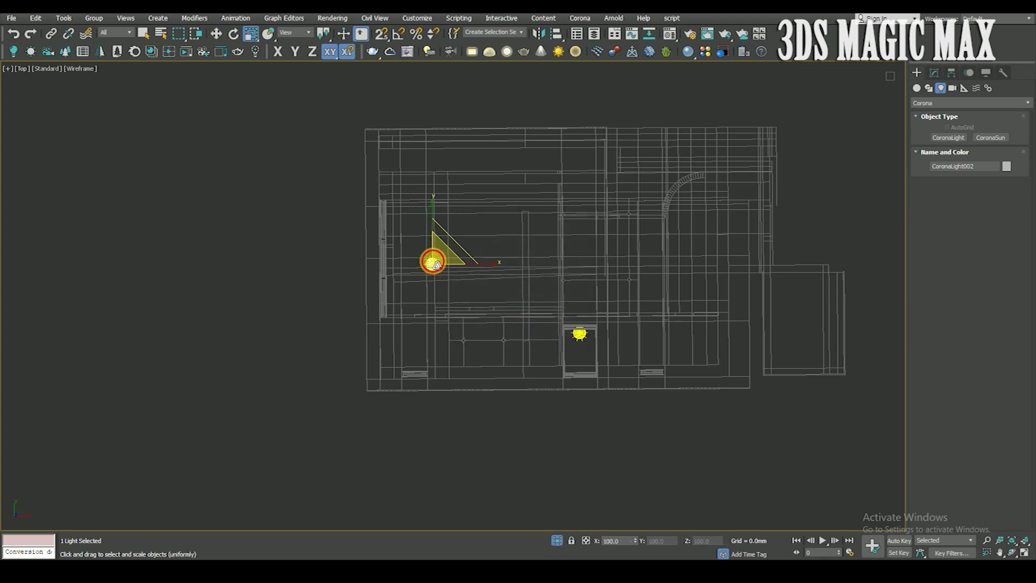
{"action": "key", "text": "w"}
{"action": "mouse_move", "coordinate": [435, 291]}
{"action": "middle_mouse_down", "text": "alt"}
{"action": "mouse_move", "coordinate": [467, 270]}
{"action": "mouse_move", "coordinate": [515, 201]}
{"action": "middle_mouse_up", "text": "alt"}
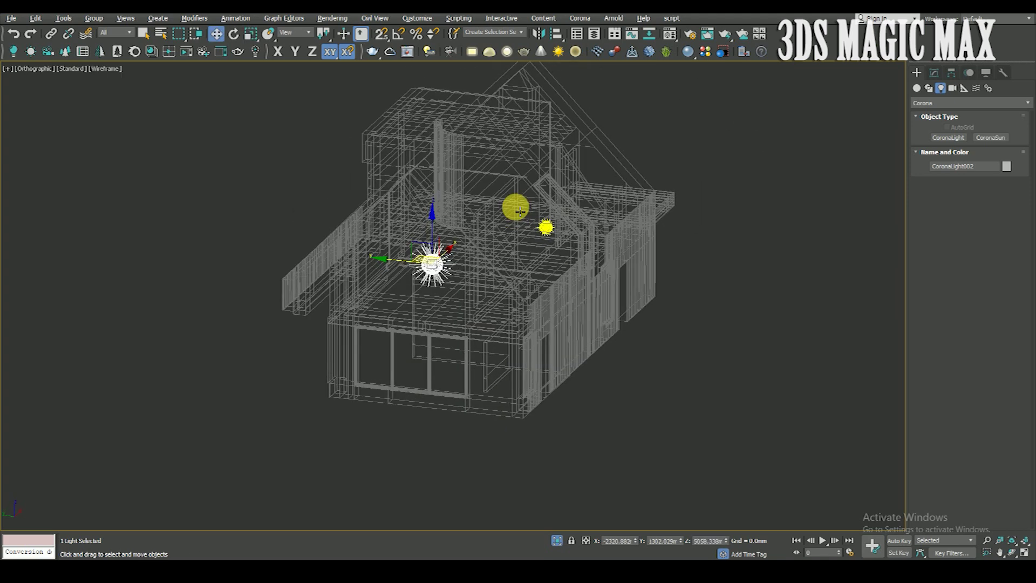
{"action": "key", "text": "F3"}
{"action": "mouse_move", "coordinate": [432, 327]}
{"action": "middle_mouse_down", "text": "alt"}
{"action": "mouse_move", "coordinate": [423, 290]}
{"action": "mouse_move", "coordinate": [414, 296]}
{"action": "mouse_move", "coordinate": [395, 277]}
{"action": "mouse_move", "coordinate": [404, 261]}
{"action": "mouse_move", "coordinate": [469, 252]}
{"action": "mouse_move", "coordinate": [506, 263]}
{"action": "mouse_move", "coordinate": [423, 287]}
{"action": "mouse_move", "coordinate": [394, 363]}
{"action": "mouse_move", "coordinate": [435, 326]}
{"action": "mouse_move", "coordinate": [471, 195]}
{"action": "middle_mouse_up", "text": "alt"}
{"action": "left_click_drag", "start_coordinate": [471, 196], "coordinate": [487, 244], "text": "shift"}
{"action": "left_click_drag", "start_coordinate": [489, 287], "coordinate": [488, 288], "text": "shift"}
{"action": "left_click", "coordinate": [519, 333]}
Clone another instance of the doorway light and move it into the right-hand room
{"action": "mouse_move", "coordinate": [519, 333]}
{"action": "middle_mouse_down", "text": "alt"}
{"action": "mouse_move", "coordinate": [504, 352]}
{"action": "mouse_move", "coordinate": [472, 349]}
{"action": "mouse_move", "coordinate": [619, 366]}
{"action": "mouse_move", "coordinate": [502, 344]}
{"action": "mouse_move", "coordinate": [492, 224]}
{"action": "middle_mouse_up", "text": "alt"}
{"action": "key", "text": "F3"}
{"action": "left_click", "coordinate": [496, 172]}
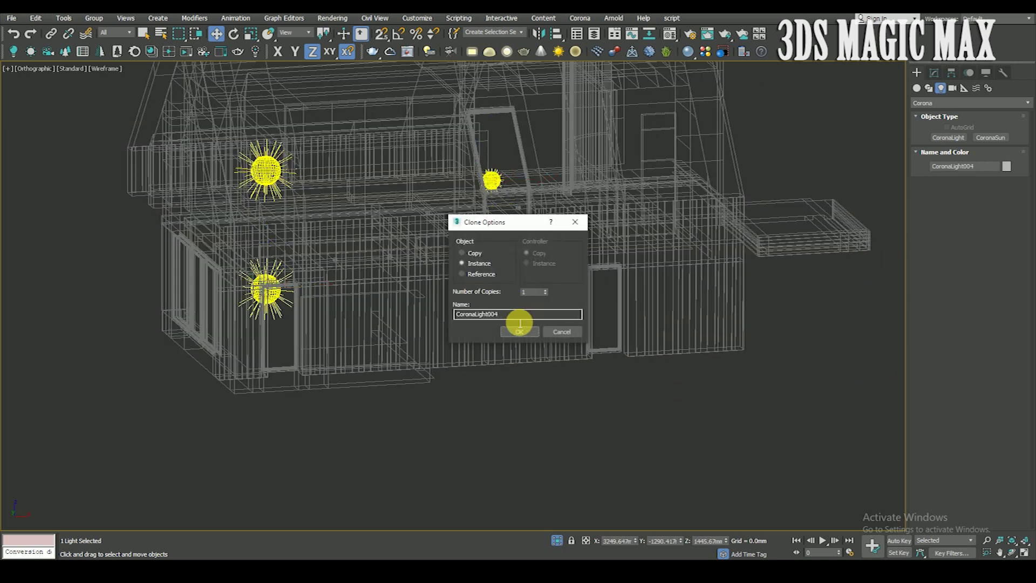
{"action": "left_click", "coordinate": [519, 337]}
{"action": "key", "text": "F3"}
{"action": "left_click_drag", "start_coordinate": [527, 313], "coordinate": [657, 319]}
{"action": "key", "text": "t"}
{"action": "scroll", "coordinate": [626, 305], "scroll_direction": "up", "scroll_amount": 5}
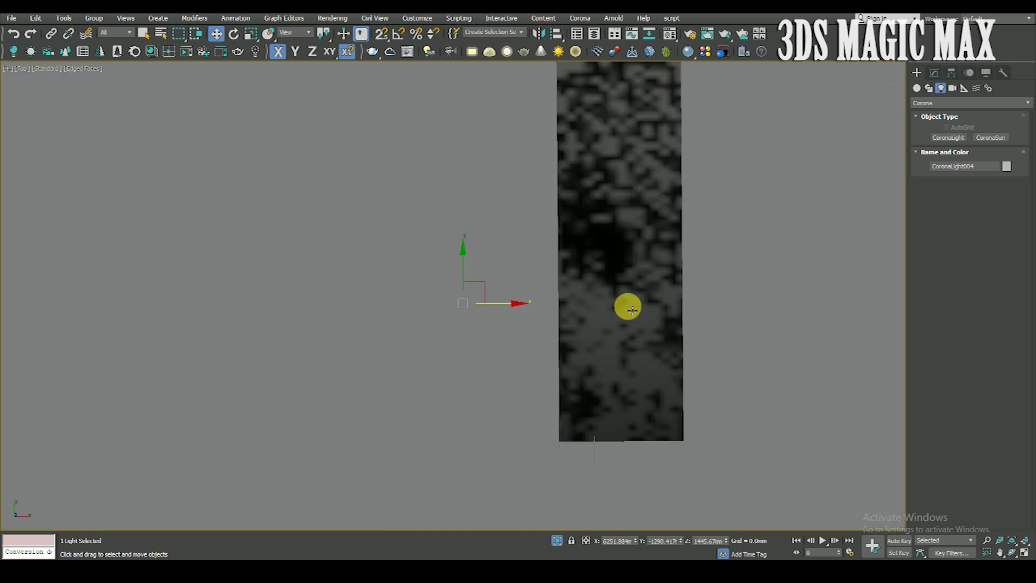
{"action": "key", "text": "F3"}
{"action": "scroll", "coordinate": [590, 265], "scroll_direction": "down", "scroll_amount": 2}
{"action": "left_click_drag", "start_coordinate": [593, 251], "coordinate": [577, 265]}
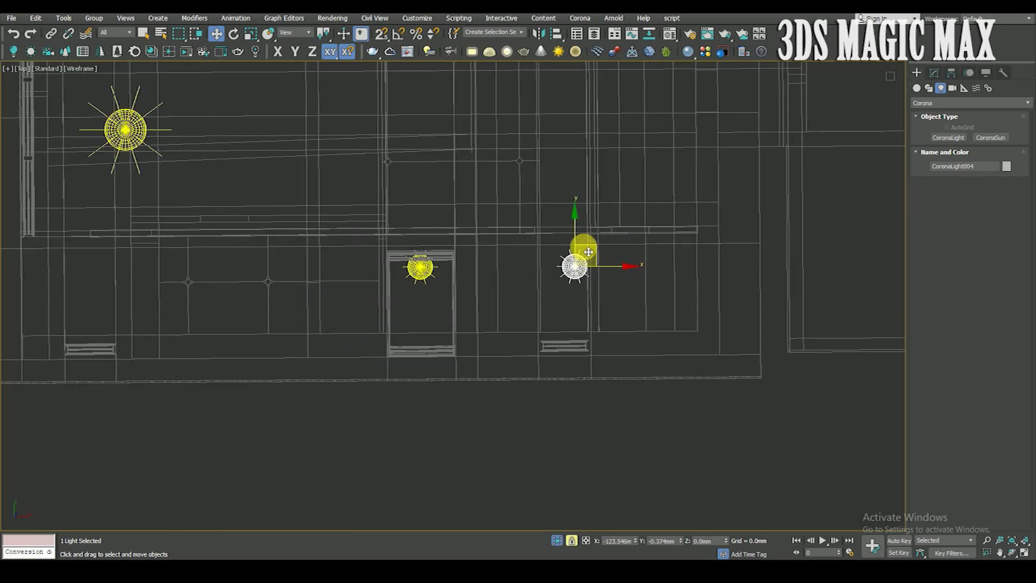
{"action": "scroll", "coordinate": [576, 265], "scroll_direction": "down", "scroll_amount": 3}
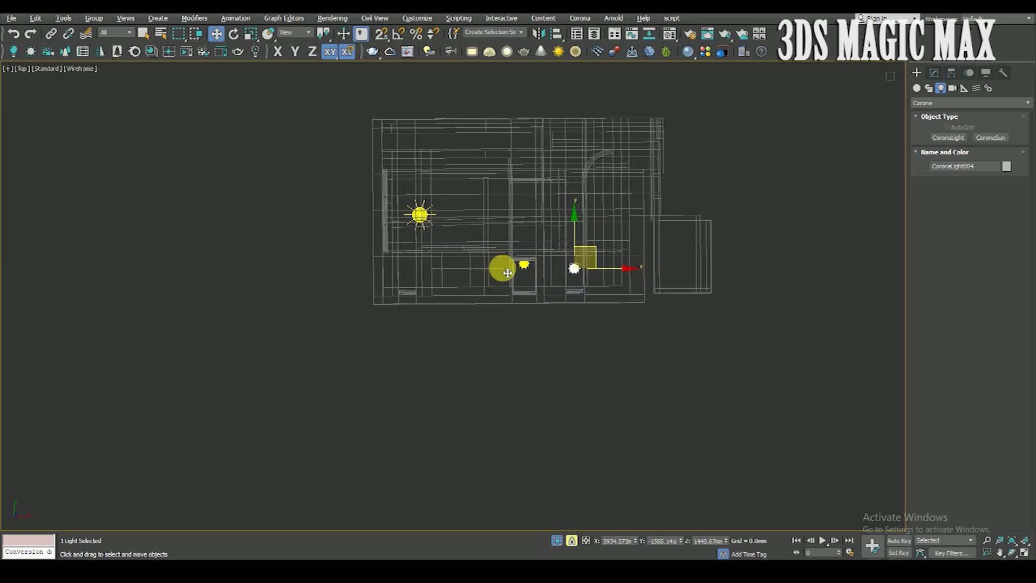
Select the lower-floor light, CoronaLight003, and bring up its parameters
{"action": "middle_click_drag", "start_coordinate": [497, 266], "coordinate": [532, 259], "text": "alt"}
{"action": "scroll", "coordinate": [431, 308], "scroll_direction": "up", "scroll_amount": 5}
{"action": "key", "text": "F3"}
{"action": "mouse_move", "coordinate": [437, 309]}
{"action": "middle_mouse_down", "text": "alt"}
{"action": "mouse_move", "coordinate": [529, 270]}
{"action": "mouse_move", "coordinate": [513, 254]}
{"action": "mouse_move", "coordinate": [504, 274]}
{"action": "mouse_move", "coordinate": [446, 277]}
{"action": "middle_mouse_up", "text": "alt"}
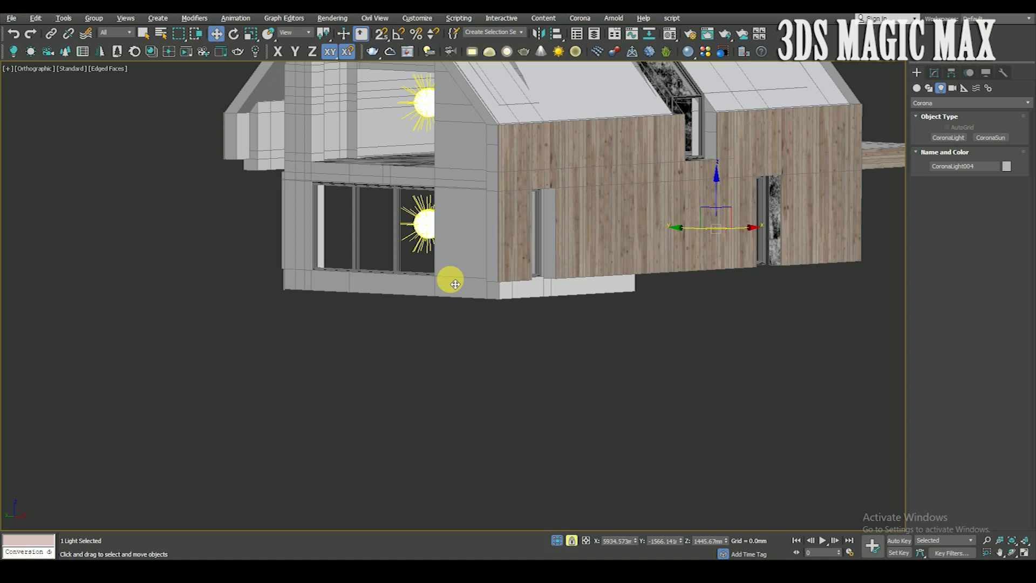
{"action": "scroll", "coordinate": [454, 362], "scroll_direction": "down", "scroll_amount": 5}
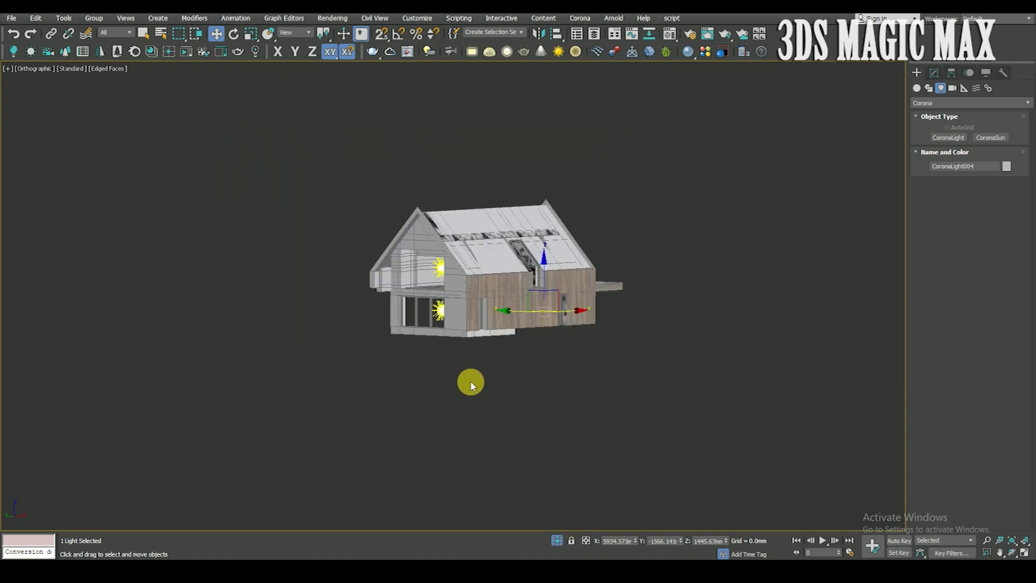
{"action": "left_click", "coordinate": [471, 385]}
{"action": "left_click", "coordinate": [440, 312]}
{"action": "left_click", "coordinate": [933, 72]}
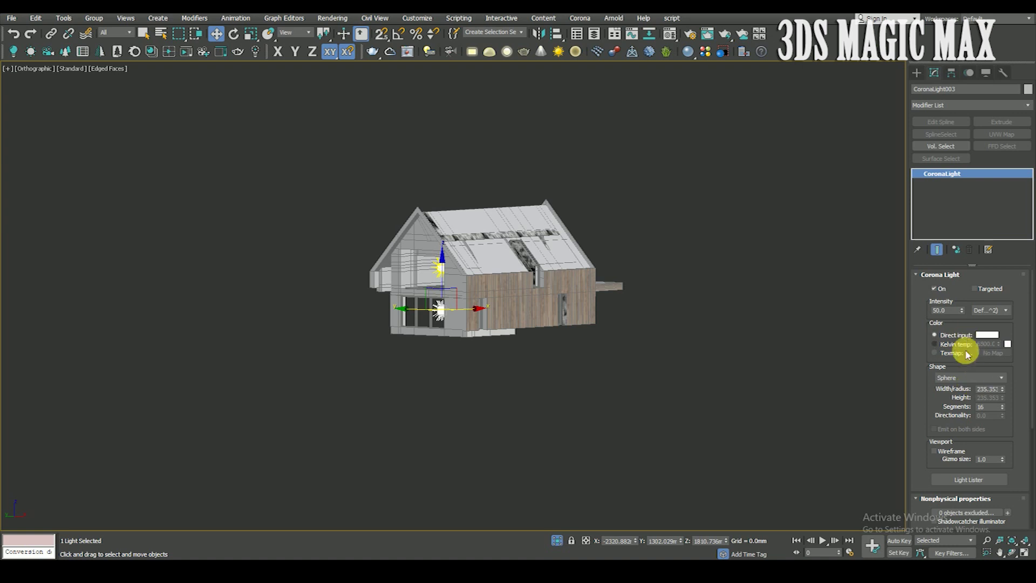
Set CoronaLight003 to 2500 K and hide it directly, in reflections and in refractions
{"action": "left_click", "coordinate": [964, 346]}
{"action": "type", "text": "3500"}
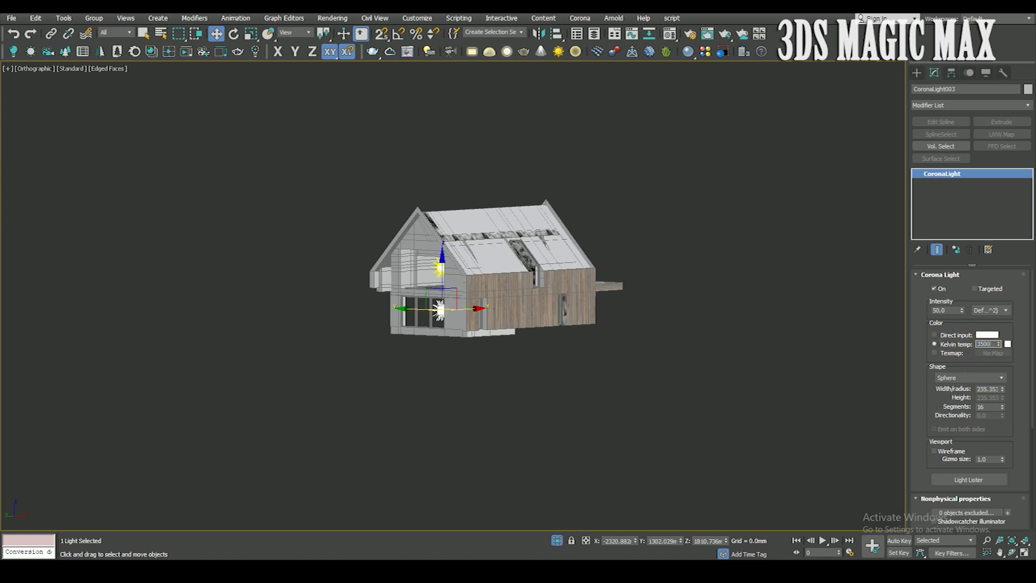
{"action": "left_click_drag", "start_coordinate": [931, 413], "coordinate": [945, 300]}
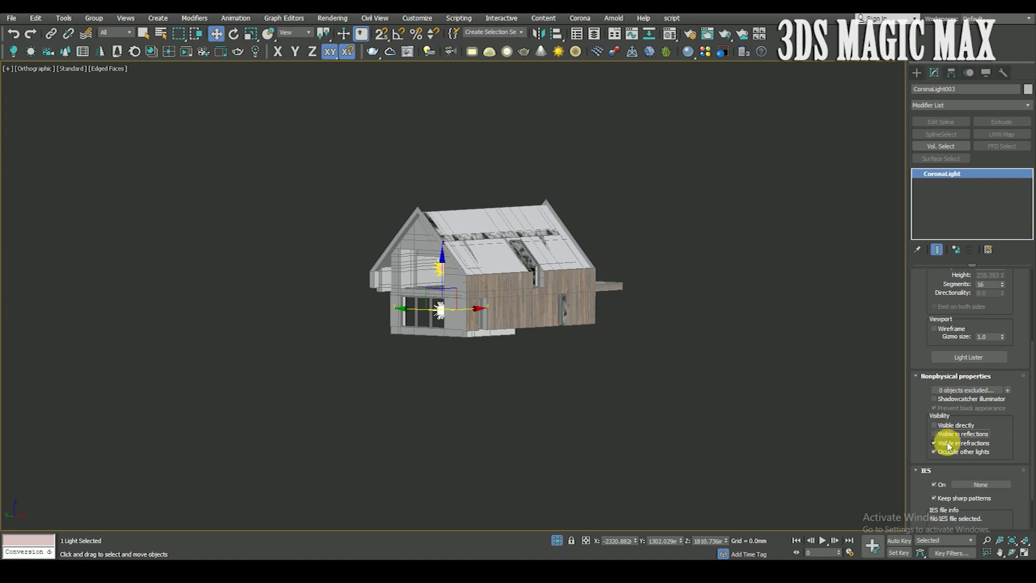
{"action": "left_click", "coordinate": [948, 446]}
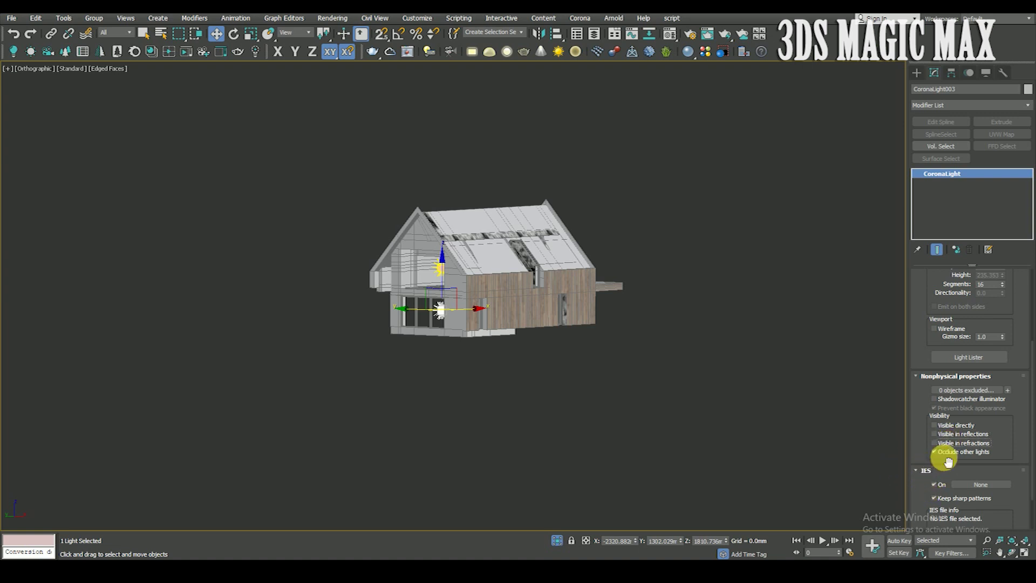
{"action": "mouse_move", "coordinate": [960, 452]}
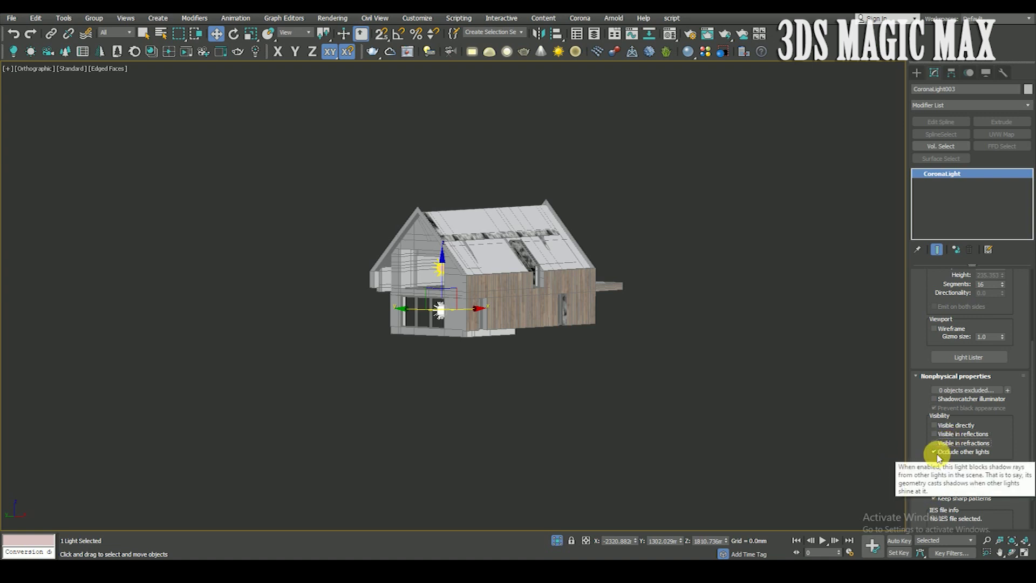
{"action": "scroll", "coordinate": [920, 377], "scroll_direction": "down", "scroll_amount": 2}
{"action": "scroll", "coordinate": [919, 359], "scroll_direction": "up", "scroll_amount": 5}
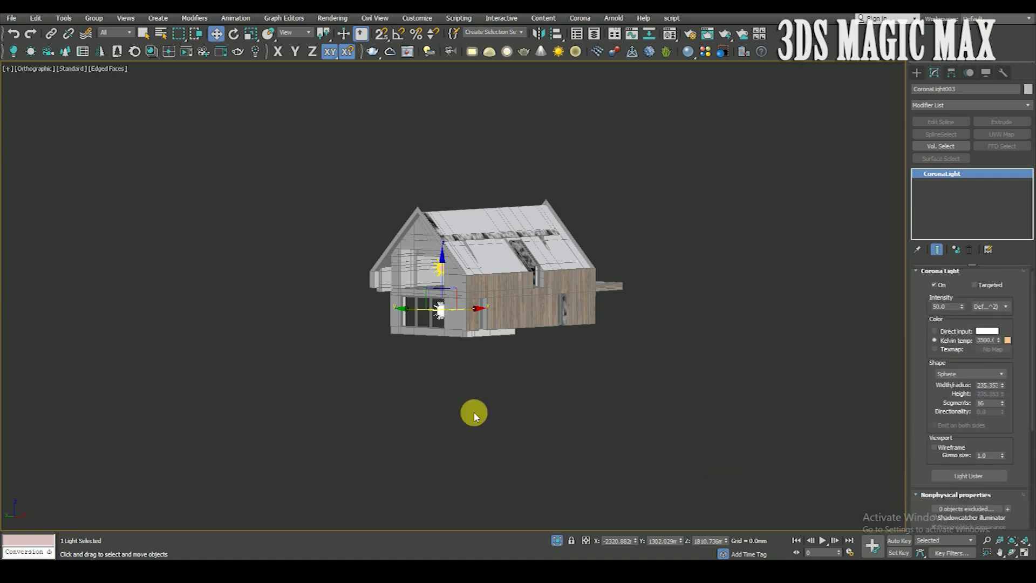
Turn off isolation and show the PhysCamera002 view beside a wireframe orthographic view
{"action": "middle_click_drag", "start_coordinate": [474, 411], "coordinate": [496, 436]}
{"action": "left_click", "coordinate": [557, 540]}
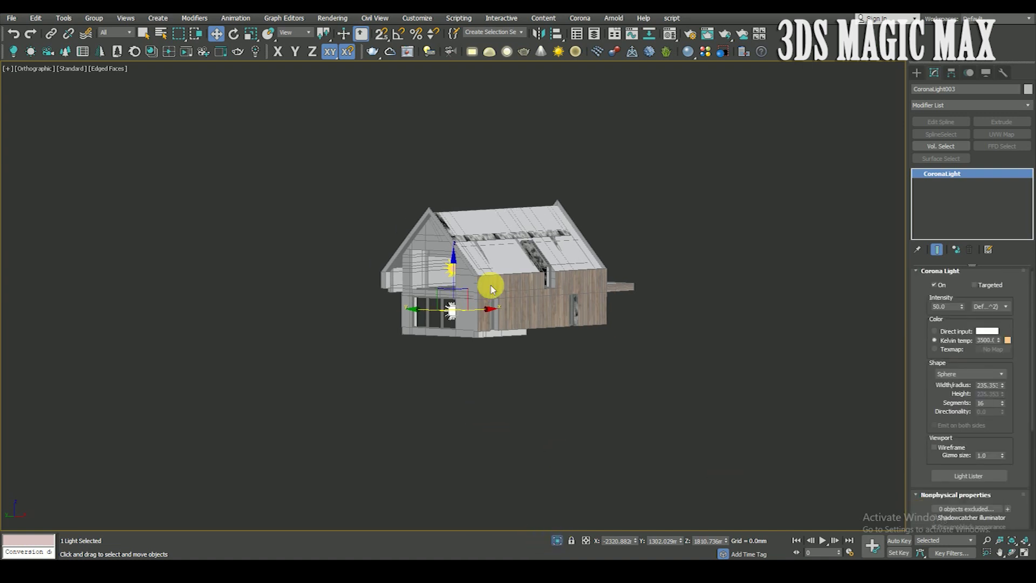
{"action": "left_click", "coordinate": [556, 540]}
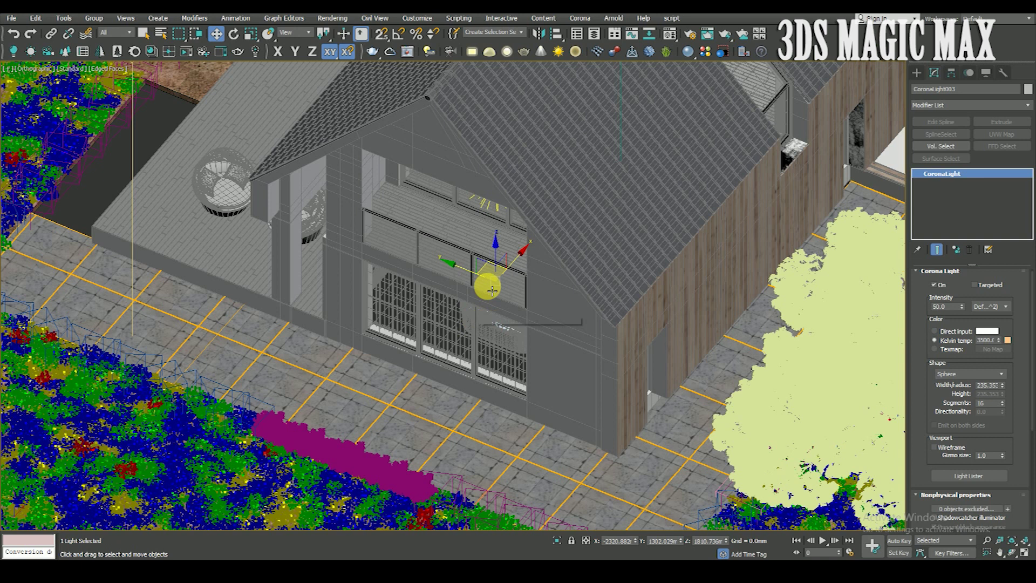
{"action": "key", "text": "alt+w"}
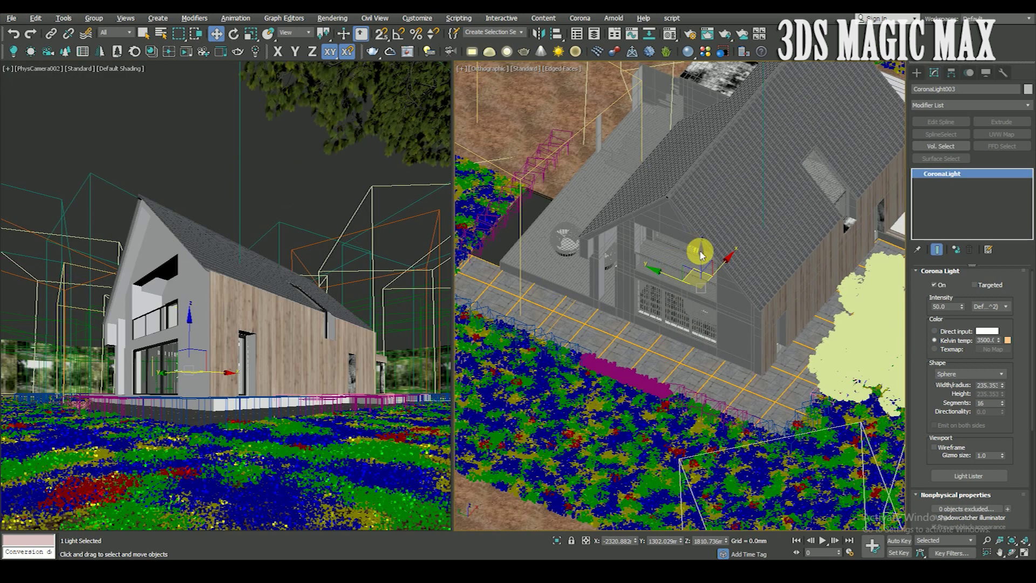
{"action": "scroll", "coordinate": [703, 256], "scroll_direction": "up", "scroll_amount": 2}
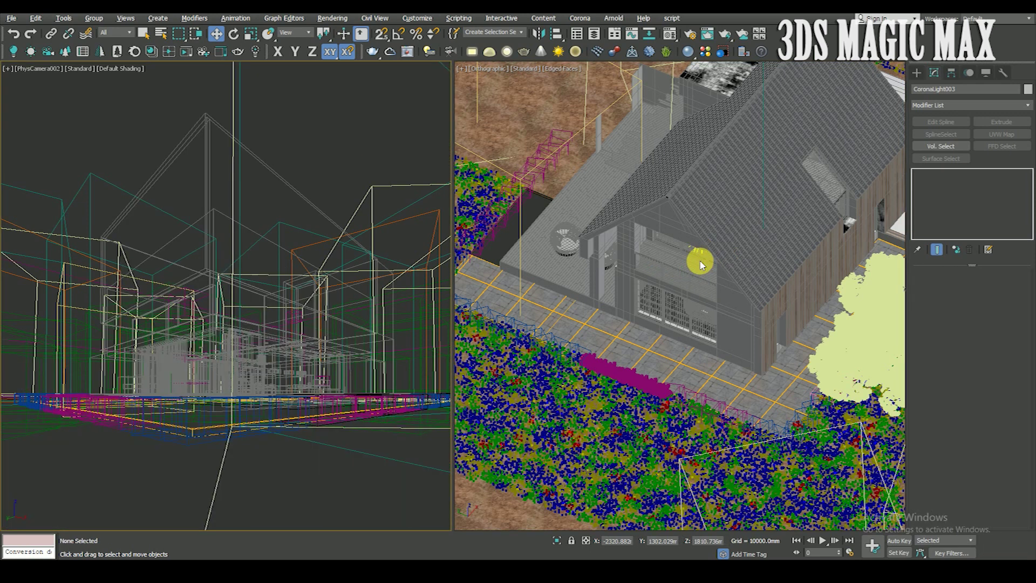
{"action": "scroll", "coordinate": [703, 256], "scroll_direction": "up", "scroll_amount": 2}
{"action": "scroll", "coordinate": [703, 256], "scroll_direction": "up", "scroll_amount": 4}
{"action": "key", "text": "F3"}
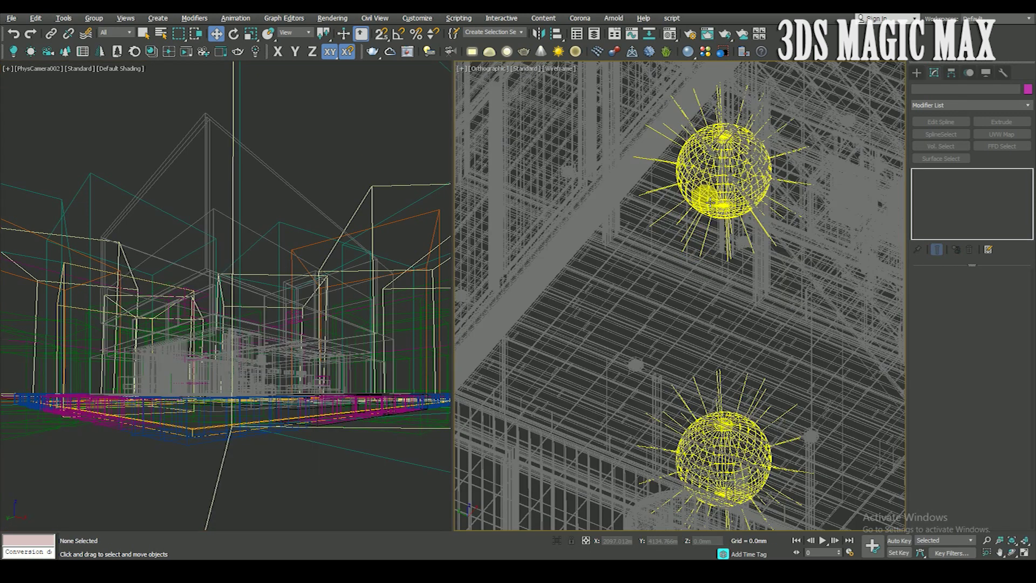
Slide CoronaLight002 along X toward the upper gable window
{"action": "left_click", "coordinate": [726, 254]}
{"action": "mouse_move", "coordinate": [725, 254]}
{"action": "middle_mouse_down", "text": "alt"}
{"action": "mouse_move", "coordinate": [745, 213]}
{"action": "mouse_move", "coordinate": [793, 229]}
{"action": "mouse_move", "coordinate": [736, 226]}
{"action": "middle_mouse_up", "text": "alt"}
{"action": "key", "text": "F3"}
{"action": "left_click_drag", "start_coordinate": [752, 161], "coordinate": [800, 109]}
{"action": "middle_click_drag", "start_coordinate": [740, 190], "coordinate": [742, 194], "text": "alt"}
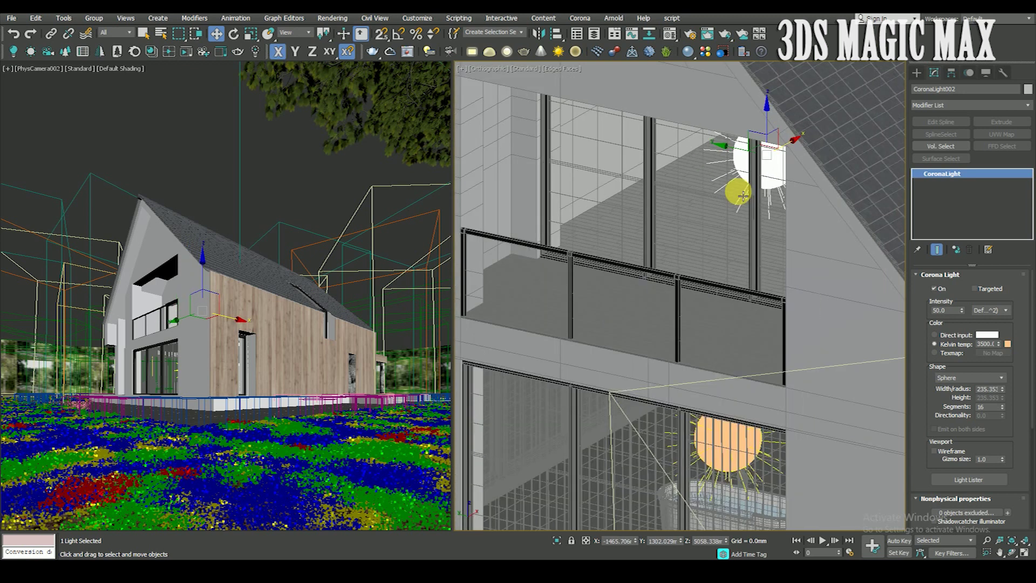
{"action": "scroll", "coordinate": [742, 194], "scroll_direction": "down", "scroll_amount": 5}
{"action": "scroll", "coordinate": [736, 189], "scroll_direction": "down", "scroll_amount": 3}
Show the camera view as wireframe and open the Rendering menu
{"action": "left_click", "coordinate": [296, 171]}
{"action": "key", "text": "F3"}
{"action": "left_click", "coordinate": [332, 18]}
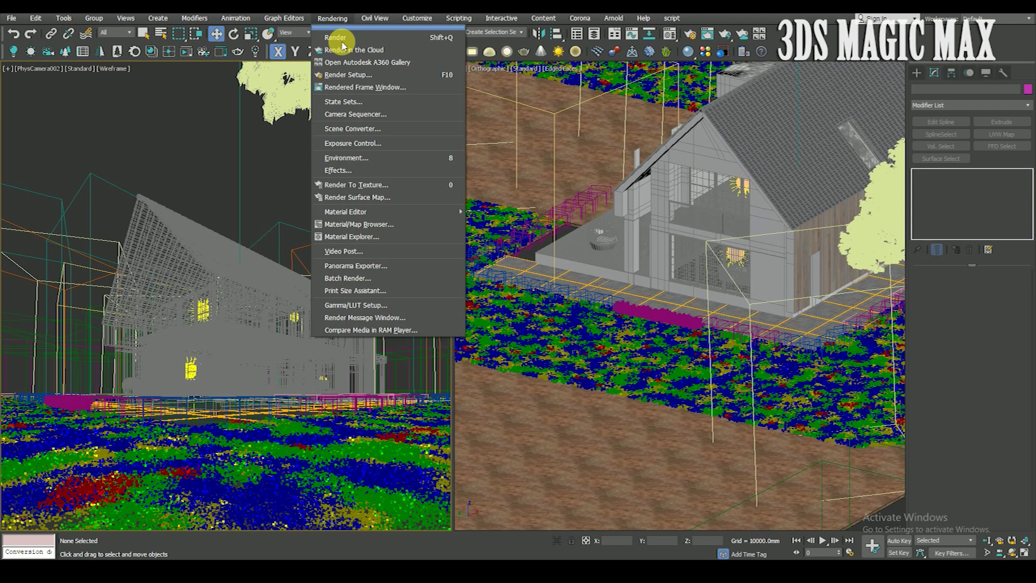
Open Render Setup with the Corona frame buffer shown and move the settings window aside
{"action": "left_click", "coordinate": [351, 75]}
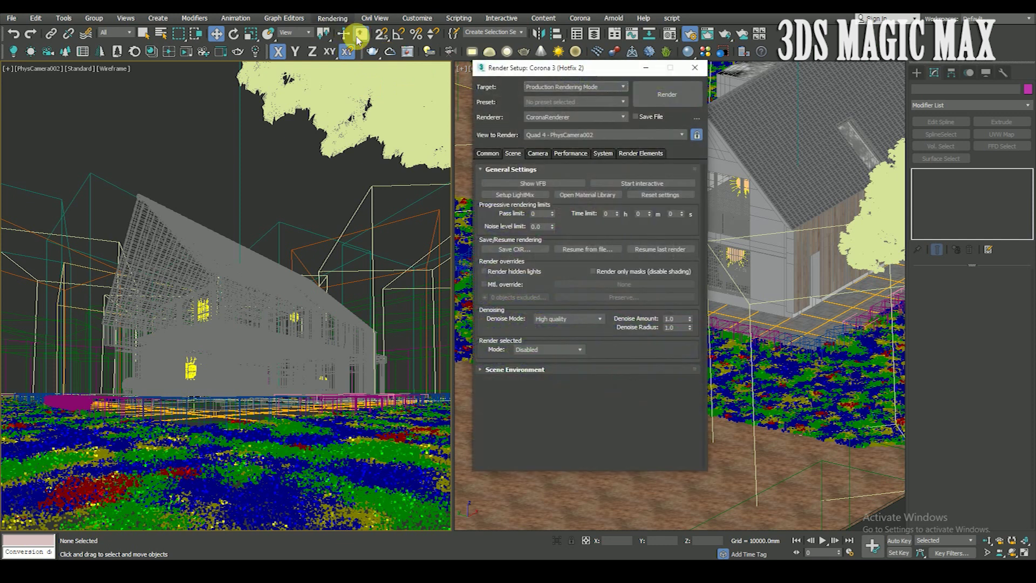
{"action": "left_click", "coordinate": [527, 186]}
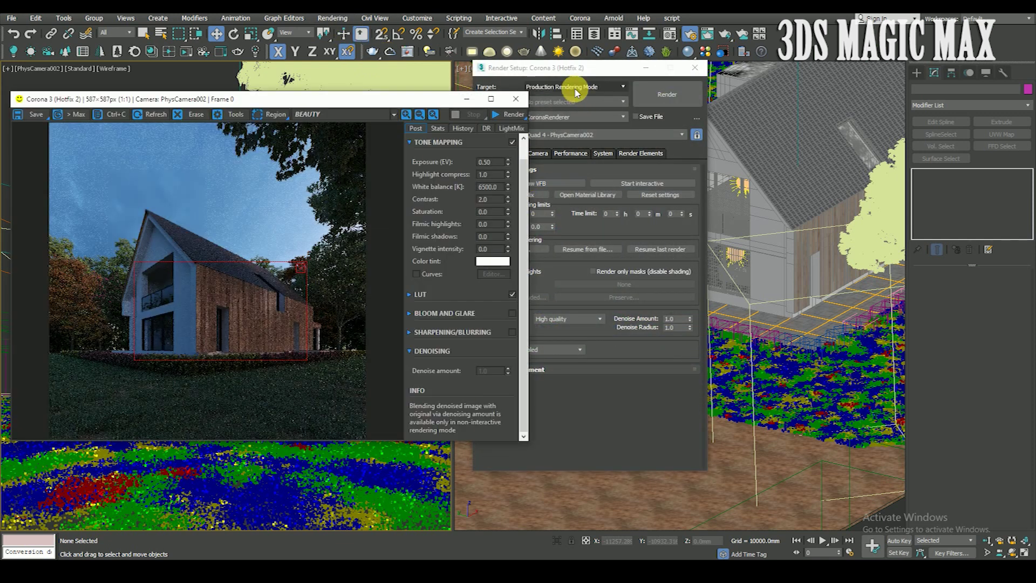
{"action": "left_click_drag", "start_coordinate": [578, 70], "coordinate": [696, 69]}
Shift and enlarge the render region over the house, then start an interactive (IR) render
{"action": "left_click", "coordinate": [178, 315]}
{"action": "left_click_drag", "start_coordinate": [178, 316], "coordinate": [166, 305]}
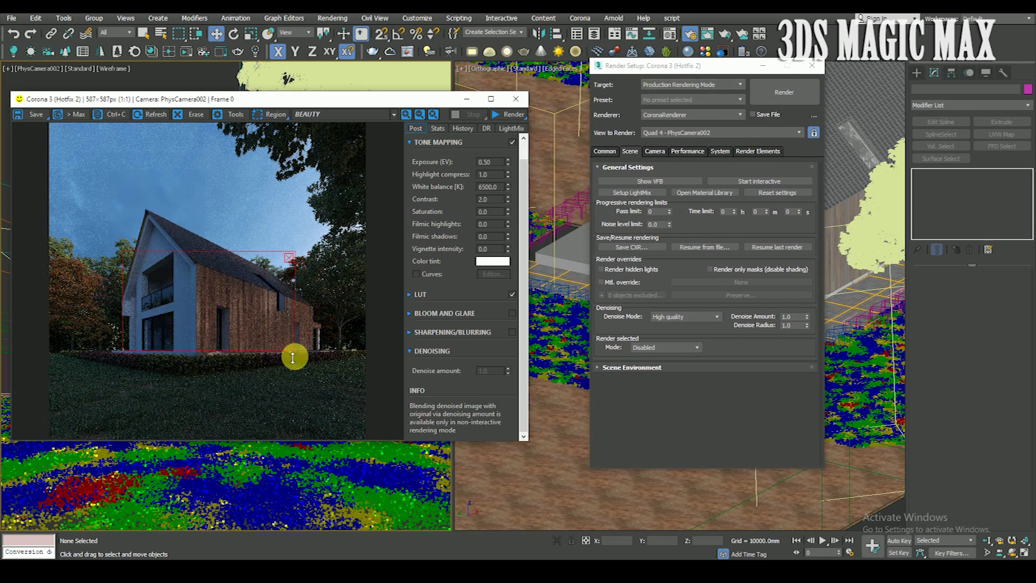
{"action": "left_click_drag", "start_coordinate": [298, 356], "coordinate": [326, 370]}
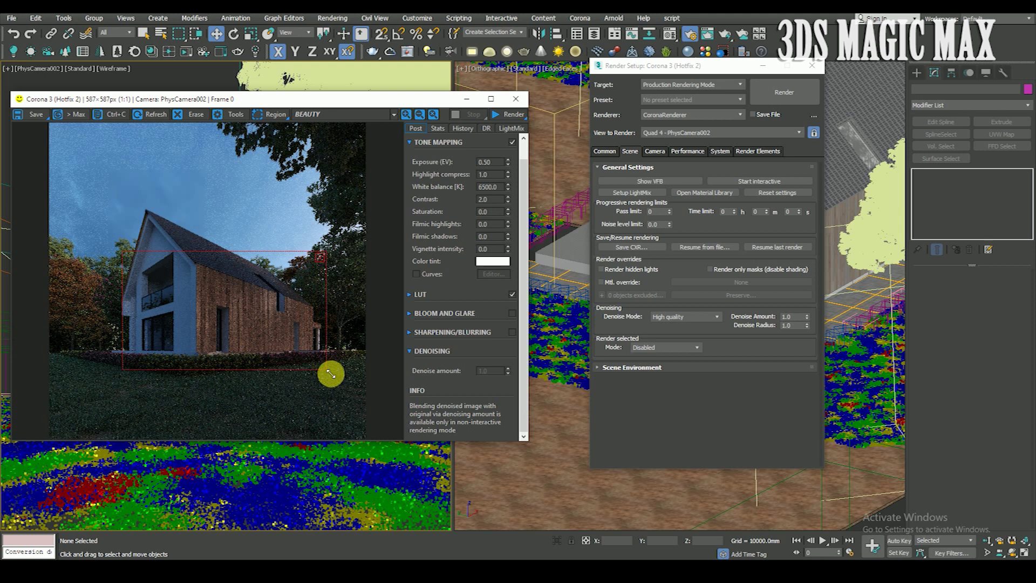
{"action": "left_click", "coordinate": [512, 116]}
{"action": "left_click", "coordinate": [509, 129]}
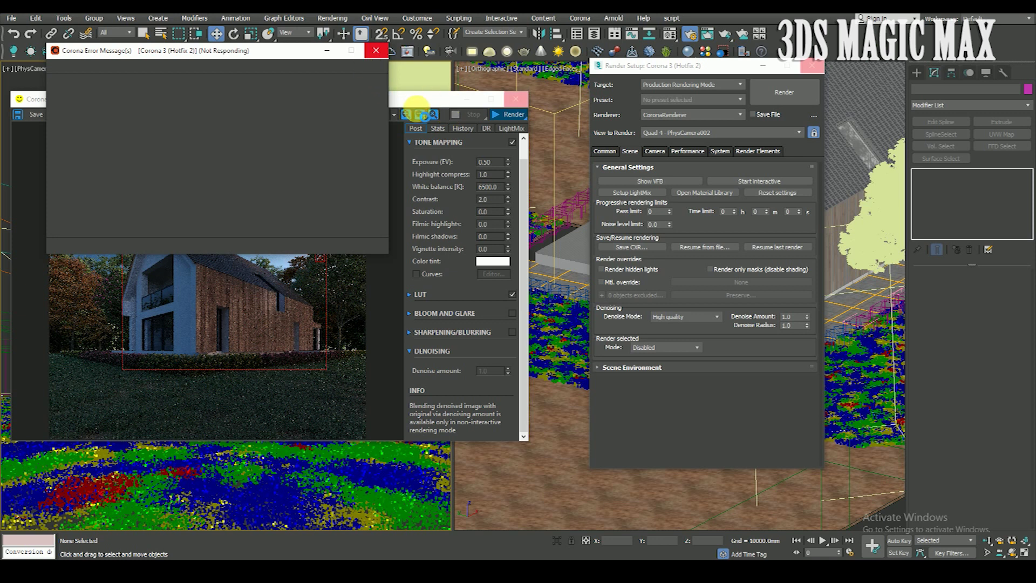
{"action": "left_click_drag", "start_coordinate": [419, 105], "coordinate": [425, 103]}
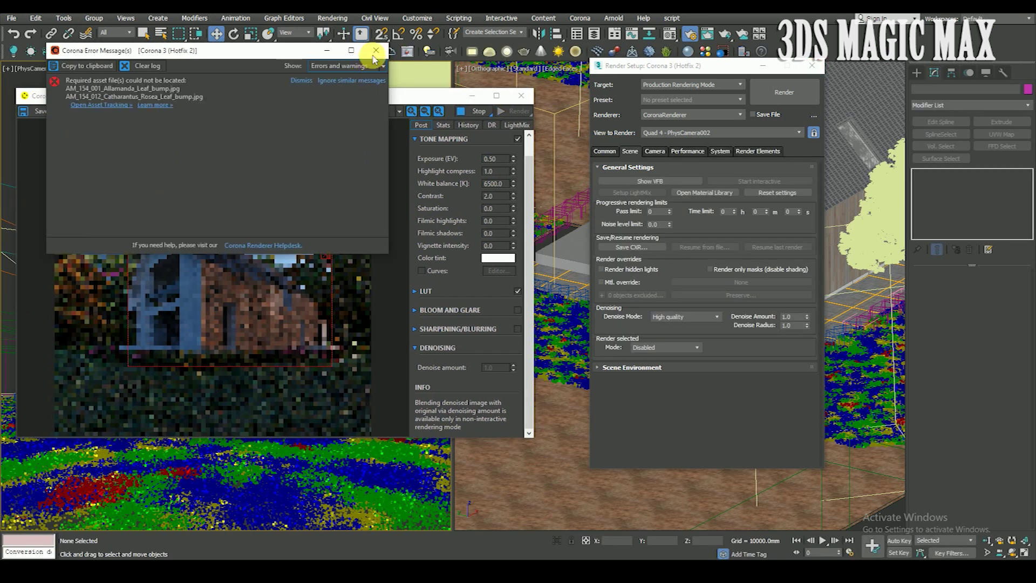
Dismiss the missing leaf-texture error log, zoom around the frame buffer, and close Render Setup
{"action": "left_click_drag", "start_coordinate": [383, 96], "coordinate": [393, 98]}
{"action": "scroll", "coordinate": [239, 318], "scroll_direction": "up", "scroll_amount": 1}
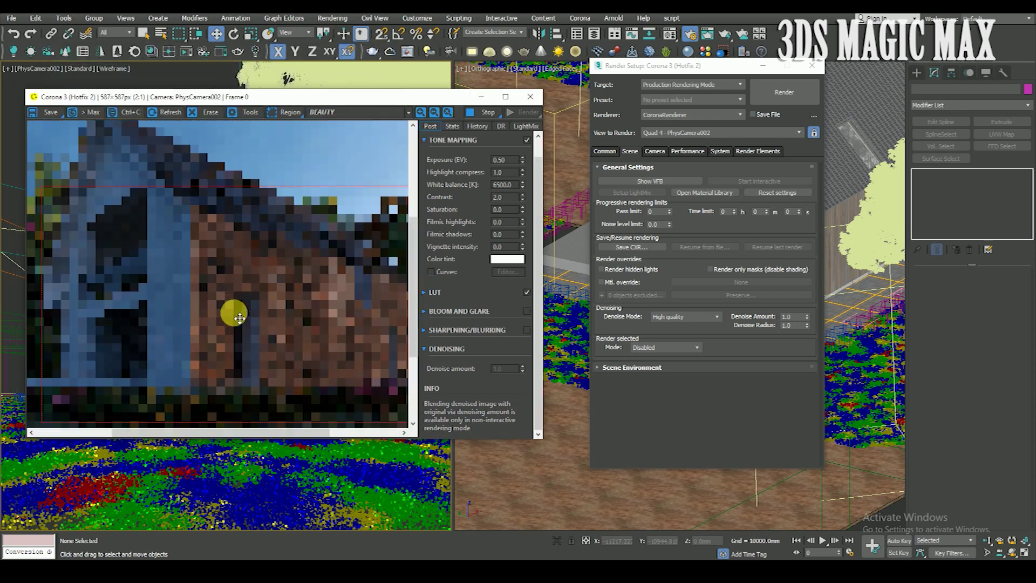
{"action": "scroll", "coordinate": [251, 313], "scroll_direction": "down", "scroll_amount": 1}
{"action": "scroll", "coordinate": [232, 293], "scroll_direction": "up", "scroll_amount": 2}
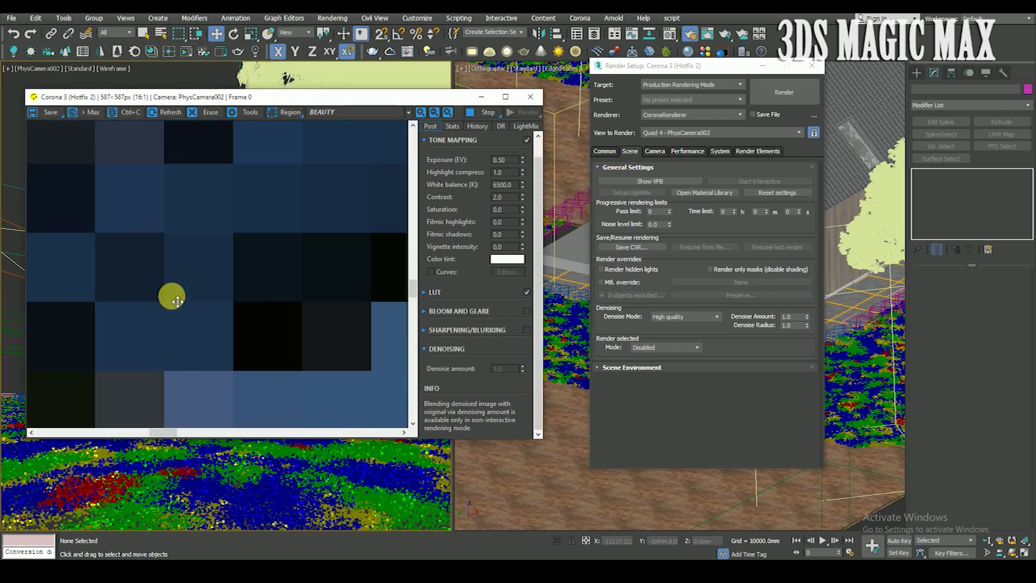
{"action": "scroll", "coordinate": [178, 297], "scroll_direction": "down", "scroll_amount": 1}
{"action": "scroll", "coordinate": [191, 303], "scroll_direction": "down", "scroll_amount": 1}
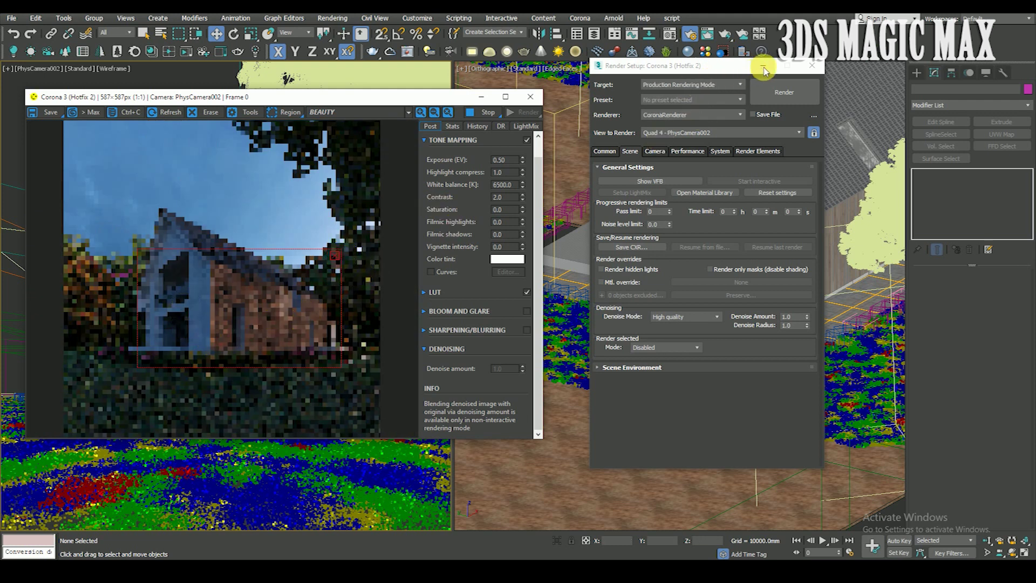
{"action": "left_click", "coordinate": [811, 65]}
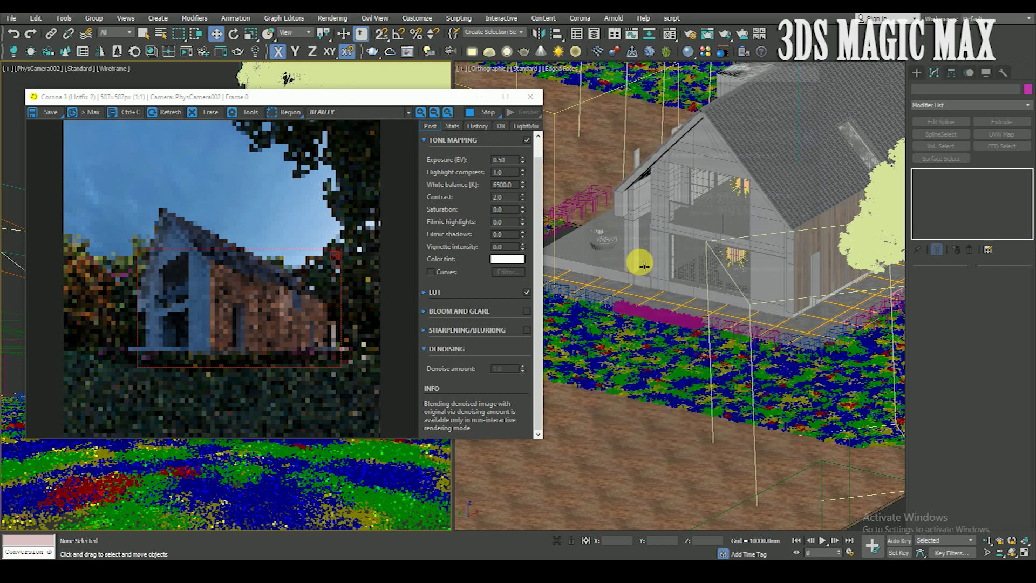
{"action": "left_click", "coordinate": [125, 35]}
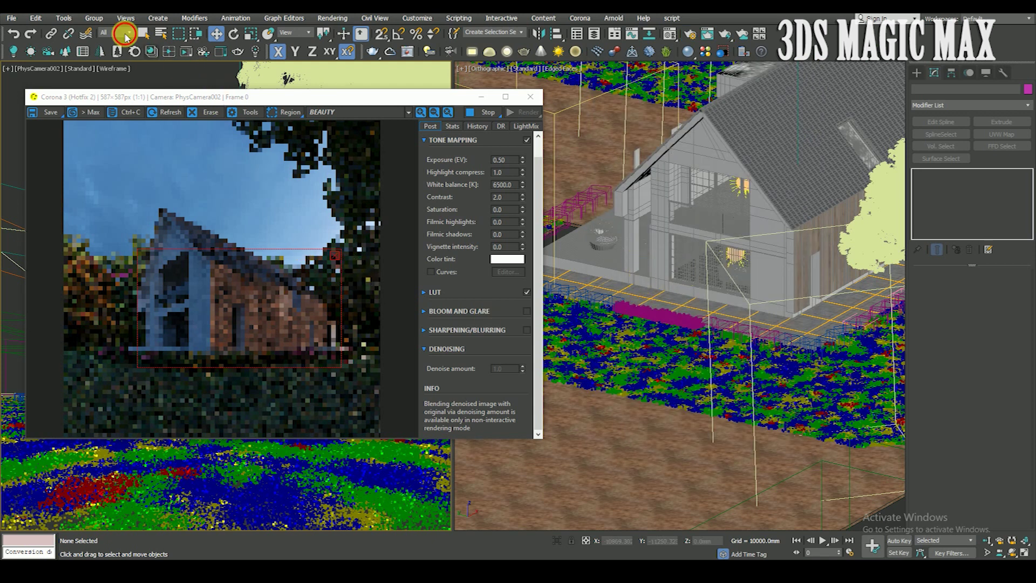
Restrict the selection filter to Lights and select the lower interior light CoronaLight003
{"action": "left_click", "coordinate": [111, 63]}
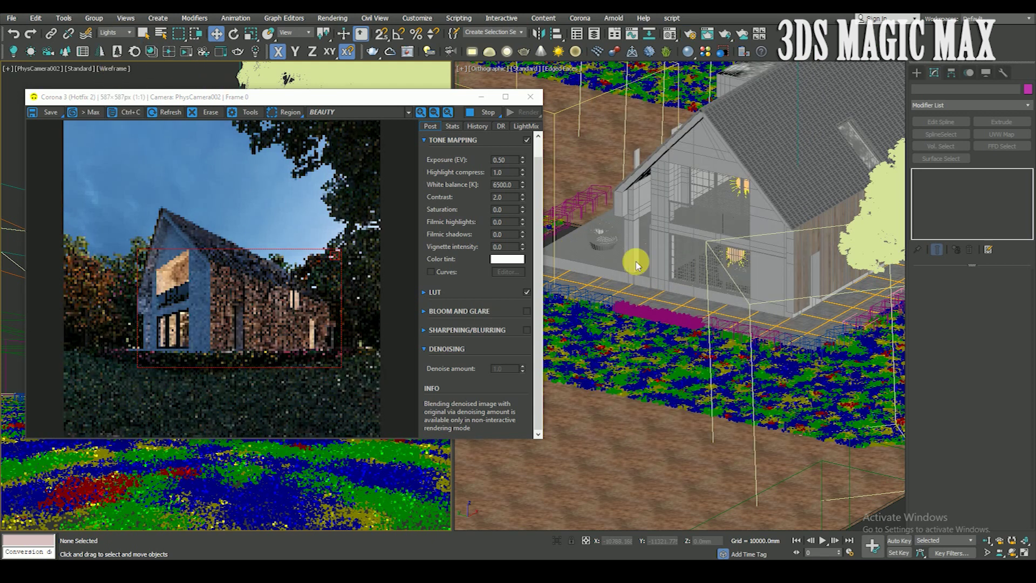
{"action": "left_click", "coordinate": [732, 254]}
{"action": "scroll", "coordinate": [181, 335], "scroll_direction": "up", "scroll_amount": 2}
{"action": "scroll", "coordinate": [181, 336], "scroll_direction": "up", "scroll_amount": 2}
{"action": "scroll", "coordinate": [182, 336], "scroll_direction": "down", "scroll_amount": 2}
{"action": "scroll", "coordinate": [229, 342], "scroll_direction": "down", "scroll_amount": 1}
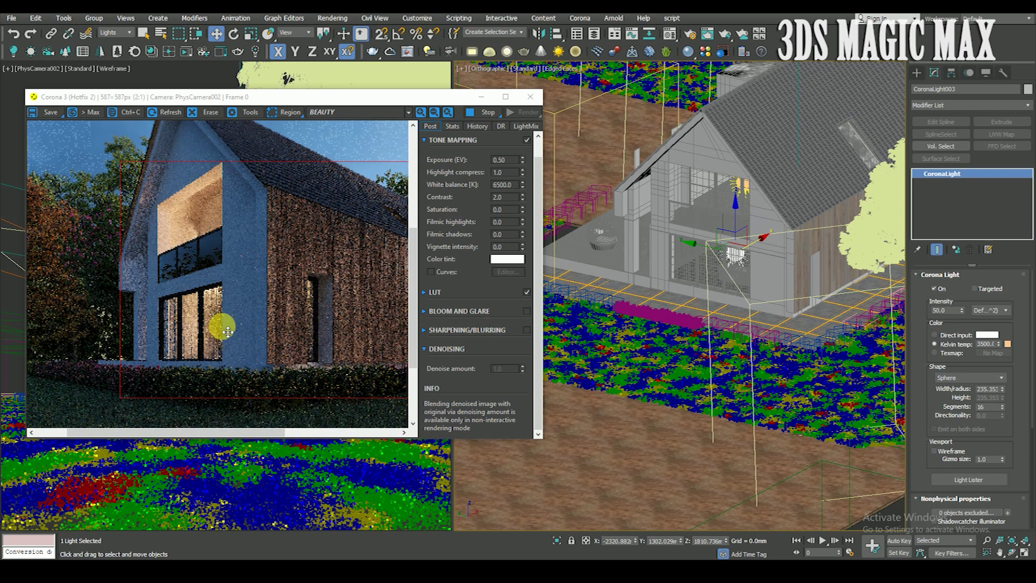
{"action": "scroll", "coordinate": [228, 332], "scroll_direction": "down", "scroll_amount": 1}
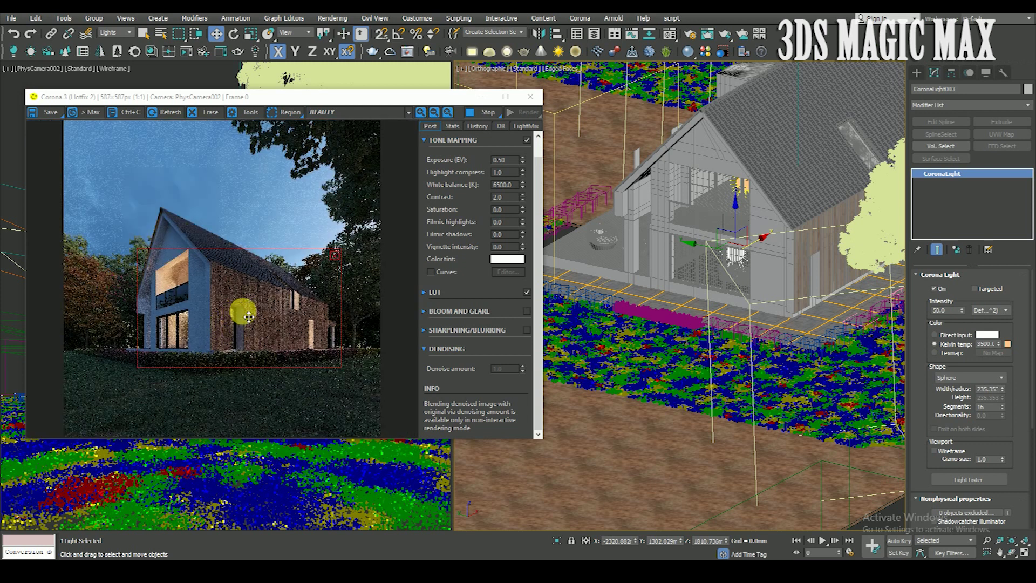
Zoom around the refining render, then edit CoronaLight003's Kelvin colour temperature
{"action": "scroll", "coordinate": [254, 321], "scroll_direction": "up", "scroll_amount": 1}
{"action": "scroll", "coordinate": [199, 282], "scroll_direction": "up", "scroll_amount": 2}
{"action": "scroll", "coordinate": [207, 286], "scroll_direction": "down", "scroll_amount": 1}
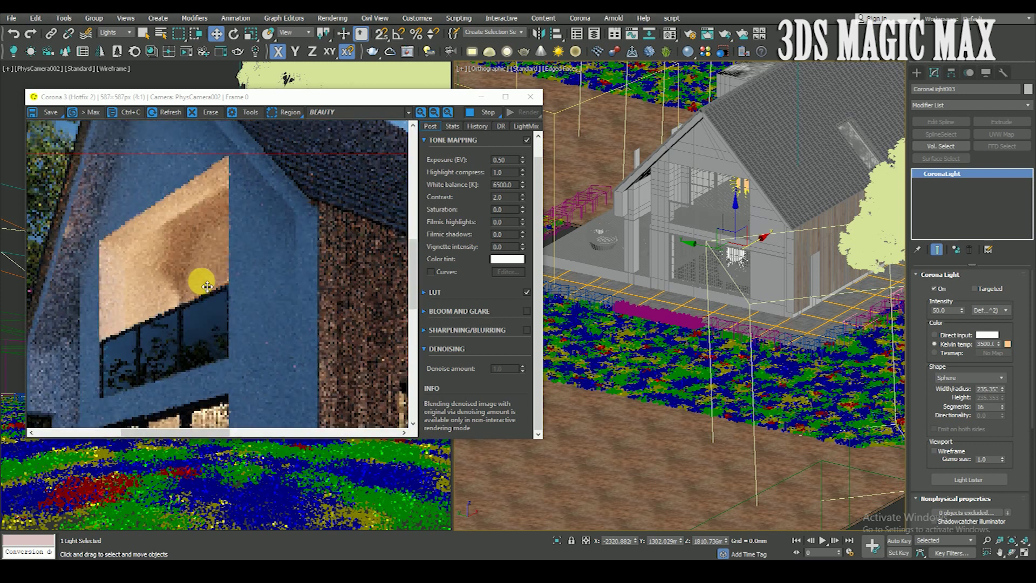
{"action": "scroll", "coordinate": [208, 291], "scroll_direction": "down", "scroll_amount": 1}
{"action": "scroll", "coordinate": [212, 286], "scroll_direction": "down", "scroll_amount": 1}
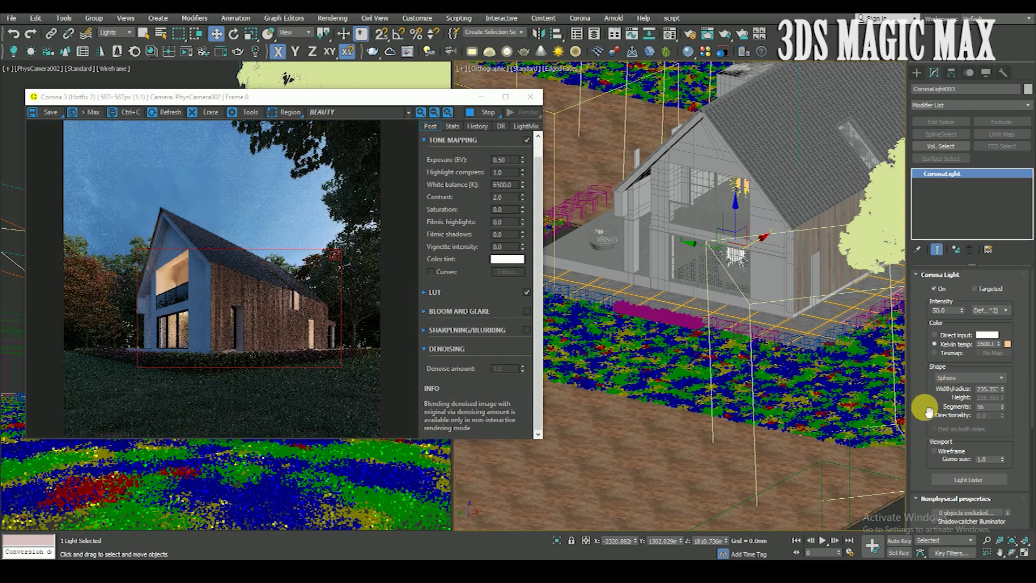
{"action": "scroll", "coordinate": [247, 343], "scroll_direction": "up", "scroll_amount": 2}
{"action": "scroll", "coordinate": [247, 343], "scroll_direction": "down", "scroll_amount": 2}
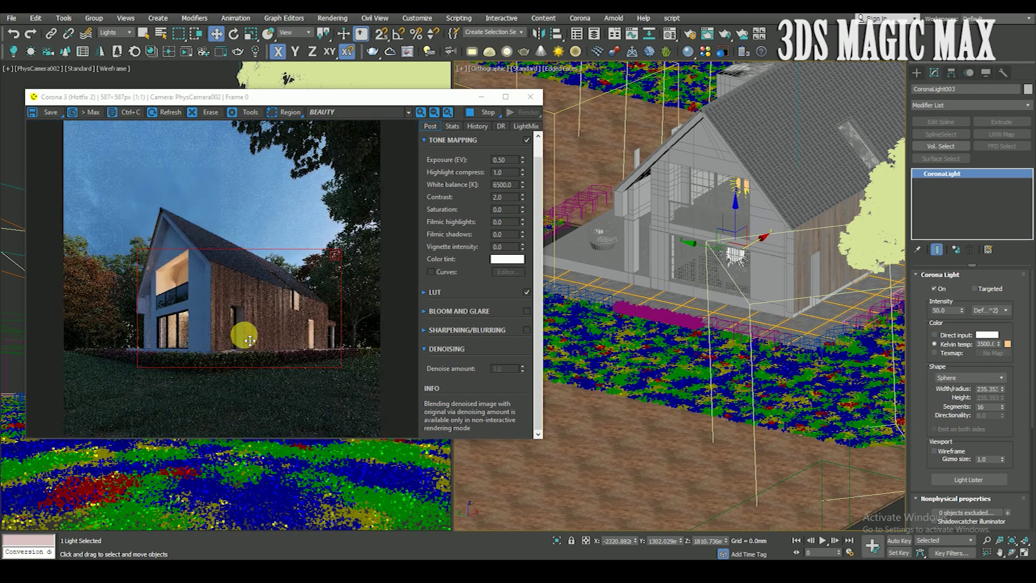
{"action": "scroll", "coordinate": [285, 296], "scroll_direction": "up", "scroll_amount": 2}
{"action": "scroll", "coordinate": [285, 295], "scroll_direction": "down", "scroll_amount": 2}
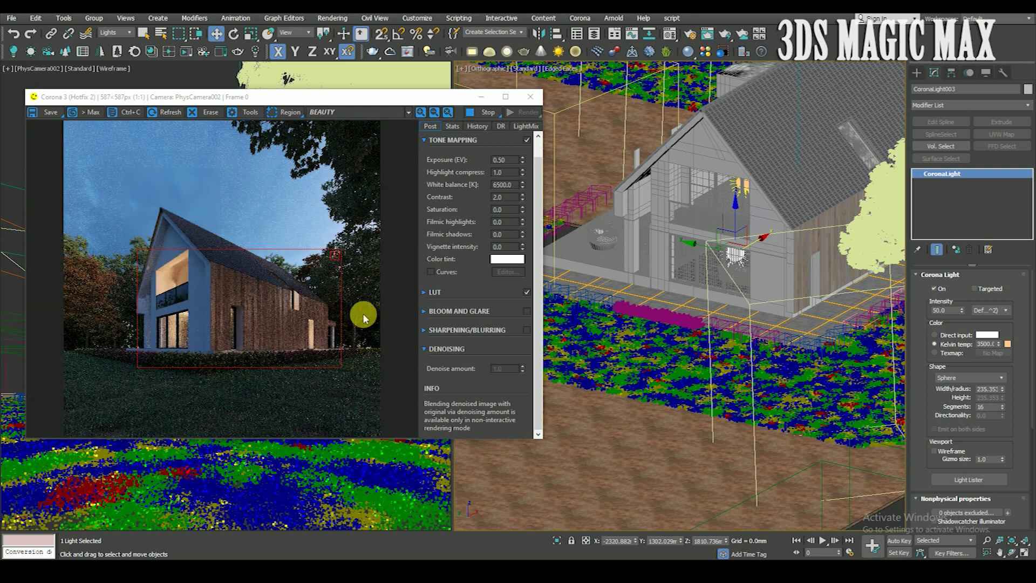
{"action": "double_click", "coordinate": [987, 344]}
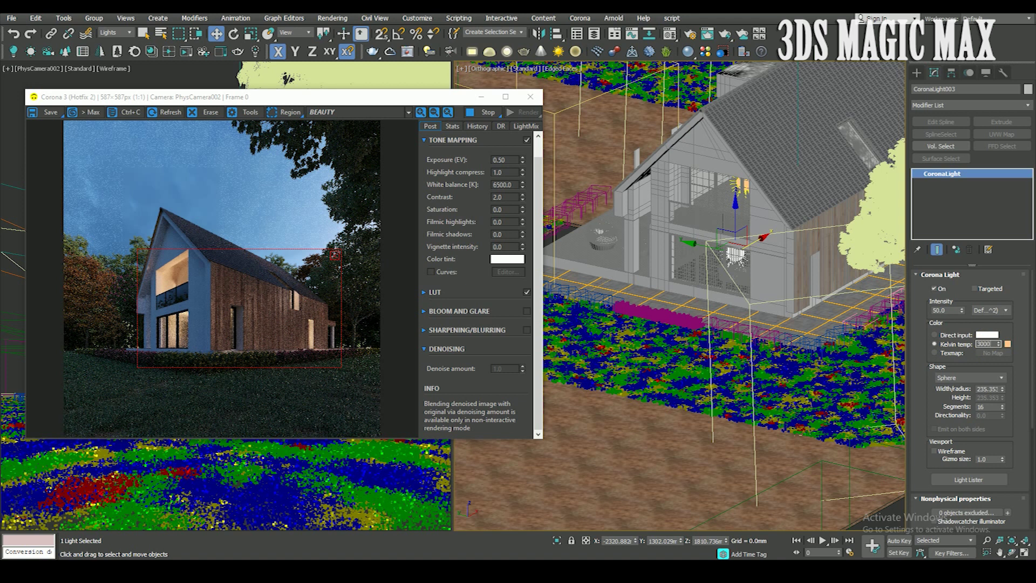
Confirm 3000 K, then select upper light CoronaLight002 in a wireframe Top view
{"action": "key", "text": "Return"}
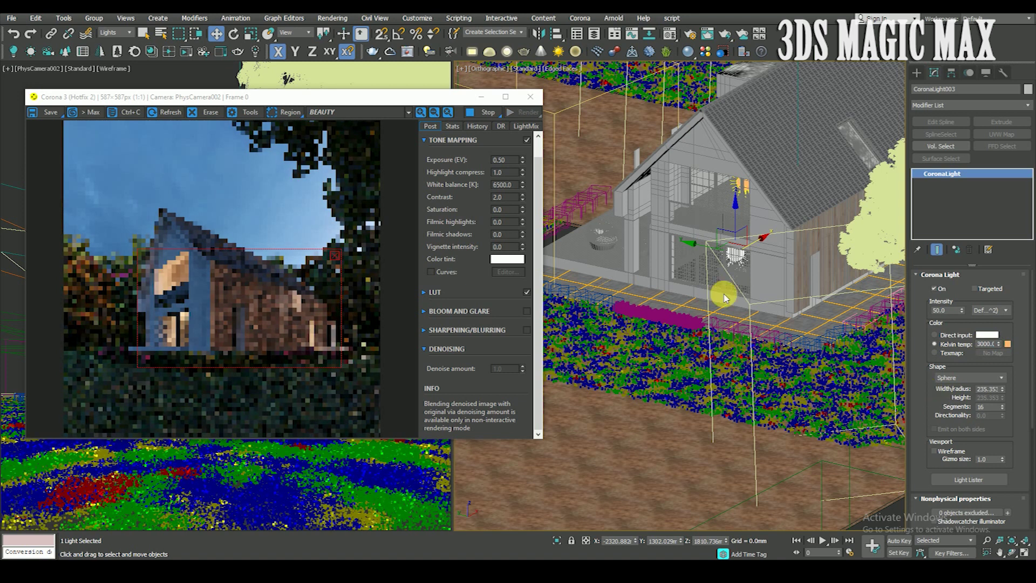
{"action": "left_click", "coordinate": [742, 186]}
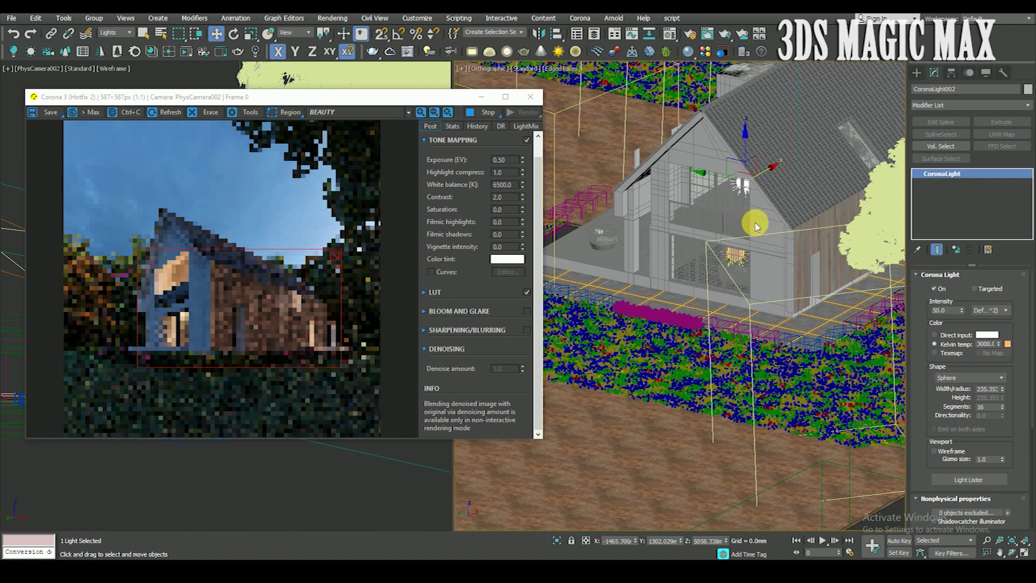
{"action": "key", "text": "t"}
{"action": "scroll", "coordinate": [684, 271], "scroll_direction": "up", "scroll_amount": 4}
{"action": "key", "text": "F3"}
{"action": "scroll", "coordinate": [696, 273], "scroll_direction": "down", "scroll_amount": 2}
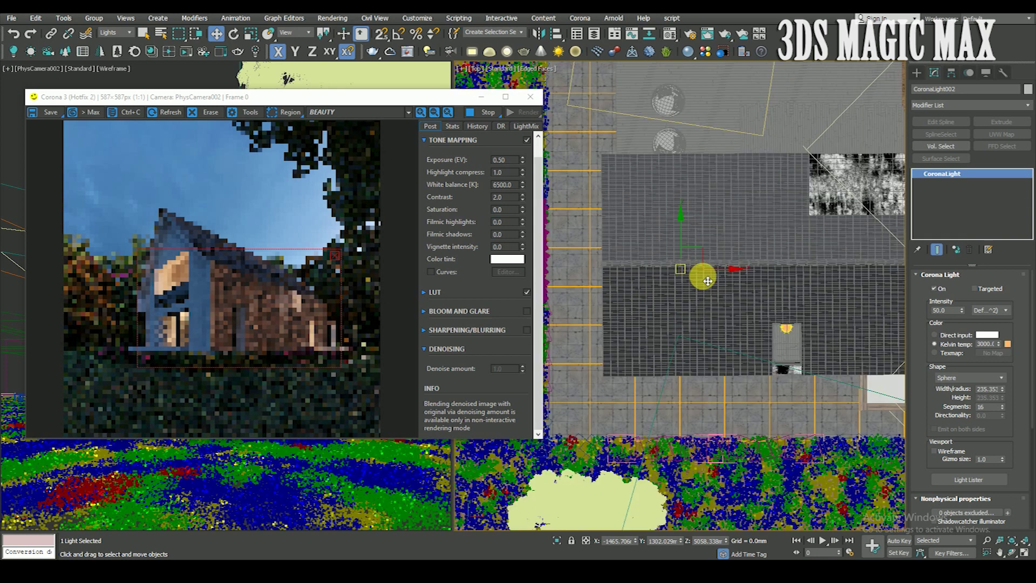
{"action": "scroll", "coordinate": [722, 274], "scroll_direction": "down", "scroll_amount": 3}
Move CoronaLight002 along X and Shift-drag out an instanced copy of it
{"action": "left_click_drag", "start_coordinate": [727, 274], "coordinate": [758, 324]}
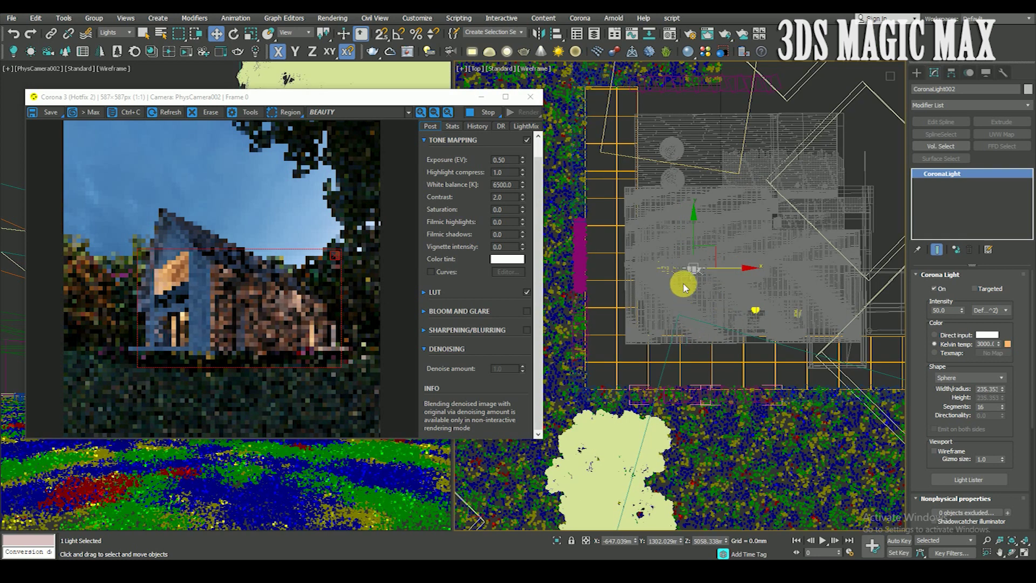
{"action": "left_click_drag", "start_coordinate": [665, 270], "coordinate": [666, 301], "text": "shift"}
{"action": "mouse_move", "coordinate": [665, 300]}
{"action": "middle_mouse_down", "text": "alt"}
{"action": "mouse_move", "coordinate": [731, 258]}
{"action": "mouse_move", "coordinate": [732, 243]}
{"action": "middle_mouse_up", "text": "alt"}
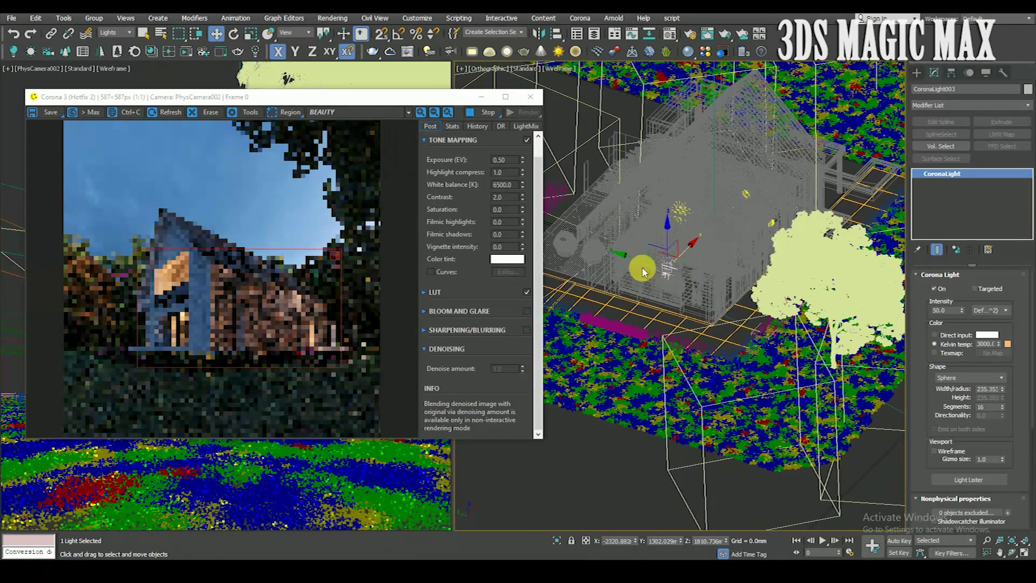
{"action": "left_click_drag", "start_coordinate": [659, 269], "coordinate": [701, 278], "text": "shift"}
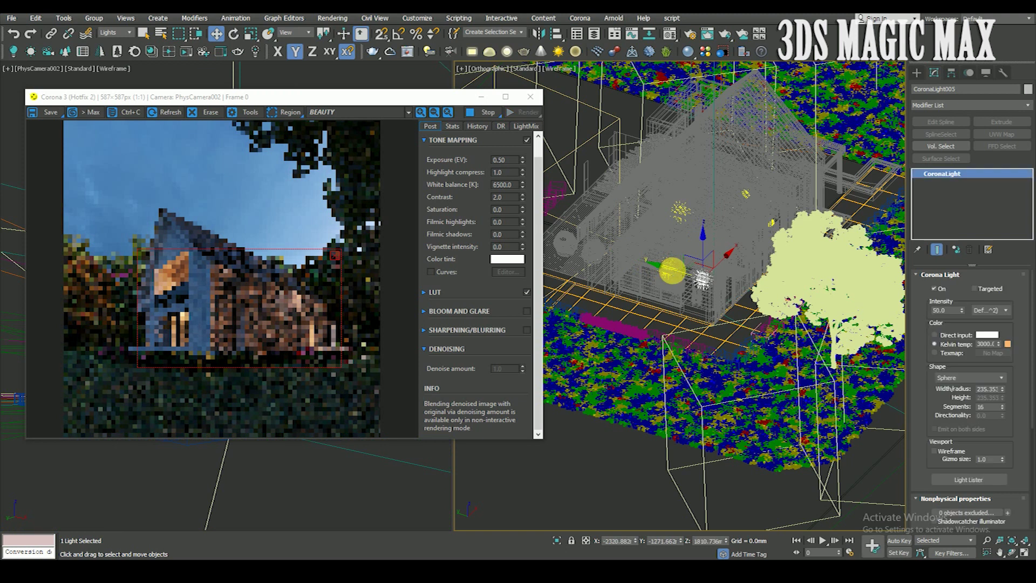
{"action": "left_click", "coordinate": [472, 264]}
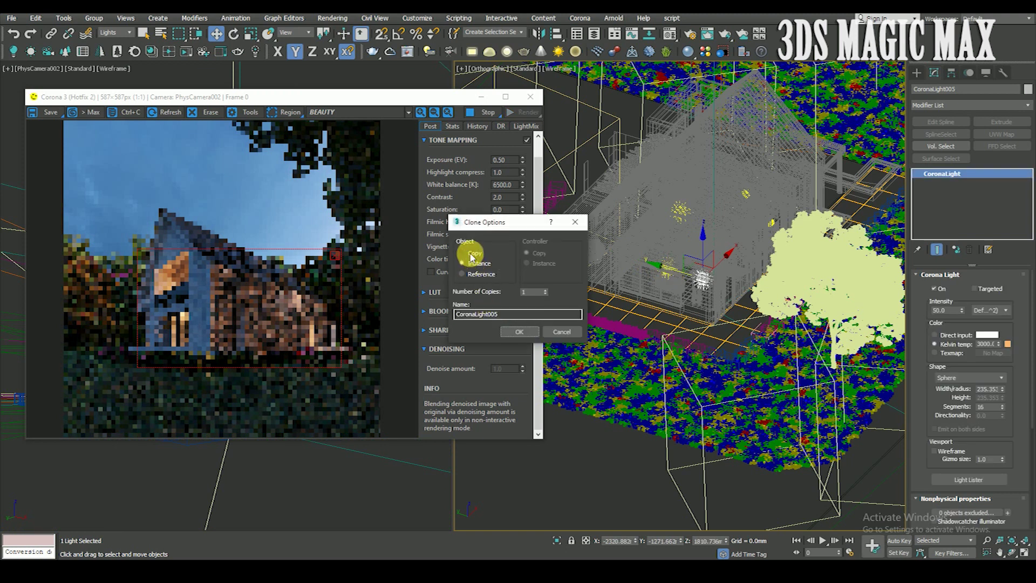
Create instanced light CoronaLight005, scale it down, and move it beside the house in Top view
{"action": "left_click", "coordinate": [517, 330]}
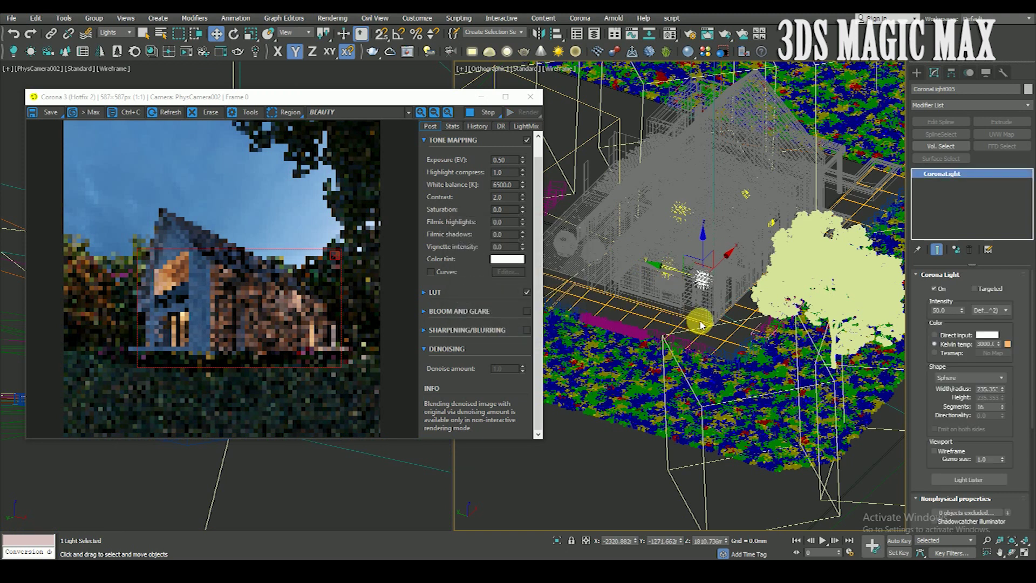
{"action": "mouse_move", "coordinate": [705, 283]}
{"action": "left_mouse_down"}
{"action": "mouse_move", "coordinate": [713, 311]}
{"action": "mouse_move", "coordinate": [702, 316]}
{"action": "left_mouse_up"}
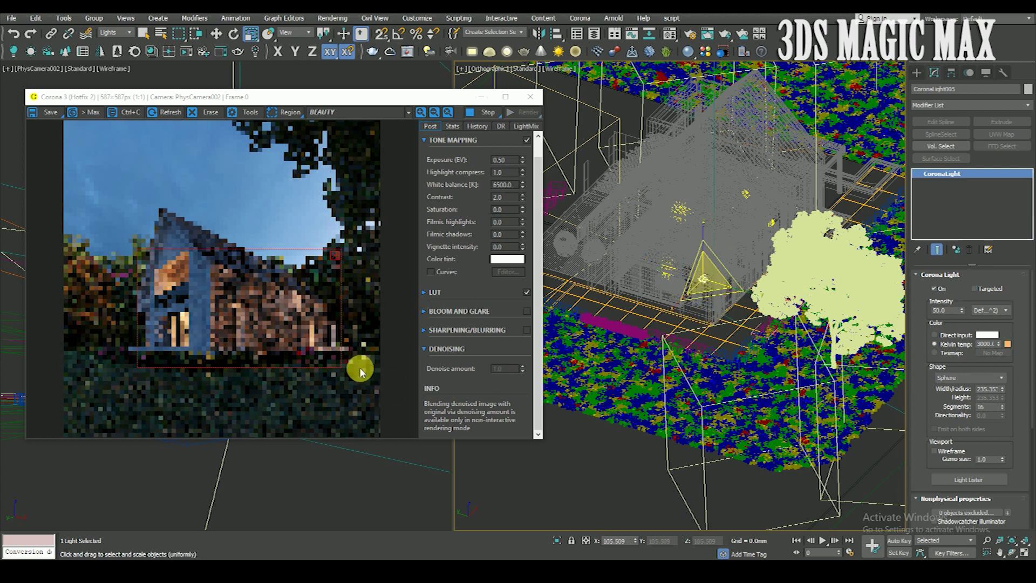
{"action": "key", "text": "t"}
{"action": "key", "text": "w"}
{"action": "key", "text": "z"}
{"action": "scroll", "coordinate": [697, 307], "scroll_direction": "down", "scroll_amount": 5}
{"action": "left_click_drag", "start_coordinate": [701, 309], "coordinate": [701, 292]}
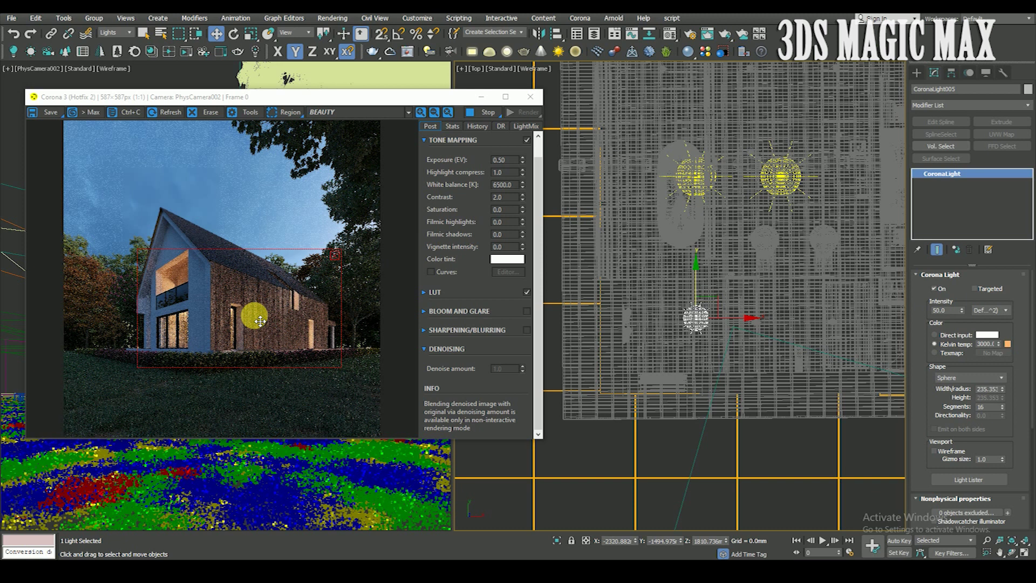
Check the render up close, orbit into an angled shaded view of the house, and deselect the light
{"action": "scroll", "coordinate": [189, 318], "scroll_direction": "up", "scroll_amount": 2}
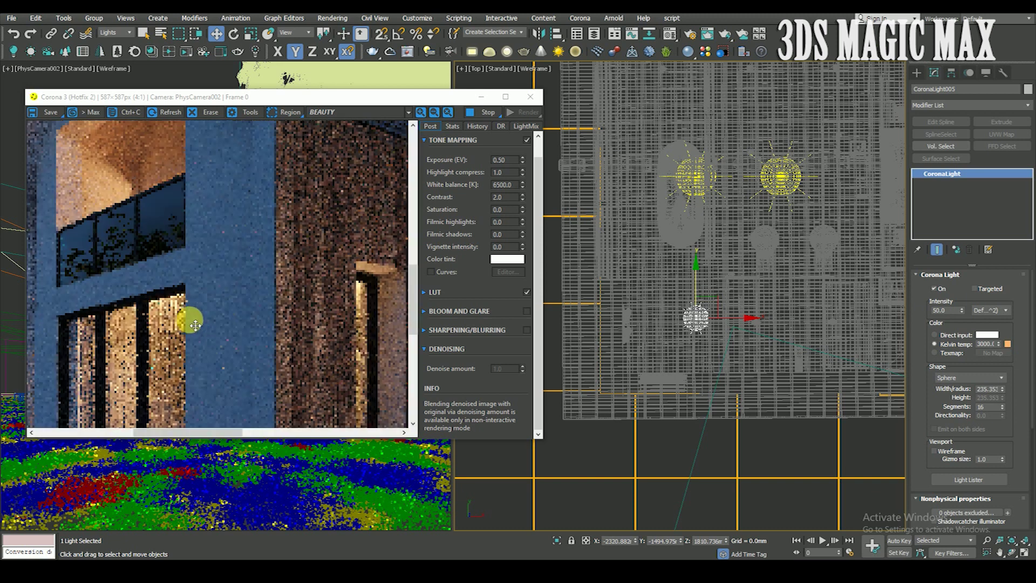
{"action": "scroll", "coordinate": [216, 324], "scroll_direction": "down", "scroll_amount": 1}
{"action": "scroll", "coordinate": [166, 278], "scroll_direction": "up", "scroll_amount": 1}
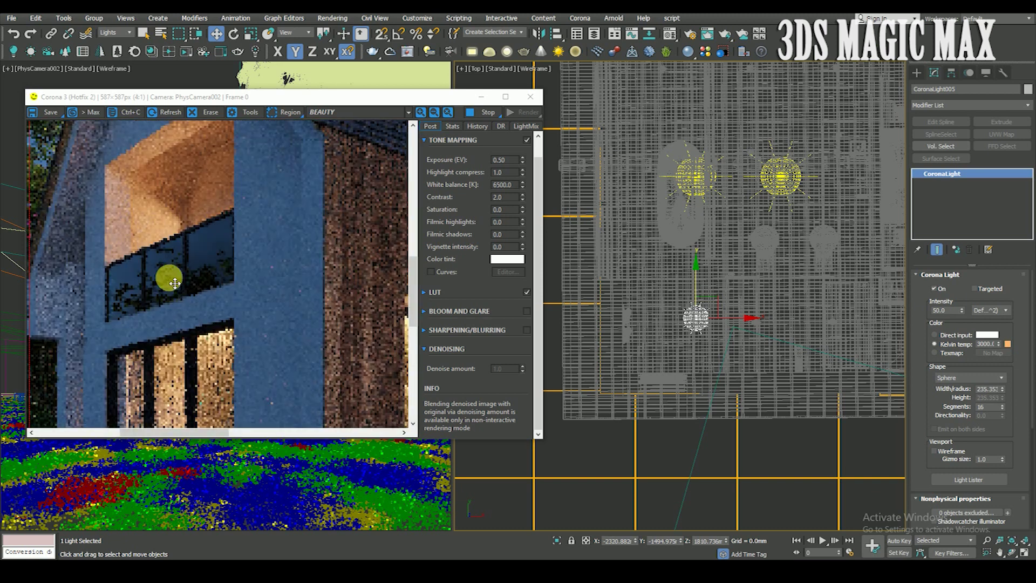
{"action": "scroll", "coordinate": [194, 285], "scroll_direction": "down", "scroll_amount": 2}
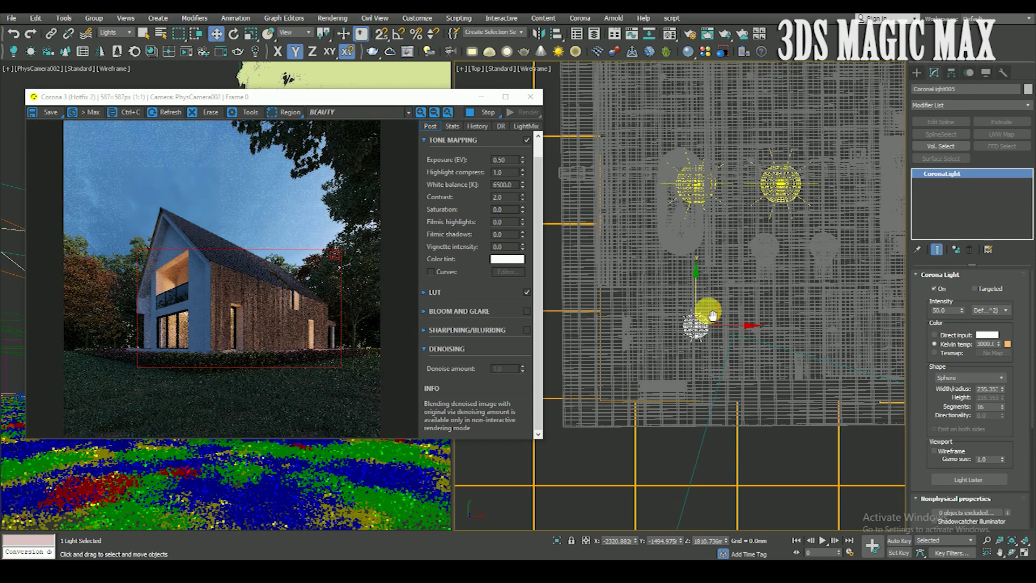
{"action": "scroll", "coordinate": [698, 324], "scroll_direction": "down", "scroll_amount": 3}
{"action": "mouse_move", "coordinate": [733, 250]}
{"action": "middle_mouse_down", "text": "alt"}
{"action": "mouse_move", "coordinate": [782, 272]}
{"action": "mouse_move", "coordinate": [717, 250]}
{"action": "middle_mouse_up", "text": "alt"}
{"action": "left_click", "coordinate": [608, 398]}
{"action": "scroll", "coordinate": [689, 286], "scroll_direction": "up", "scroll_amount": 3}
{"action": "scroll", "coordinate": [732, 249], "scroll_direction": "up", "scroll_amount": 3}
{"action": "key", "text": "F3"}
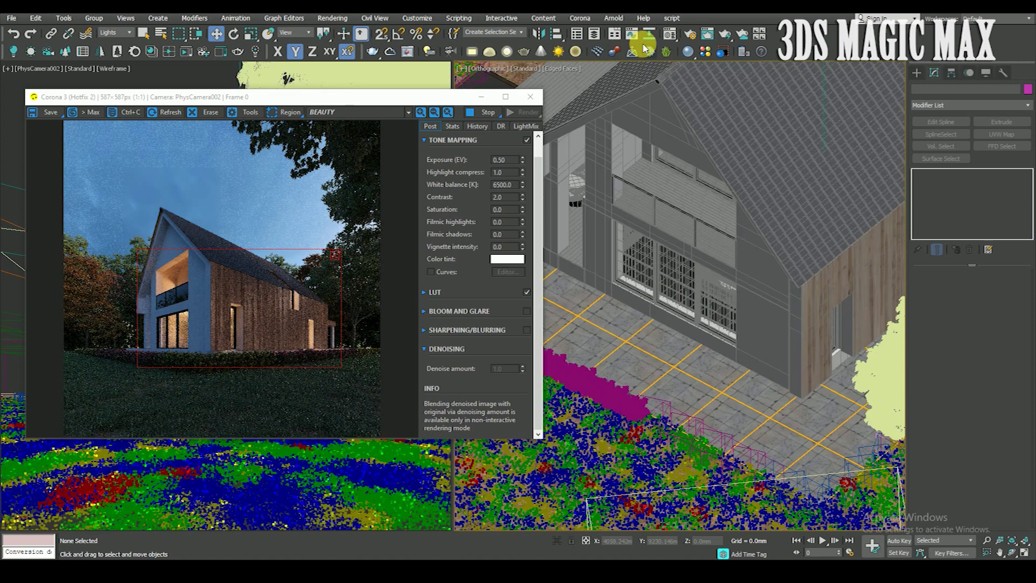
Eyedrop the window material AE29_mat_0311 into the Material Editor with filter All, and close the frame buffer
{"action": "key", "text": "m"}
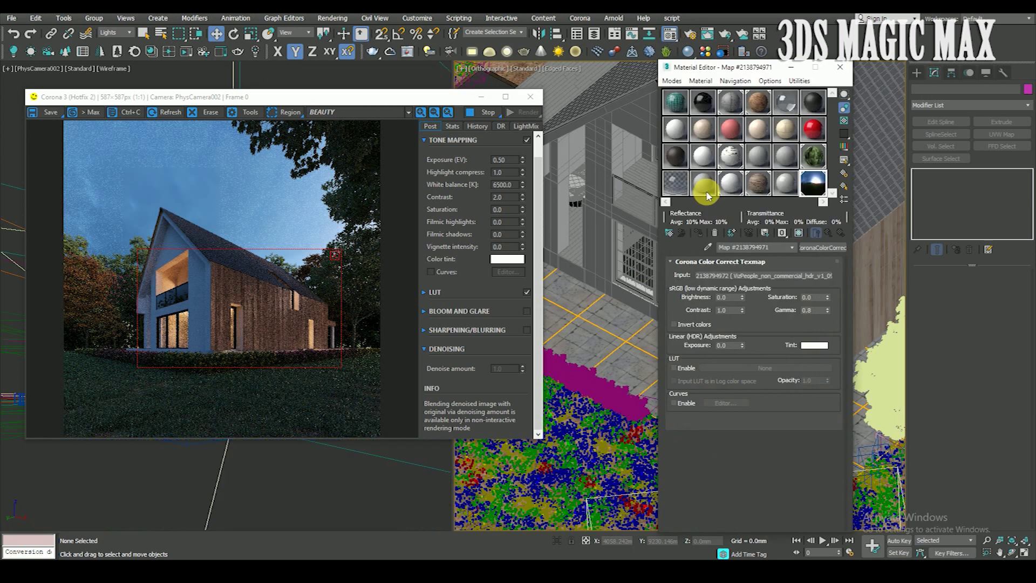
{"action": "left_click", "coordinate": [708, 248]}
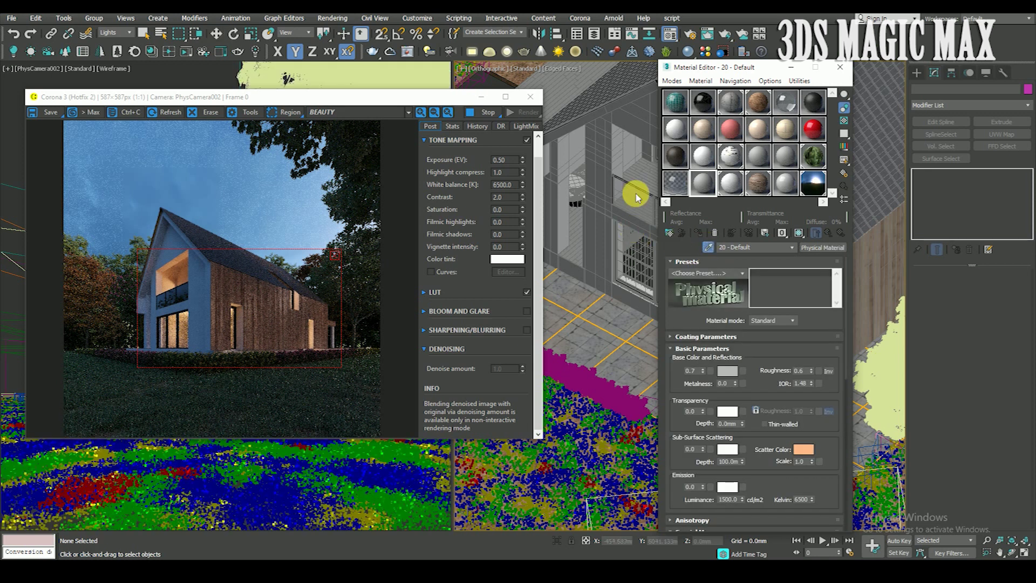
{"action": "left_click", "coordinate": [114, 32]}
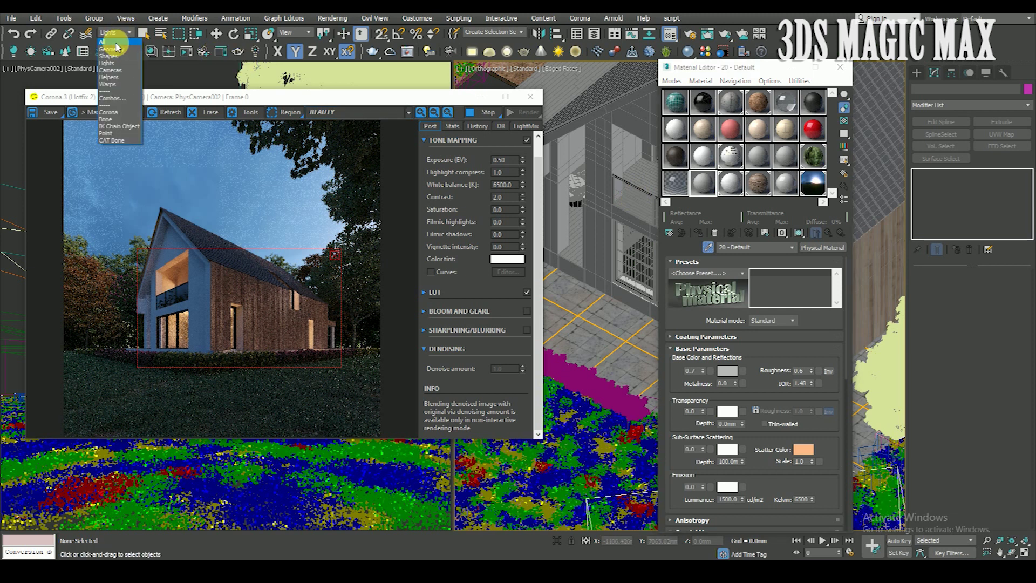
{"action": "left_click", "coordinate": [115, 42]}
{"action": "left_click", "coordinate": [645, 204]}
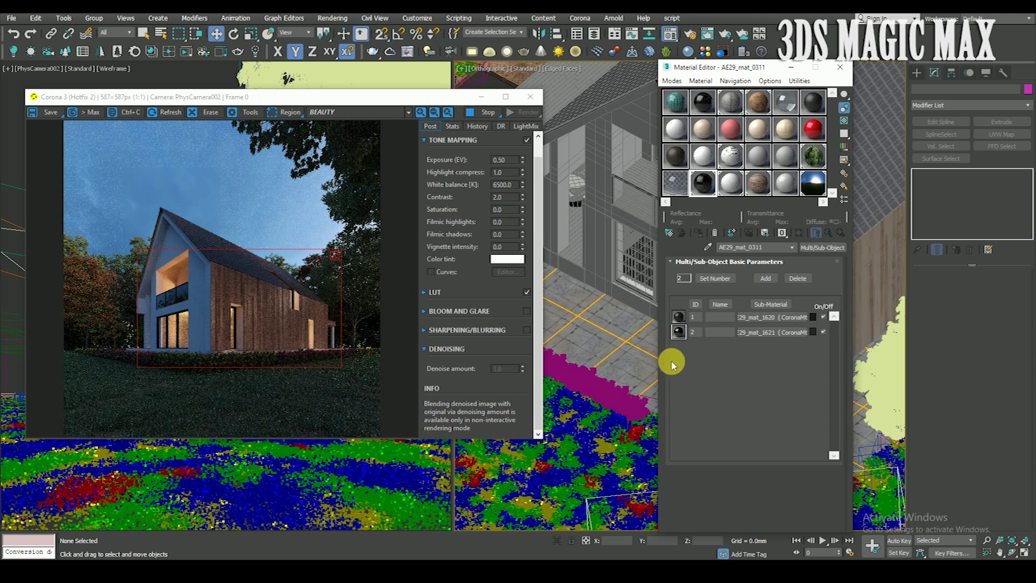
{"action": "left_click", "coordinate": [487, 129]}
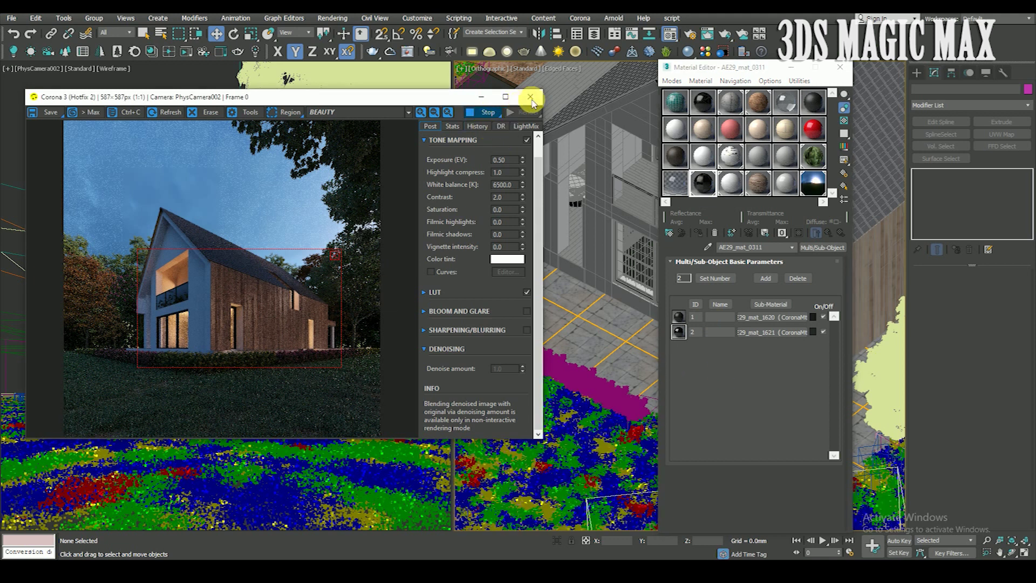
{"action": "left_click", "coordinate": [531, 99]}
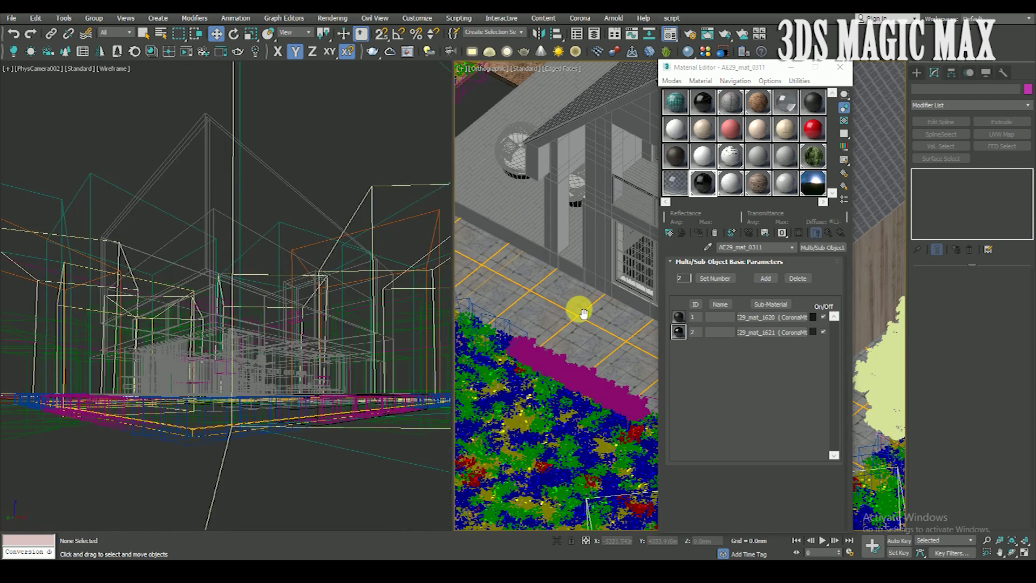
Open sub-material 2, AE29_mat_1621, and try then cancel a lighter grey diffuse colour
{"action": "scroll", "coordinate": [593, 286], "scroll_direction": "up", "scroll_amount": 3}
{"action": "left_click", "coordinate": [705, 246]}
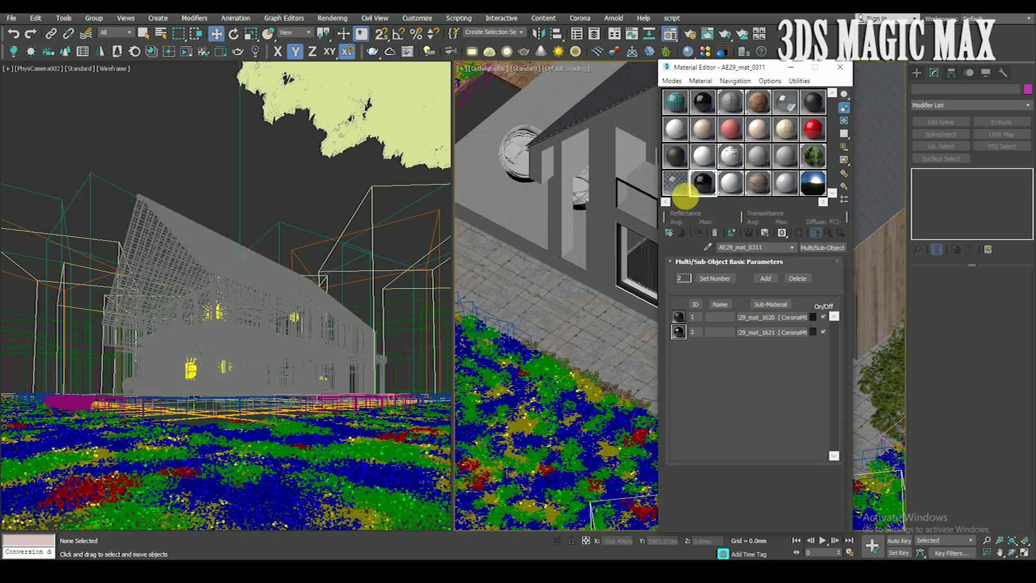
{"action": "right_click", "coordinate": [720, 366]}
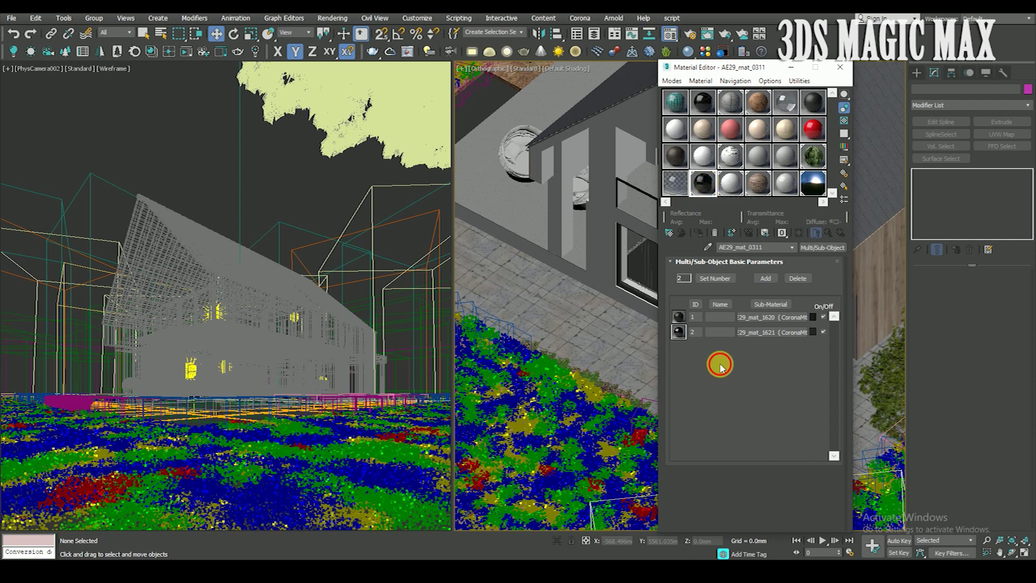
{"action": "left_click", "coordinate": [766, 334]}
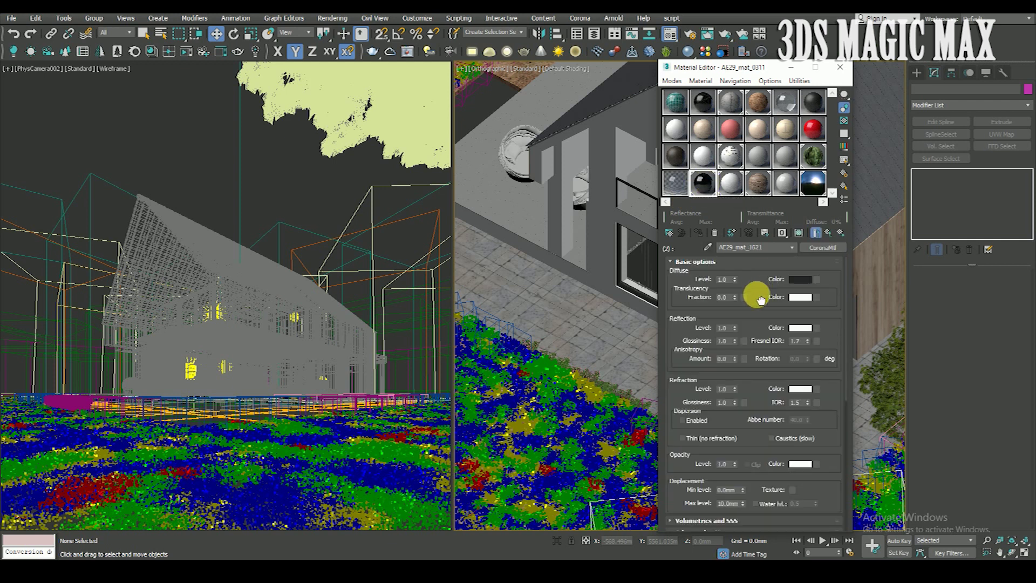
{"action": "left_click", "coordinate": [800, 277]}
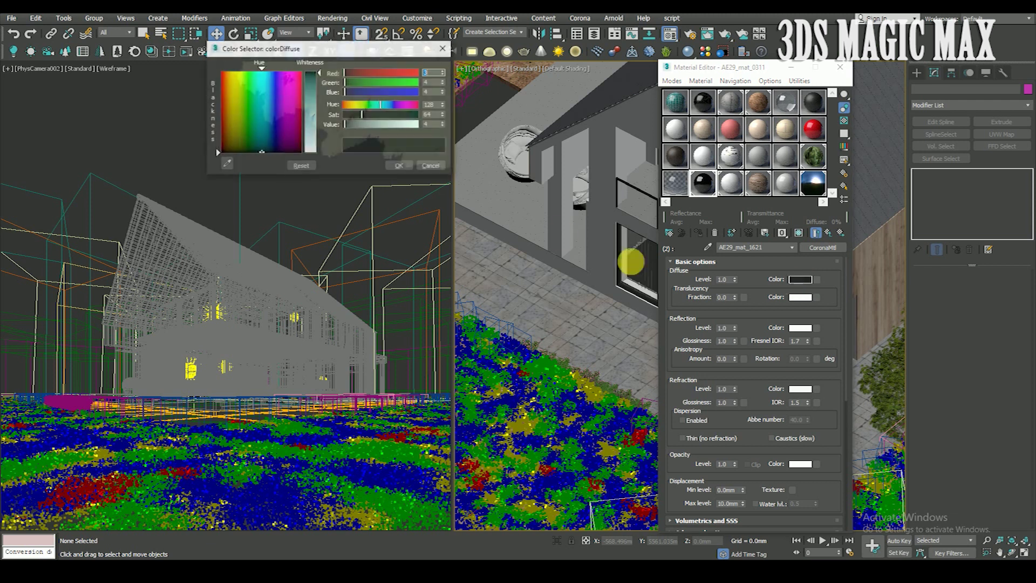
{"action": "left_click_drag", "start_coordinate": [308, 111], "coordinate": [311, 121]}
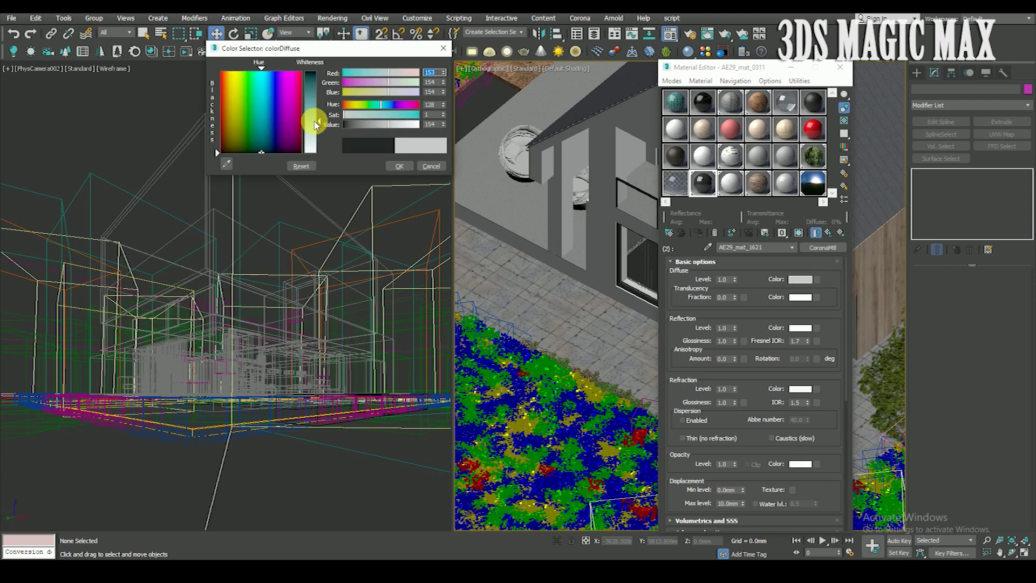
{"action": "left_click", "coordinate": [431, 166]}
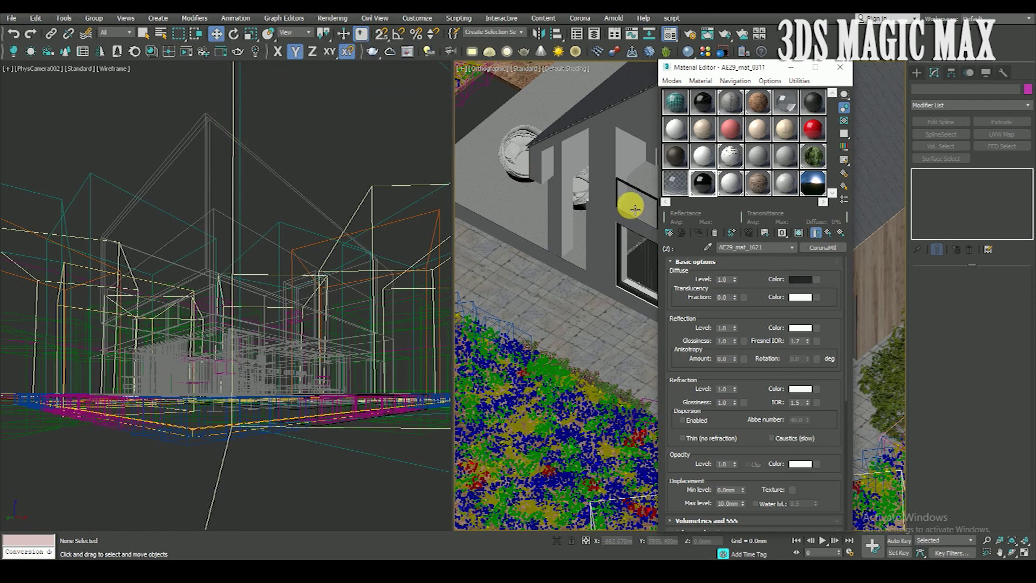
{"action": "left_click", "coordinate": [632, 205]}
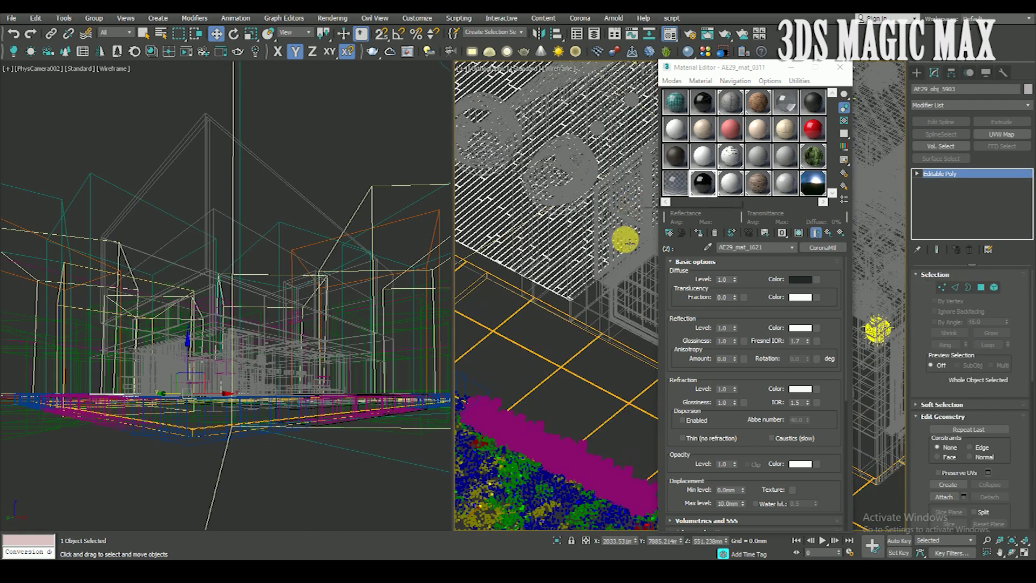
Select the balcony railing and window and isolate them with Alt+Q in edged-shaded view
{"action": "scroll", "coordinate": [620, 277], "scroll_direction": "up", "scroll_amount": 5}
{"action": "key", "text": "F4"}
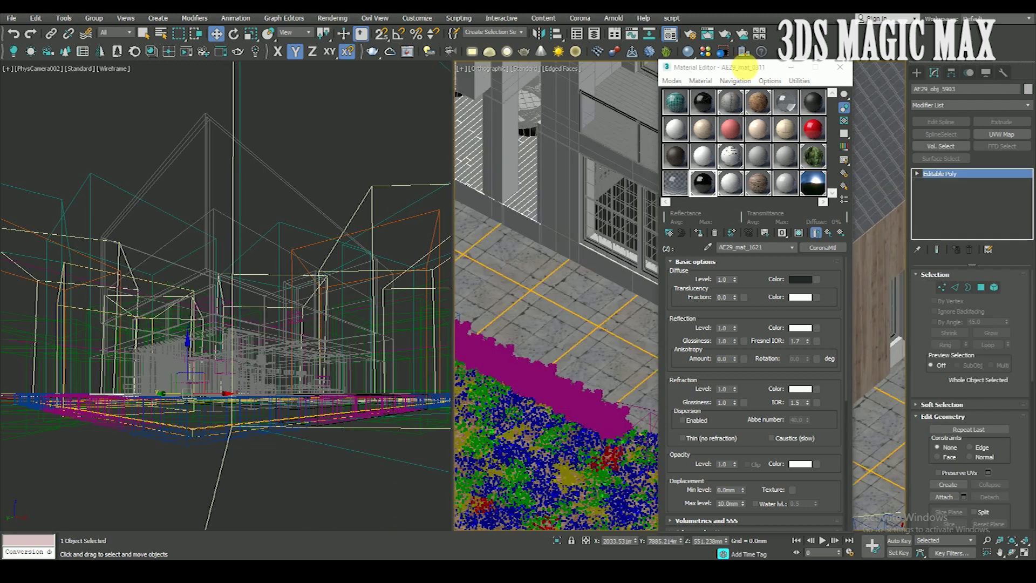
{"action": "left_click_drag", "start_coordinate": [729, 67], "coordinate": [823, 62]}
{"action": "left_click", "coordinate": [713, 183]}
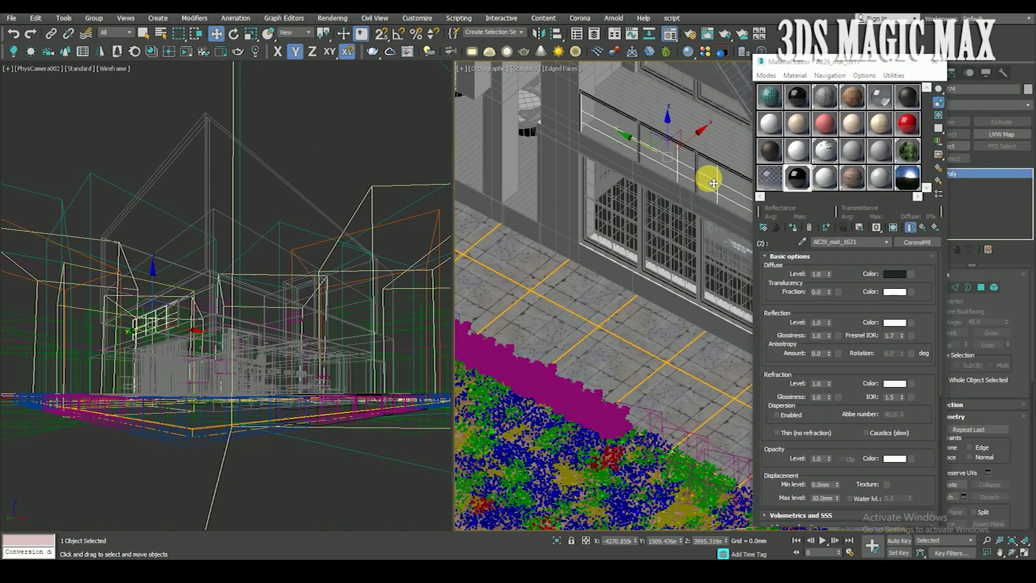
{"action": "left_click", "coordinate": [615, 200], "text": "ctrl"}
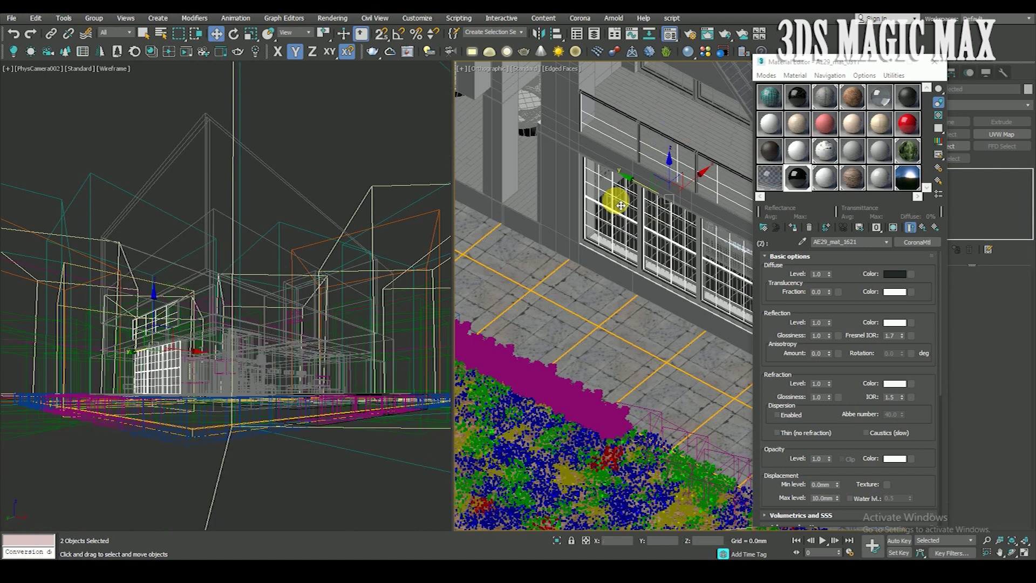
{"action": "key", "text": "alt+q"}
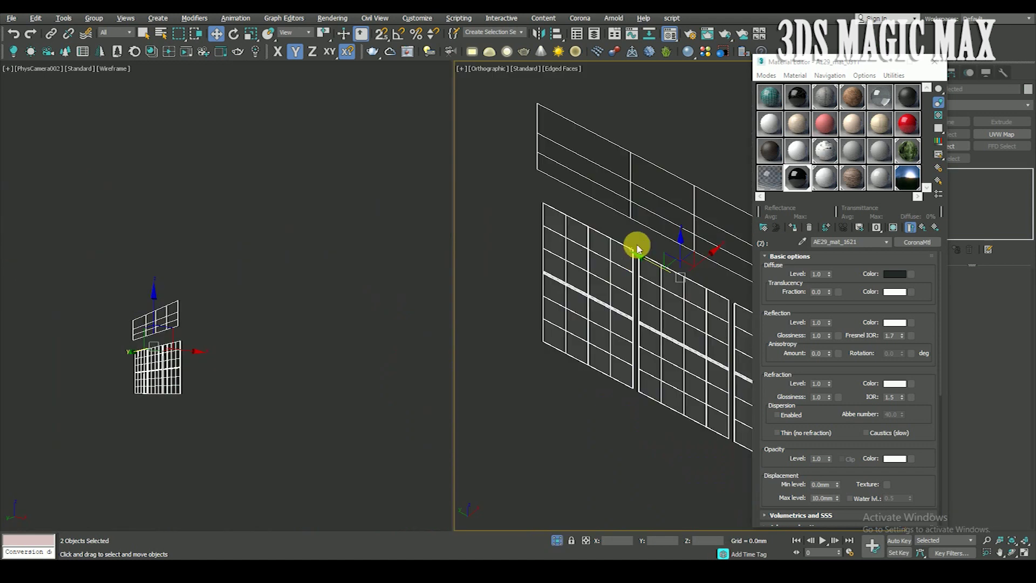
{"action": "left_click", "coordinate": [599, 187]}
Check in Element mode that the railing's glass panels use material ID 2, then deselect
{"action": "left_click", "coordinate": [669, 165]}
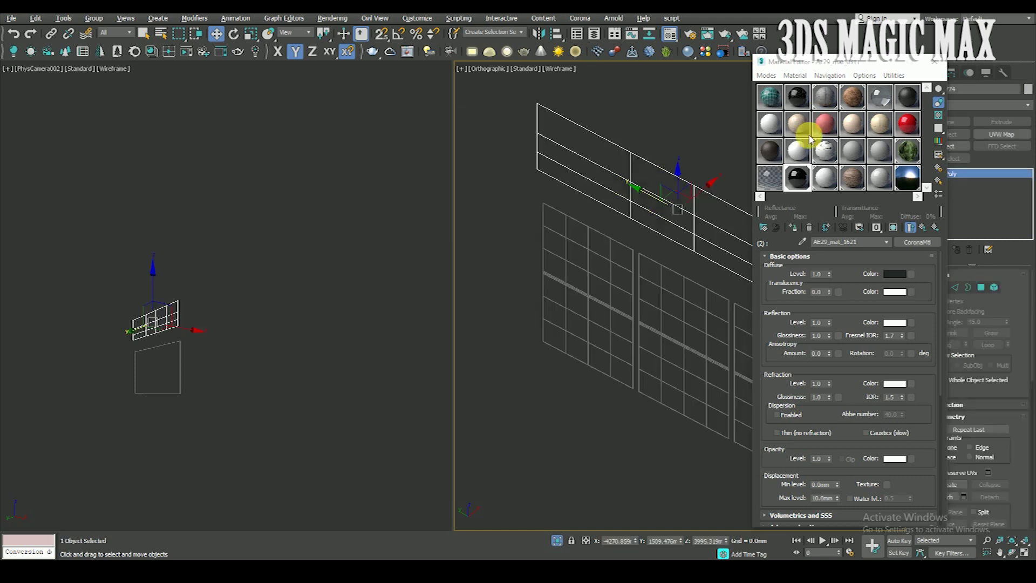
{"action": "left_click_drag", "start_coordinate": [845, 67], "coordinate": [474, 76]}
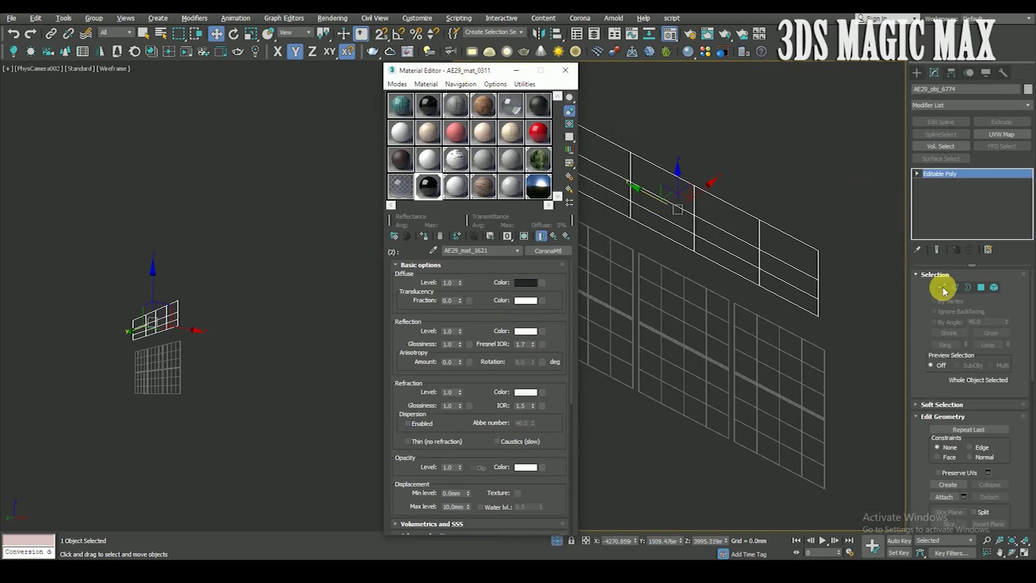
{"action": "left_click", "coordinate": [995, 289]}
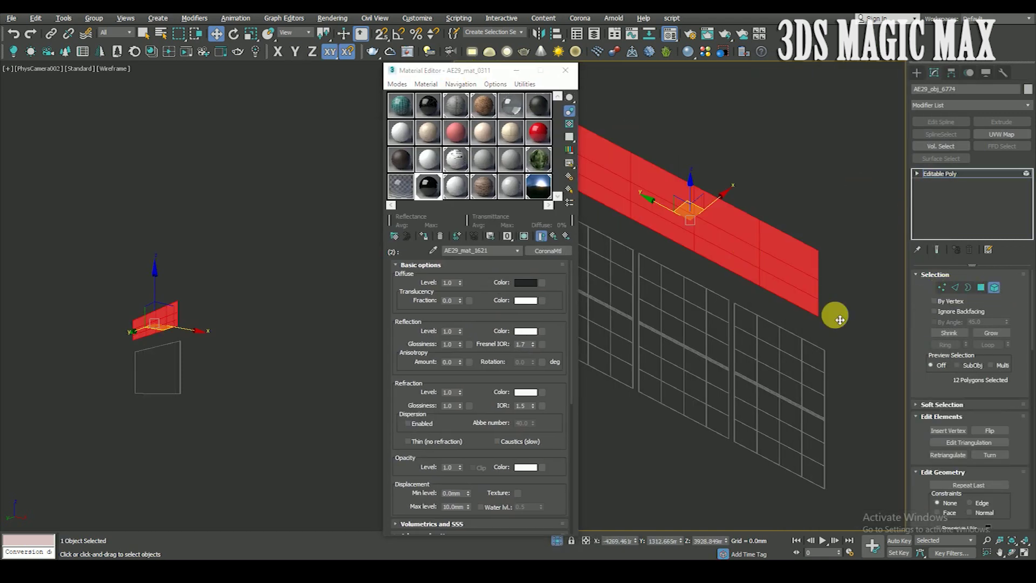
{"action": "mouse_move", "coordinate": [913, 365]}
{"action": "left_mouse_down"}
{"action": "mouse_move", "coordinate": [920, 193]}
{"action": "mouse_move", "coordinate": [940, 415]}
{"action": "left_mouse_up"}
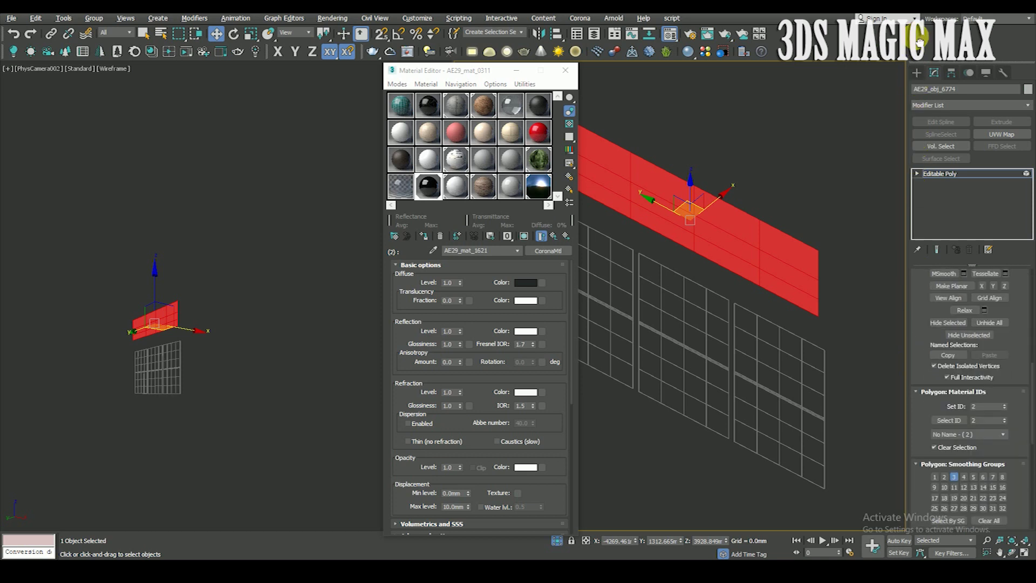
{"action": "left_click", "coordinate": [950, 172]}
{"action": "left_click", "coordinate": [365, 233]}
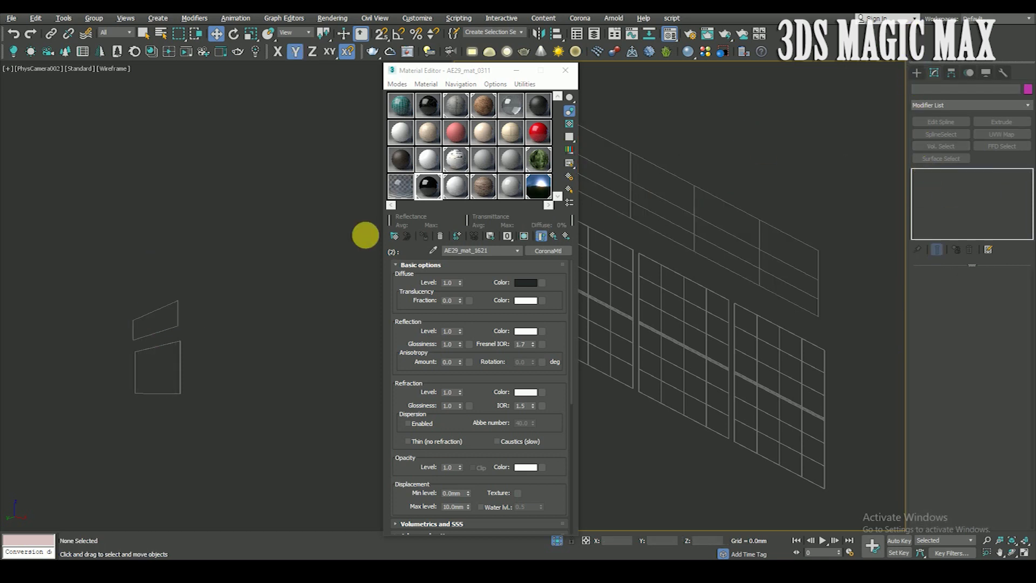
Reopen AE29_mat_1621, set reflection glossiness to 0.99 and edit the refraction IOR
{"action": "left_click", "coordinate": [555, 236]}
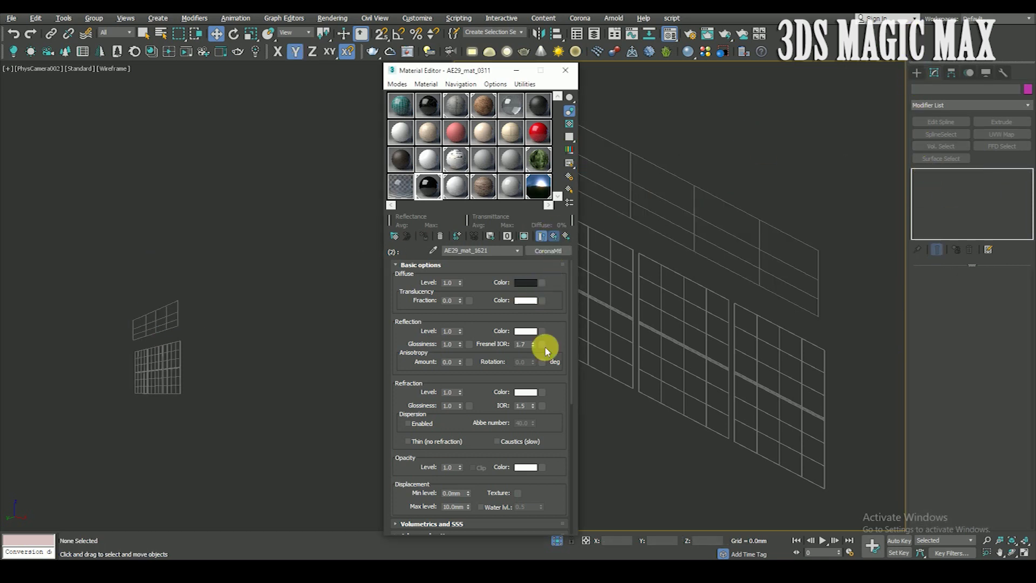
{"action": "key", "text": "Up"}
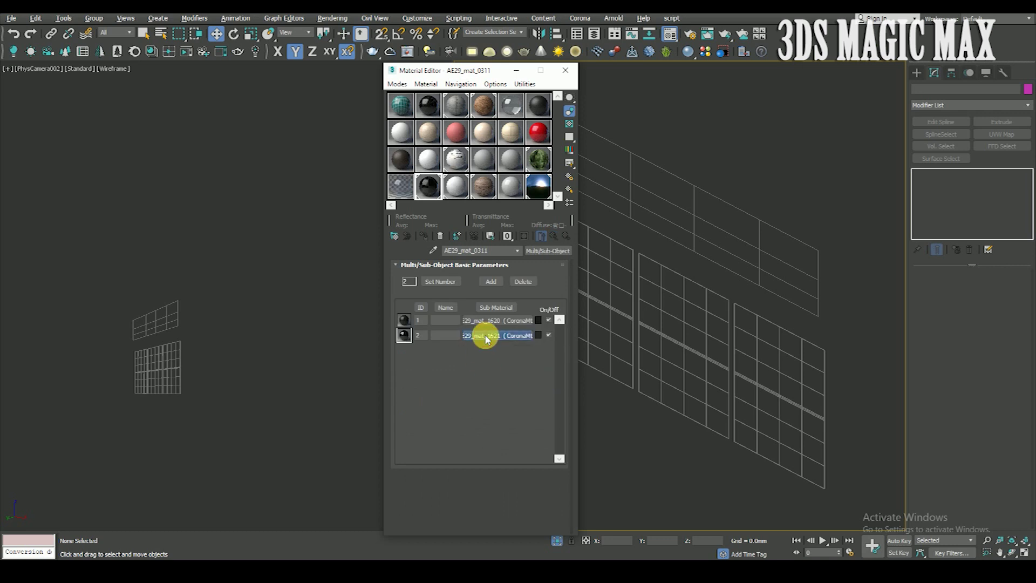
{"action": "left_click", "coordinate": [485, 335]}
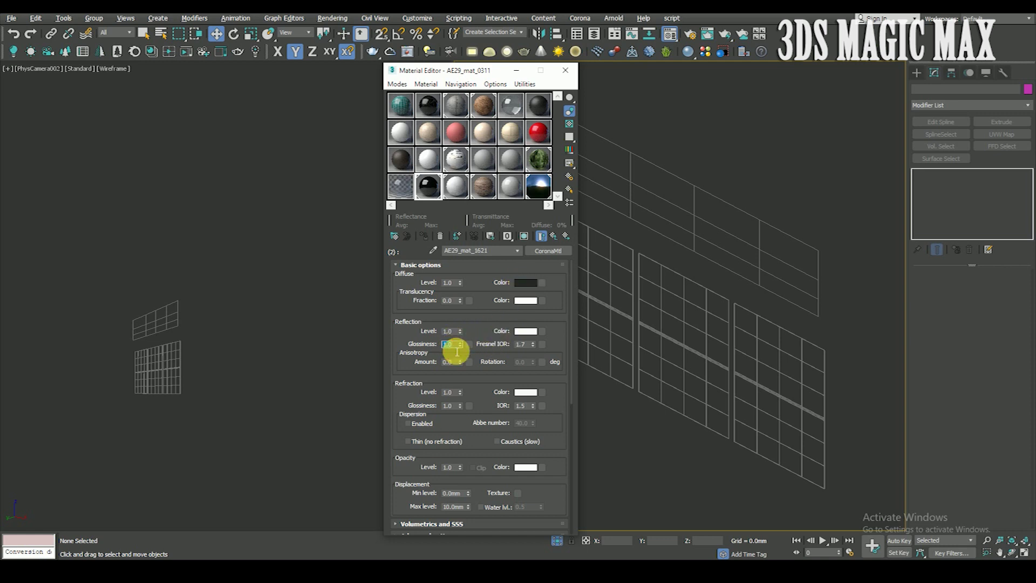
{"action": "left_click", "coordinate": [461, 381]}
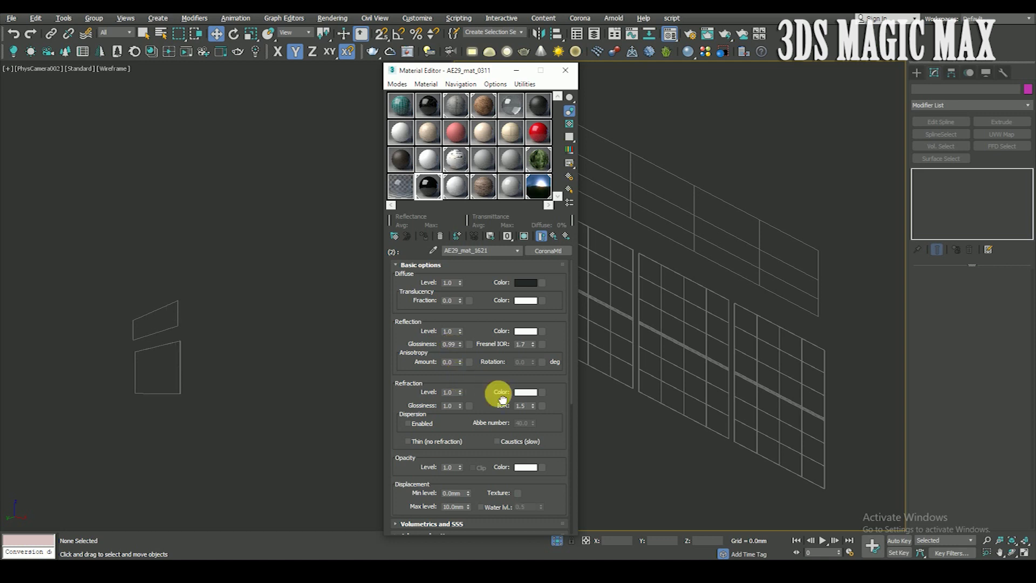
{"action": "left_click", "coordinate": [517, 405]}
Tint the refraction colour pale blue (225, 236, 255) and bring up the Material/Map Browser
{"action": "left_click", "coordinate": [521, 396]}
{"action": "left_click", "coordinate": [284, 71]}
{"action": "left_click_drag", "start_coordinate": [285, 71], "coordinate": [270, 71]}
{"action": "left_click", "coordinate": [314, 149]}
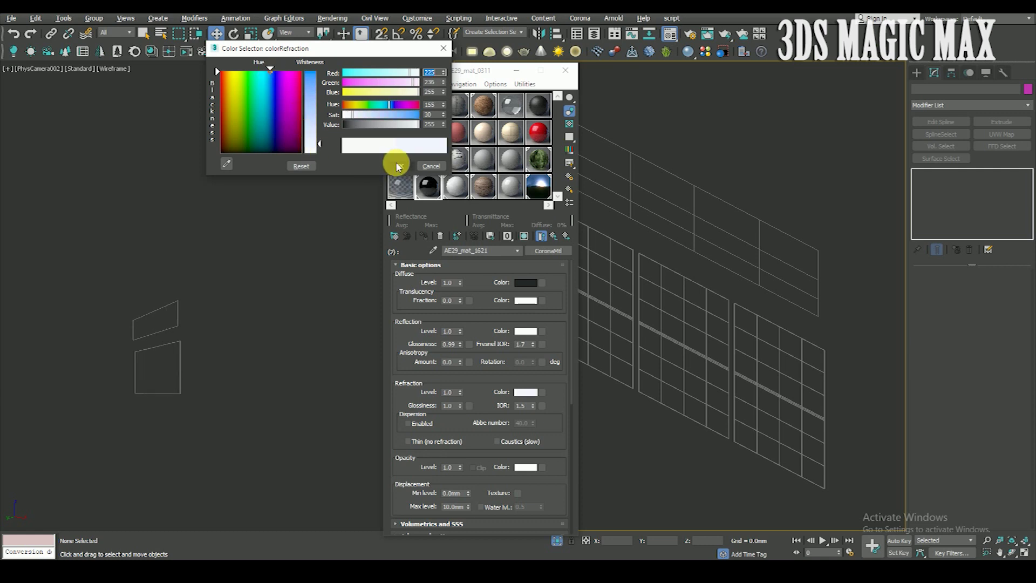
{"action": "key", "text": "Return"}
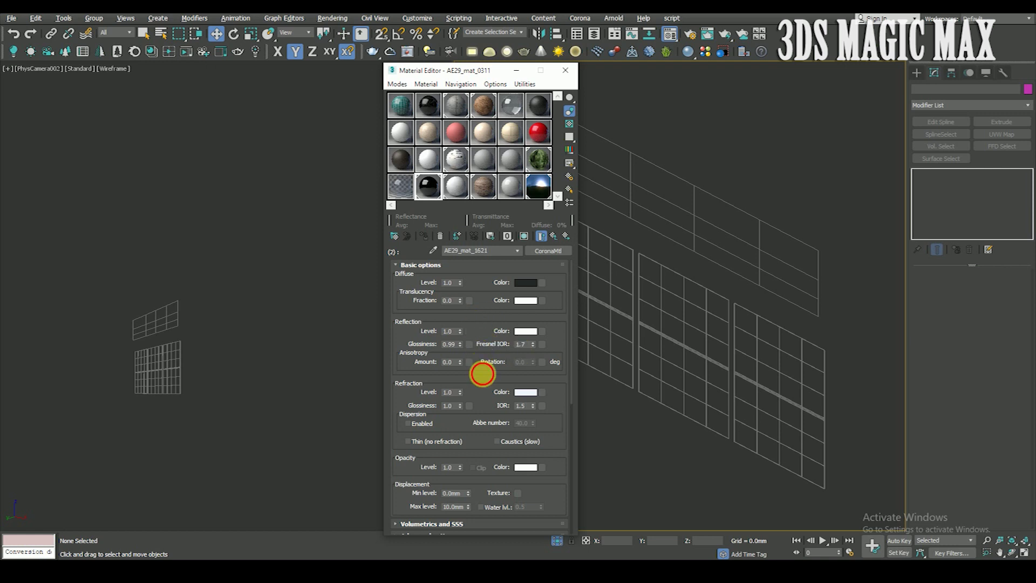
{"action": "left_click_drag", "start_coordinate": [477, 384], "coordinate": [492, 256]}
{"action": "scroll", "coordinate": [475, 345], "scroll_direction": "down", "scroll_amount": 3}
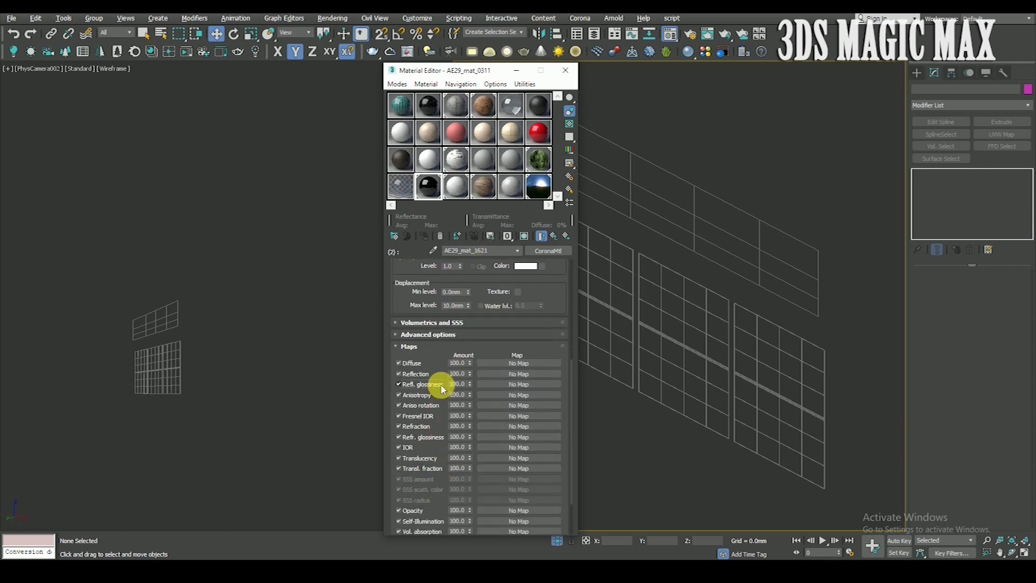
{"action": "left_click_drag", "start_coordinate": [443, 367], "coordinate": [437, 557]}
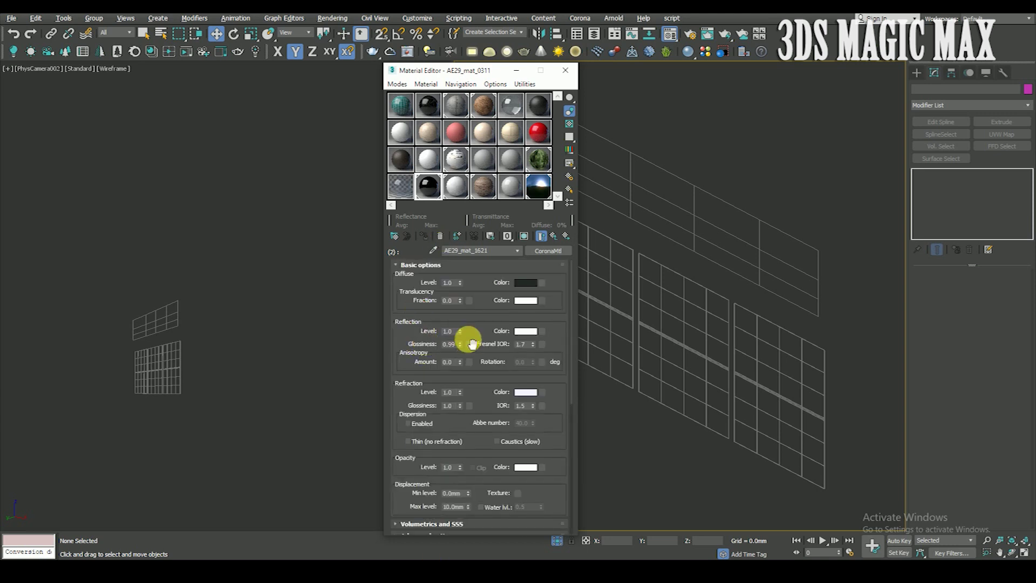
{"action": "left_click", "coordinate": [547, 255]}
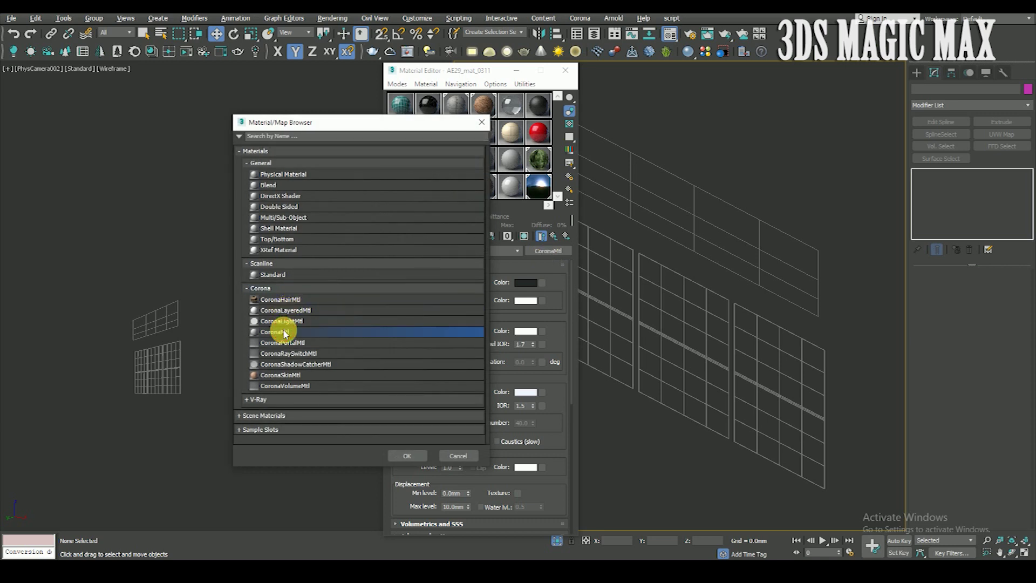
Replace the sub-material with a fresh CoronaMtl: black diffuse, reflection 1.0, glossiness 0.99
{"action": "double_click", "coordinate": [285, 332]}
{"action": "left_click", "coordinate": [429, 191]}
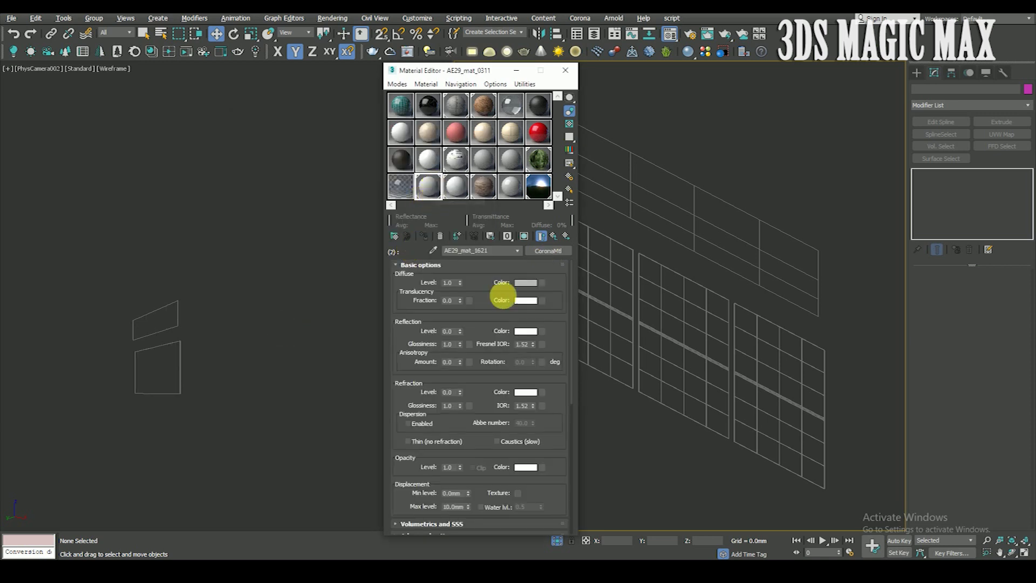
{"action": "left_click", "coordinate": [522, 285]}
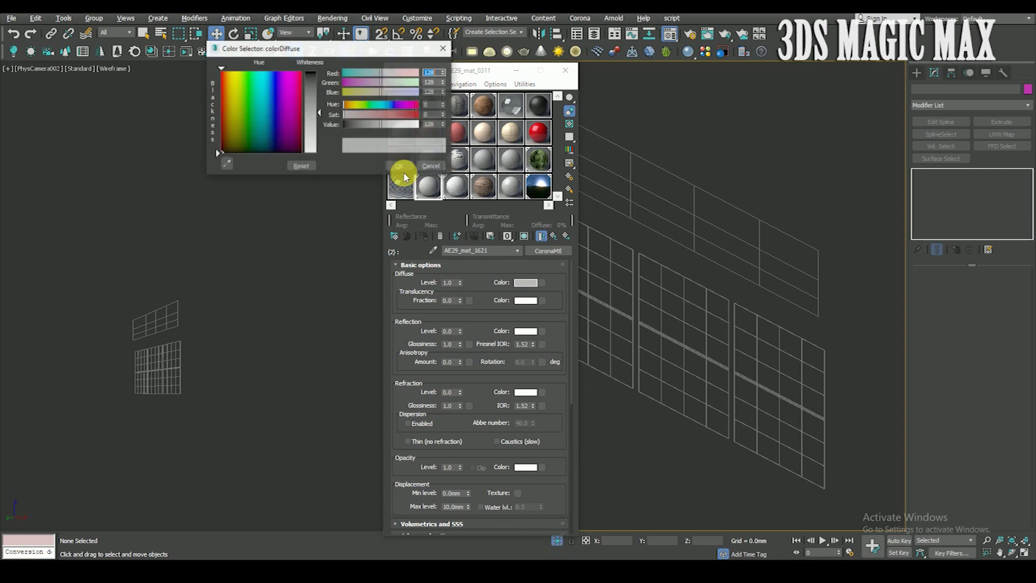
{"action": "left_click_drag", "start_coordinate": [316, 124], "coordinate": [316, 82]}
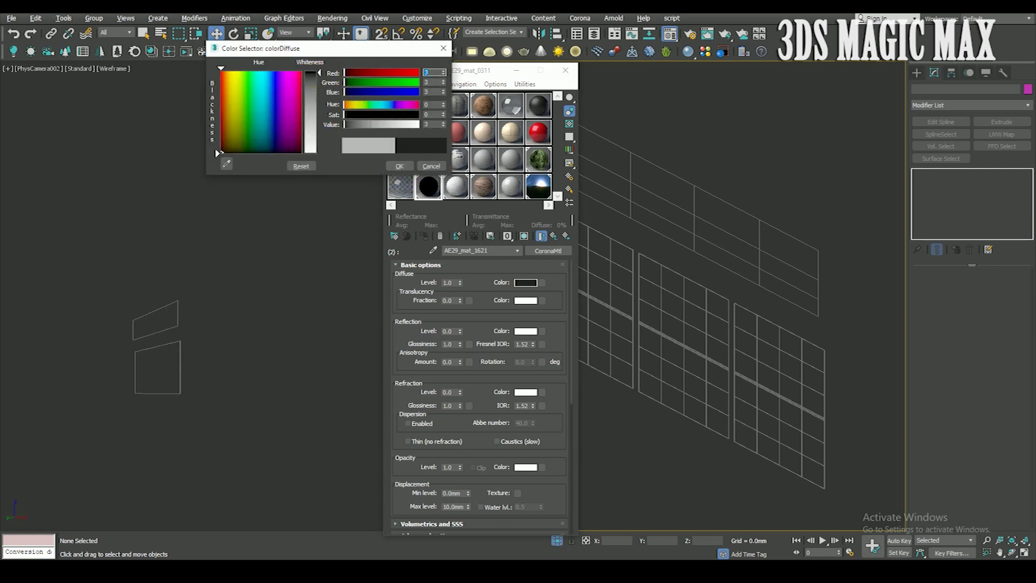
{"action": "left_click", "coordinate": [399, 166]}
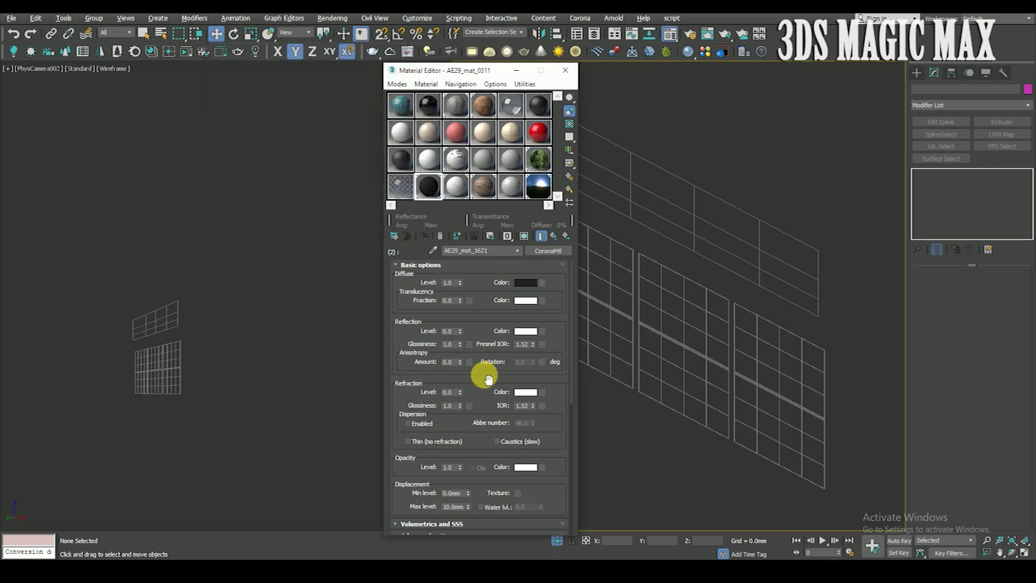
{"action": "double_click", "coordinate": [454, 332]}
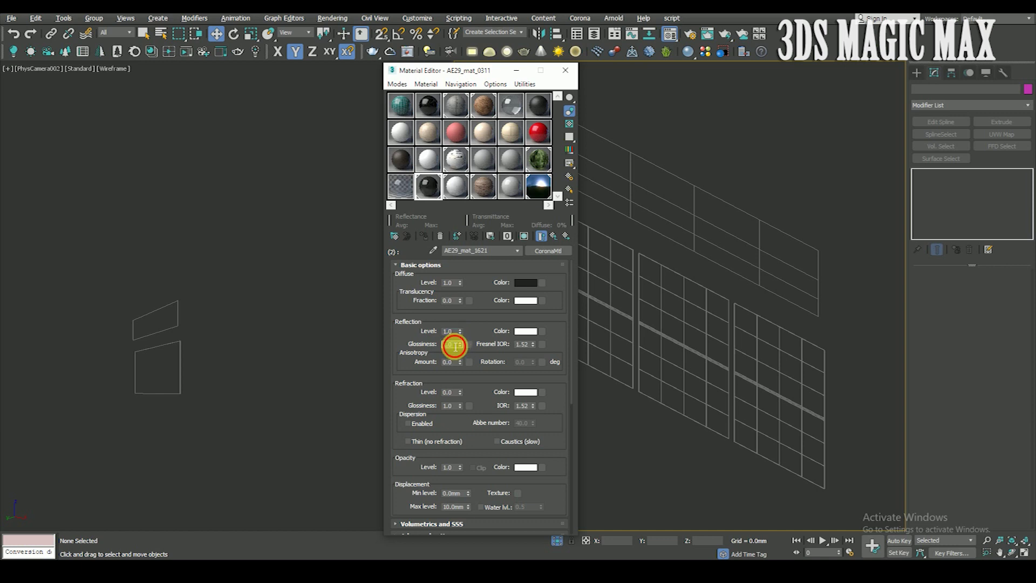
{"action": "type", "text": "99"}
{"action": "key", "text": "Return"}
{"action": "type", "text": "1"}
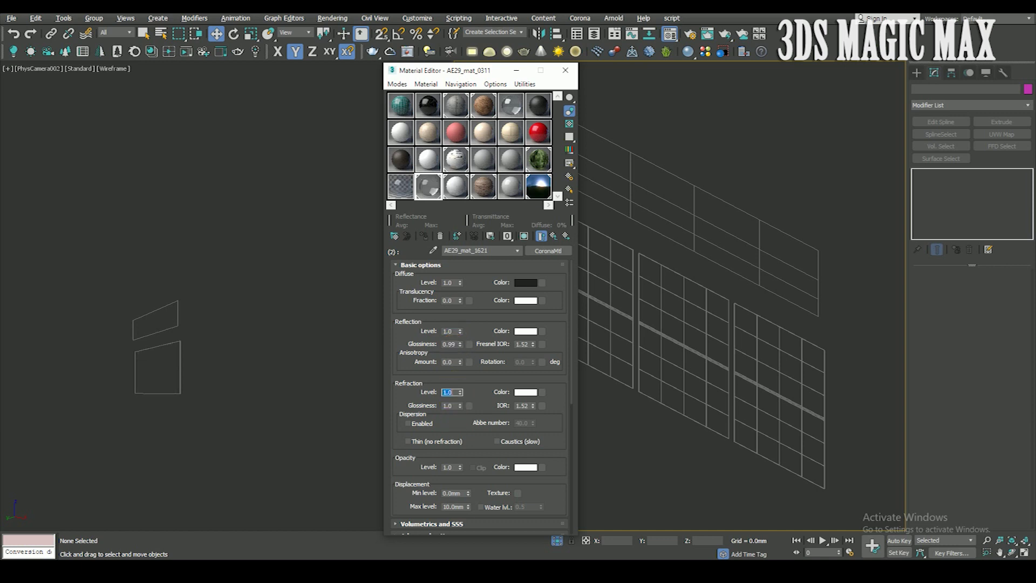
Set refraction level 1.0 with light blue colour (232, 242, 255), then return to AE29_mat_0311
{"action": "left_click", "coordinate": [479, 388]}
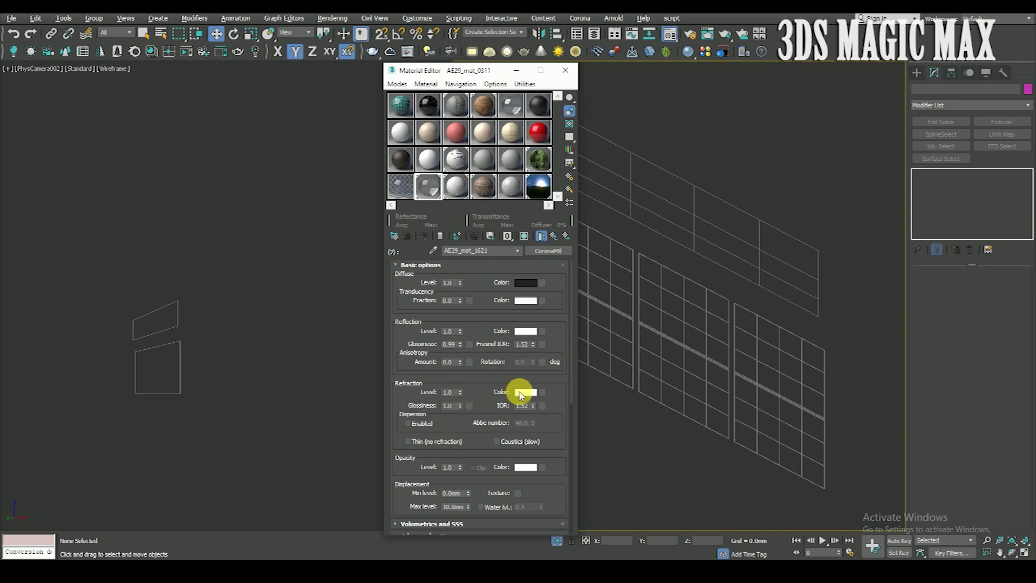
{"action": "left_click", "coordinate": [521, 393]}
{"action": "left_click", "coordinate": [284, 106]}
{"action": "left_click", "coordinate": [315, 144]}
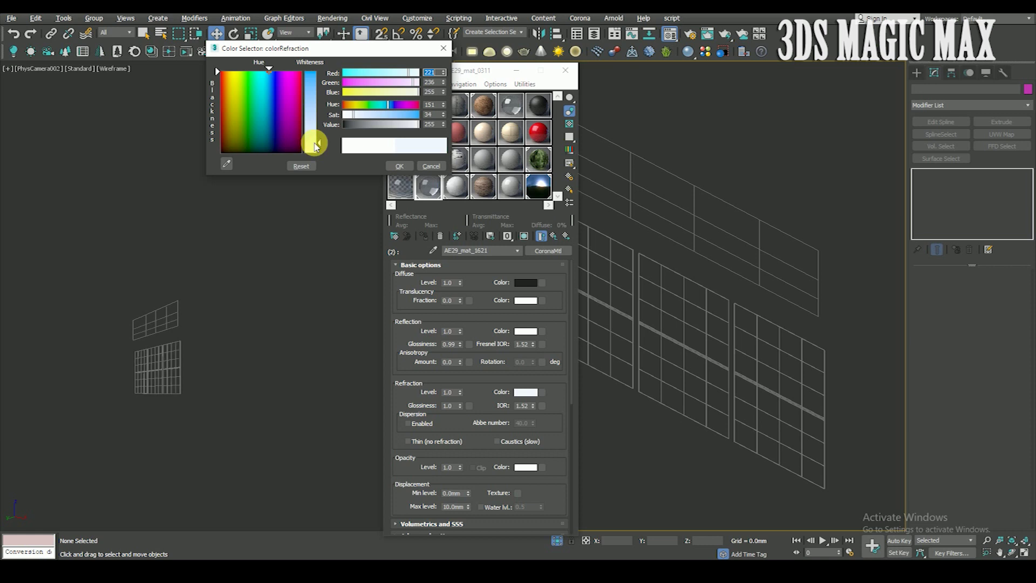
{"action": "left_click_drag", "start_coordinate": [315, 146], "coordinate": [316, 149]}
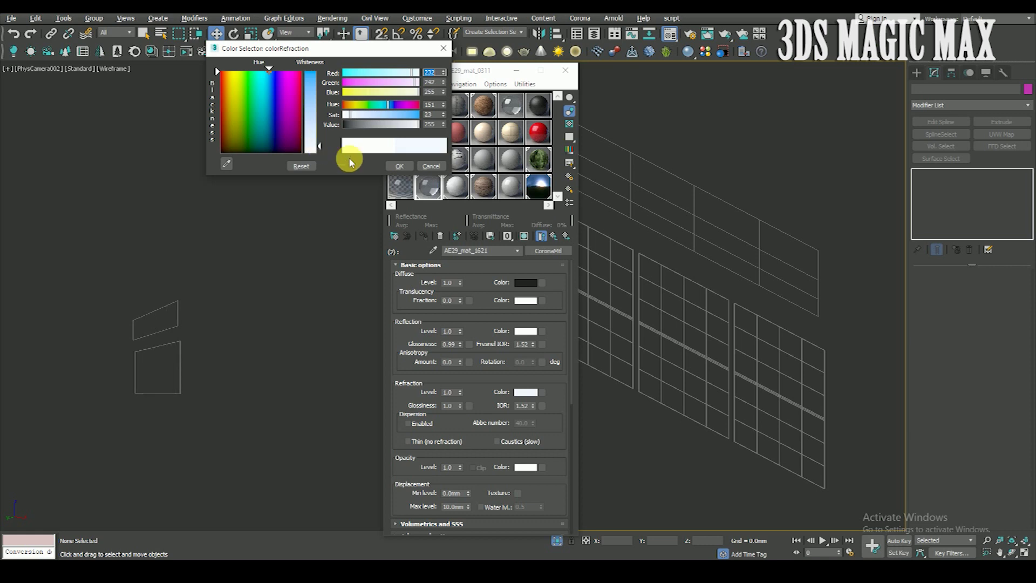
{"action": "left_click", "coordinate": [402, 166]}
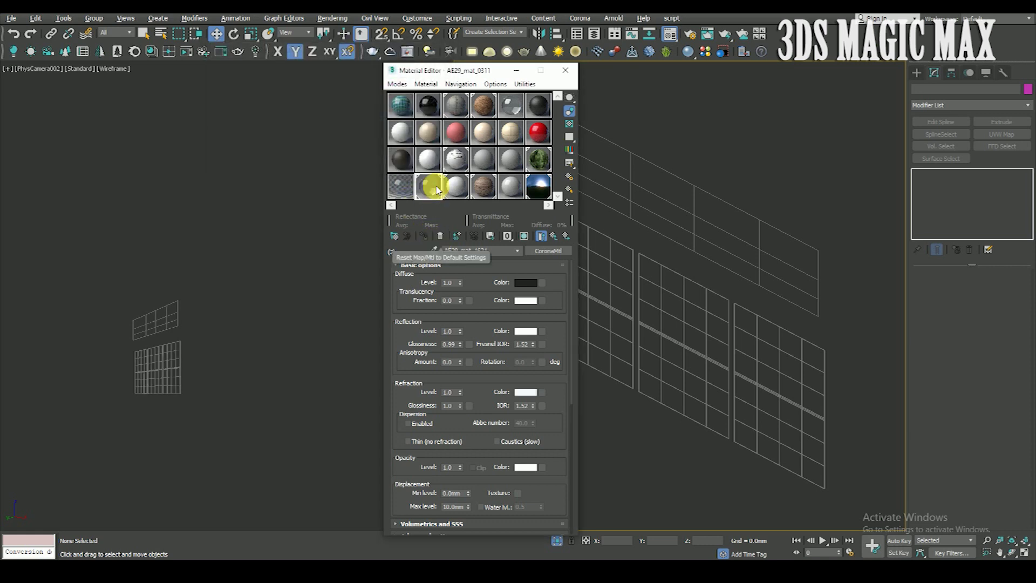
{"action": "left_click", "coordinate": [554, 236]}
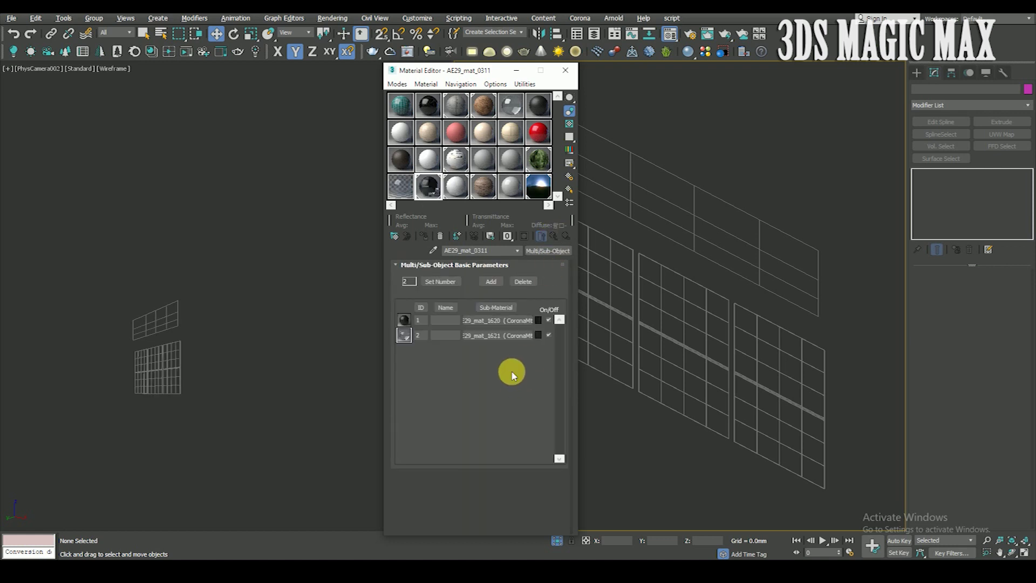
Select the window panel object and its middle and right panel elements, then deselect it
{"action": "left_click", "coordinate": [652, 452]}
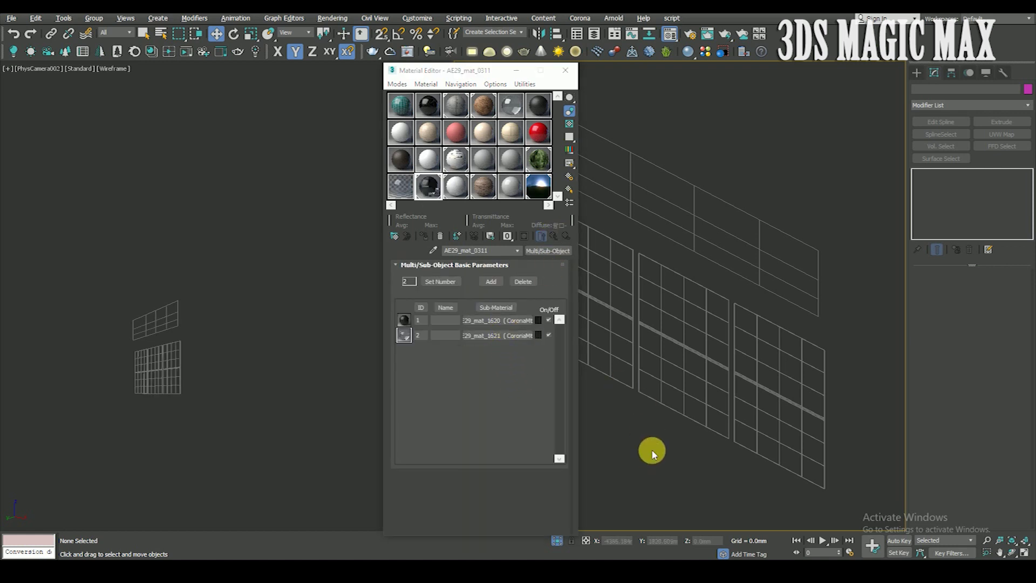
{"action": "left_click", "coordinate": [653, 358]}
{"action": "scroll", "coordinate": [675, 347], "scroll_direction": "down", "scroll_amount": 3}
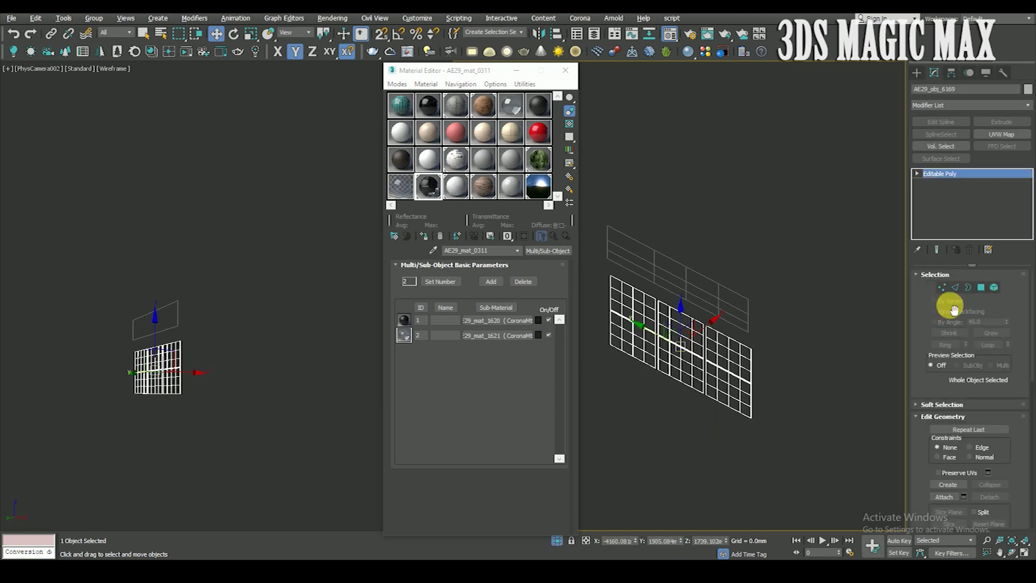
{"action": "left_click", "coordinate": [993, 288]}
{"action": "left_click_drag", "start_coordinate": [671, 430], "coordinate": [775, 393]}
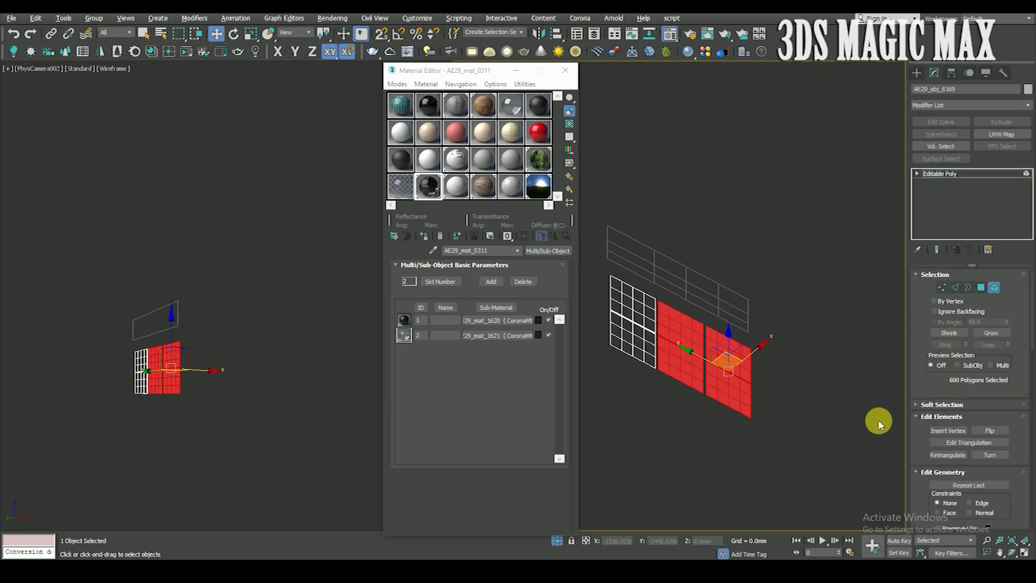
{"action": "left_click_drag", "start_coordinate": [931, 443], "coordinate": [936, 455]}
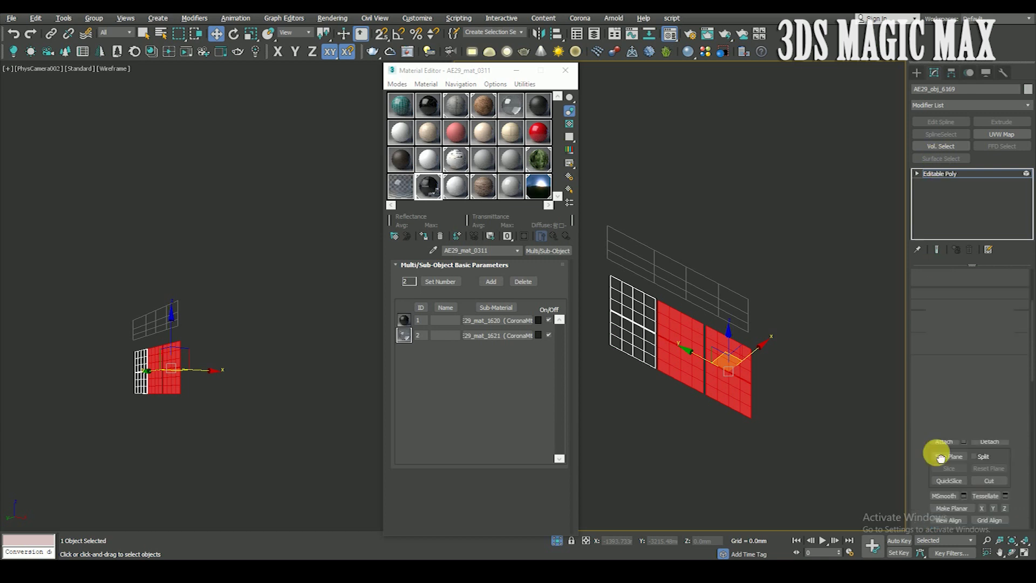
{"action": "left_click", "coordinate": [941, 173]}
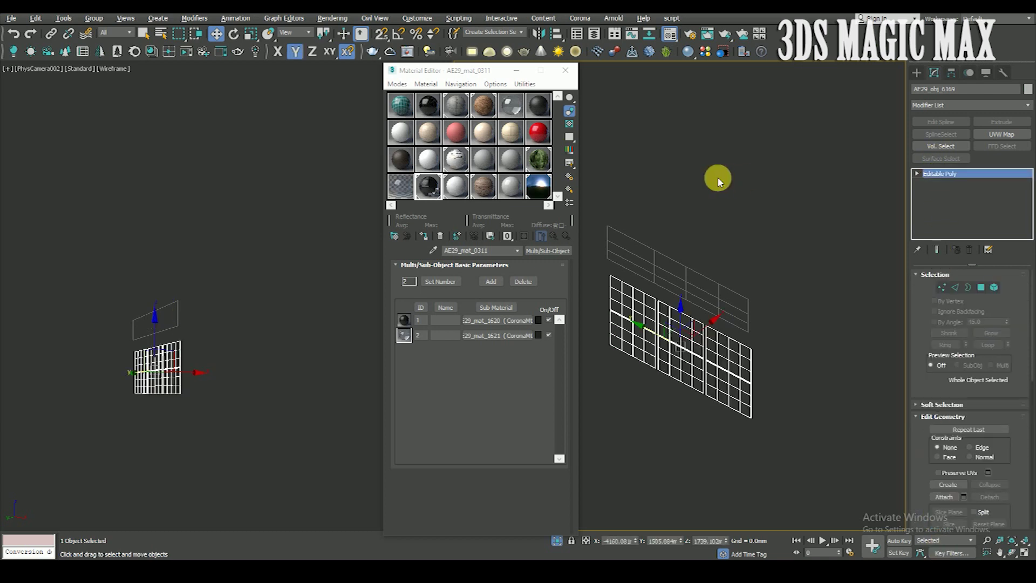
{"action": "left_click", "coordinate": [717, 177]}
Eyedrop the wall material, compare AE29_mat_0311 and Whater, then end Isolate Selection
{"action": "left_click", "coordinate": [456, 185]}
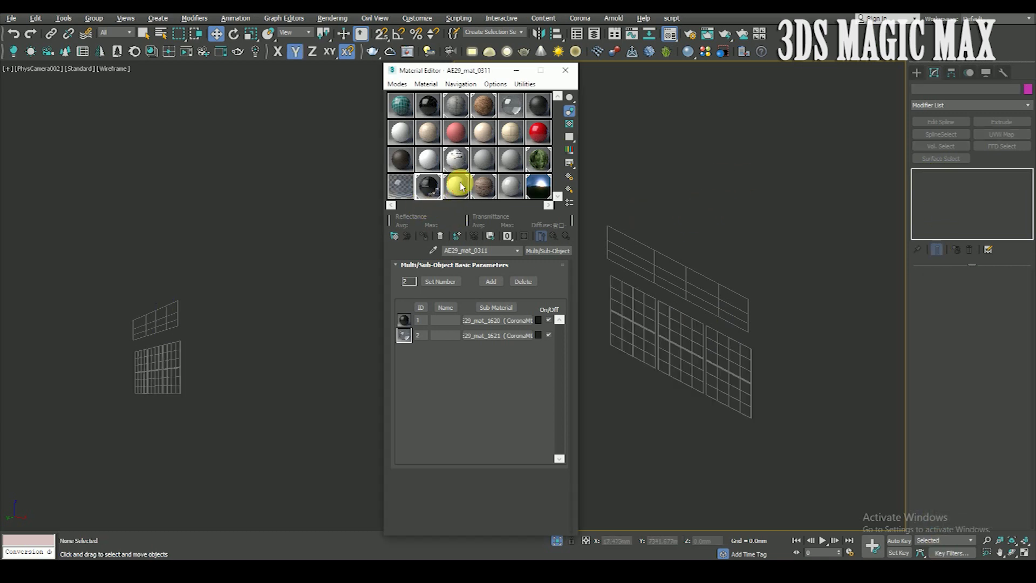
{"action": "left_click", "coordinate": [433, 250]}
{"action": "left_click", "coordinate": [672, 332]}
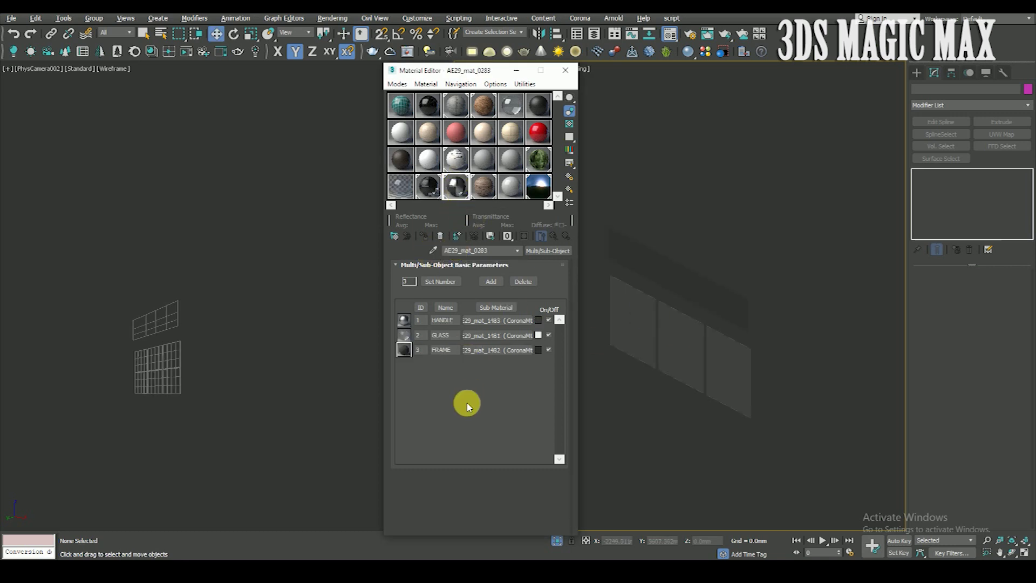
{"action": "left_click", "coordinate": [426, 185]}
{"action": "left_click", "coordinate": [400, 185]}
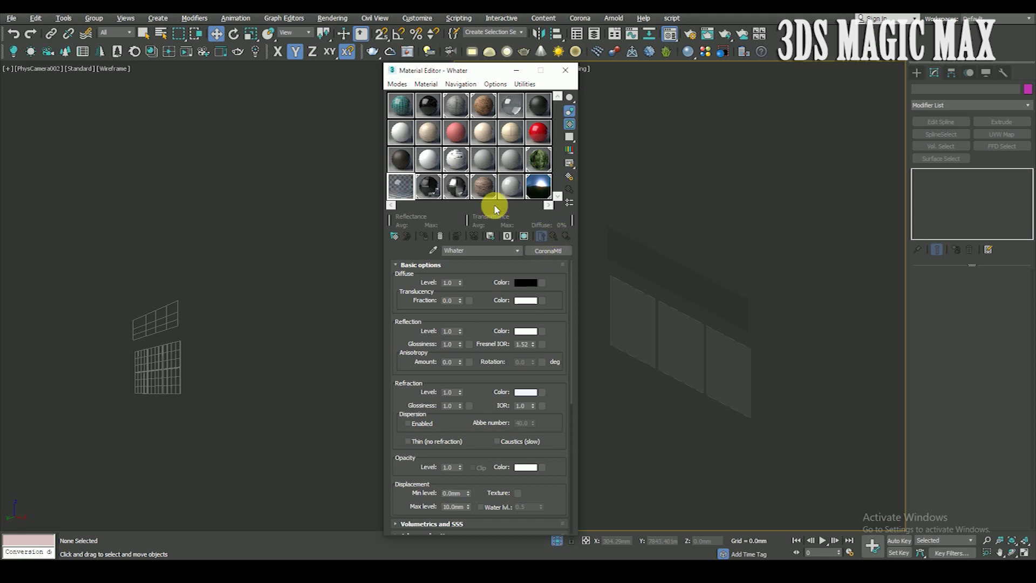
{"action": "left_click", "coordinate": [428, 185]}
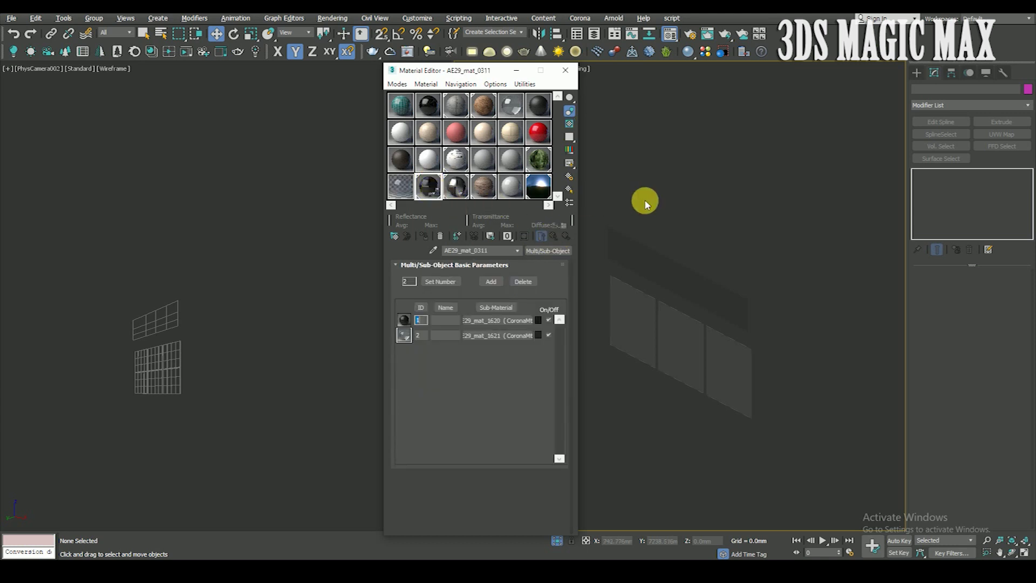
{"action": "left_click", "coordinate": [557, 540]}
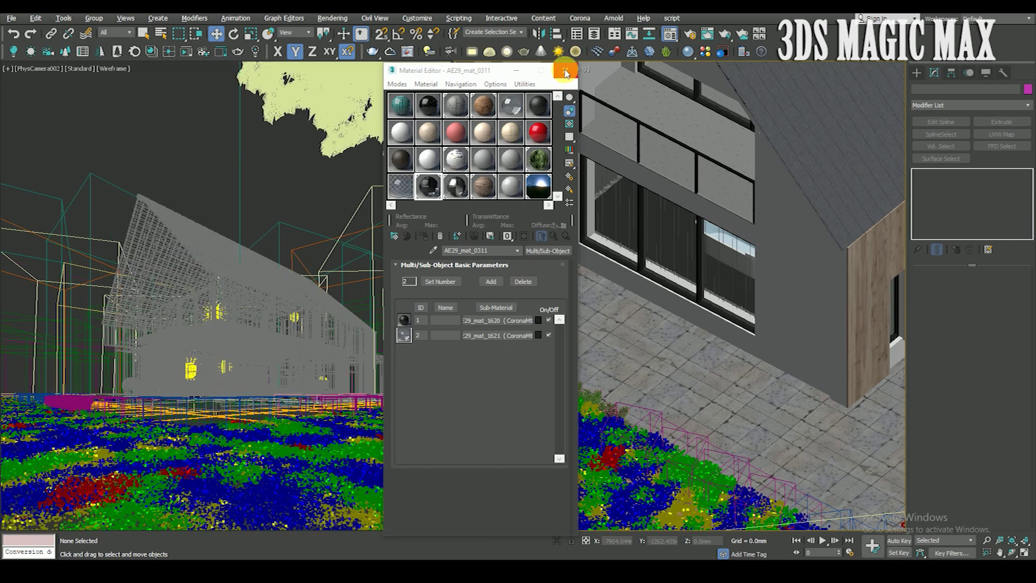
Start a Corona interactive render of the camera view from Render Setup
{"action": "left_click", "coordinate": [565, 71]}
{"action": "left_click", "coordinate": [335, 20]}
{"action": "left_click", "coordinate": [345, 76]}
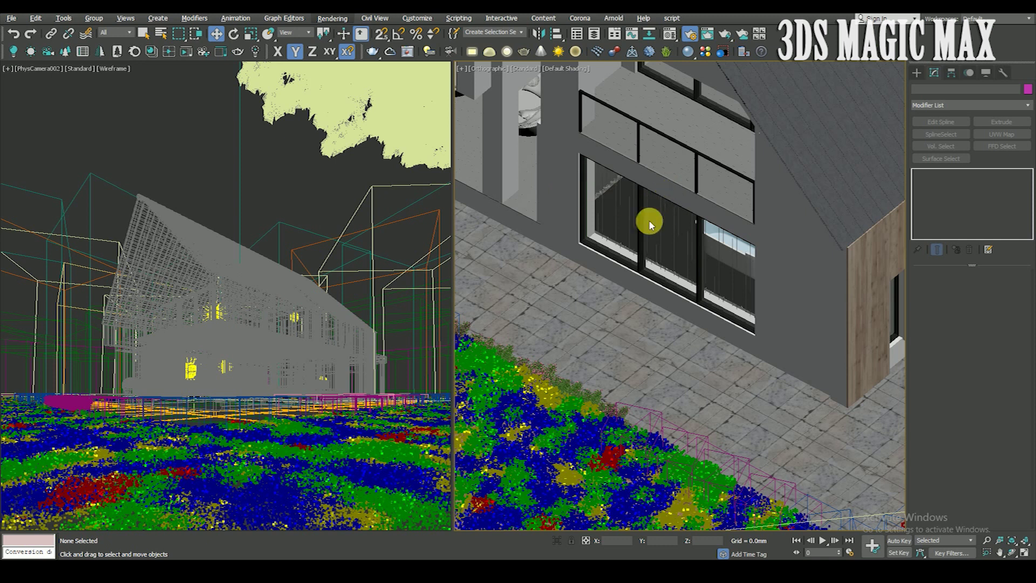
{"action": "left_click", "coordinate": [635, 181]}
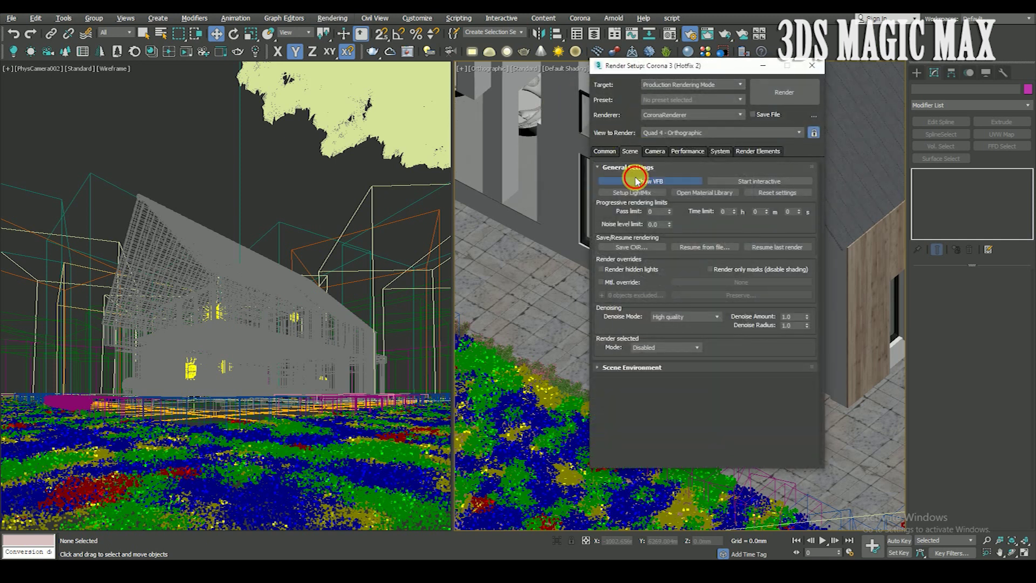
{"action": "left_click", "coordinate": [523, 118]}
{"action": "left_click", "coordinate": [273, 323]}
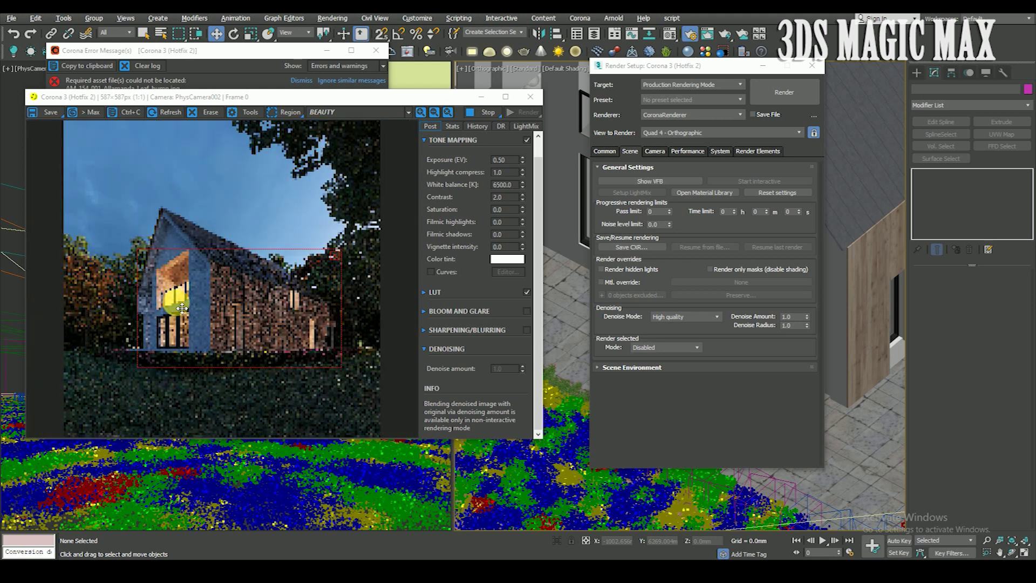
Scroll through the missing-asset error log and close it
{"action": "scroll", "coordinate": [193, 302], "scroll_direction": "up", "scroll_amount": 1}
{"action": "scroll", "coordinate": [195, 310], "scroll_direction": "up", "scroll_amount": 1}
{"action": "scroll", "coordinate": [196, 318], "scroll_direction": "up", "scroll_amount": 1}
{"action": "scroll", "coordinate": [196, 318], "scroll_direction": "down", "scroll_amount": 2}
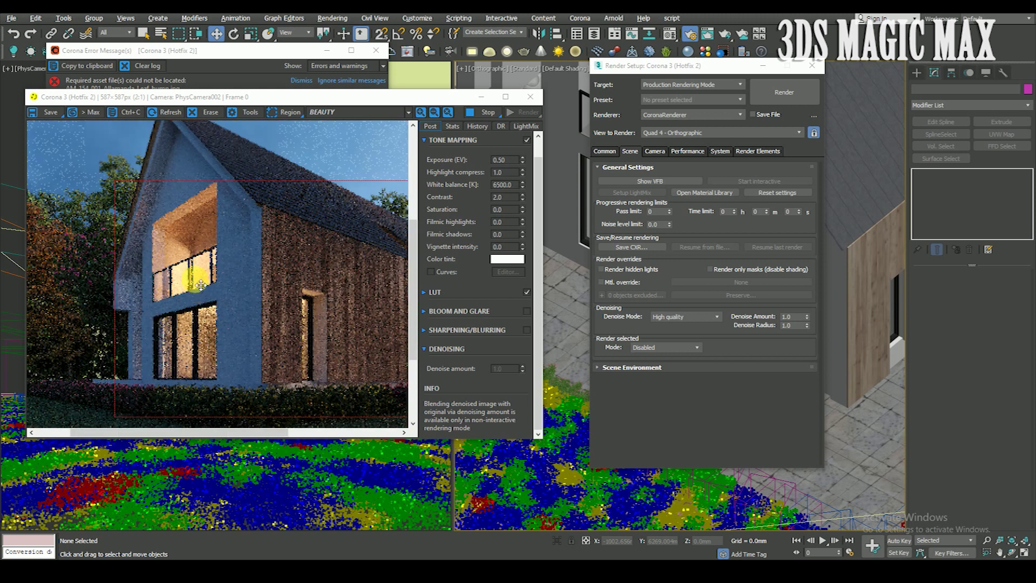
{"action": "scroll", "coordinate": [194, 278], "scroll_direction": "down", "scroll_amount": 1}
{"action": "scroll", "coordinate": [213, 289], "scroll_direction": "down", "scroll_amount": 1}
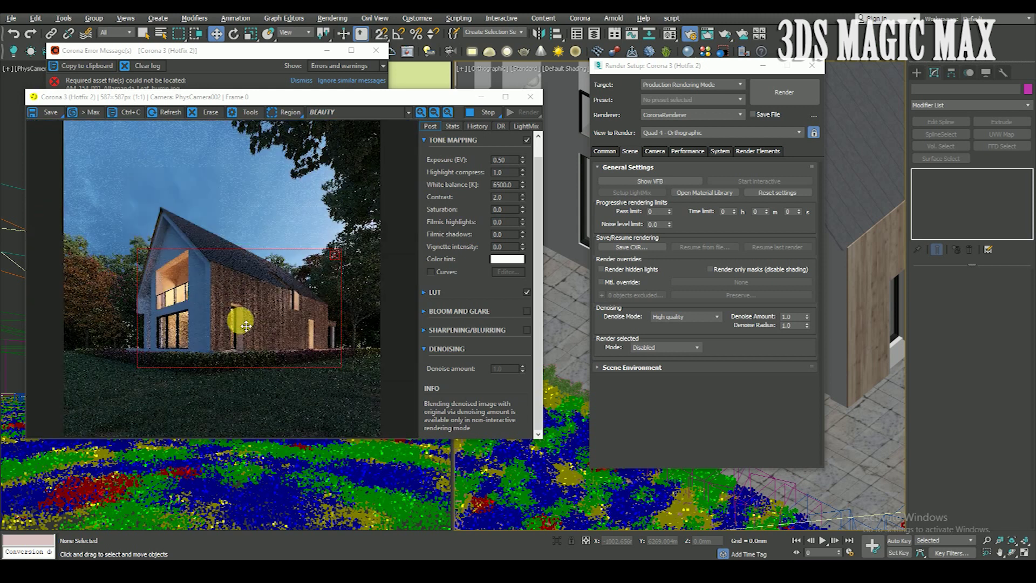
{"action": "scroll", "coordinate": [284, 319], "scroll_direction": "up", "scroll_amount": 1}
{"action": "scroll", "coordinate": [290, 312], "scroll_direction": "down", "scroll_amount": 1}
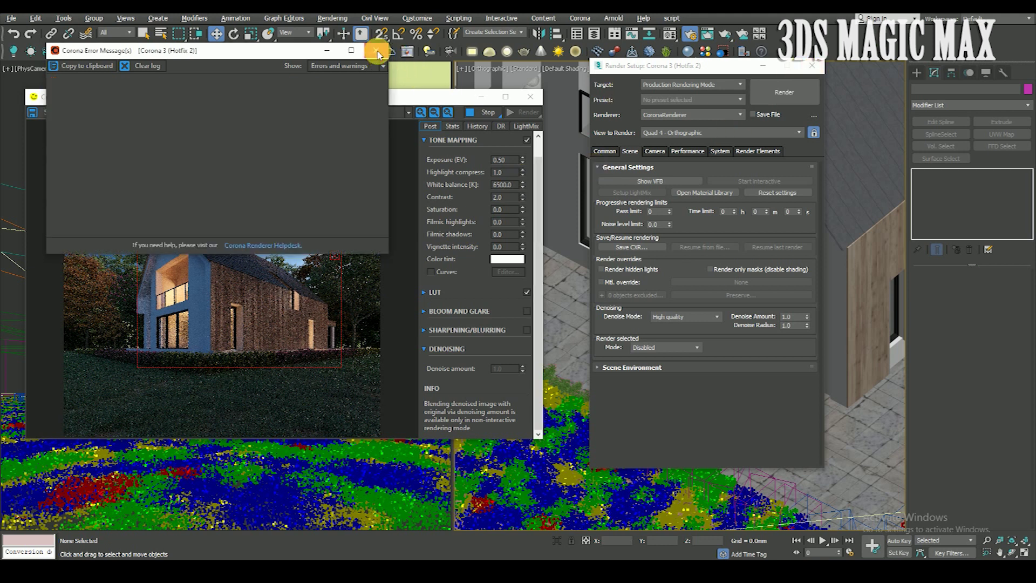
{"action": "left_click", "coordinate": [376, 50]}
{"action": "left_click", "coordinate": [115, 32]}
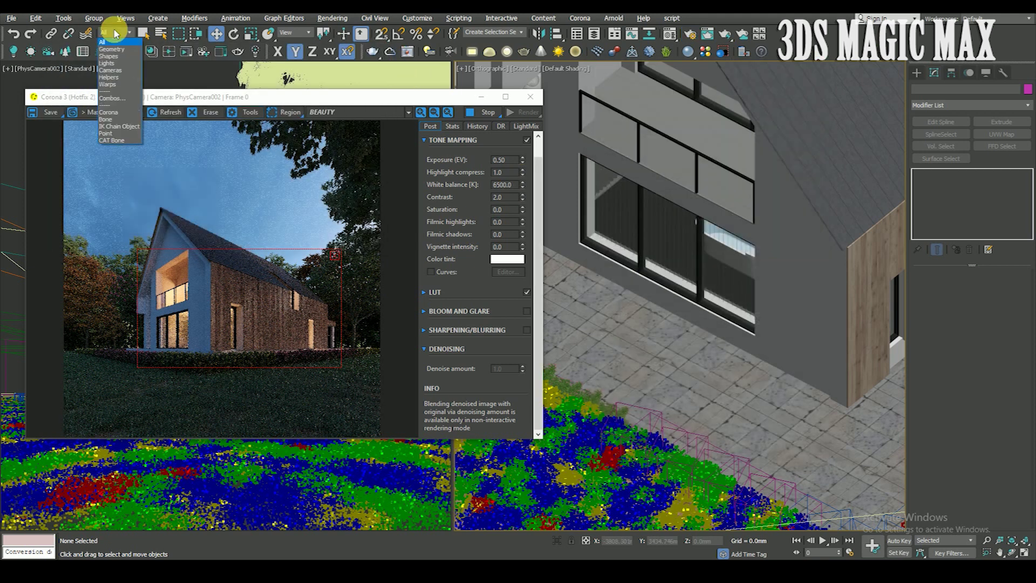
Set the selection filter to Lights and scale down CoronaLight002 in the Top view
{"action": "left_click", "coordinate": [108, 63]}
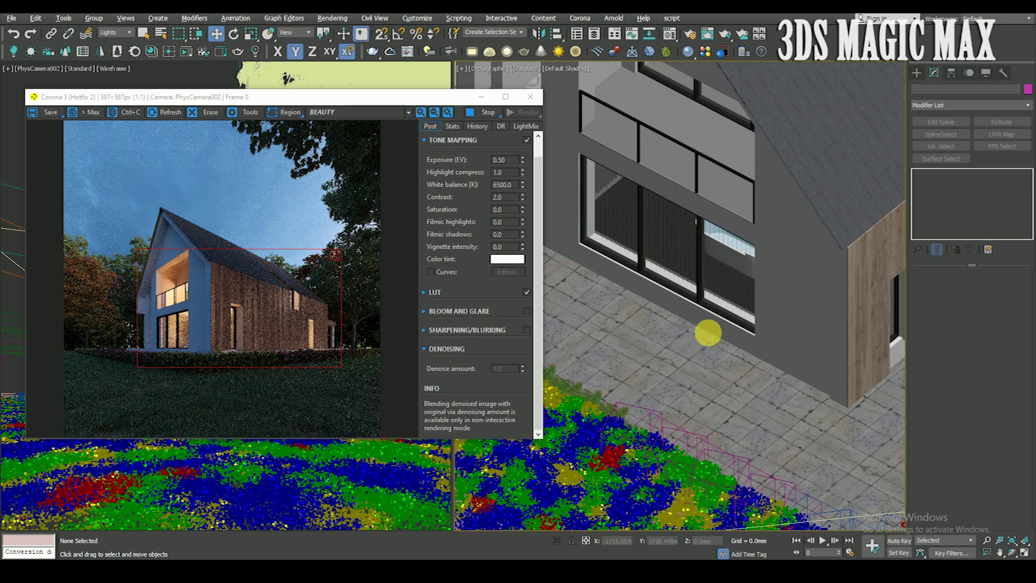
{"action": "scroll", "coordinate": [728, 261], "scroll_direction": "down", "scroll_amount": 3}
{"action": "left_click", "coordinate": [766, 119]}
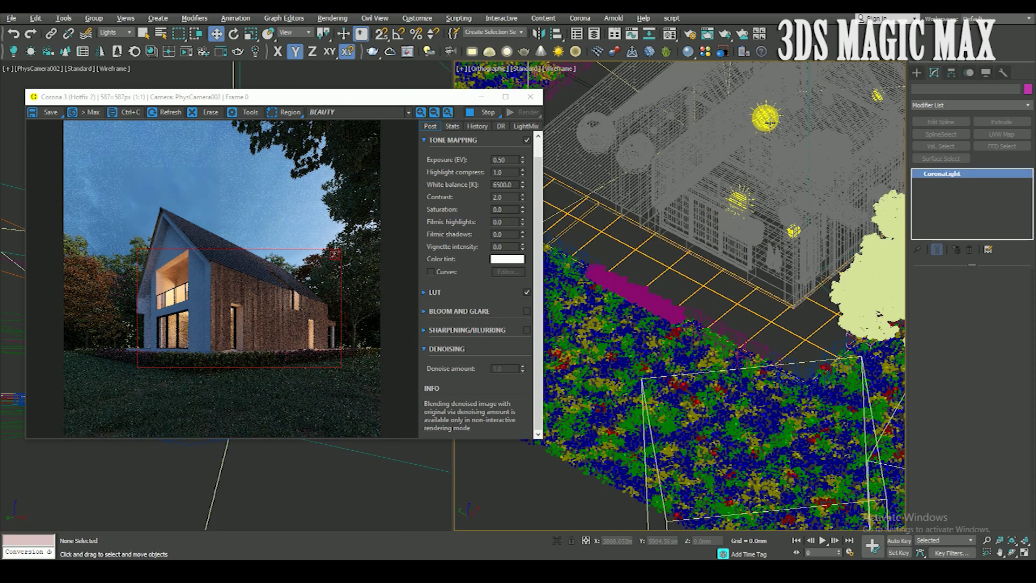
{"action": "key", "text": "t"}
{"action": "key", "text": "z"}
{"action": "scroll", "coordinate": [722, 269], "scroll_direction": "down", "scroll_amount": 2}
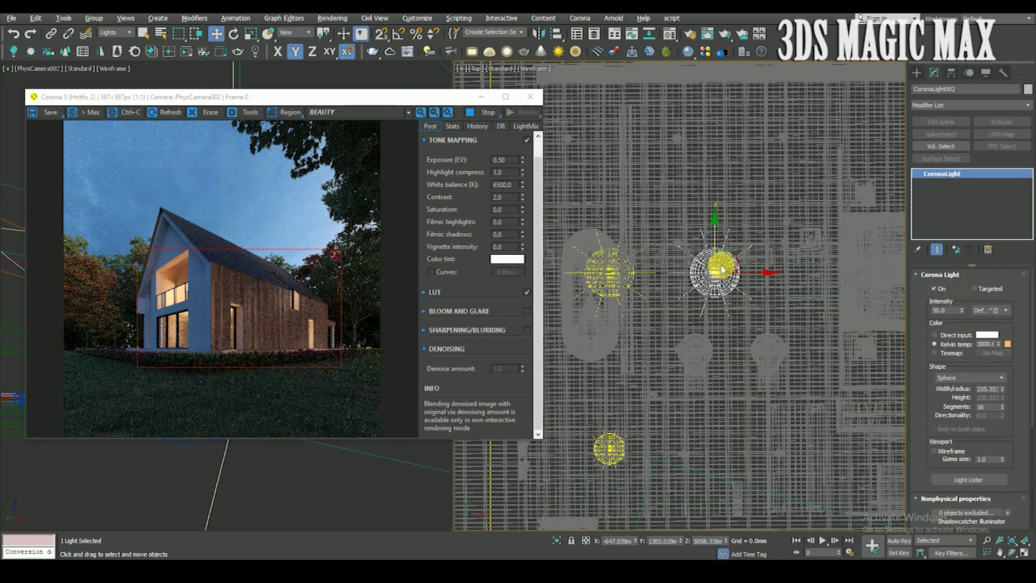
{"action": "key", "text": "r"}
{"action": "left_click_drag", "start_coordinate": [716, 272], "coordinate": [722, 310]}
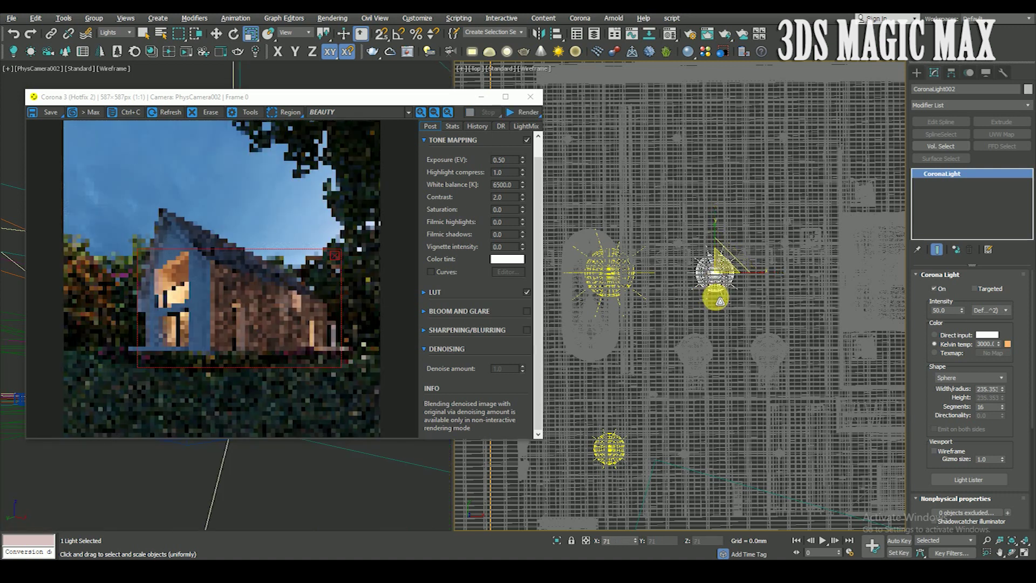
{"action": "key", "text": "w"}
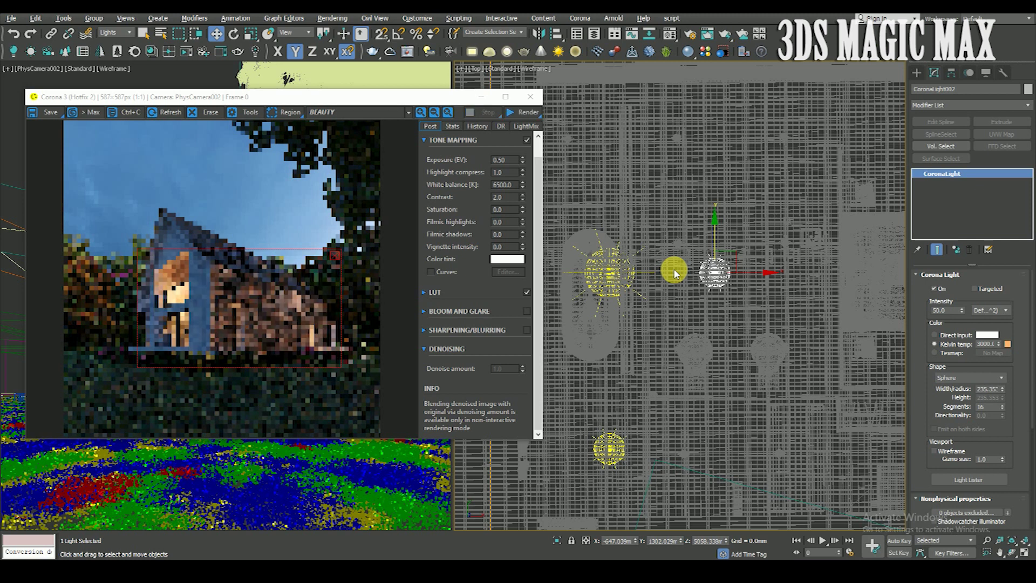
Zoom and pan the Top view out to see more of the scene
{"action": "scroll", "coordinate": [180, 292], "scroll_direction": "up", "scroll_amount": 3}
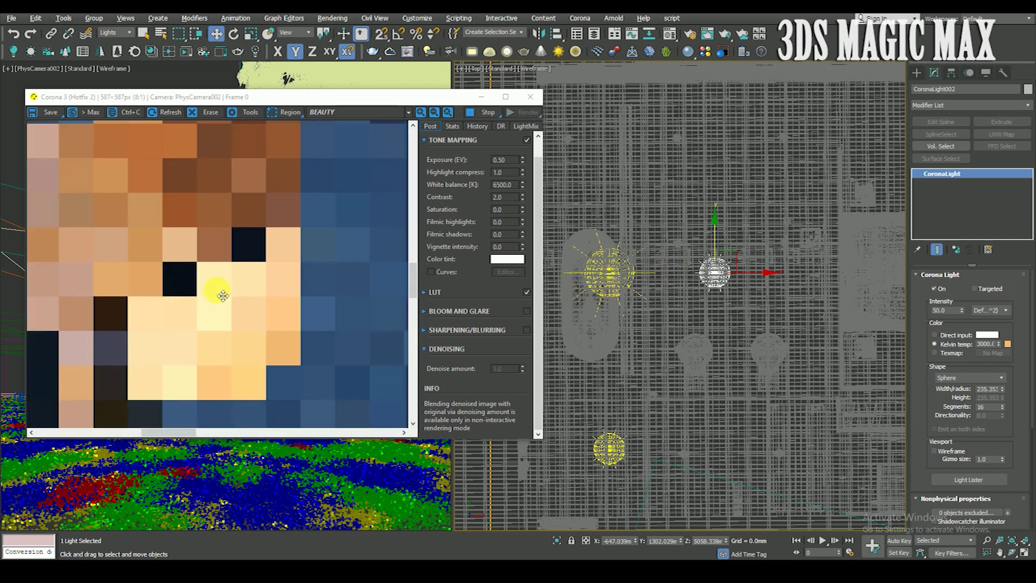
{"action": "scroll", "coordinate": [216, 294], "scroll_direction": "down", "scroll_amount": 2}
{"action": "scroll", "coordinate": [219, 295], "scroll_direction": "down", "scroll_amount": 1}
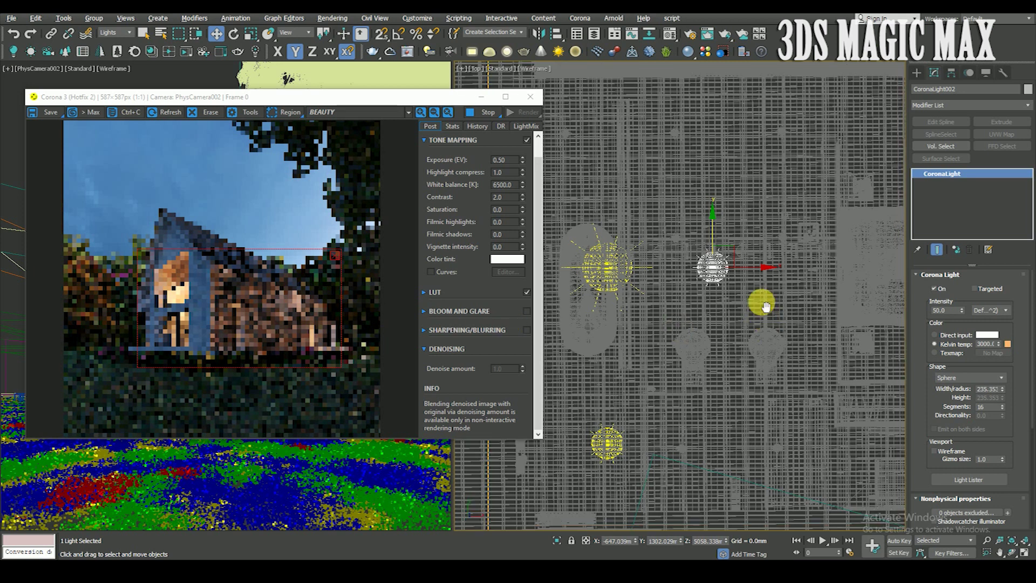
{"action": "middle_click_drag", "start_coordinate": [761, 300], "coordinate": [734, 209]}
{"action": "scroll", "coordinate": [726, 200], "scroll_direction": "down", "scroll_amount": 2}
{"action": "scroll", "coordinate": [726, 202], "scroll_direction": "down", "scroll_amount": 1}
{"action": "scroll", "coordinate": [725, 215], "scroll_direction": "down", "scroll_amount": 1}
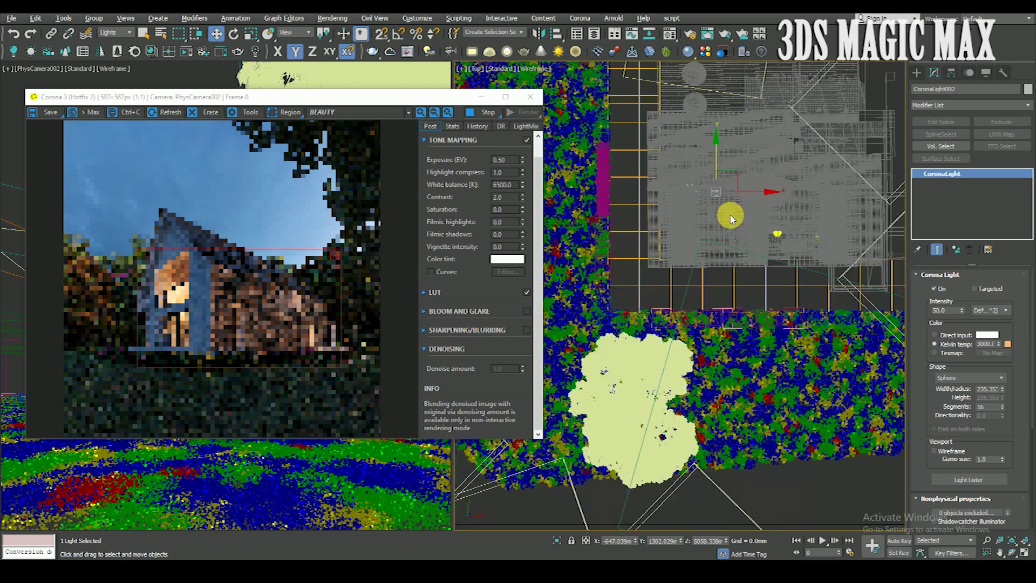
{"action": "scroll", "coordinate": [715, 234], "scroll_direction": "down", "scroll_amount": 1}
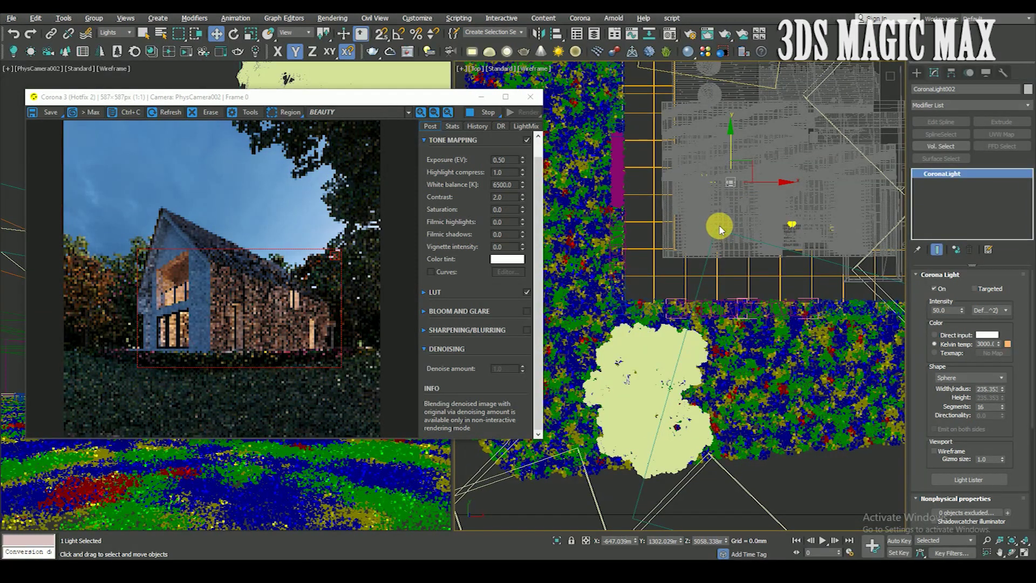
Clone the light as CoronaLight006 and draw a render region around the tree
{"action": "mouse_move", "coordinate": [748, 167]}
{"action": "left_mouse_down", "text": "shift"}
{"action": "mouse_move", "coordinate": [689, 328]}
{"action": "mouse_move", "coordinate": [696, 340]}
{"action": "left_mouse_up", "text": "shift"}
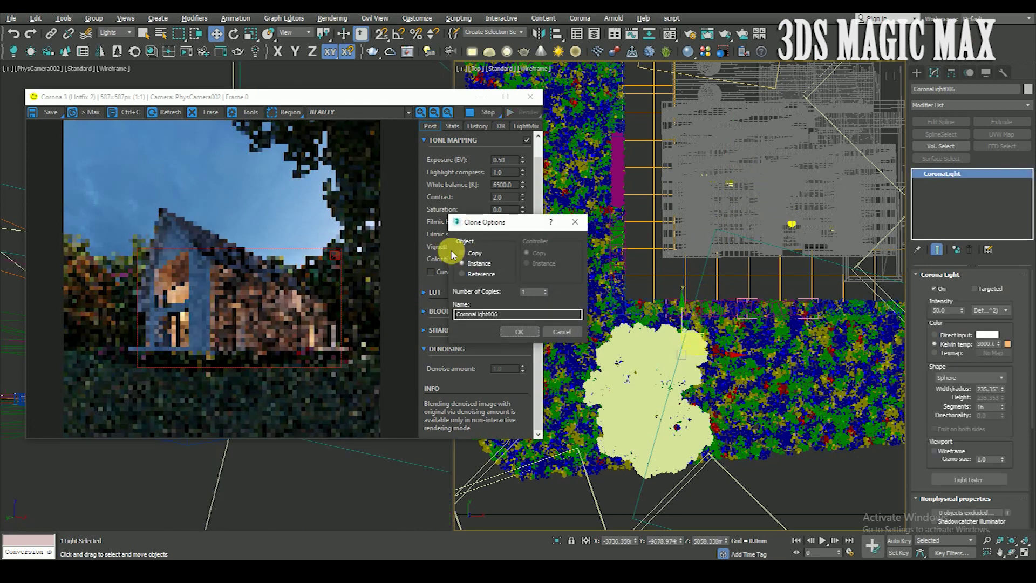
{"action": "left_click", "coordinate": [519, 331]}
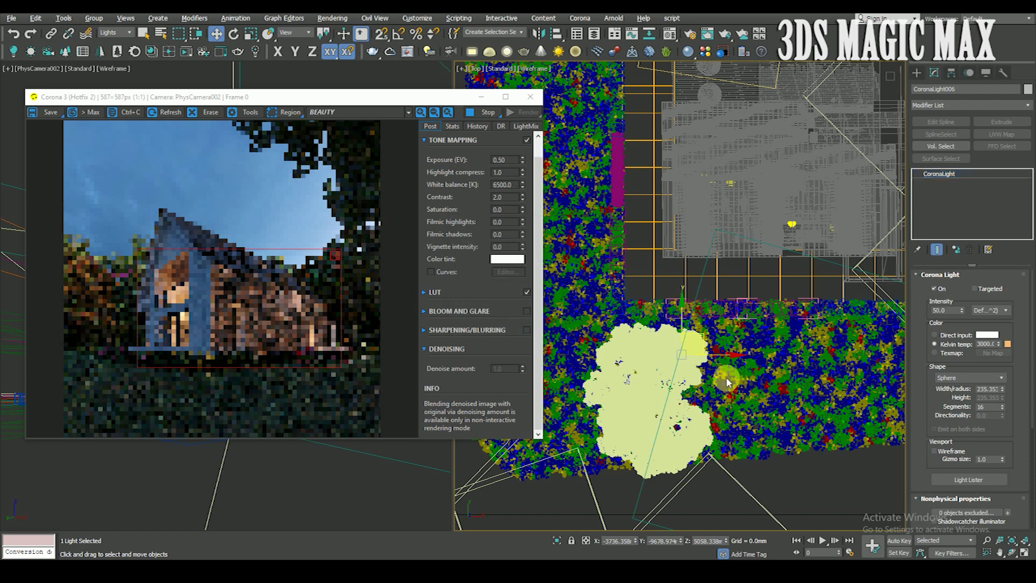
{"action": "mouse_move", "coordinate": [384, 123]}
{"action": "left_mouse_down"}
{"action": "mouse_move", "coordinate": [182, 243]}
{"action": "mouse_move", "coordinate": [221, 397]}
{"action": "left_mouse_up"}
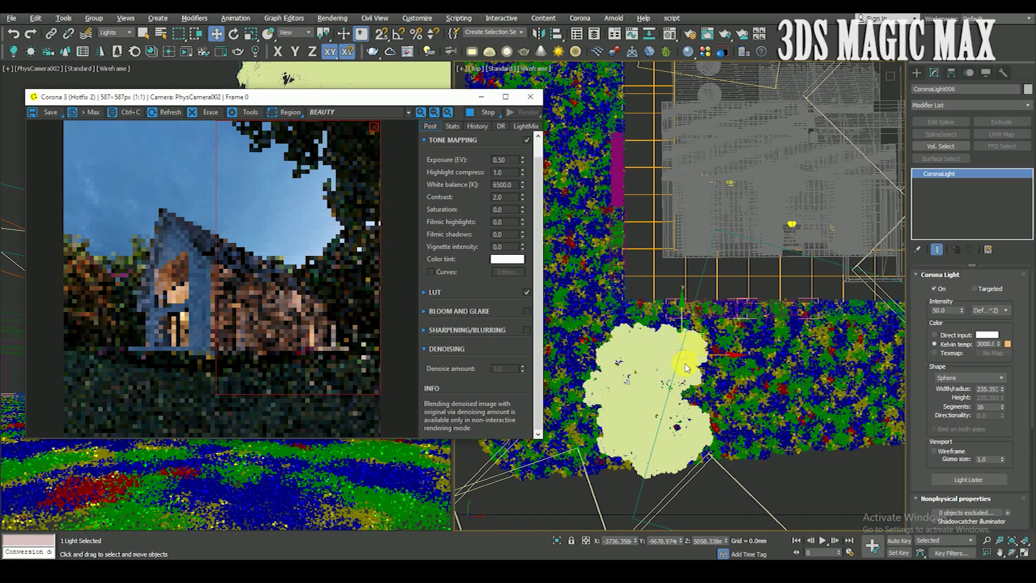
Turn on 2.5D snapping and enlarge CoronaLight006 in the Top view
{"action": "middle_click_drag", "start_coordinate": [689, 362], "coordinate": [696, 368]}
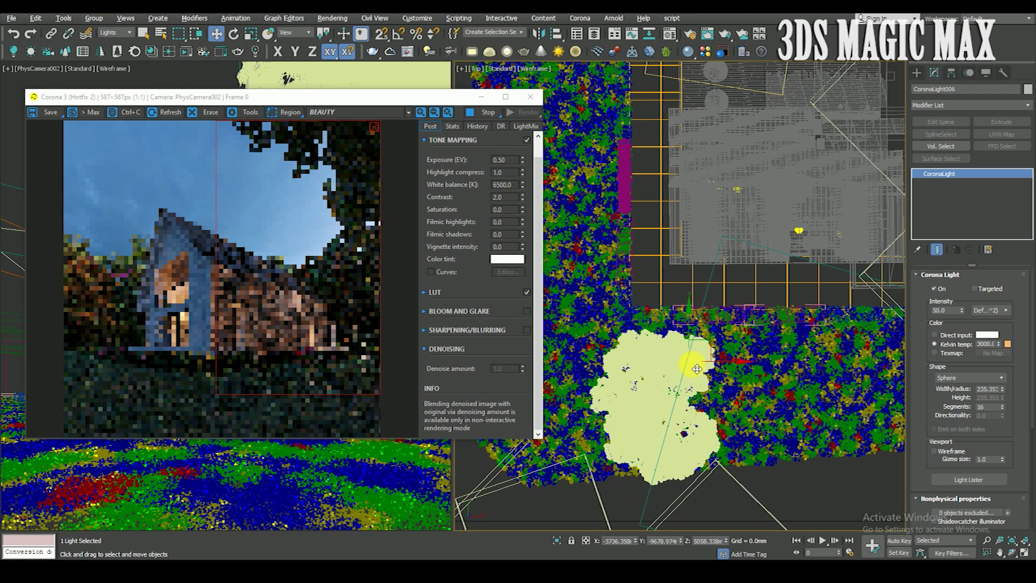
{"action": "key", "text": "s"}
{"action": "key", "text": "s"}
{"action": "scroll", "coordinate": [700, 373], "scroll_direction": "up", "scroll_amount": 4}
{"action": "key", "text": "r"}
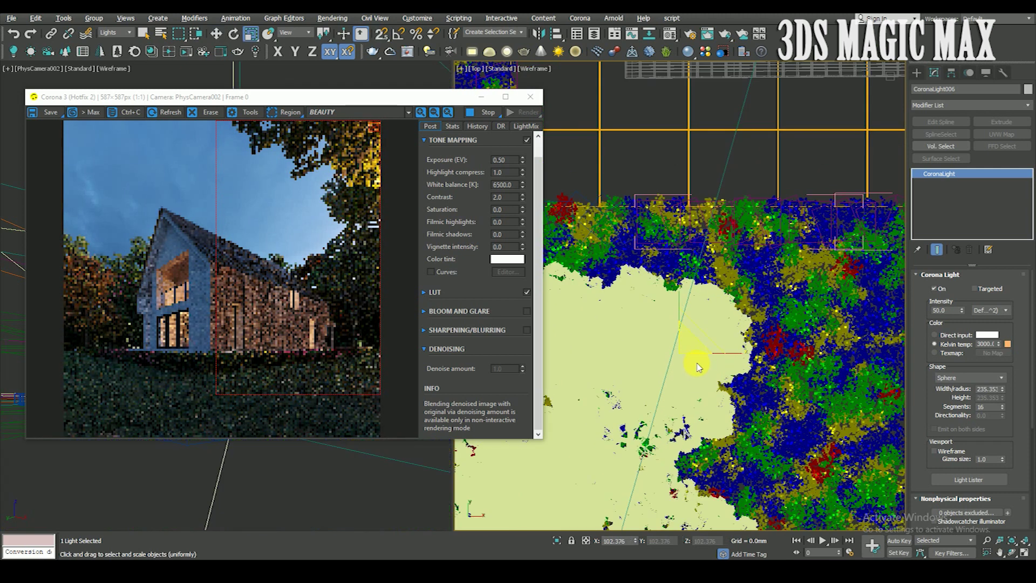
{"action": "left_click_drag", "start_coordinate": [681, 354], "coordinate": [699, 284]}
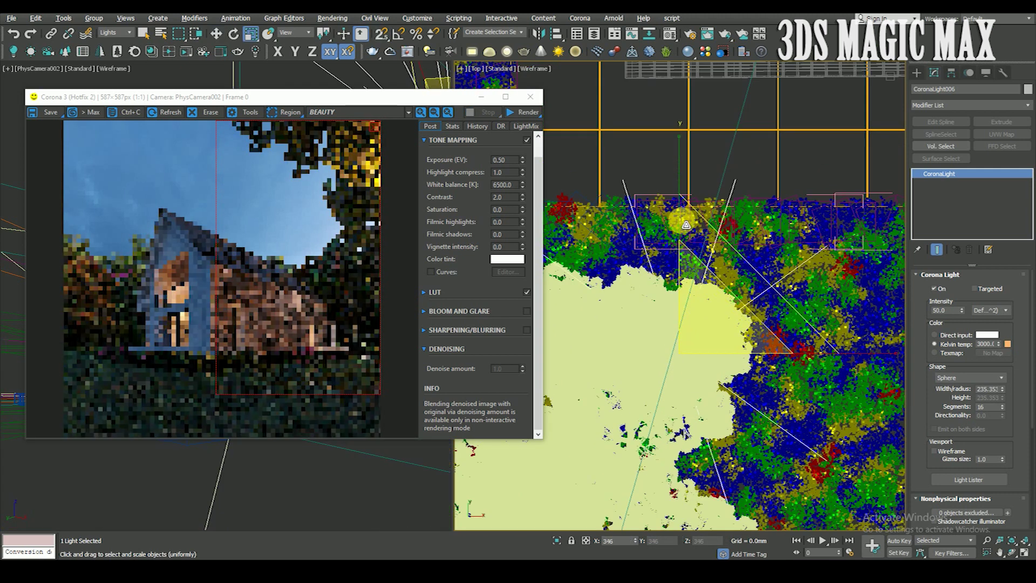
{"action": "scroll", "coordinate": [701, 324], "scroll_direction": "down", "scroll_amount": 3}
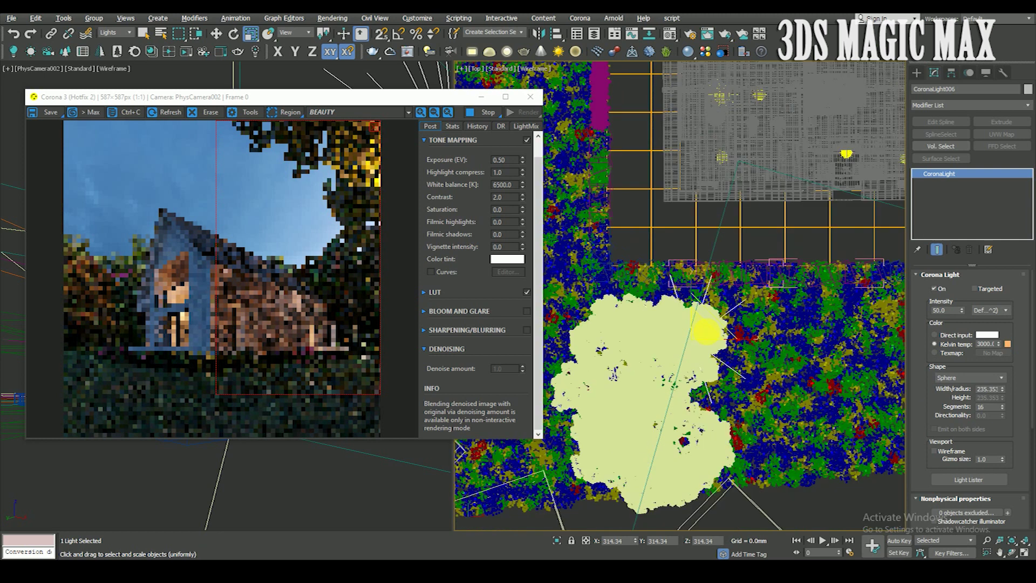
{"action": "scroll", "coordinate": [702, 324], "scroll_direction": "down", "scroll_amount": 1}
In the Left view, lower CoronaLight006 under the canopy, shrink it, and nudge it toward the trunk
{"action": "key", "text": "l"}
{"action": "scroll", "coordinate": [739, 303], "scroll_direction": "up", "scroll_amount": 3}
{"action": "scroll", "coordinate": [747, 282], "scroll_direction": "down", "scroll_amount": 2}
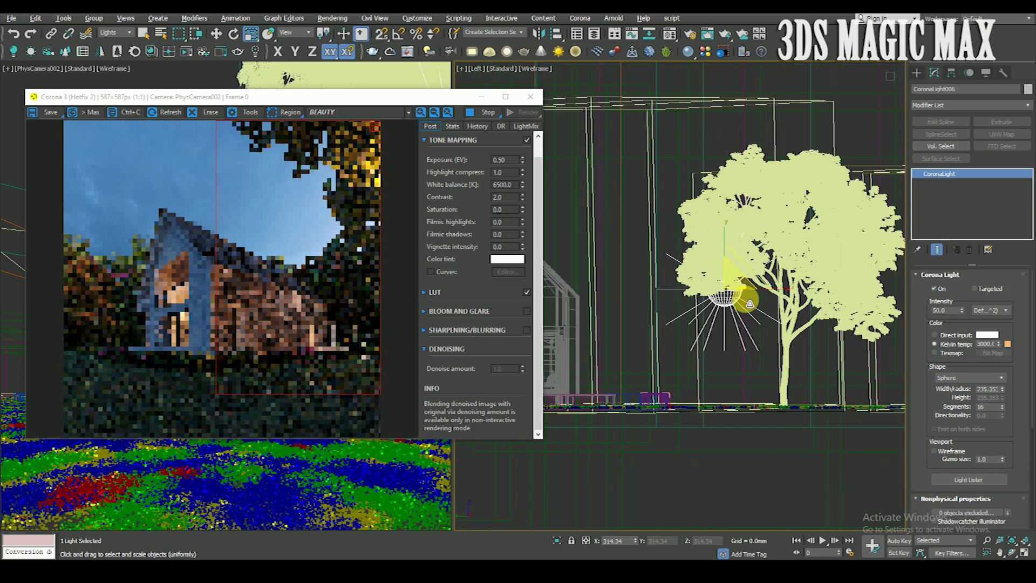
{"action": "scroll", "coordinate": [750, 286], "scroll_direction": "up", "scroll_amount": 2}
{"action": "key", "text": "w"}
{"action": "left_click_drag", "start_coordinate": [731, 265], "coordinate": [770, 369]}
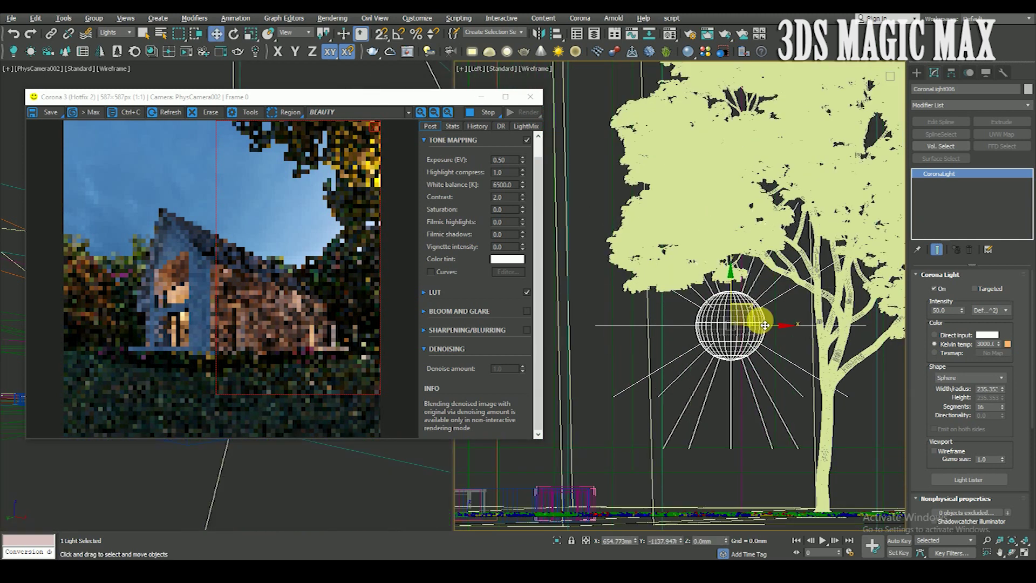
{"action": "key", "text": "r"}
{"action": "left_click_drag", "start_coordinate": [744, 373], "coordinate": [753, 444]}
{"action": "key", "text": "w"}
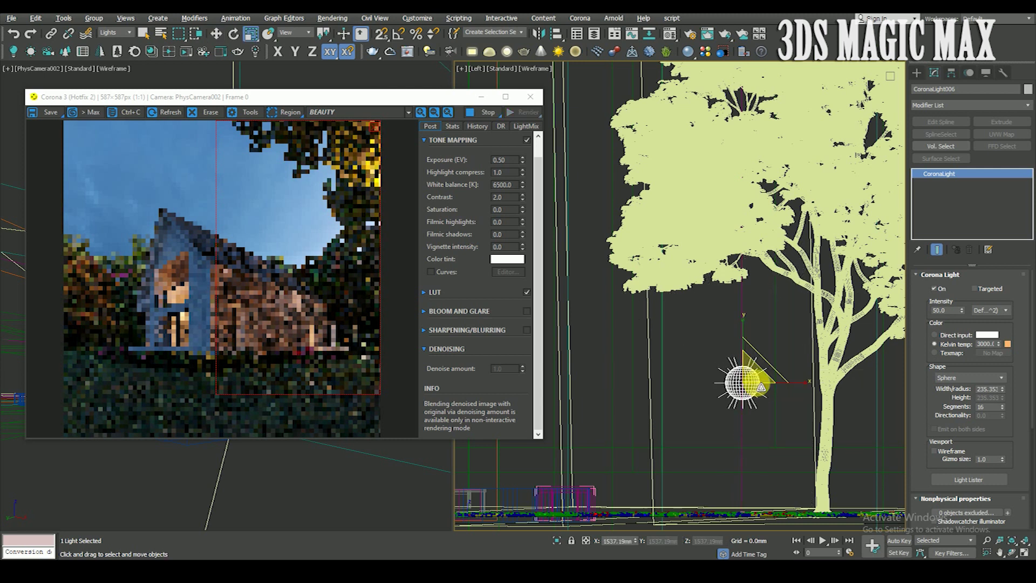
{"action": "left_click_drag", "start_coordinate": [771, 372], "coordinate": [777, 365]}
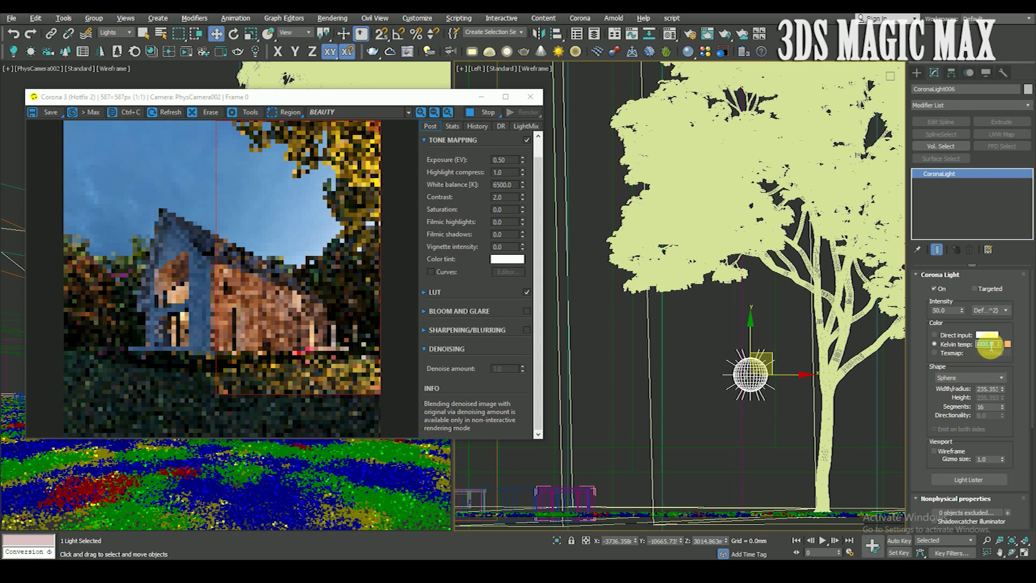
Set CoronaLight006 to 4500 K and intensity 10, then stretch the render region down
{"action": "type", "text": "4500"}
{"action": "left_click", "coordinate": [990, 346]}
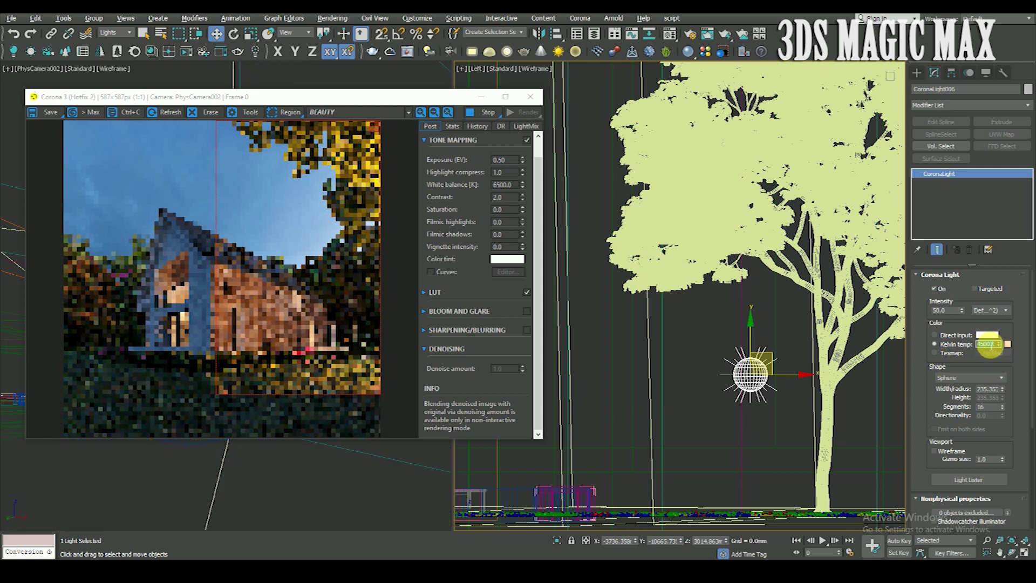
{"action": "left_click", "coordinate": [948, 312]}
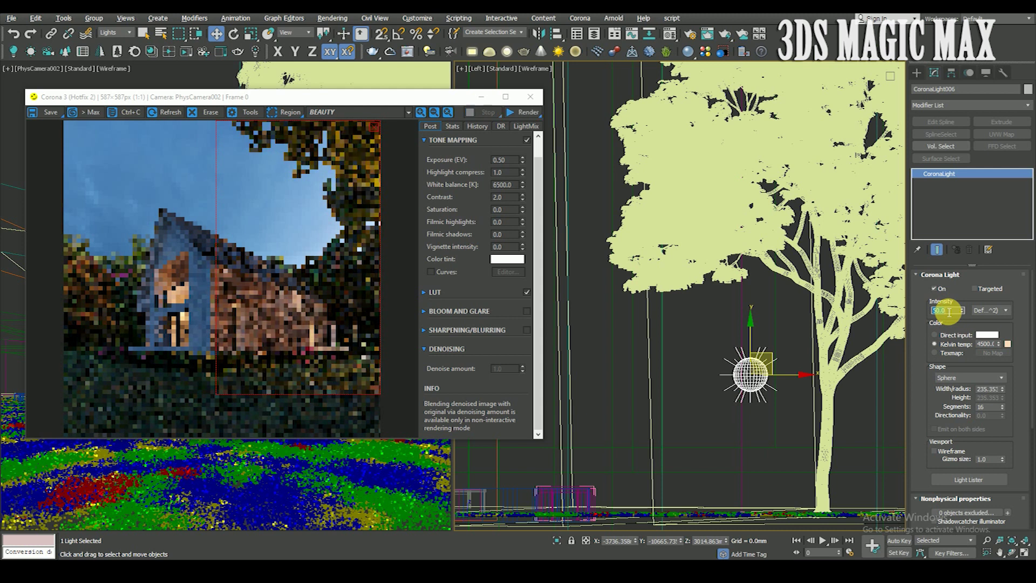
{"action": "type", "text": "10"}
{"action": "key", "text": "Return"}
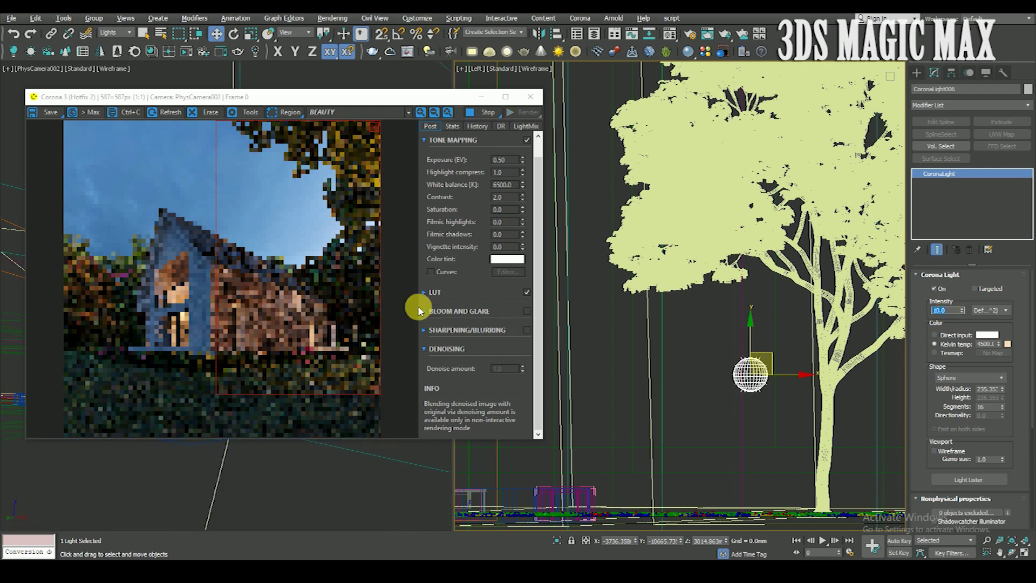
{"action": "left_click_drag", "start_coordinate": [386, 397], "coordinate": [396, 451]}
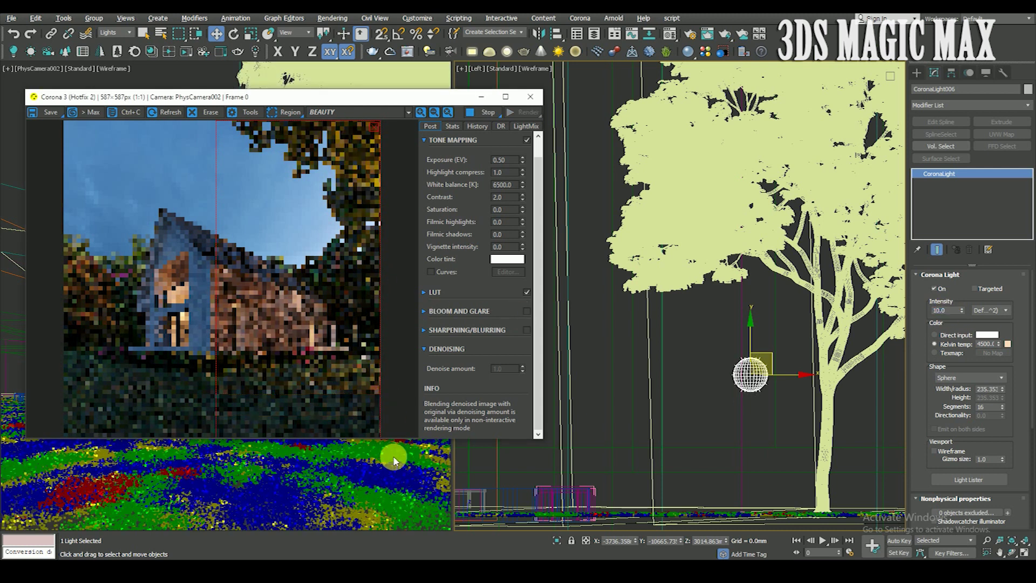
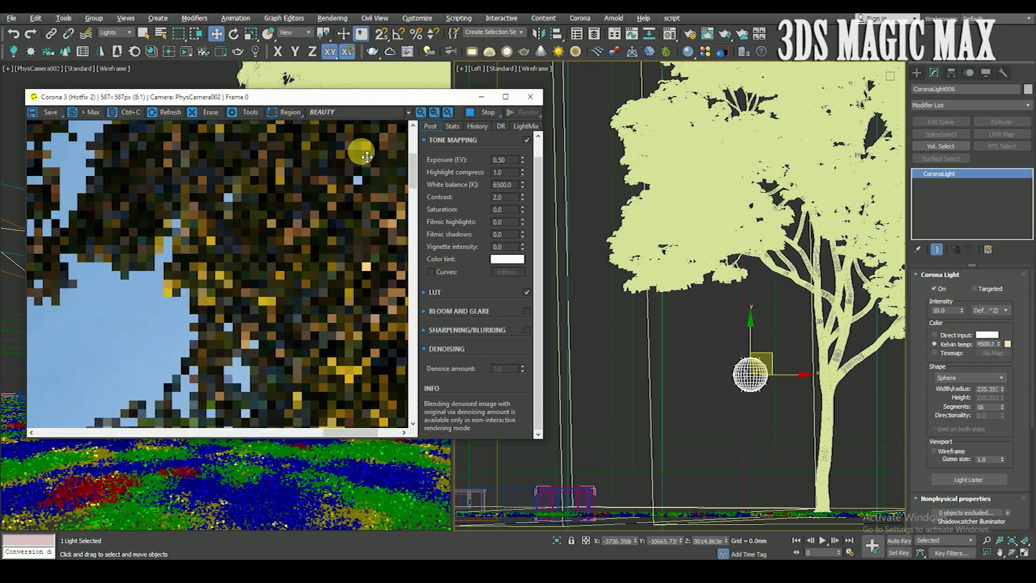
Raise the tree-side sphere light CoronaLight006 to intensity 20
{"action": "scroll", "coordinate": [370, 167], "scroll_direction": "up", "scroll_amount": 1}
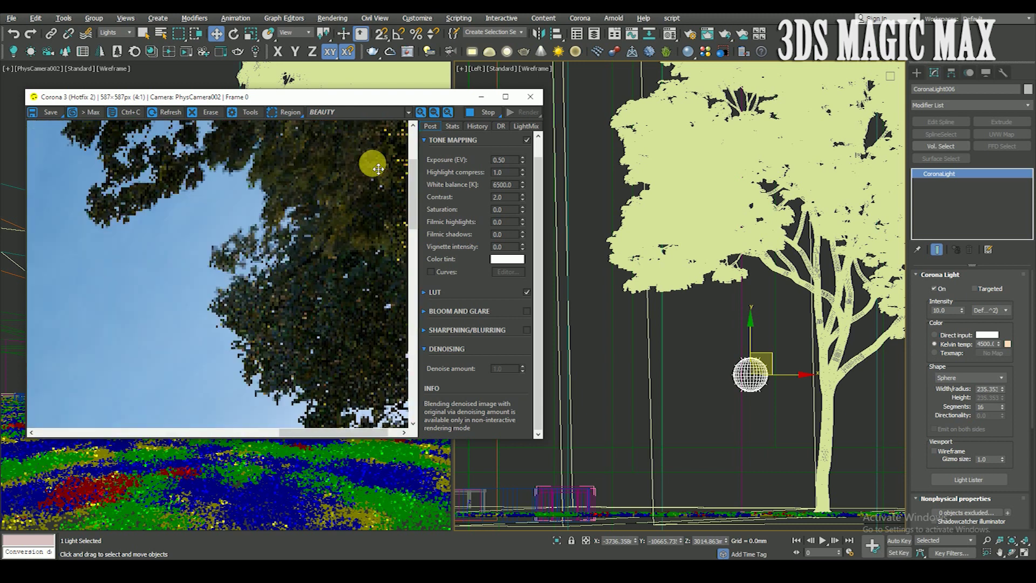
{"action": "scroll", "coordinate": [393, 153], "scroll_direction": "down", "scroll_amount": 1}
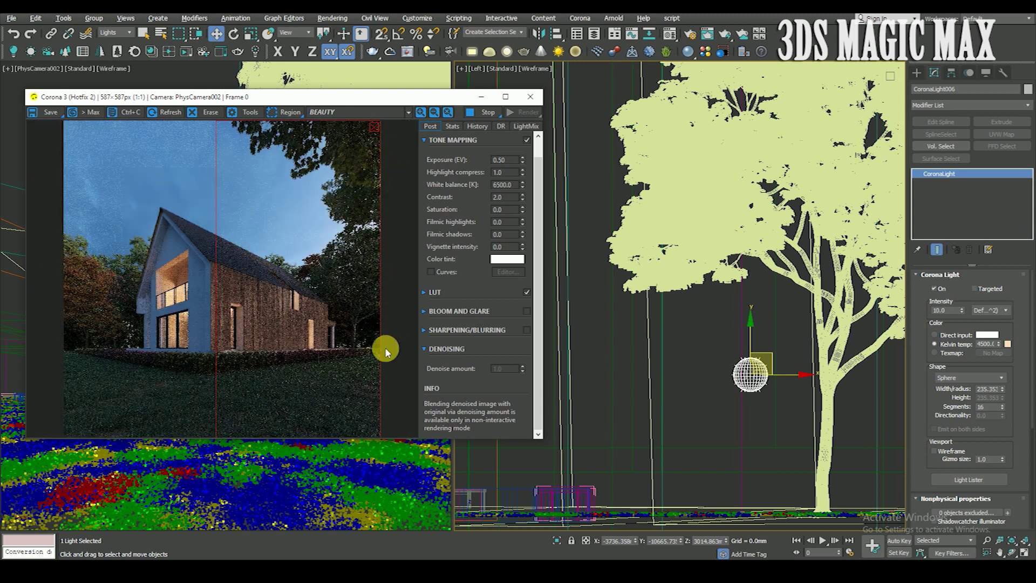
{"action": "scroll", "coordinate": [357, 378], "scroll_direction": "up", "scroll_amount": 1}
{"action": "scroll", "coordinate": [382, 363], "scroll_direction": "down", "scroll_amount": 1}
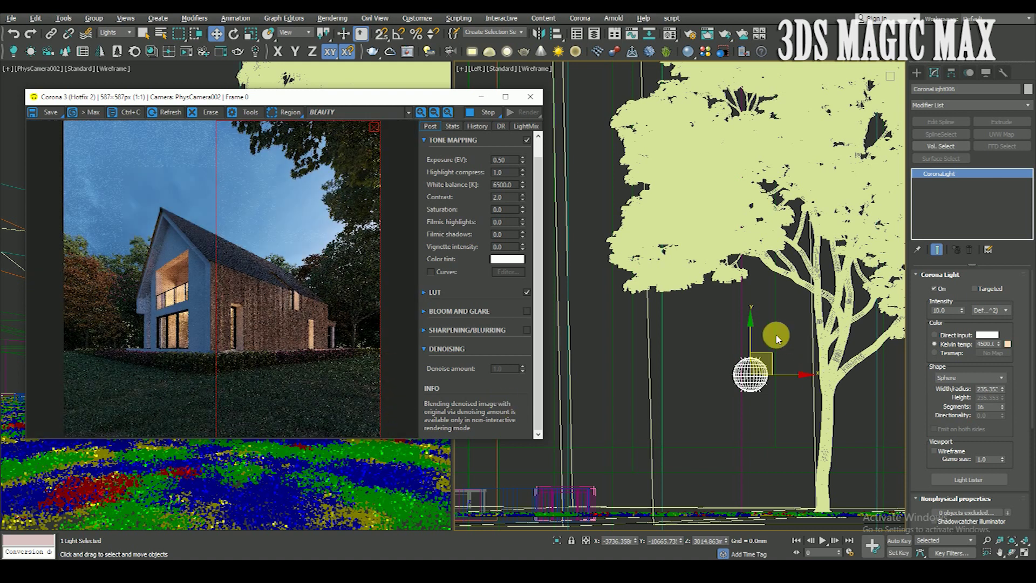
{"action": "scroll", "coordinate": [775, 332], "scroll_direction": "down", "scroll_amount": 1}
{"action": "middle_click_drag", "start_coordinate": [777, 400], "coordinate": [761, 344]}
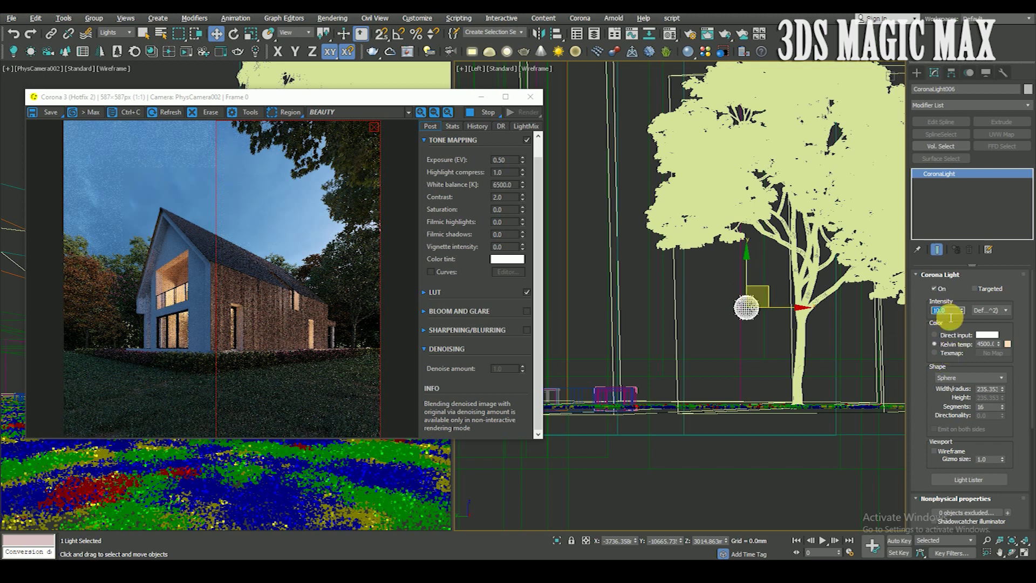
{"action": "type", "text": "20"}
{"action": "key", "text": "Return"}
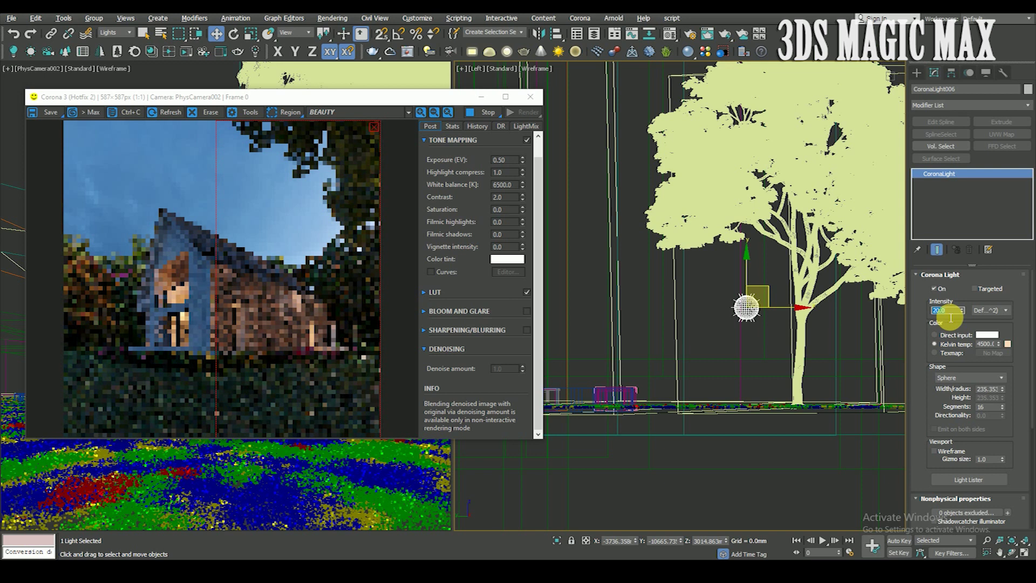
Inspect the tree canopy in the interactive render at the brighter light level
{"action": "scroll", "coordinate": [349, 286], "scroll_direction": "up", "scroll_amount": 1}
{"action": "scroll", "coordinate": [352, 289], "scroll_direction": "up", "scroll_amount": 1}
{"action": "scroll", "coordinate": [354, 291], "scroll_direction": "down", "scroll_amount": 2}
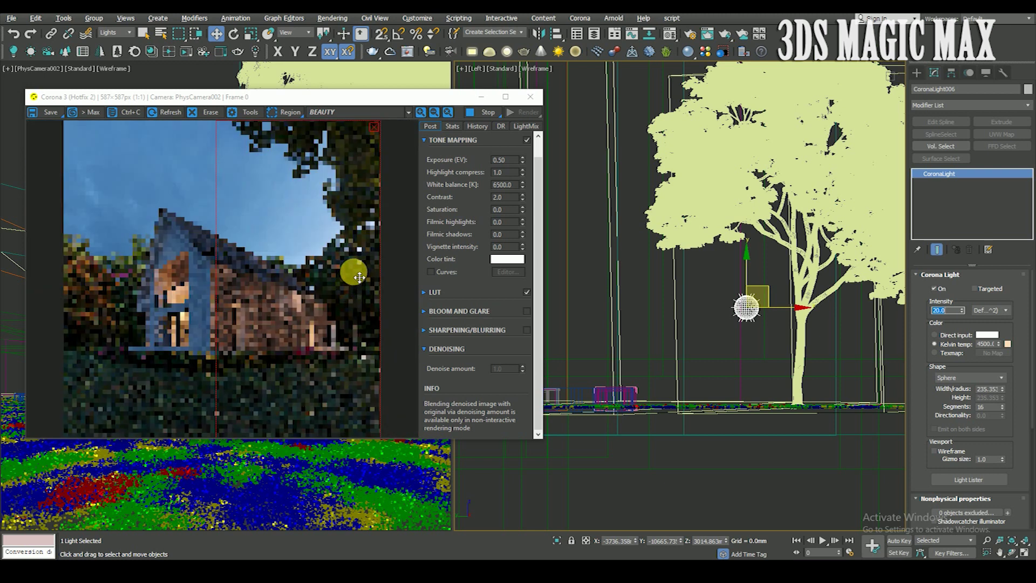
{"action": "scroll", "coordinate": [348, 189], "scroll_direction": "up", "scroll_amount": 2}
{"action": "scroll", "coordinate": [352, 232], "scroll_direction": "down", "scroll_amount": 2}
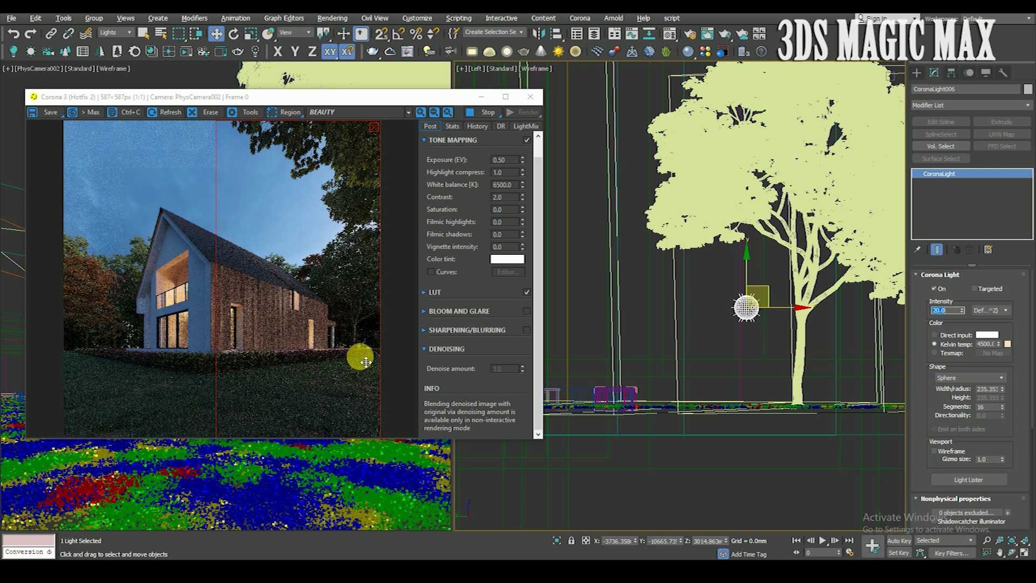
{"action": "scroll", "coordinate": [332, 145], "scroll_direction": "up", "scroll_amount": 2}
{"action": "mouse_move", "coordinate": [335, 146]}
{"action": "left_mouse_down"}
{"action": "mouse_move", "coordinate": [238, 282]}
{"action": "mouse_move", "coordinate": [352, 248]}
{"action": "left_mouse_up"}
{"action": "scroll", "coordinate": [352, 248], "scroll_direction": "down", "scroll_amount": 1}
{"action": "scroll", "coordinate": [349, 240], "scroll_direction": "down", "scroll_amount": 1}
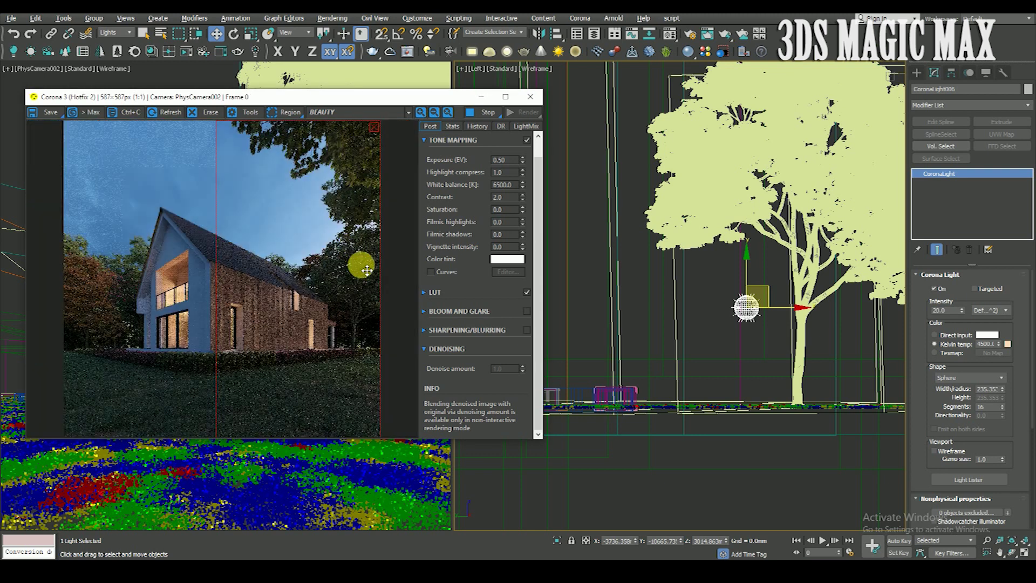
{"action": "scroll", "coordinate": [769, 319], "scroll_direction": "down", "scroll_amount": 1}
In Top view, clone the tree light as a single copy and move it up-right
{"action": "key", "text": "t"}
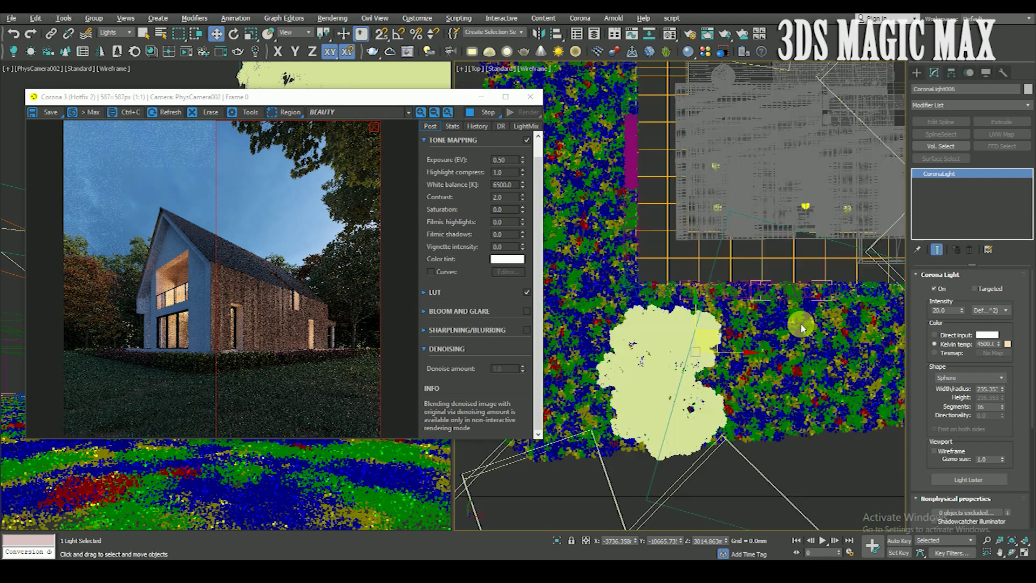
{"action": "scroll", "coordinate": [801, 322], "scroll_direction": "up", "scroll_amount": 3}
{"action": "scroll", "coordinate": [811, 322], "scroll_direction": "up", "scroll_amount": 3}
{"action": "scroll", "coordinate": [807, 324], "scroll_direction": "down", "scroll_amount": 3}
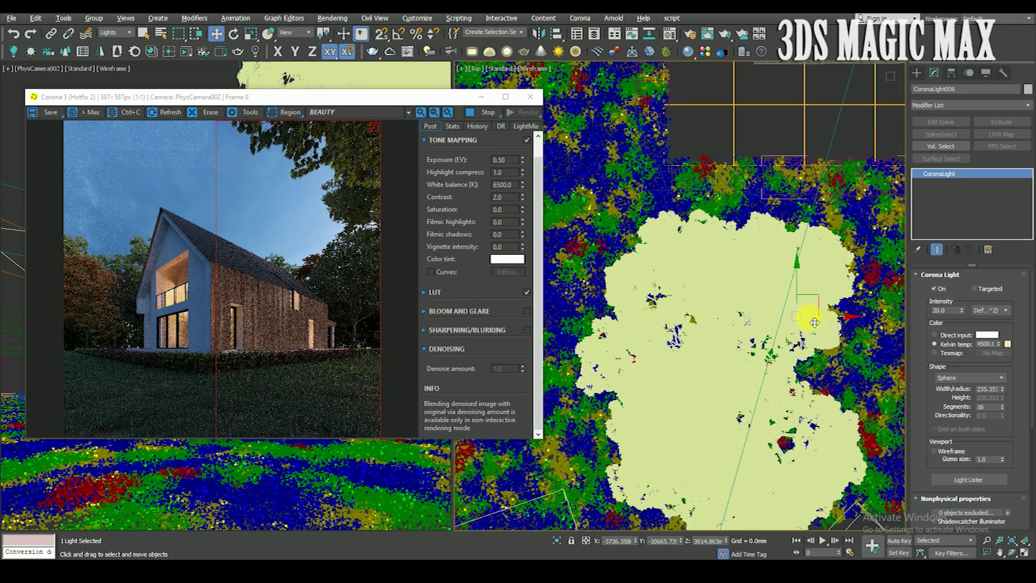
{"action": "scroll", "coordinate": [798, 329], "scroll_direction": "down", "scroll_amount": 2}
{"action": "scroll", "coordinate": [777, 377], "scroll_direction": "down", "scroll_amount": 2}
{"action": "middle_click_drag", "start_coordinate": [746, 423], "coordinate": [704, 470]}
{"action": "scroll", "coordinate": [713, 464], "scroll_direction": "down", "scroll_amount": 1}
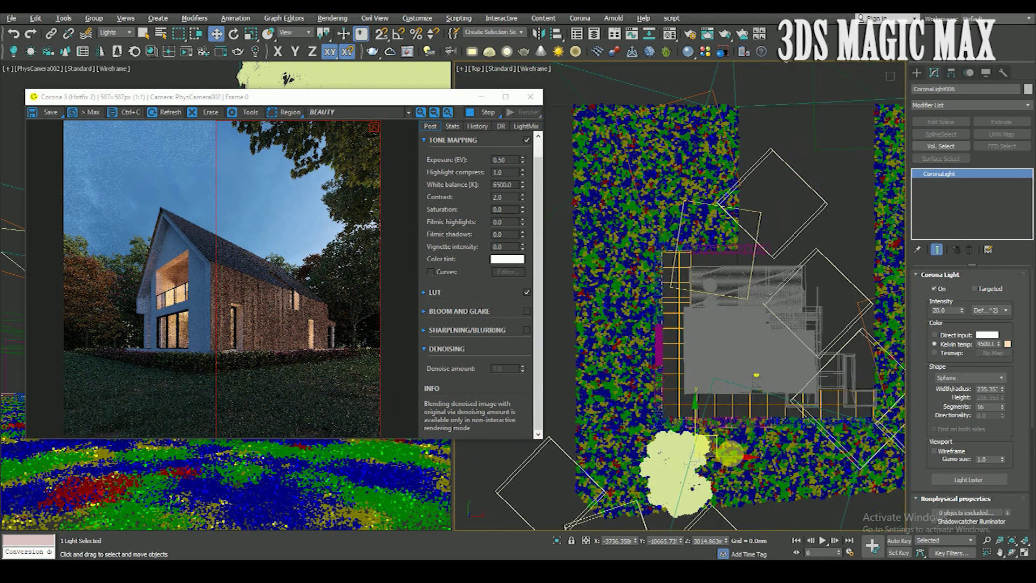
{"action": "scroll", "coordinate": [717, 449], "scroll_direction": "down", "scroll_amount": 1}
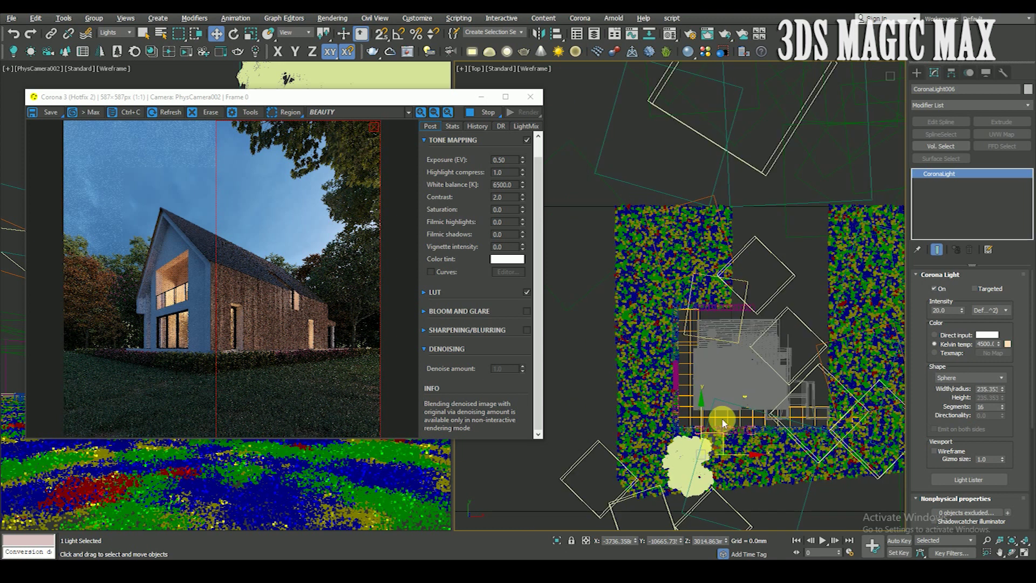
{"action": "left_click_drag", "start_coordinate": [725, 436], "coordinate": [760, 205], "text": "shift"}
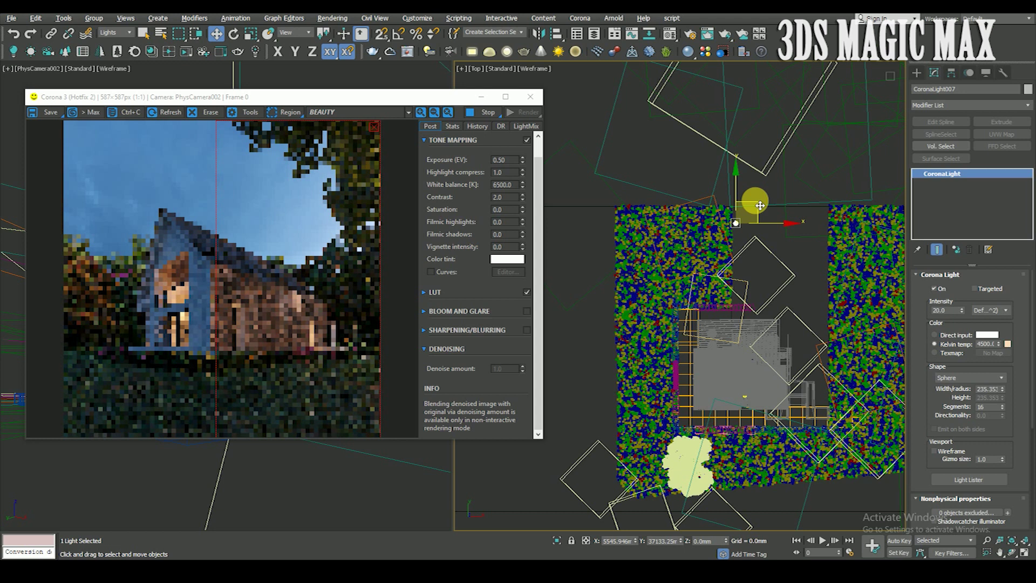
{"action": "left_click_drag", "start_coordinate": [767, 205], "coordinate": [811, 178]}
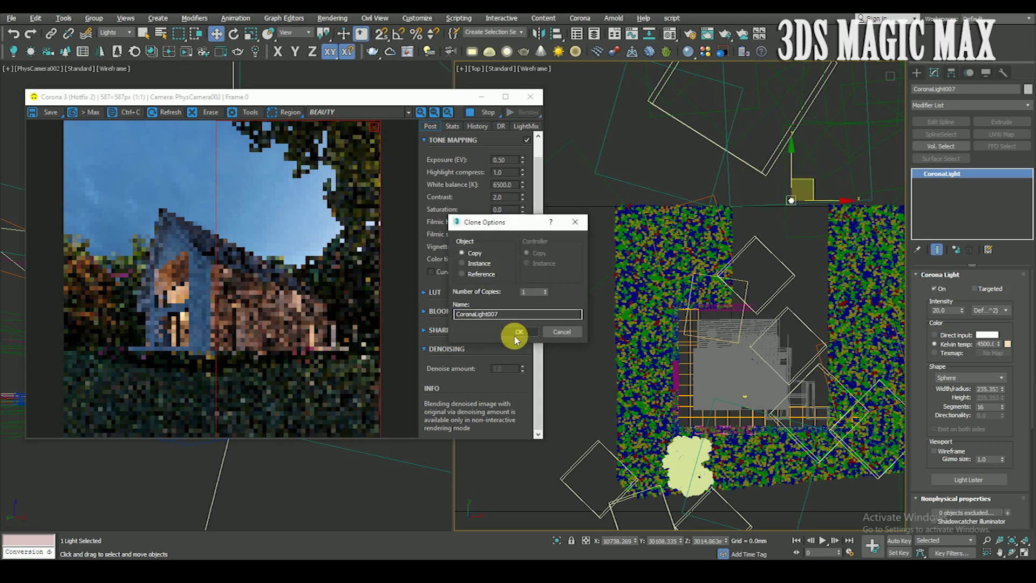
{"action": "left_click", "coordinate": [519, 331]}
Toggle Scale and Move, then drag the render region over the house's left side
{"action": "key", "text": "r"}
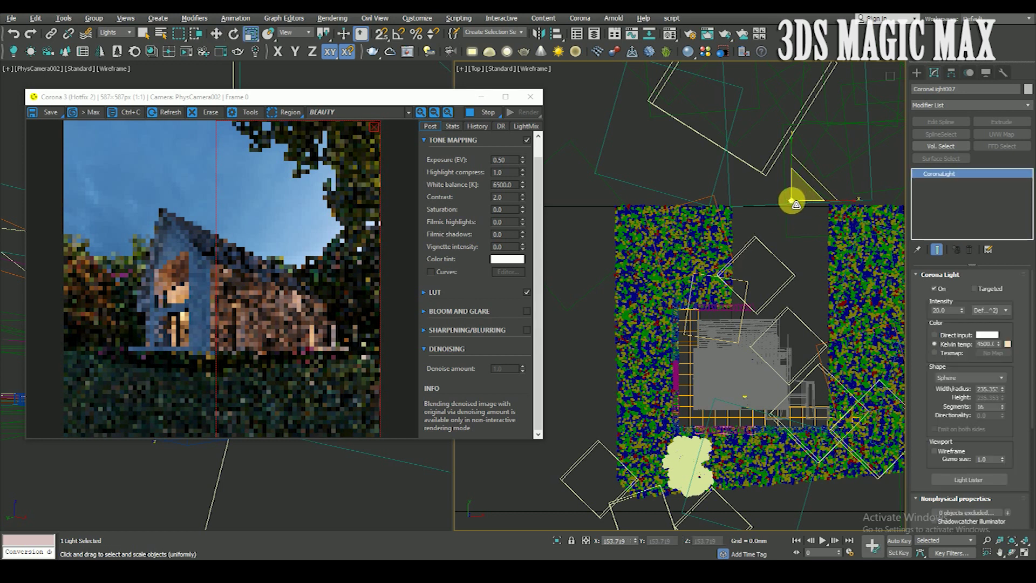
{"action": "key", "text": "w"}
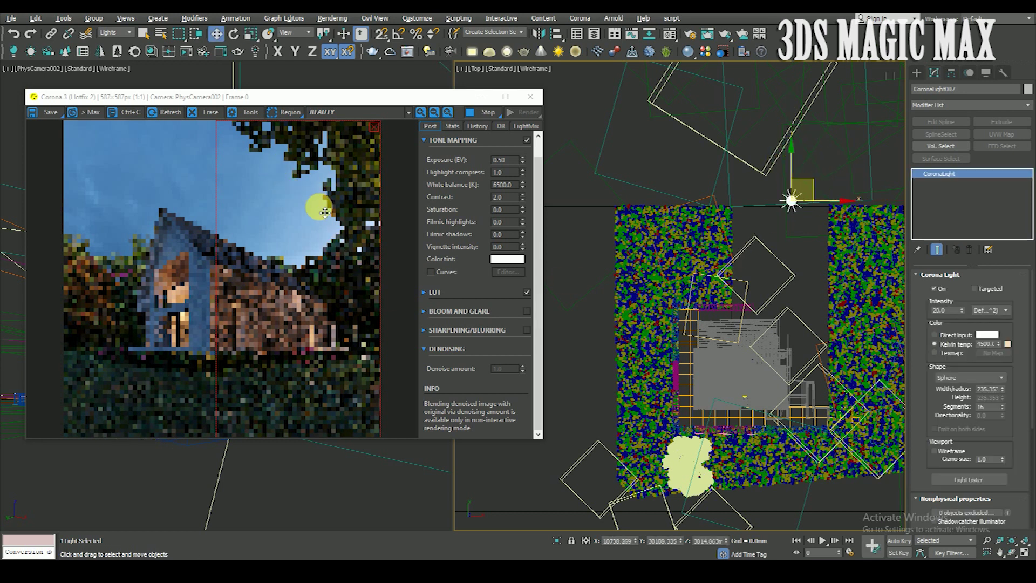
{"action": "mouse_move", "coordinate": [232, 122]}
{"action": "left_mouse_down"}
{"action": "mouse_move", "coordinate": [233, 436]}
{"action": "mouse_move", "coordinate": [239, 360]}
{"action": "left_mouse_up"}
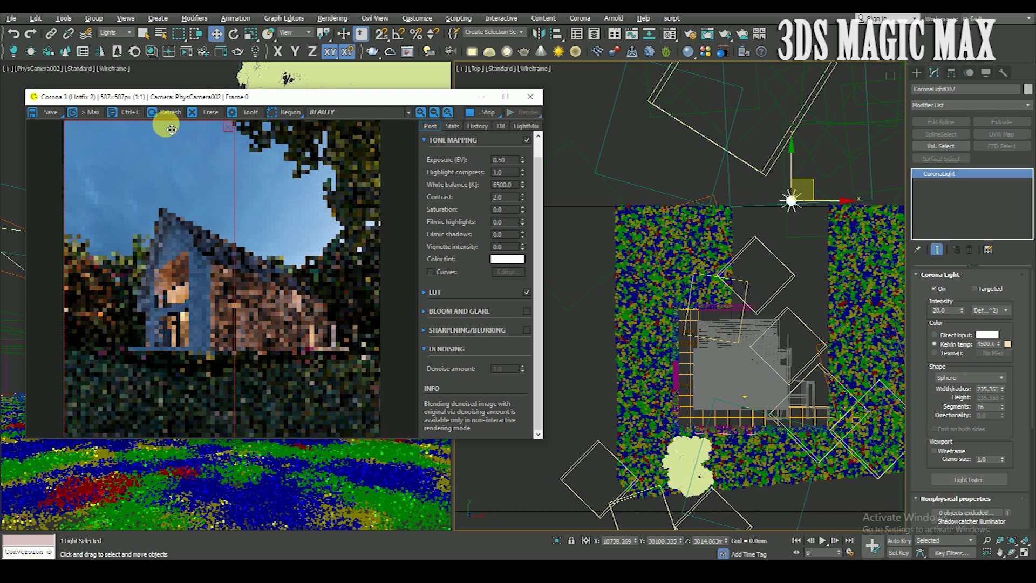
Shrink the render region to frame just the house's left end
{"action": "left_click_drag", "start_coordinate": [169, 126], "coordinate": [167, 254]}
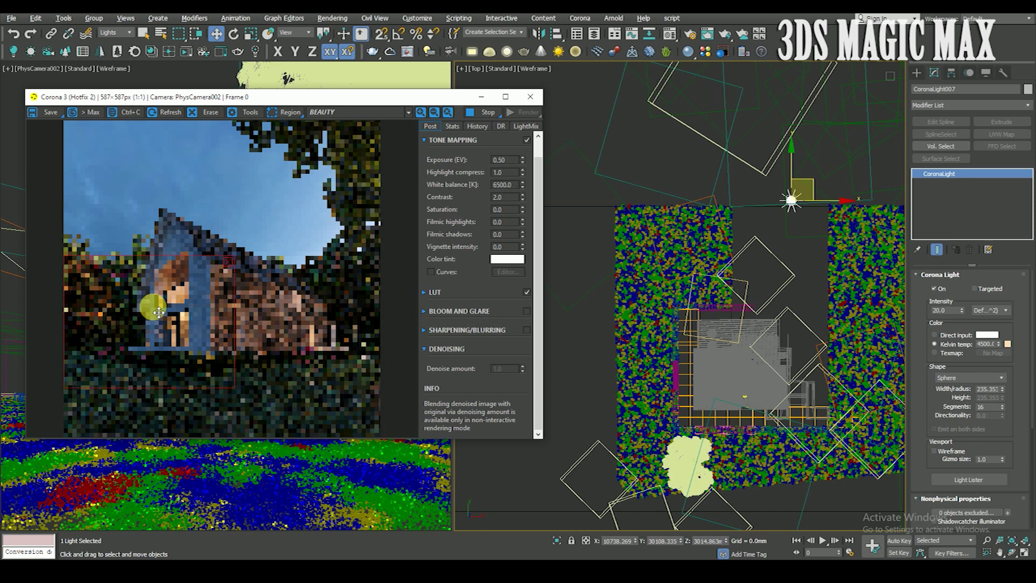
{"action": "left_click_drag", "start_coordinate": [233, 381], "coordinate": [167, 371]}
{"action": "scroll", "coordinate": [745, 247], "scroll_direction": "down", "scroll_amount": 2}
{"action": "scroll", "coordinate": [756, 260], "scroll_direction": "down", "scroll_amount": 1}
Show CoronaLight007 in a Front view of the right viewport
{"action": "key", "text": "z"}
{"action": "key", "text": "f"}
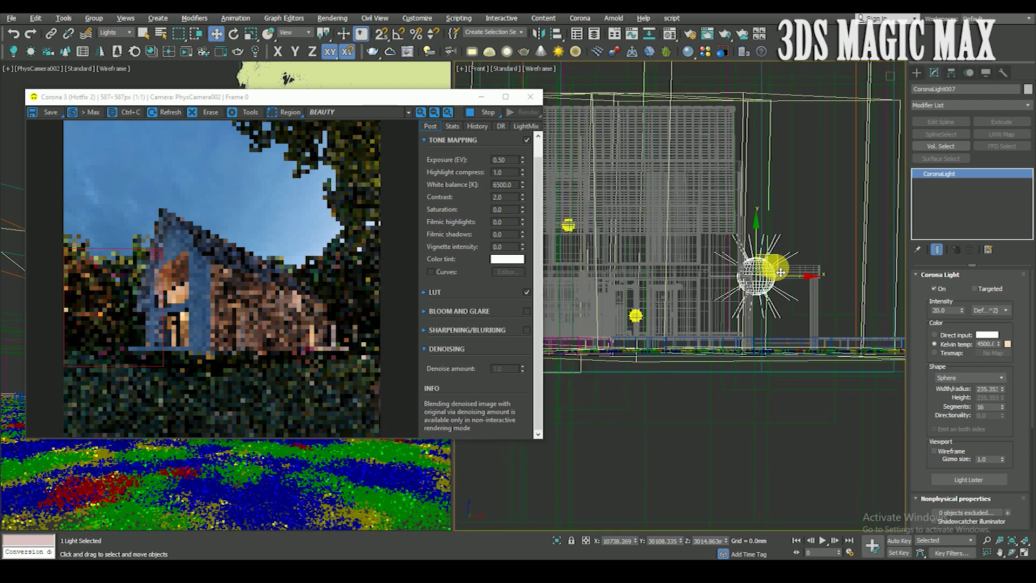
{"action": "scroll", "coordinate": [776, 275], "scroll_direction": "down", "scroll_amount": 1}
{"action": "scroll", "coordinate": [121, 352], "scroll_direction": "up", "scroll_amount": 2}
{"action": "scroll", "coordinate": [209, 331], "scroll_direction": "up", "scroll_amount": 1}
{"action": "scroll", "coordinate": [207, 331], "scroll_direction": "down", "scroll_amount": 2}
{"action": "scroll", "coordinate": [179, 286], "scroll_direction": "up", "scroll_amount": 1}
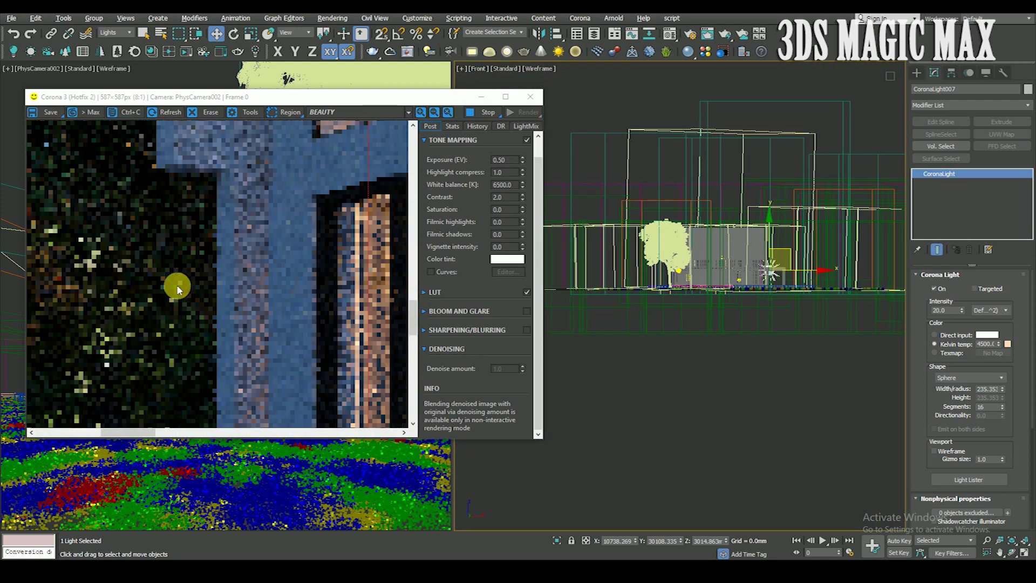
{"action": "scroll", "coordinate": [178, 286], "scroll_direction": "down", "scroll_amount": 2}
{"action": "scroll", "coordinate": [132, 312], "scroll_direction": "up", "scroll_amount": 1}
{"action": "scroll", "coordinate": [134, 303], "scroll_direction": "up", "scroll_amount": 1}
{"action": "scroll", "coordinate": [137, 299], "scroll_direction": "down", "scroll_amount": 1}
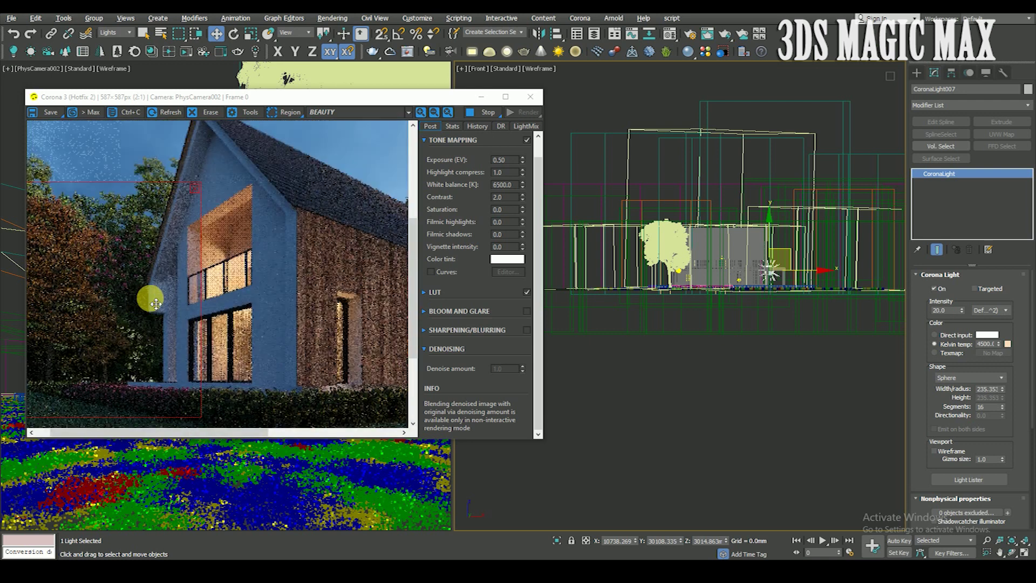
{"action": "scroll", "coordinate": [186, 194], "scroll_direction": "up", "scroll_amount": 1}
{"action": "scroll", "coordinate": [258, 219], "scroll_direction": "down", "scroll_amount": 1}
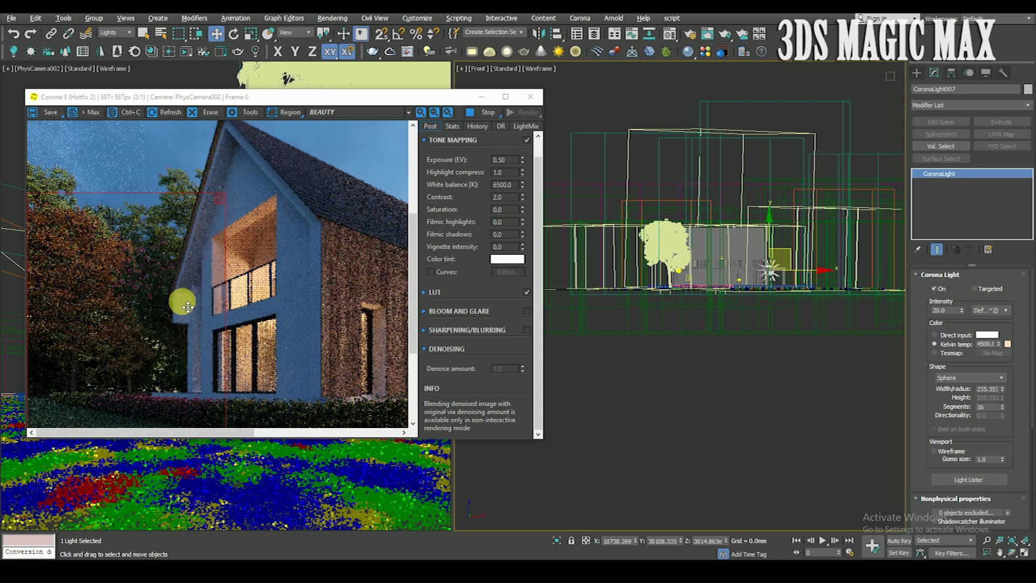
{"action": "scroll", "coordinate": [177, 311], "scroll_direction": "down", "scroll_amount": 1}
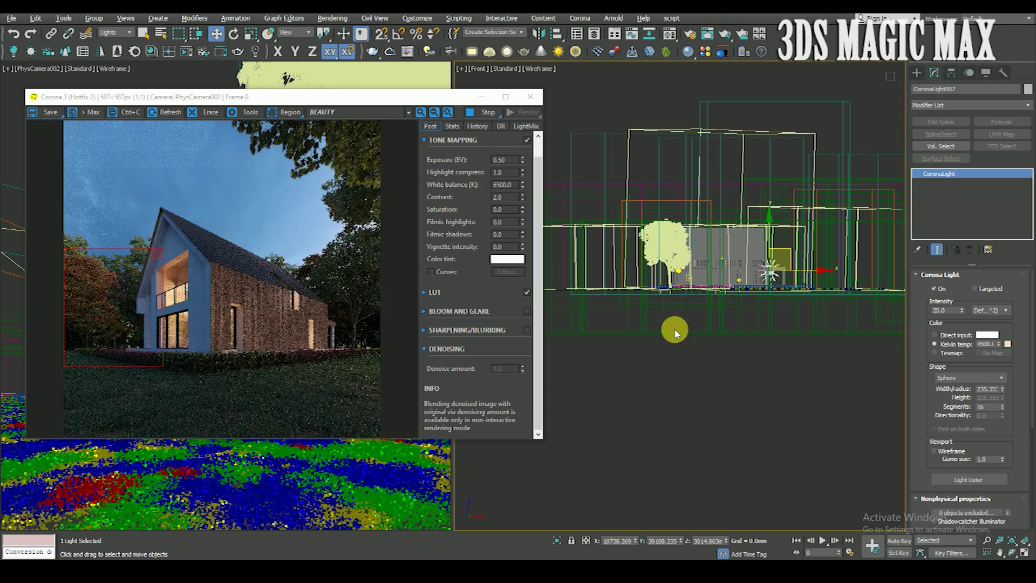
Lower CoronaLight007 beside the porch in the Front view
{"action": "middle_click_drag", "start_coordinate": [786, 275], "coordinate": [762, 301], "text": "alt"}
{"action": "scroll", "coordinate": [763, 300], "scroll_direction": "up", "scroll_amount": 4}
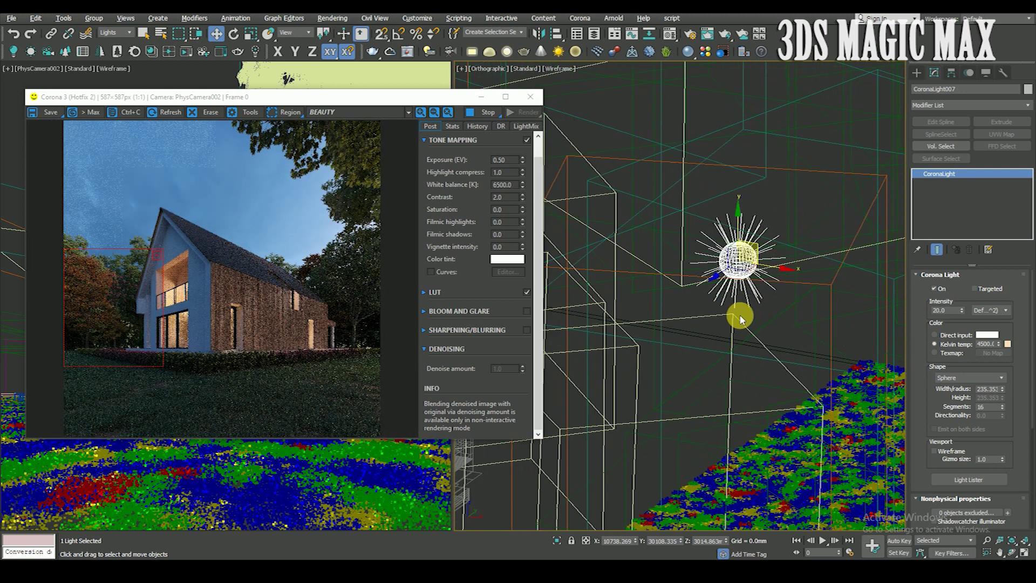
{"action": "scroll", "coordinate": [747, 294], "scroll_direction": "down", "scroll_amount": 3}
{"action": "key", "text": "F3"}
{"action": "scroll", "coordinate": [740, 296], "scroll_direction": "down", "scroll_amount": 2}
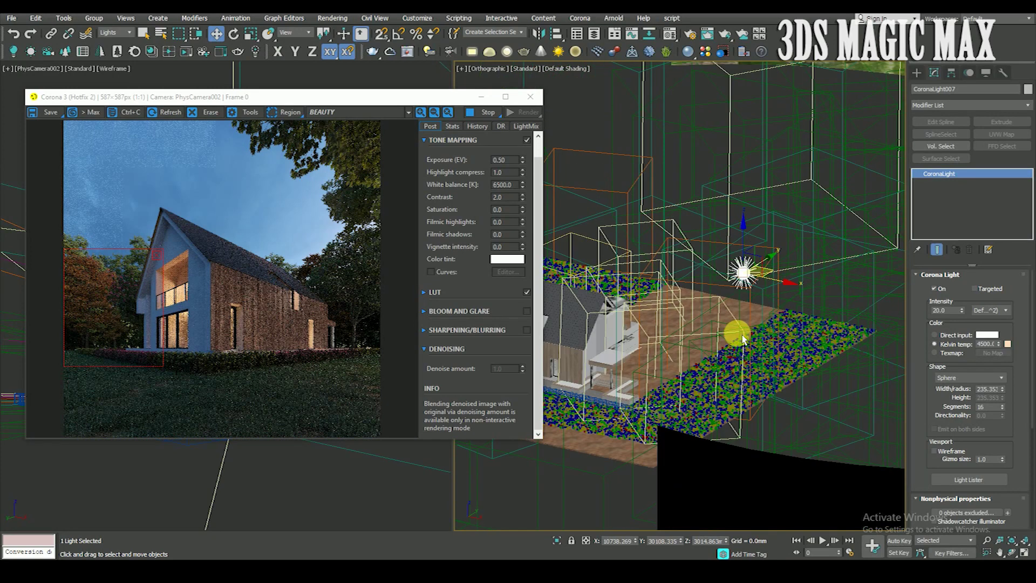
{"action": "middle_click_drag", "start_coordinate": [762, 351], "coordinate": [756, 331], "text": "alt"}
{"action": "key", "text": "f"}
{"action": "scroll", "coordinate": [758, 231], "scroll_direction": "down", "scroll_amount": 2}
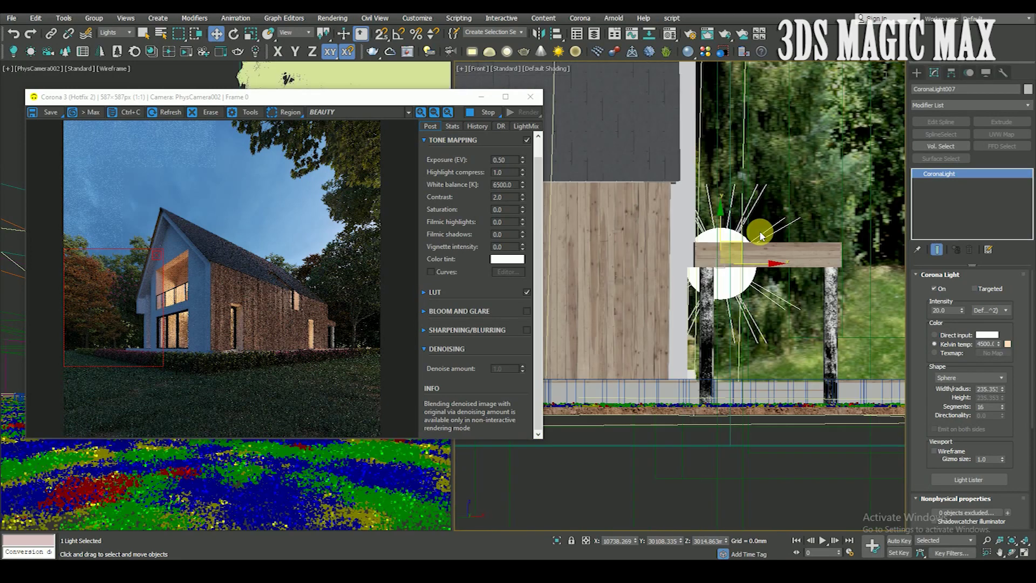
{"action": "scroll", "coordinate": [747, 225], "scroll_direction": "down", "scroll_amount": 2}
{"action": "left_click_drag", "start_coordinate": [750, 218], "coordinate": [751, 243]}
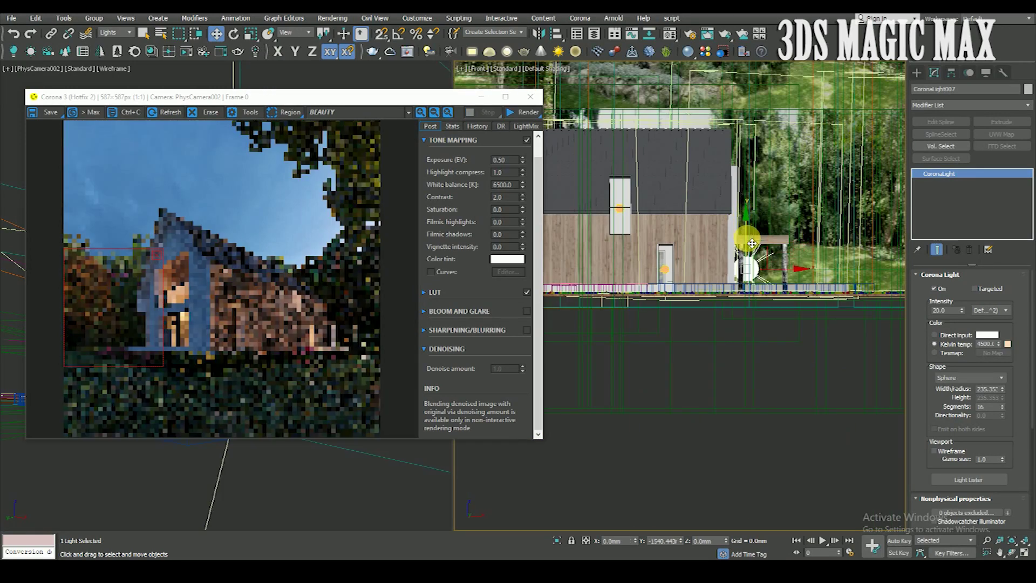
In Top view, move the light onto the garden path's left edge
{"action": "key", "text": "t"}
{"action": "scroll", "coordinate": [766, 246], "scroll_direction": "down", "scroll_amount": 3}
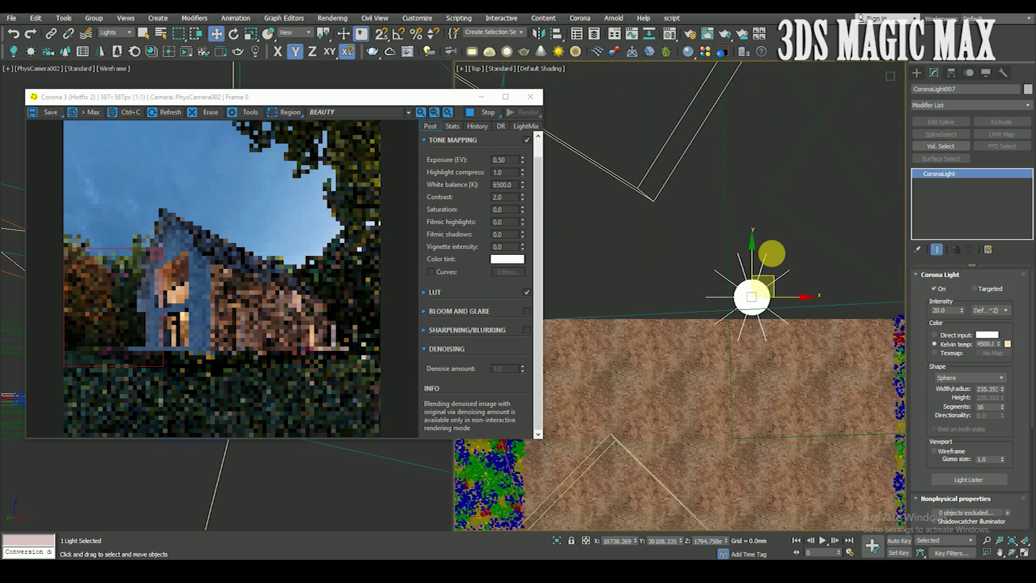
{"action": "scroll", "coordinate": [770, 249], "scroll_direction": "down", "scroll_amount": 1}
{"action": "left_click_drag", "start_coordinate": [775, 258], "coordinate": [711, 265]}
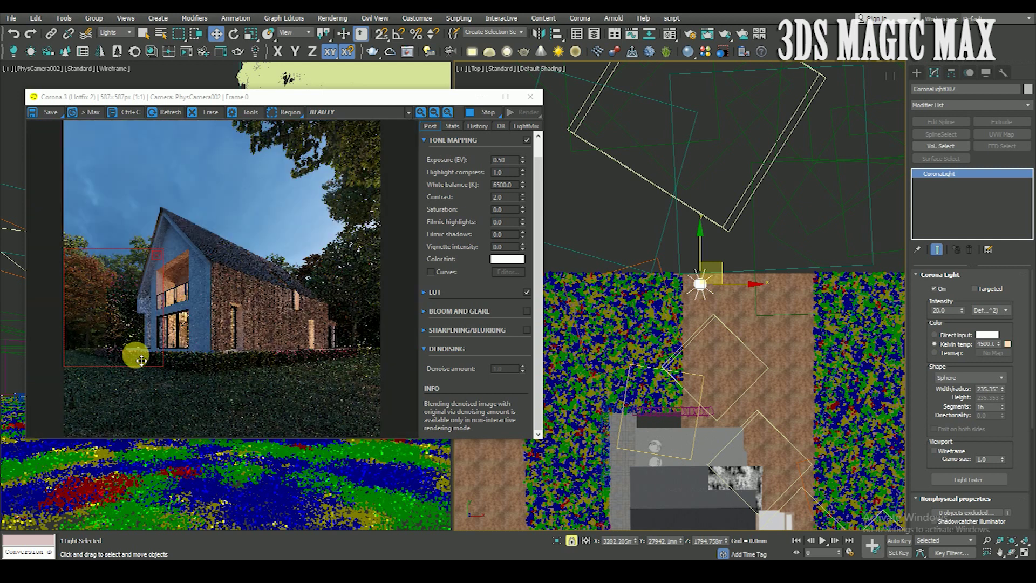
{"action": "scroll", "coordinate": [152, 331], "scroll_direction": "up", "scroll_amount": 3}
{"action": "scroll", "coordinate": [152, 331], "scroll_direction": "down", "scroll_amount": 2}
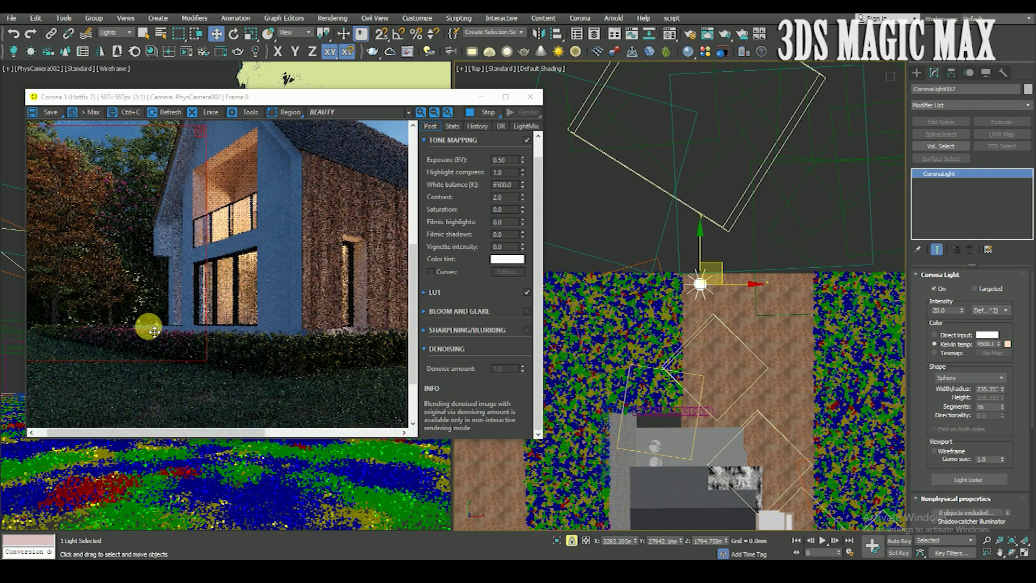
{"action": "scroll", "coordinate": [162, 321], "scroll_direction": "up", "scroll_amount": 2}
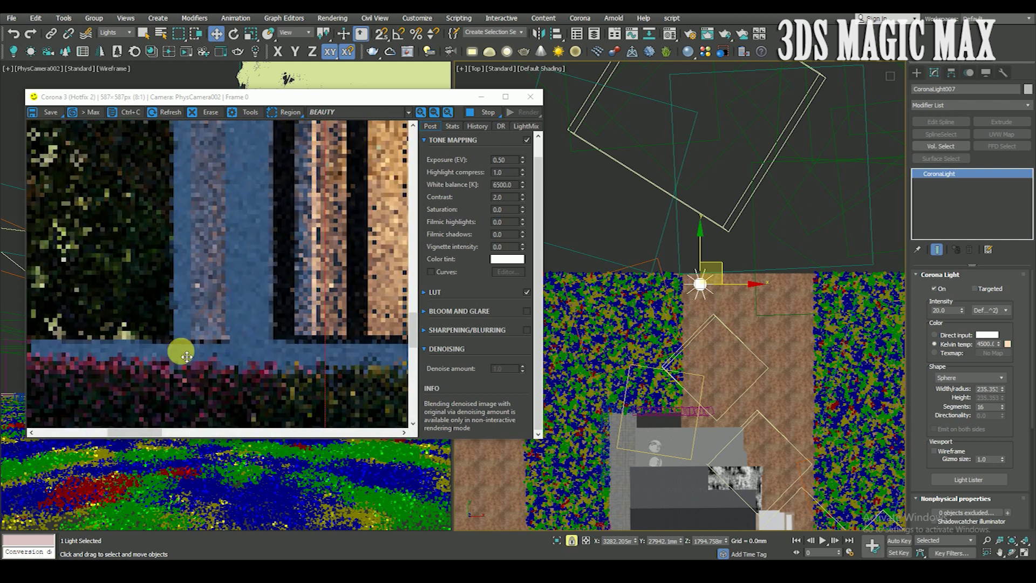
{"action": "scroll", "coordinate": [183, 353], "scroll_direction": "down", "scroll_amount": 1}
{"action": "scroll", "coordinate": [188, 362], "scroll_direction": "down", "scroll_amount": 2}
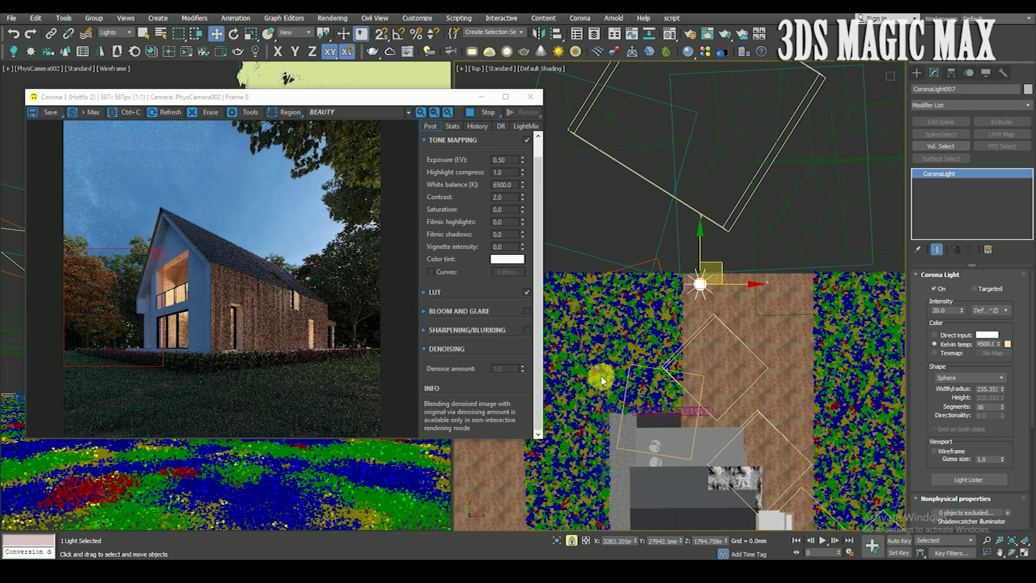
{"action": "scroll", "coordinate": [794, 209], "scroll_direction": "down", "scroll_amount": 2}
{"action": "scroll", "coordinate": [775, 230], "scroll_direction": "down", "scroll_amount": 2}
{"action": "scroll", "coordinate": [759, 231], "scroll_direction": "down", "scroll_amount": 1}
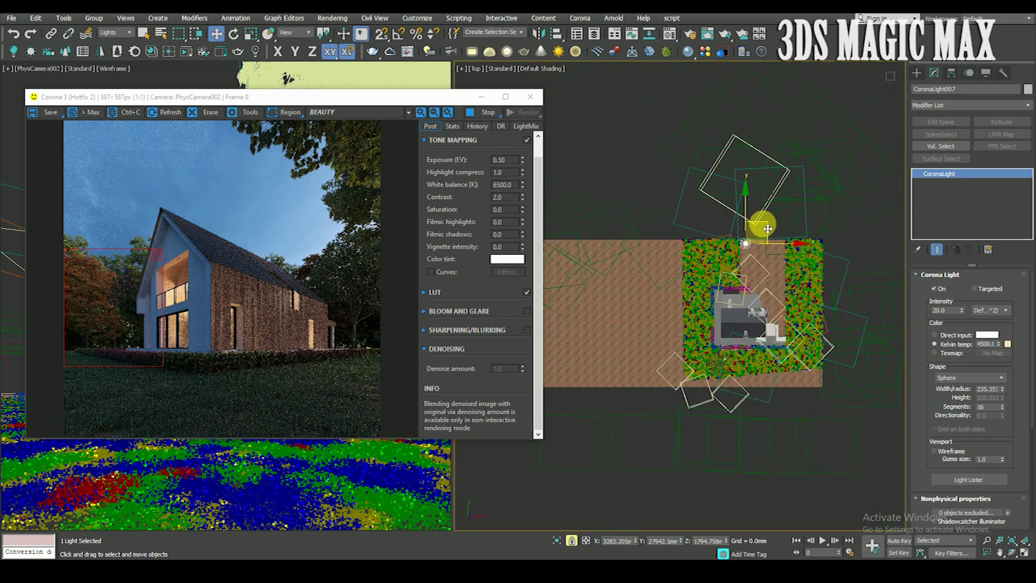
{"action": "left_click_drag", "start_coordinate": [767, 229], "coordinate": [705, 308], "text": "shift"}
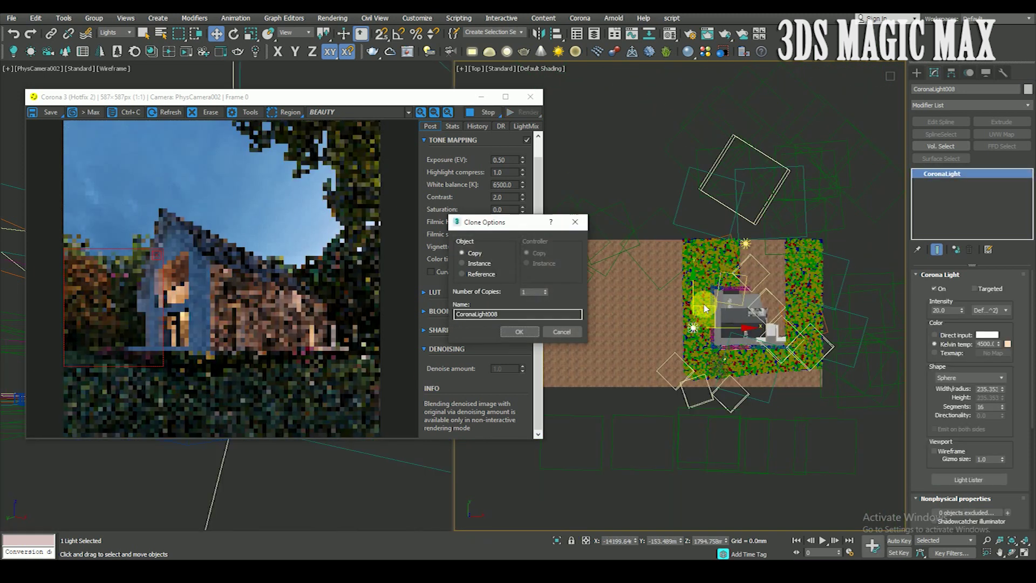
Make CoronaLight008 invisible to the camera and move the render region over the lawn
{"action": "left_click", "coordinate": [519, 332]}
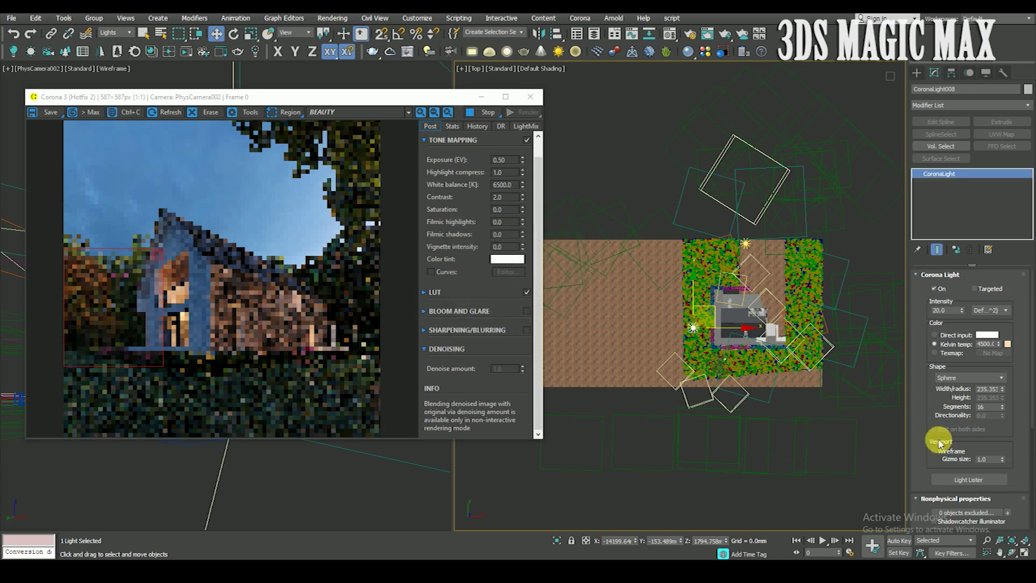
{"action": "scroll", "coordinate": [938, 443], "scroll_direction": "down", "scroll_amount": 5}
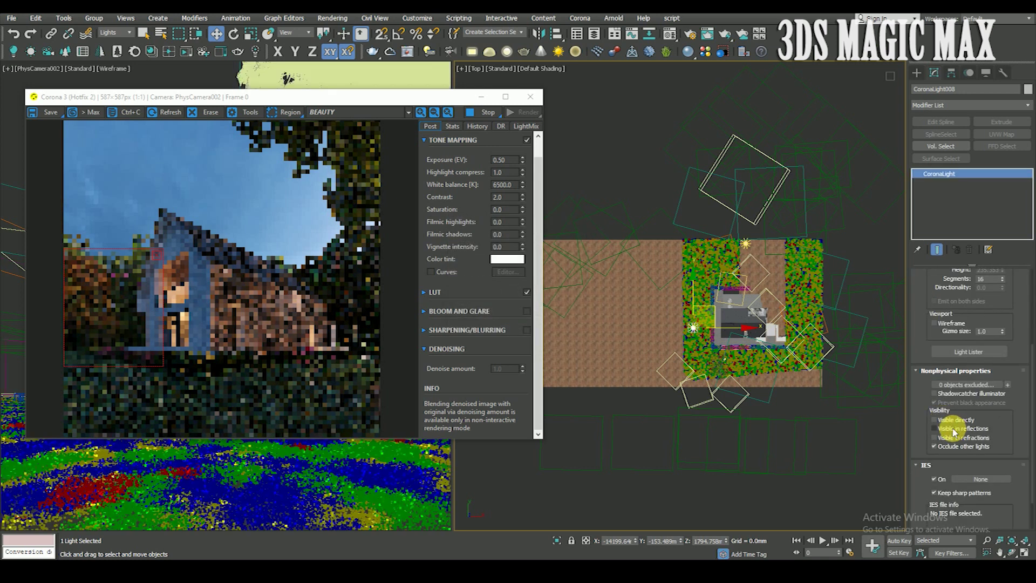
{"action": "left_click", "coordinate": [953, 429]}
{"action": "left_click", "coordinate": [948, 421]}
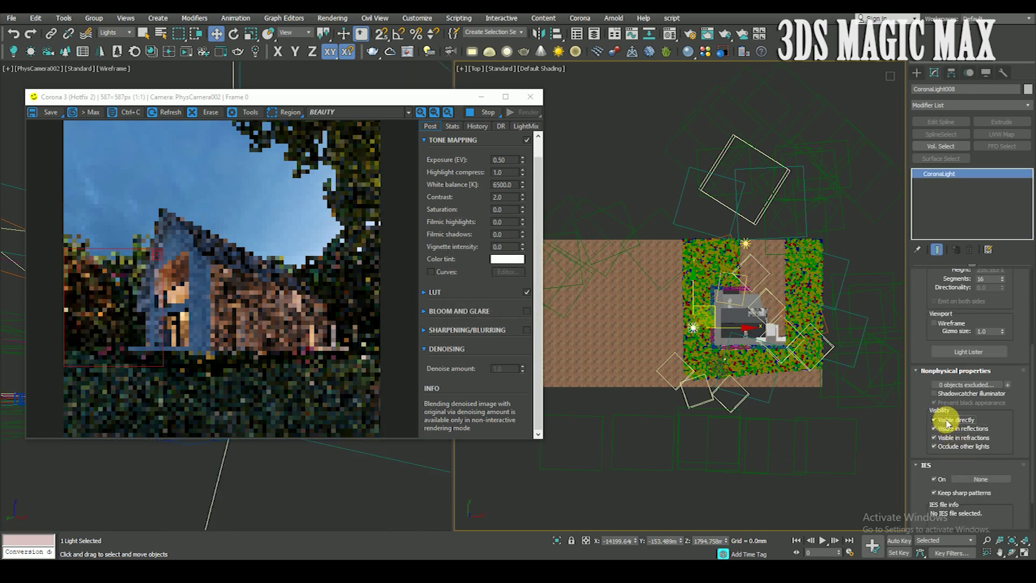
{"action": "left_click", "coordinate": [948, 422]}
{"action": "left_click_drag", "start_coordinate": [115, 352], "coordinate": [152, 437]}
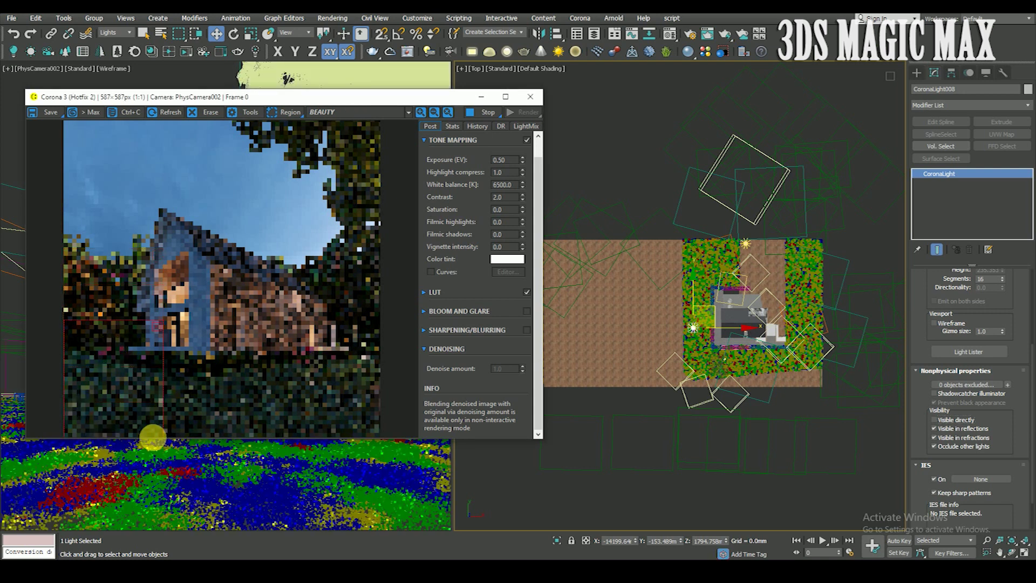
{"action": "left_click_drag", "start_coordinate": [137, 325], "coordinate": [139, 300]}
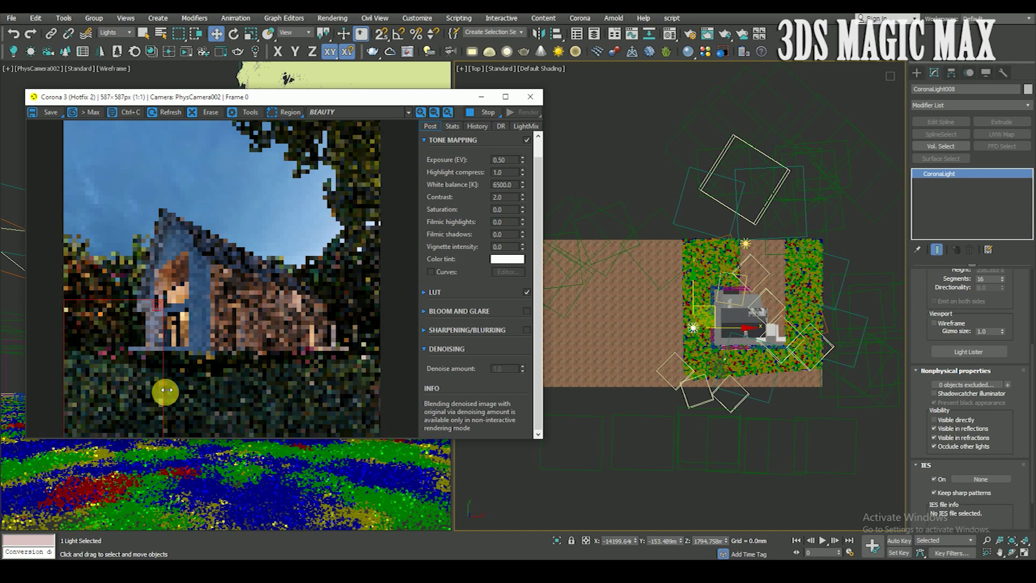
Stretch the render region's top edge up so it includes the house above the lawn
{"action": "scroll", "coordinate": [109, 382], "scroll_direction": "up", "scroll_amount": 2}
{"action": "scroll", "coordinate": [108, 382], "scroll_direction": "down", "scroll_amount": 2}
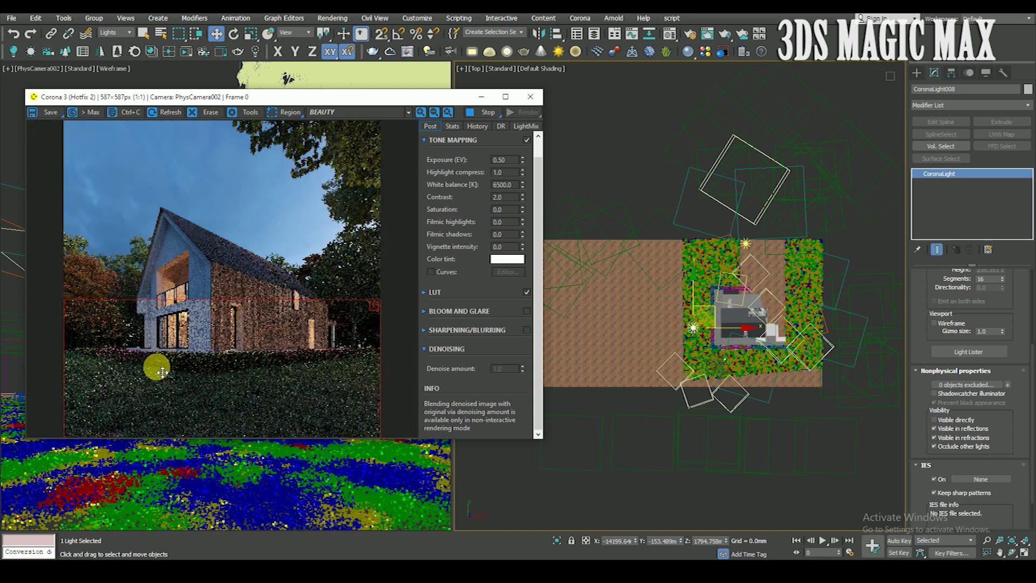
{"action": "scroll", "coordinate": [717, 305], "scroll_direction": "down", "scroll_amount": 3}
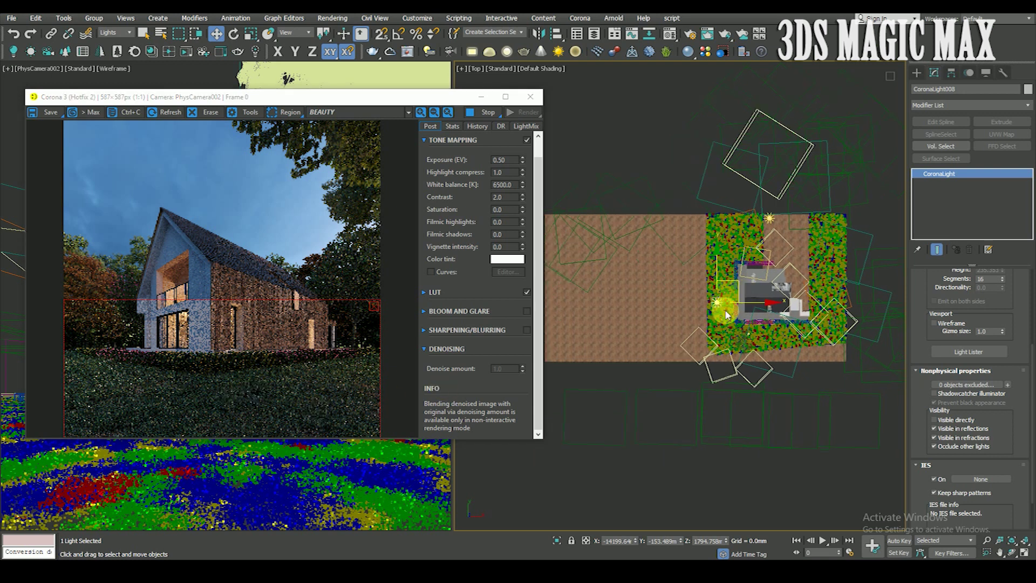
{"action": "scroll", "coordinate": [93, 398], "scroll_direction": "up", "scroll_amount": 1}
{"action": "scroll", "coordinate": [196, 319], "scroll_direction": "down", "scroll_amount": 1}
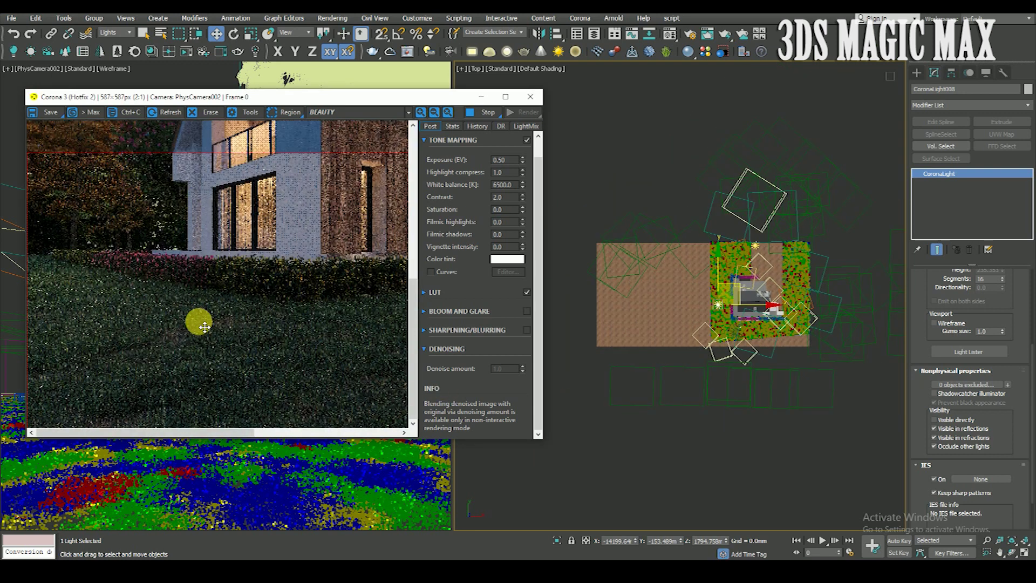
{"action": "scroll", "coordinate": [211, 382], "scroll_direction": "down", "scroll_amount": 1}
{"action": "left_click_drag", "start_coordinate": [181, 269], "coordinate": [183, 197]}
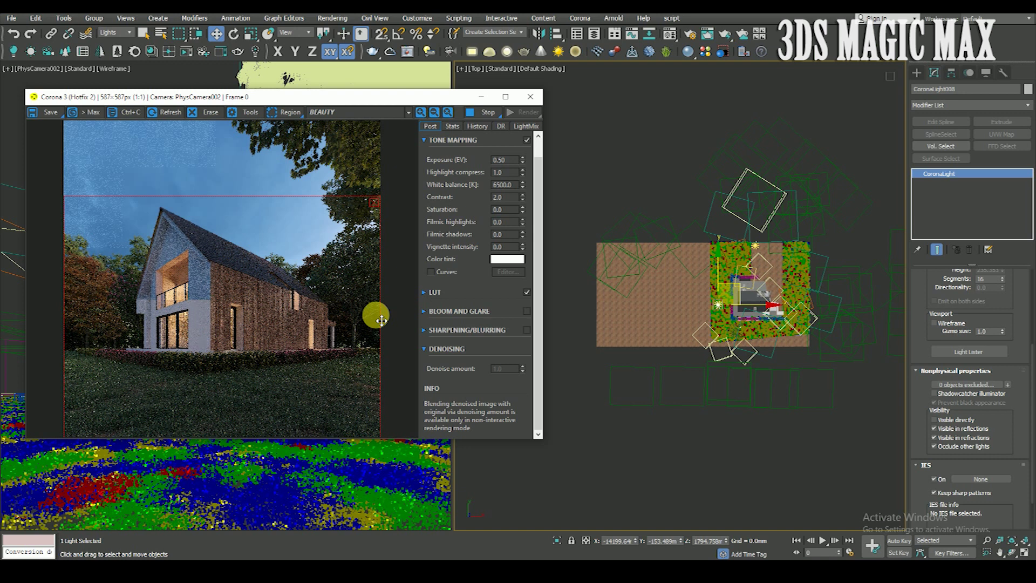
{"action": "scroll", "coordinate": [917, 294], "scroll_direction": "up", "scroll_amount": 2}
{"action": "scroll", "coordinate": [917, 294], "scroll_direction": "up", "scroll_amount": 3}
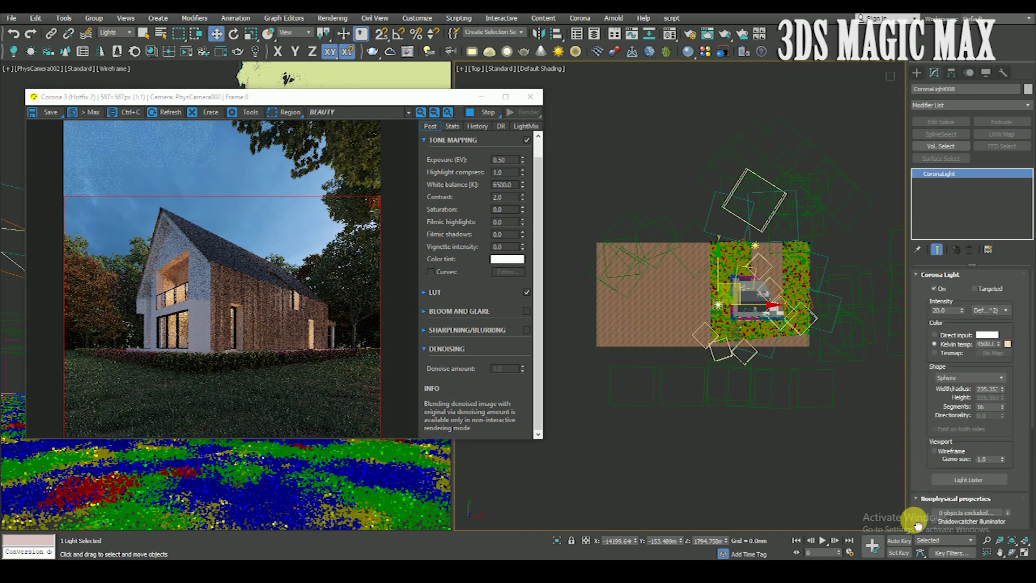
Set CoronaLight008's intensity to 10.0
{"action": "left_click", "coordinate": [955, 315]}
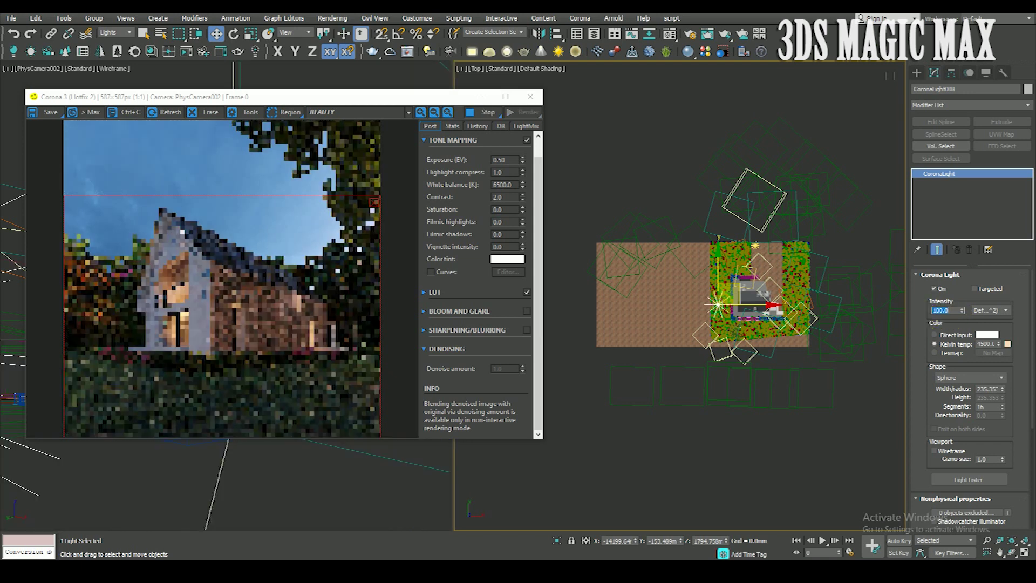
{"action": "type", "text": "10"}
{"action": "scroll", "coordinate": [178, 329], "scroll_direction": "up", "scroll_amount": 2}
{"action": "scroll", "coordinate": [175, 355], "scroll_direction": "down", "scroll_amount": 2}
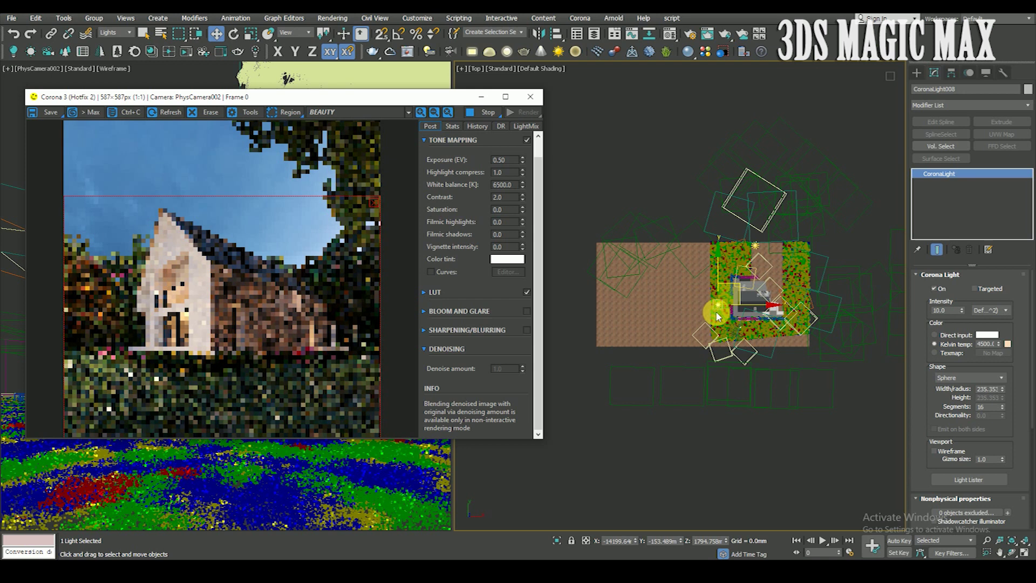
{"action": "left_click", "coordinate": [162, 372]}
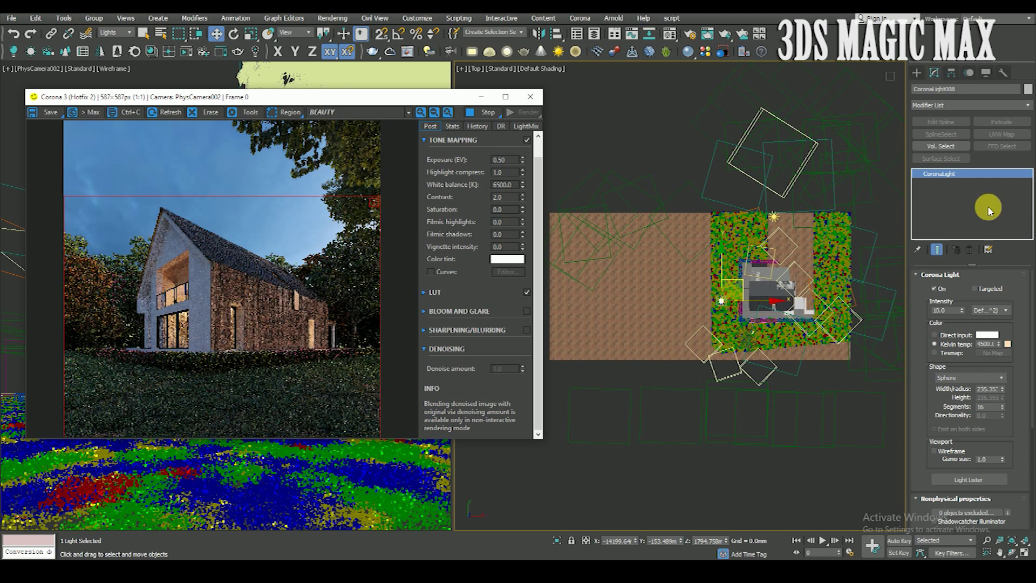
Toggle Hide by Category Cameras off and on in the Display panel
{"action": "left_click", "coordinate": [986, 72]}
{"action": "left_click", "coordinate": [949, 211]}
{"action": "left_click", "coordinate": [934, 212]}
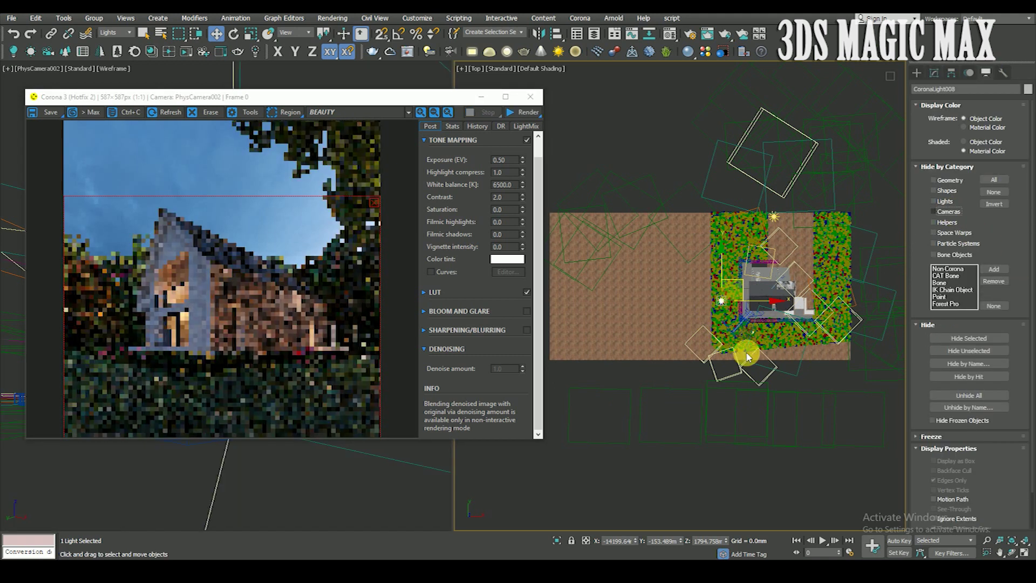
Move the copied light further down the garden and lower it toward the ground
{"action": "scroll", "coordinate": [745, 351], "scroll_direction": "up", "scroll_amount": 2}
{"action": "scroll", "coordinate": [705, 301], "scroll_direction": "up", "scroll_amount": 3}
{"action": "scroll", "coordinate": [664, 132], "scroll_direction": "up", "scroll_amount": 3}
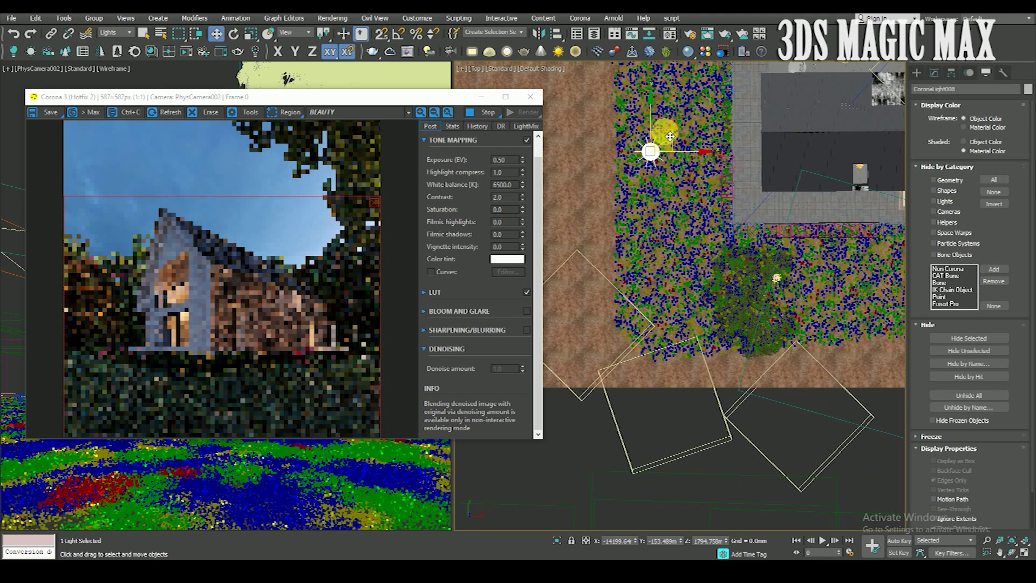
{"action": "left_click_drag", "start_coordinate": [669, 137], "coordinate": [735, 291]}
{"action": "key", "text": "f"}
{"action": "key", "text": "z"}
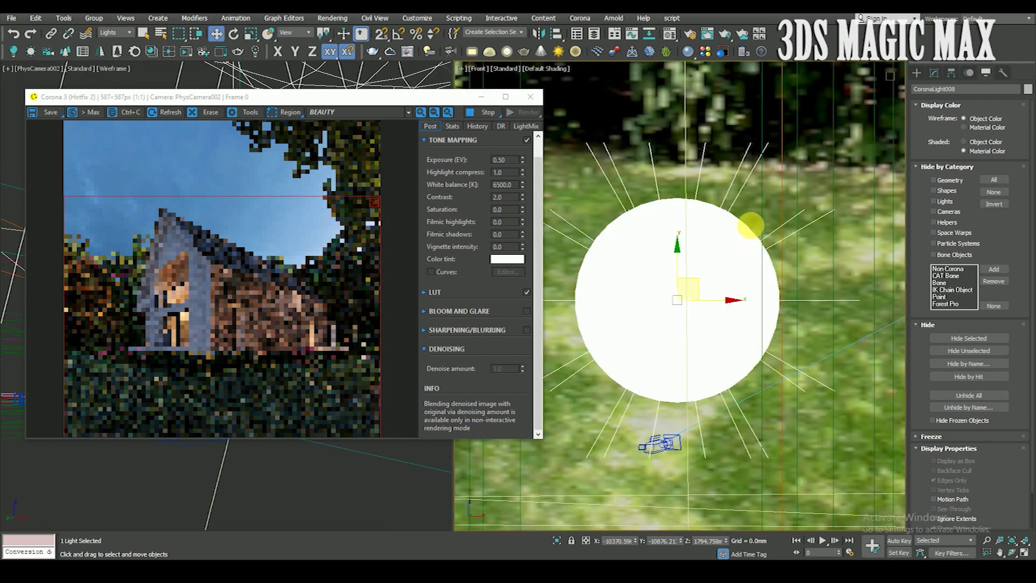
{"action": "scroll", "coordinate": [739, 216], "scroll_direction": "down", "scroll_amount": 2}
{"action": "scroll", "coordinate": [726, 186], "scroll_direction": "down", "scroll_amount": 4}
{"action": "scroll", "coordinate": [727, 186], "scroll_direction": "down", "scroll_amount": 3}
{"action": "key", "text": "F3"}
{"action": "left_click_drag", "start_coordinate": [729, 189], "coordinate": [736, 200]}
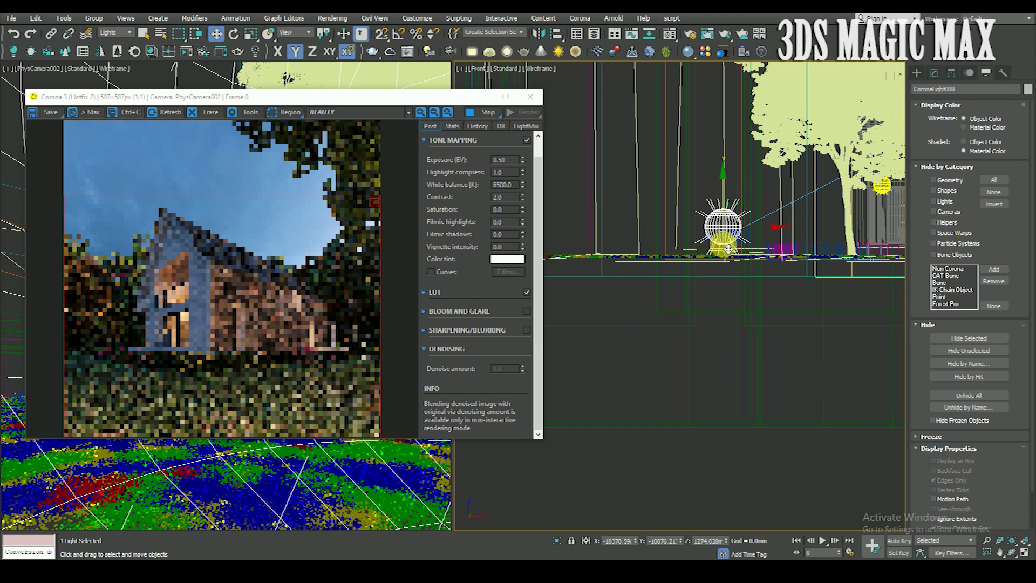
Scale the sphere light to about 144%
{"action": "key", "text": "r"}
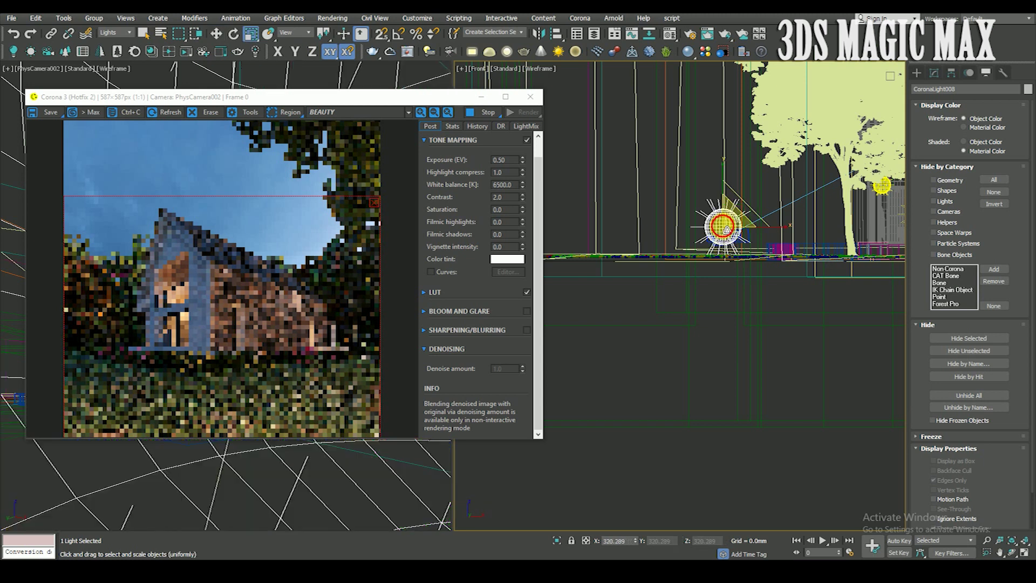
{"action": "left_click_drag", "start_coordinate": [726, 230], "coordinate": [734, 280]}
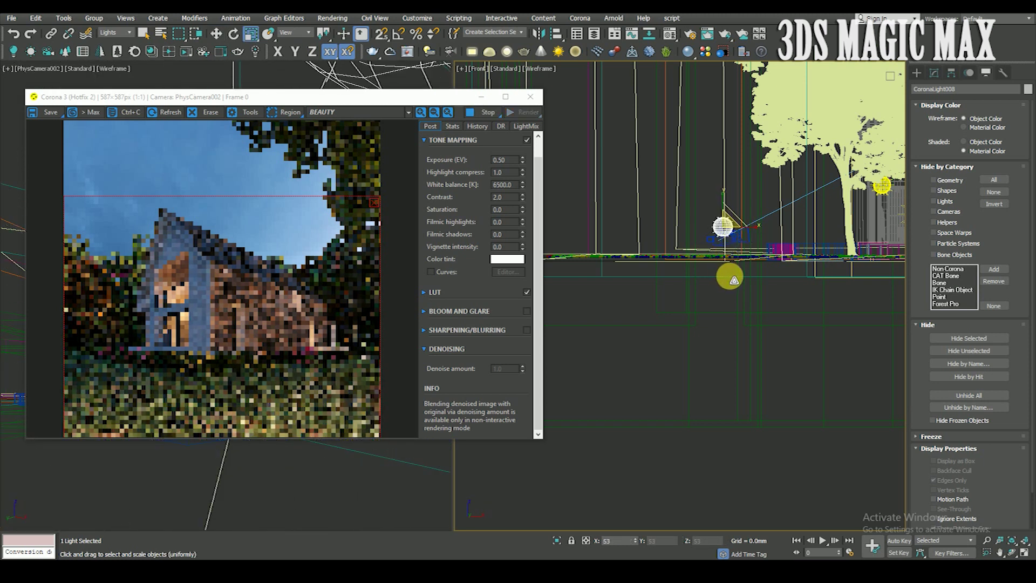
{"action": "left_click_drag", "start_coordinate": [733, 280], "coordinate": [719, 232]}
{"action": "scroll", "coordinate": [725, 235], "scroll_direction": "up", "scroll_amount": 2}
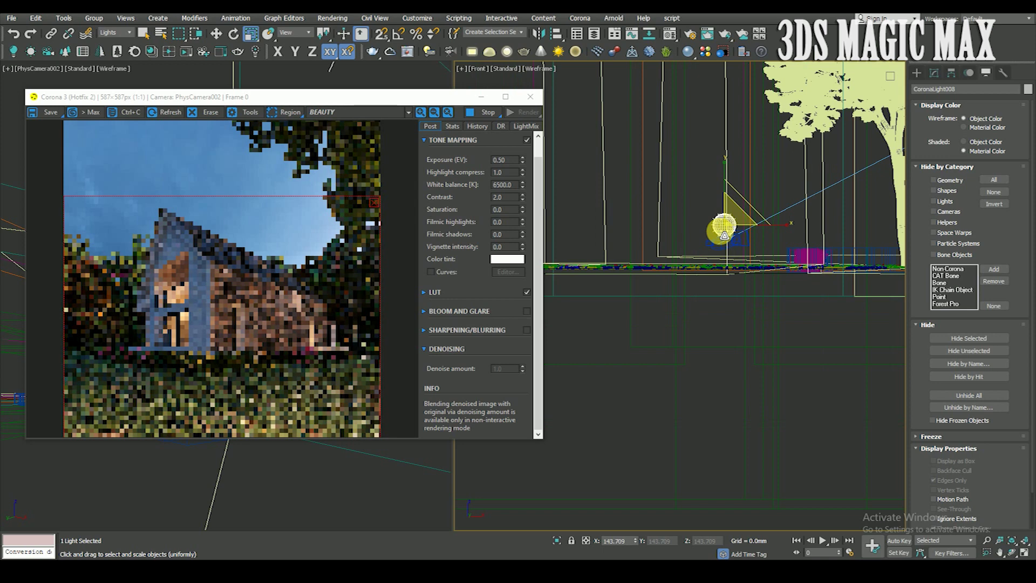
{"action": "key", "text": "w"}
Nudge the light left in Top view, then delete it and close the Corona VFB
{"action": "scroll", "coordinate": [723, 264], "scroll_direction": "down", "scroll_amount": 2}
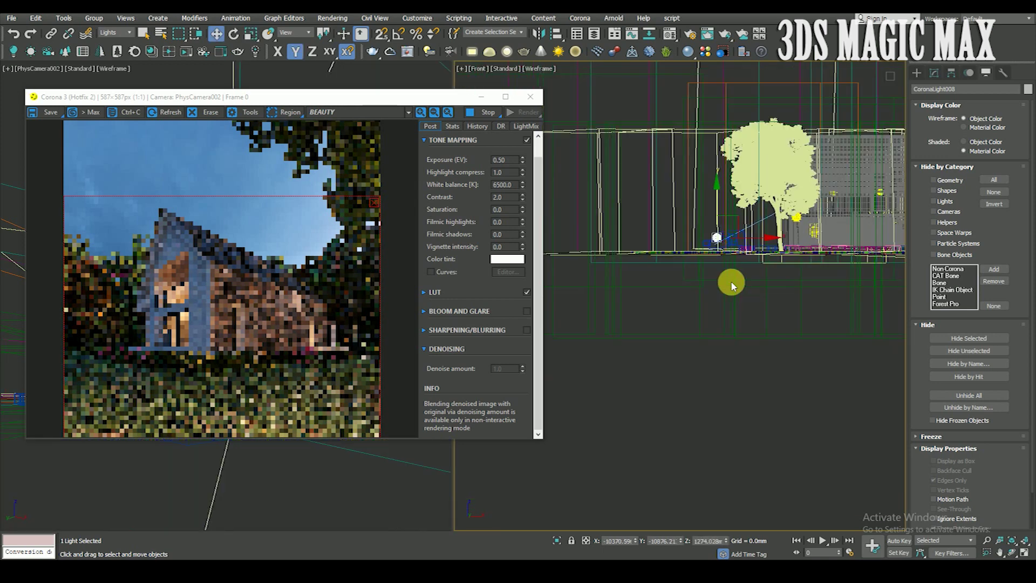
{"action": "key", "text": "t"}
{"action": "scroll", "coordinate": [728, 291], "scroll_direction": "up", "scroll_amount": 4}
{"action": "scroll", "coordinate": [731, 316], "scroll_direction": "down", "scroll_amount": 1}
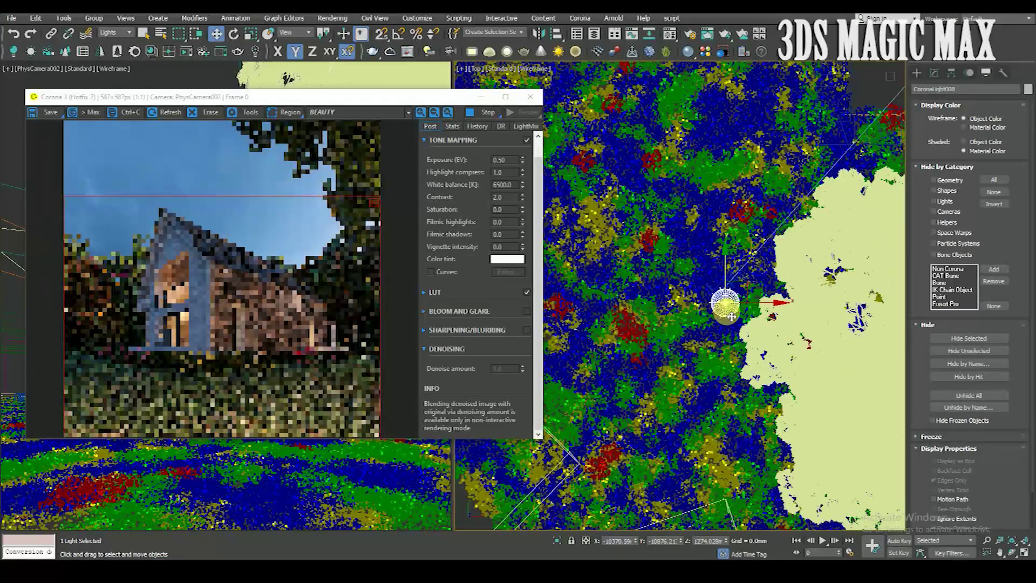
{"action": "scroll", "coordinate": [733, 308], "scroll_direction": "down", "scroll_amount": 2}
{"action": "scroll", "coordinate": [734, 299], "scroll_direction": "down", "scroll_amount": 2}
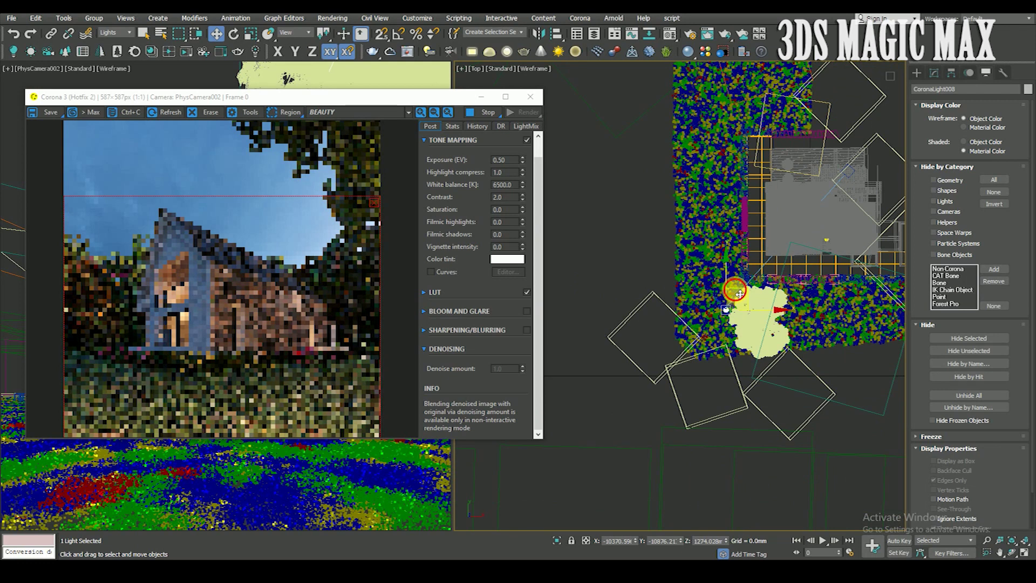
{"action": "left_click_drag", "start_coordinate": [739, 294], "coordinate": [711, 286]}
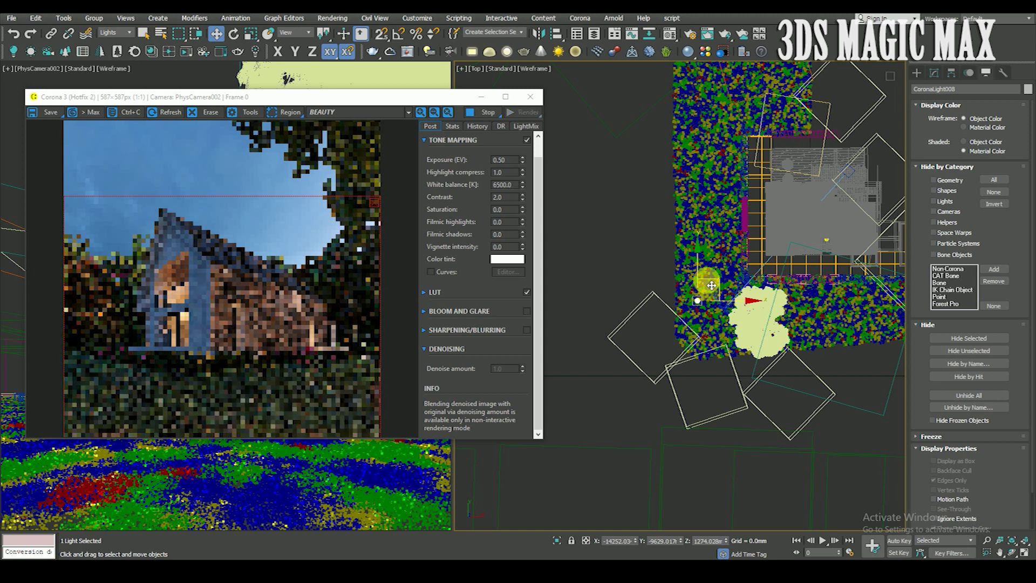
{"action": "key", "text": "Delete"}
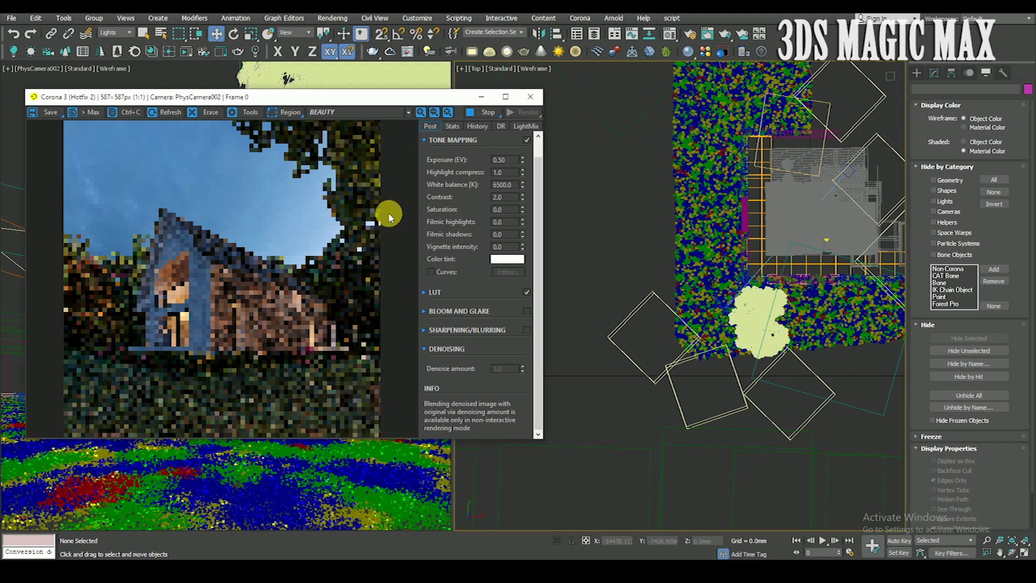
{"action": "left_click", "coordinate": [531, 97]}
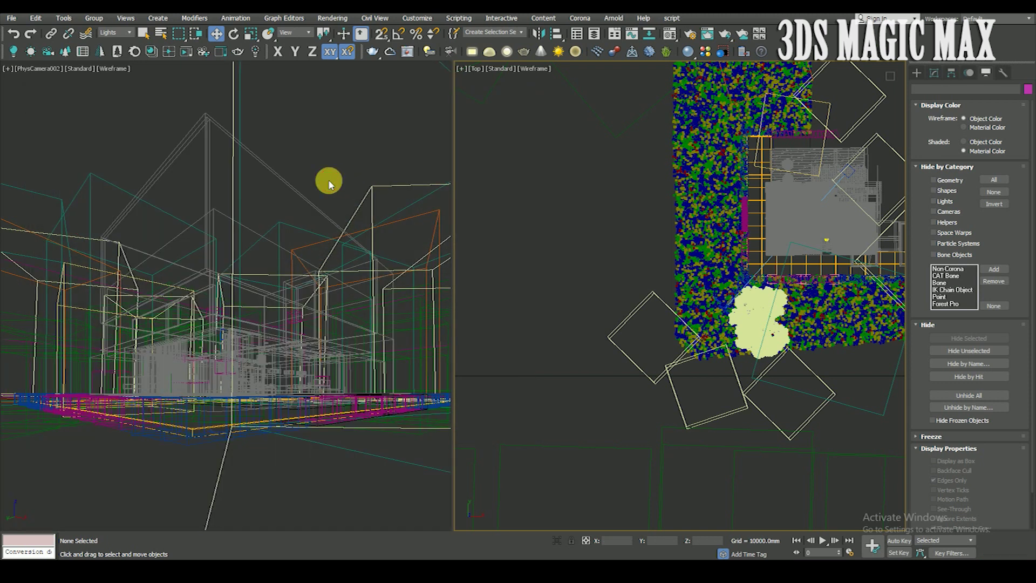
Open Render Setup from the Rendering menu and move its window aside
{"action": "left_click", "coordinate": [332, 18]}
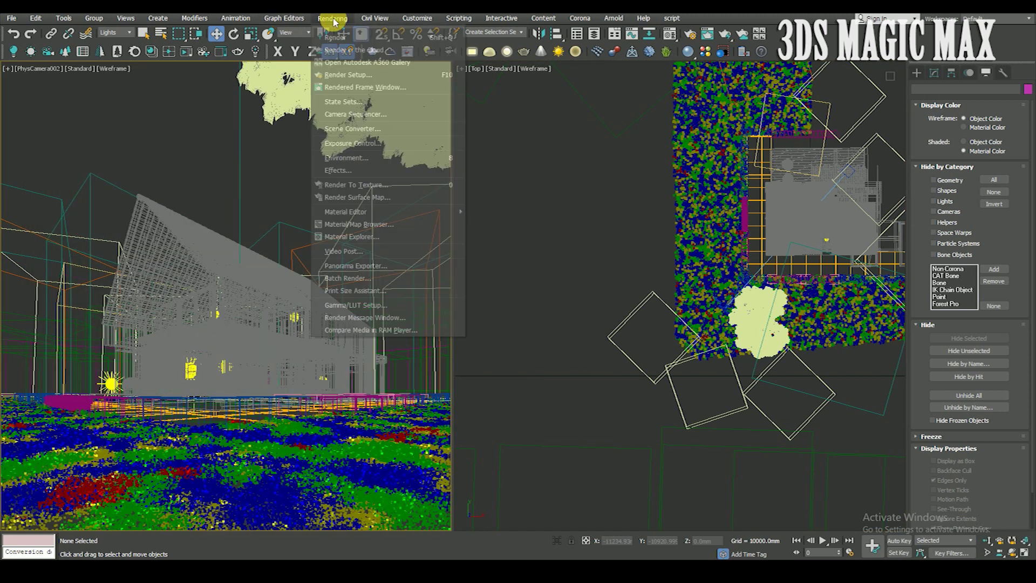
{"action": "left_click", "coordinate": [348, 74]}
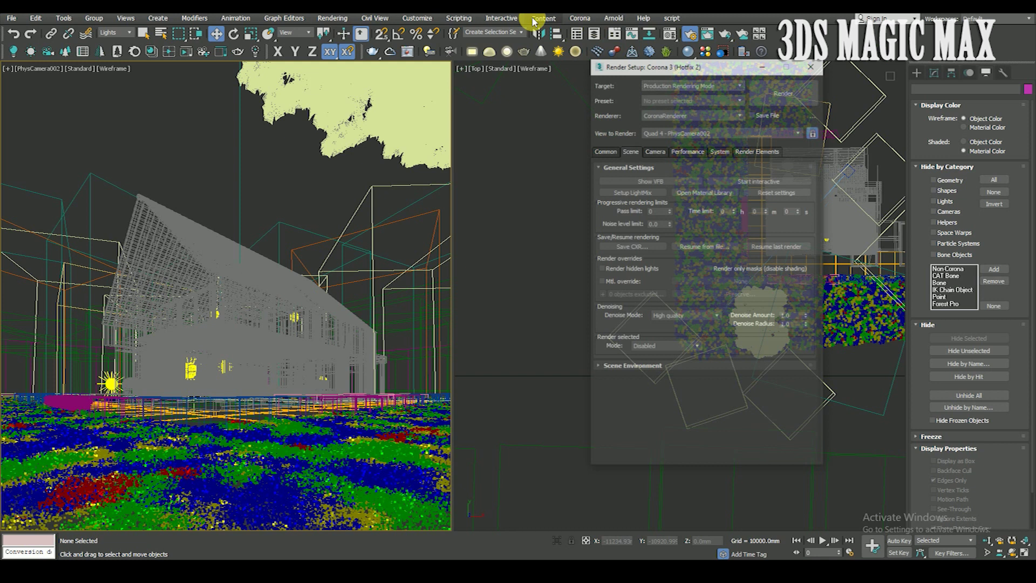
{"action": "left_click_drag", "start_coordinate": [717, 75], "coordinate": [602, 93]}
Set Wall_01's Corona Light Material intensity to 0.3 in the Material Editor
{"action": "left_click", "coordinate": [670, 34]}
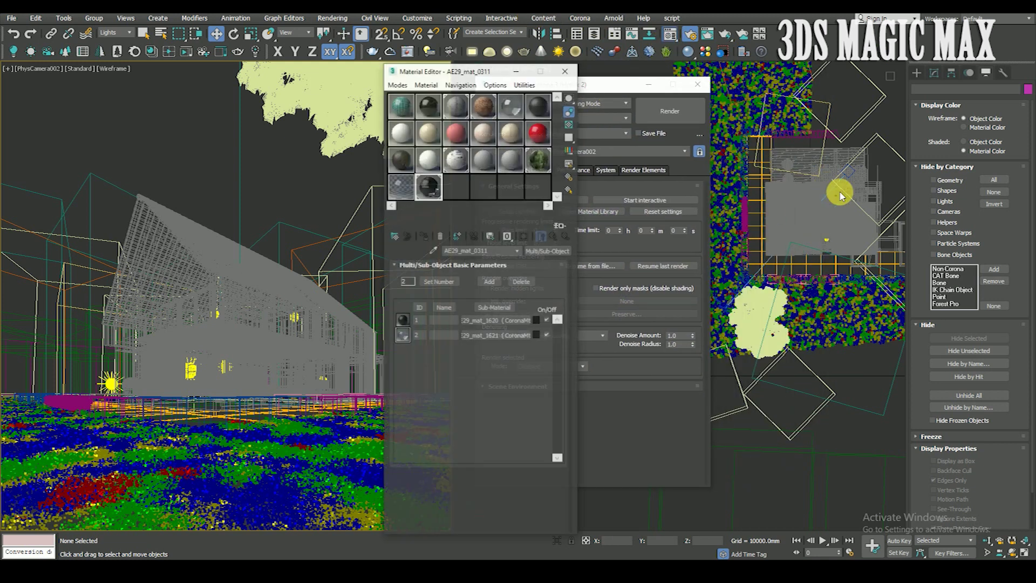
{"action": "left_click", "coordinate": [538, 166]}
{"action": "left_click", "coordinate": [533, 283]}
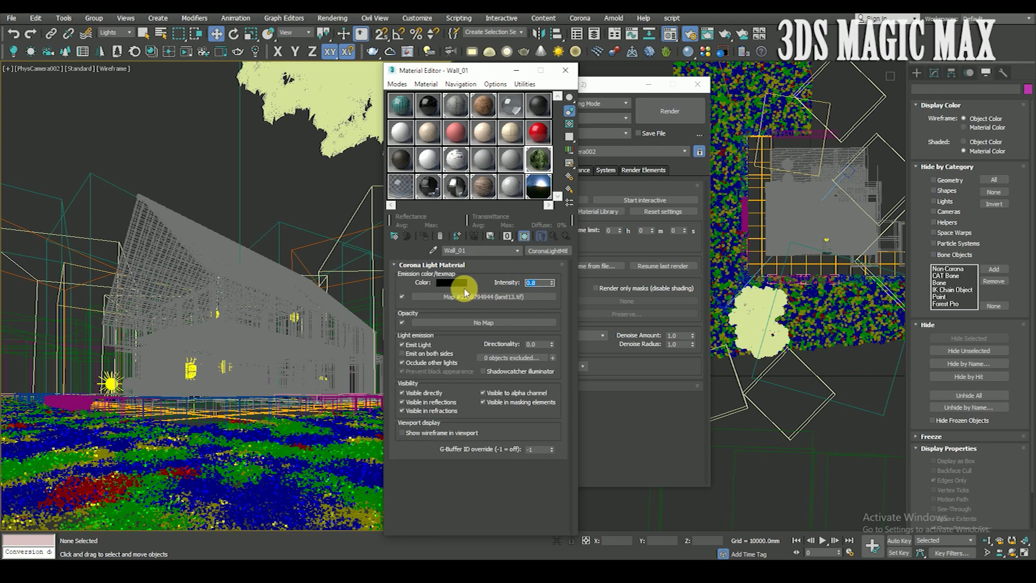
{"action": "type", "text": "0.3"}
{"action": "key", "text": "Return"}
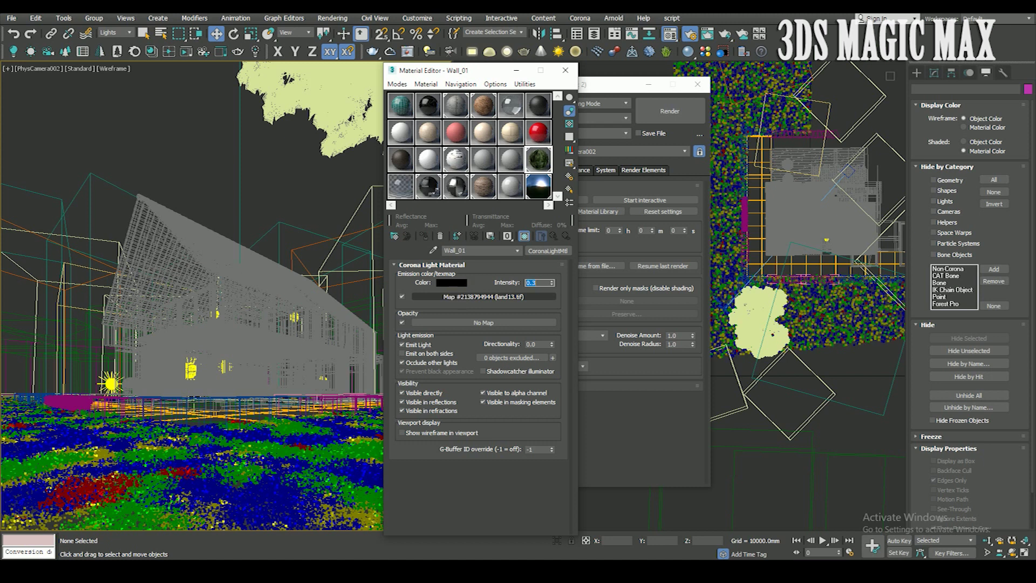
{"action": "left_click", "coordinate": [400, 278]}
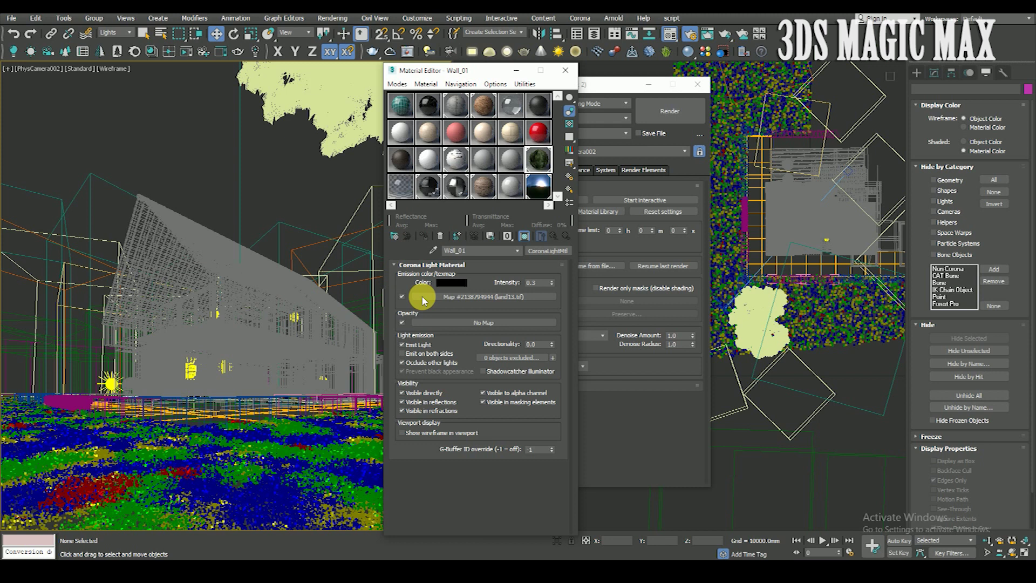
{"action": "left_click", "coordinate": [565, 70]}
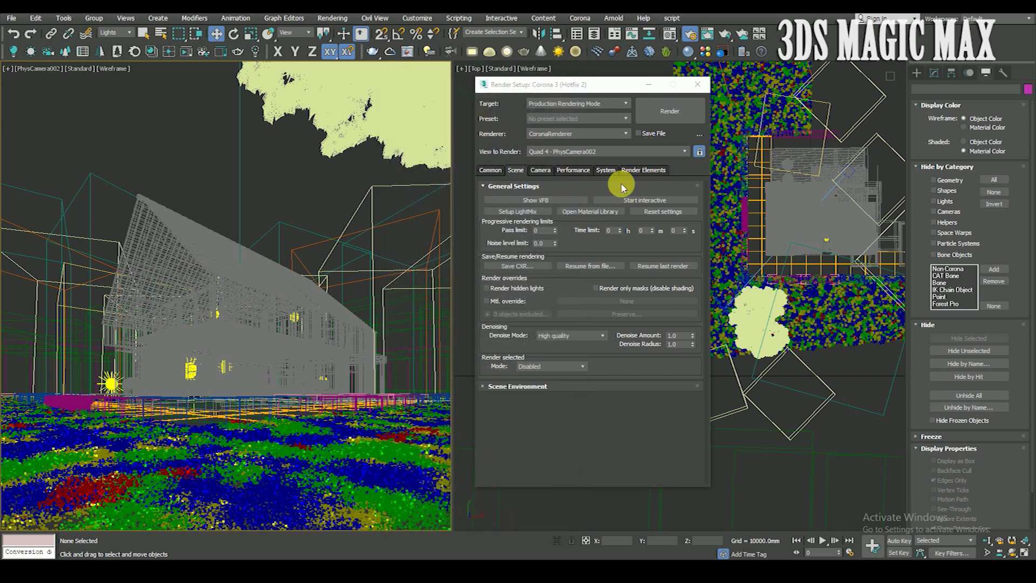
{"action": "left_click", "coordinate": [631, 171]}
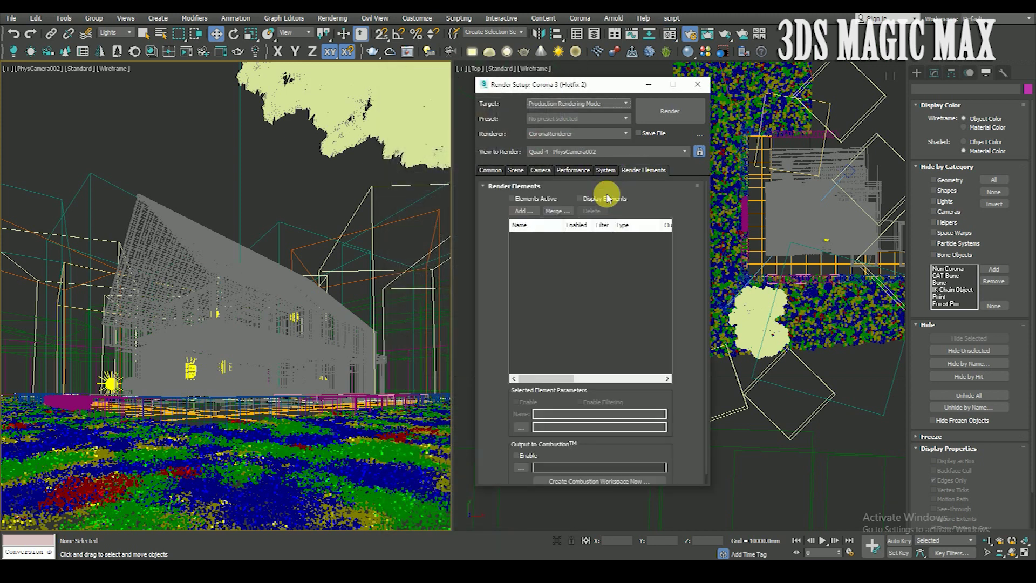
Add Direct, Indirect, Reflect, Refract, CMasking_ID, CMasking_WireColor and CShading_BloomGlare render elements
{"action": "left_click", "coordinate": [522, 210]}
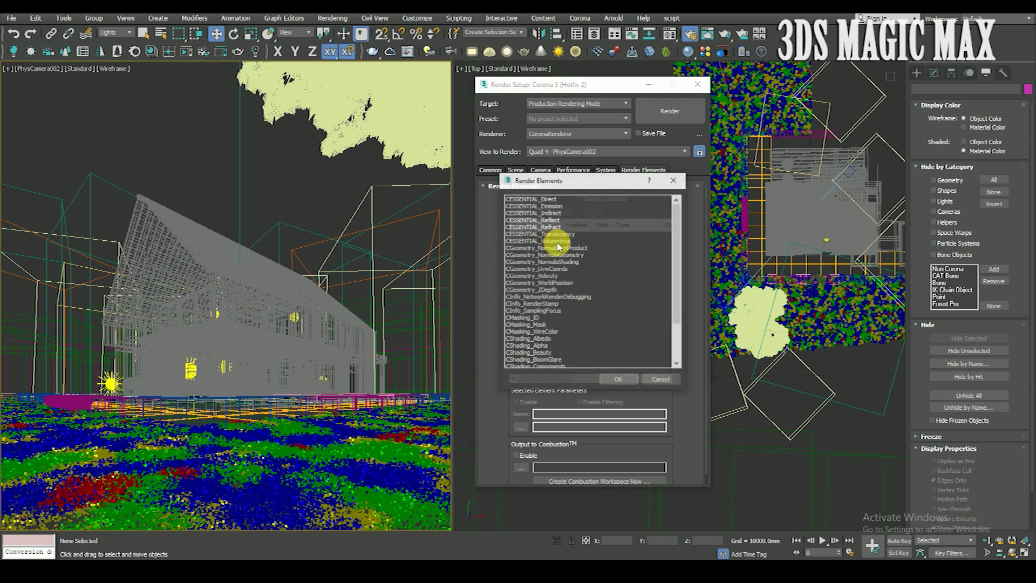
{"action": "left_click", "coordinate": [547, 200]}
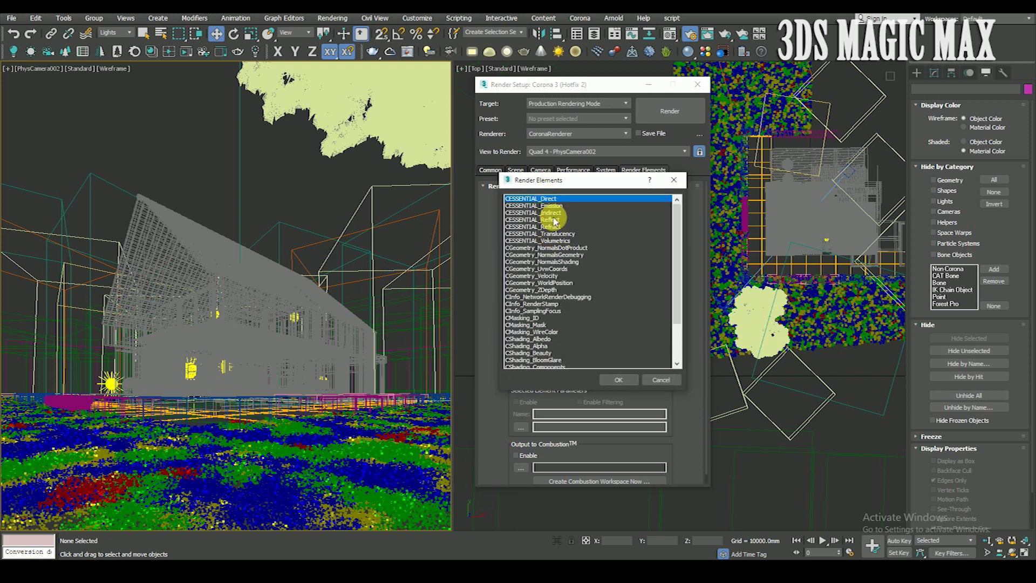
{"action": "left_click", "coordinate": [551, 220], "text": "ctrl"}
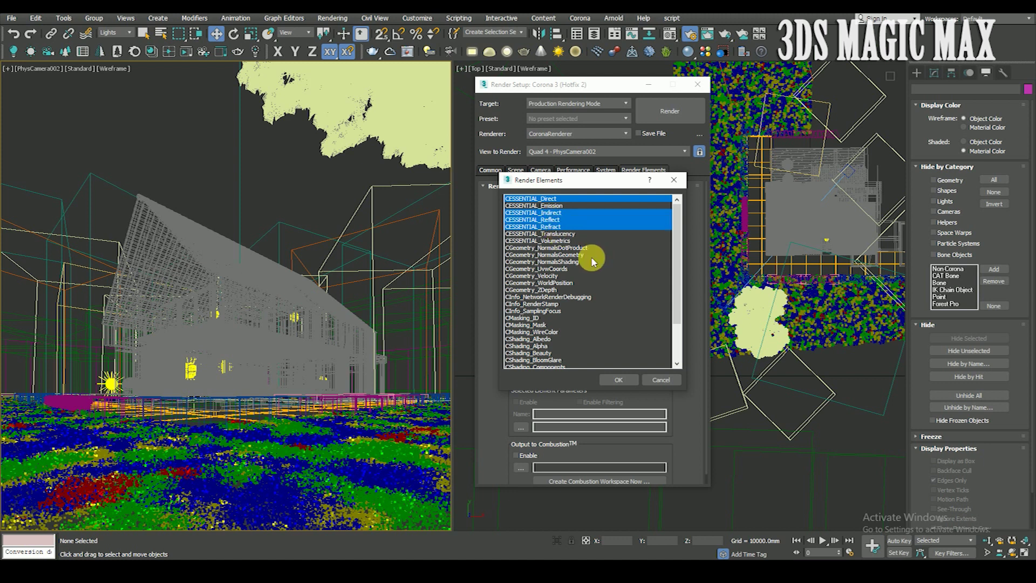
{"action": "left_click", "coordinate": [534, 319], "text": "ctrl"}
{"action": "left_click", "coordinate": [556, 332], "text": "ctrl"}
{"action": "left_click", "coordinate": [550, 360], "text": "ctrl"}
{"action": "left_click", "coordinate": [610, 381]}
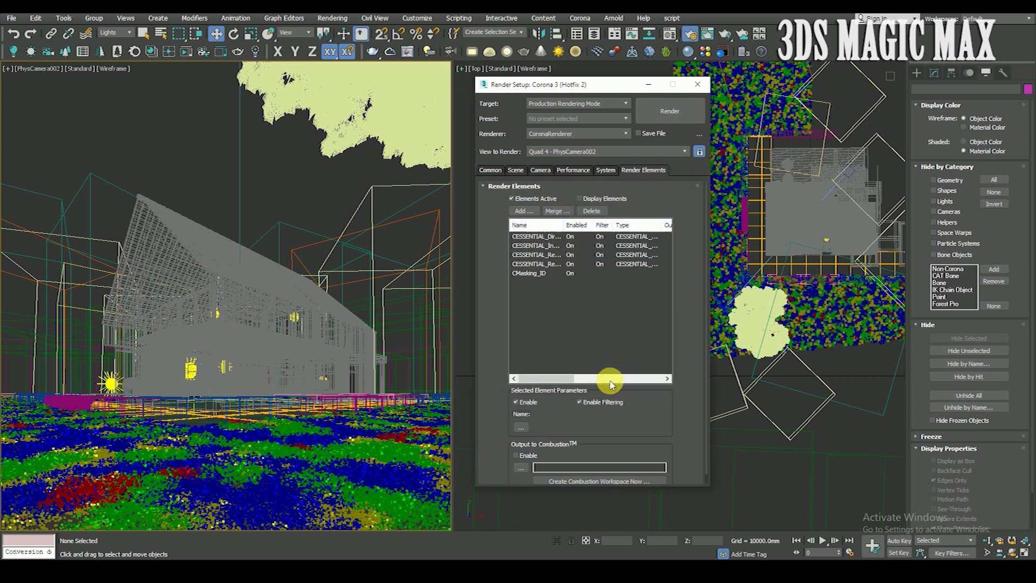
{"action": "left_click", "coordinate": [555, 274]}
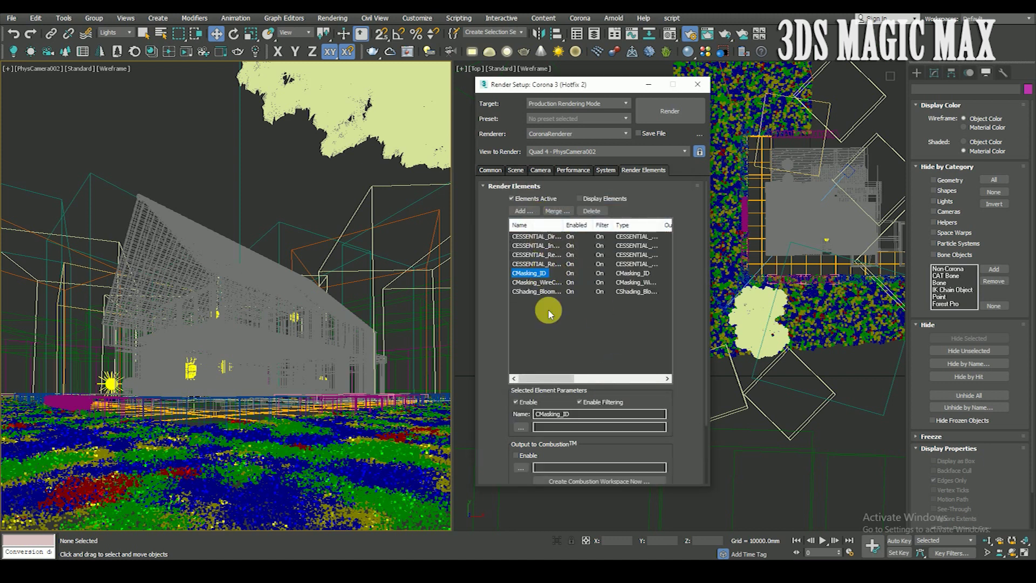
{"action": "scroll", "coordinate": [496, 377], "scroll_direction": "down", "scroll_amount": 3}
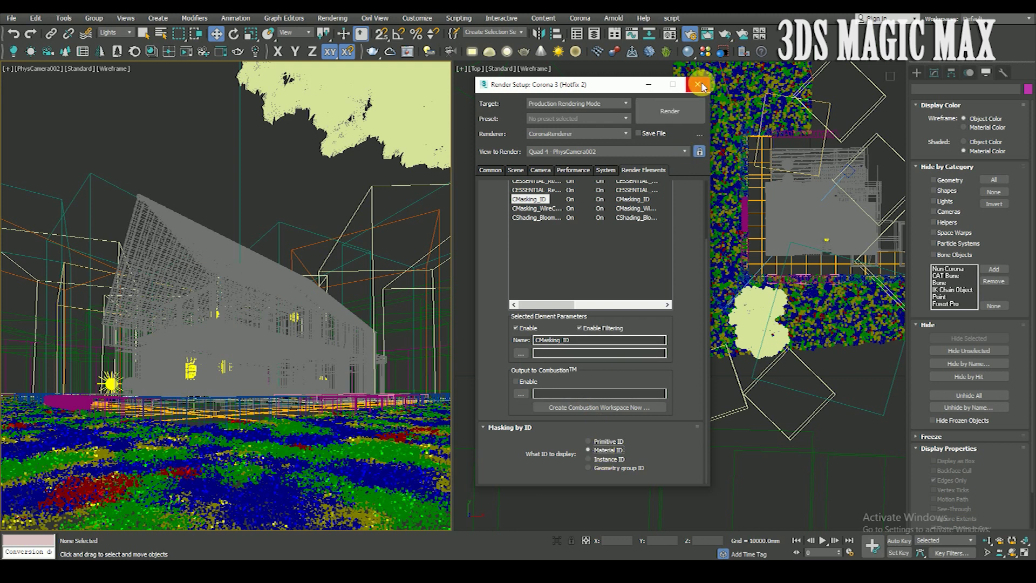
{"action": "scroll", "coordinate": [502, 200], "scroll_direction": "up", "scroll_amount": 3}
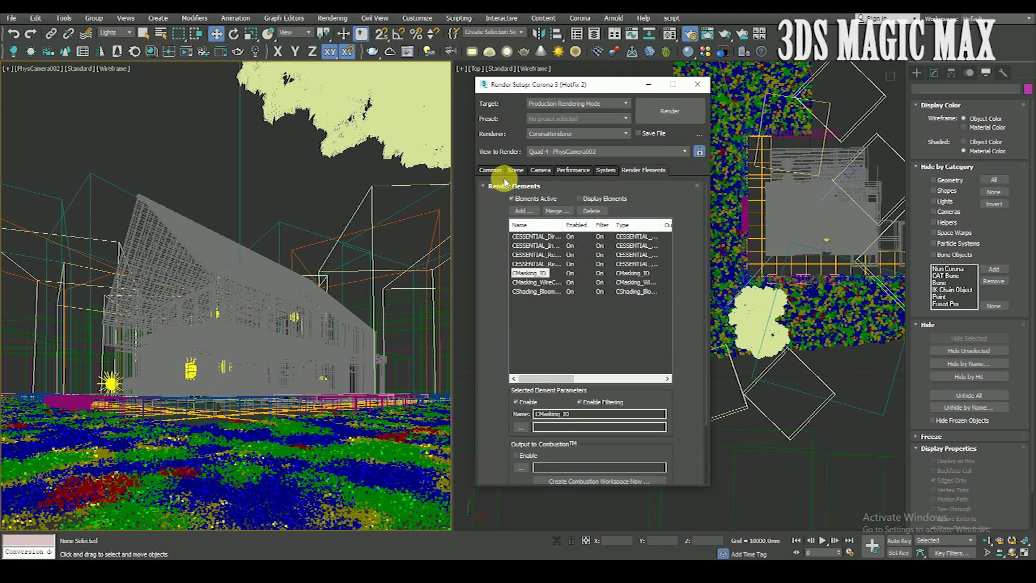
Set the Corona pass limit to 250 with High quality denoising at amount 0.8
{"action": "left_click", "coordinate": [515, 169]}
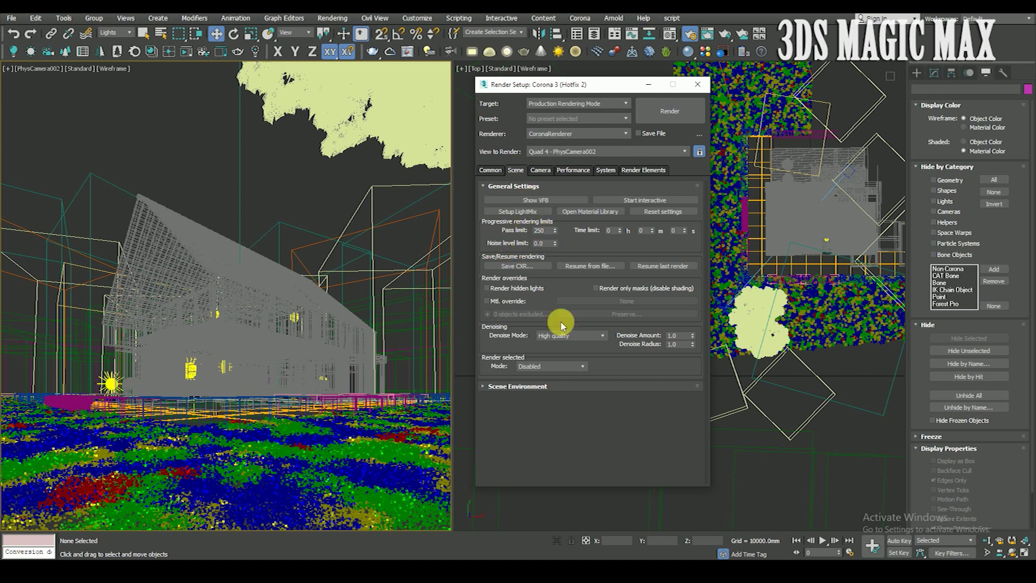
{"action": "left_click", "coordinate": [582, 336]}
{"action": "left_click", "coordinate": [674, 336]}
{"action": "type", "text": "0.8"}
{"action": "left_click", "coordinate": [645, 405]}
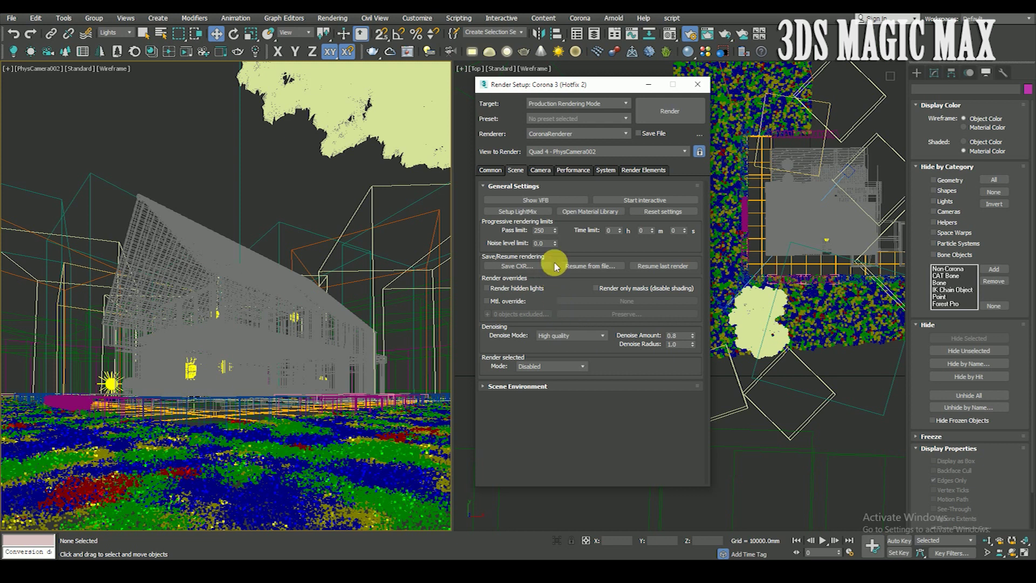
{"action": "left_click", "coordinate": [491, 170]}
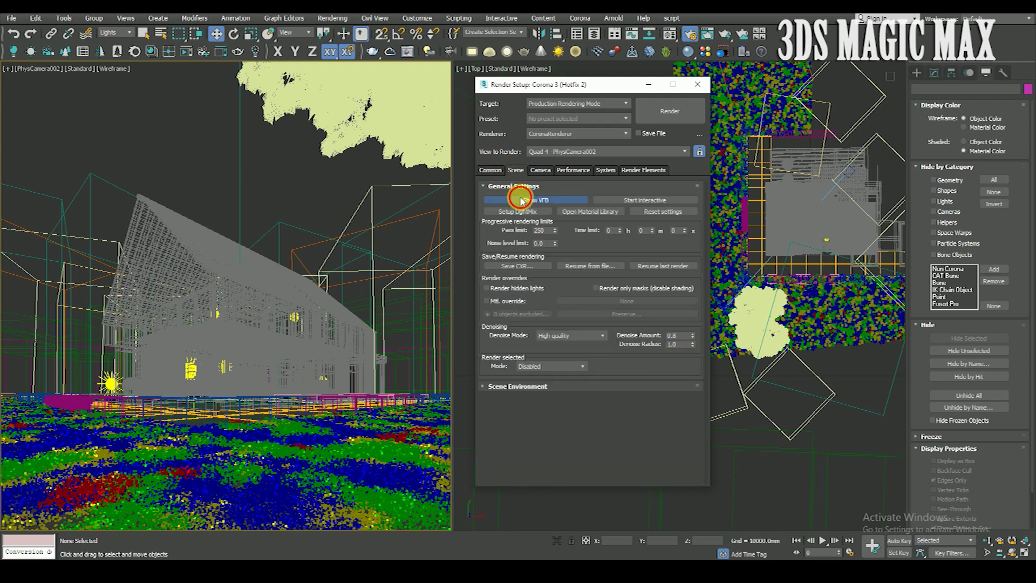
{"action": "left_click", "coordinate": [521, 201]}
Launch the production render and enable Bloom and Glare (intensity 3.0) in the Corona VFB
{"action": "key", "text": "shift+q"}
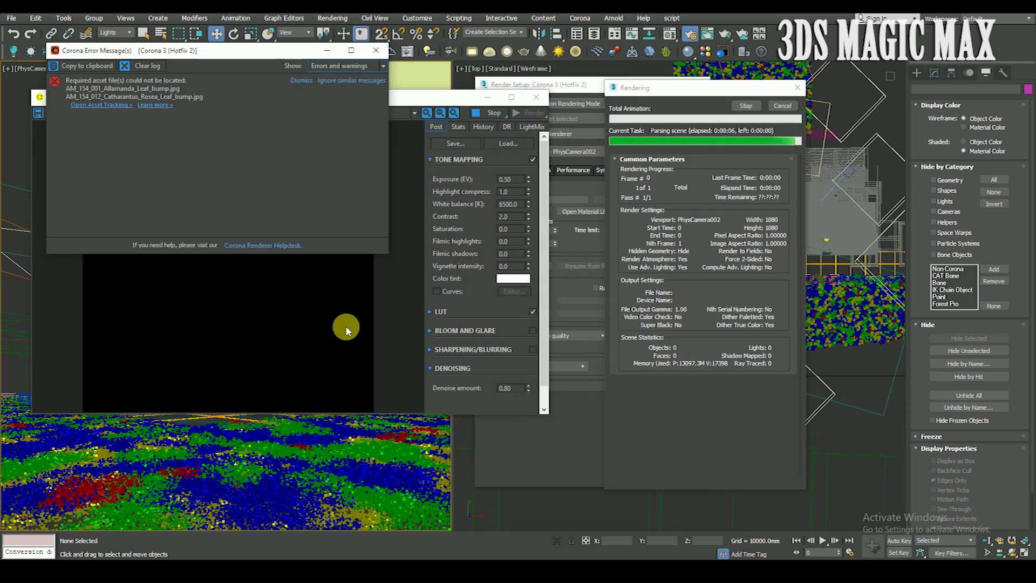
{"action": "left_click_drag", "start_coordinate": [382, 100], "coordinate": [391, 103]}
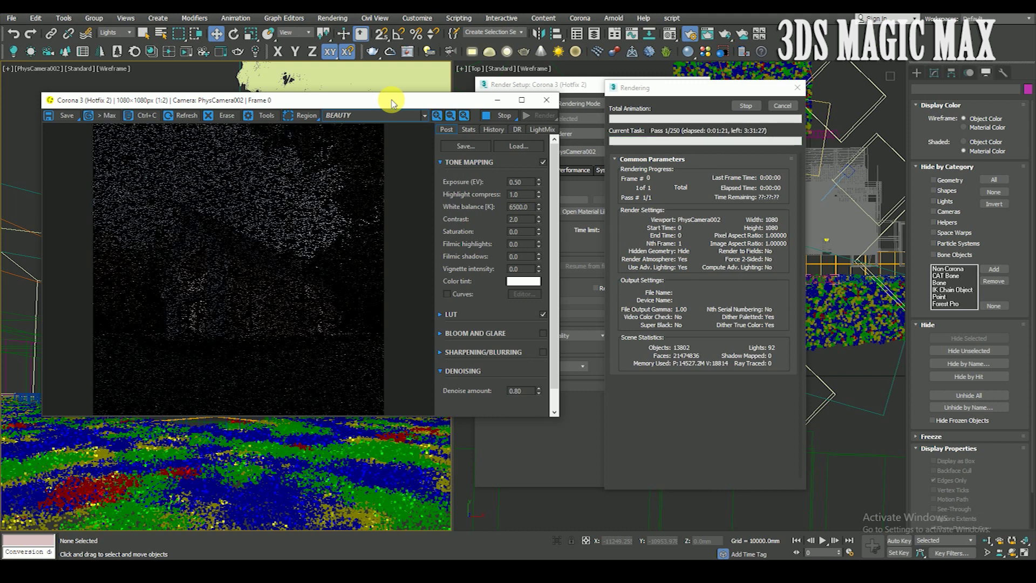
{"action": "left_click", "coordinate": [441, 335]}
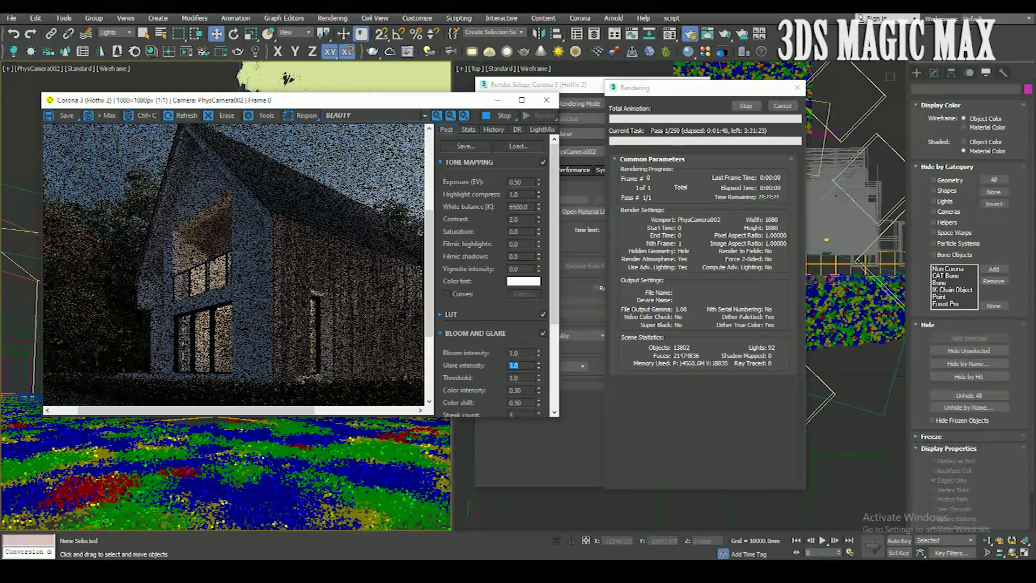
{"action": "scroll", "coordinate": [245, 333], "scroll_direction": "down", "scroll_amount": 1}
{"action": "scroll", "coordinate": [299, 303], "scroll_direction": "up", "scroll_amount": 2}
{"action": "scroll", "coordinate": [313, 274], "scroll_direction": "down", "scroll_amount": 2}
{"action": "scroll", "coordinate": [302, 291], "scroll_direction": "down", "scroll_amount": 1}
{"action": "scroll", "coordinate": [279, 305], "scroll_direction": "up", "scroll_amount": 1}
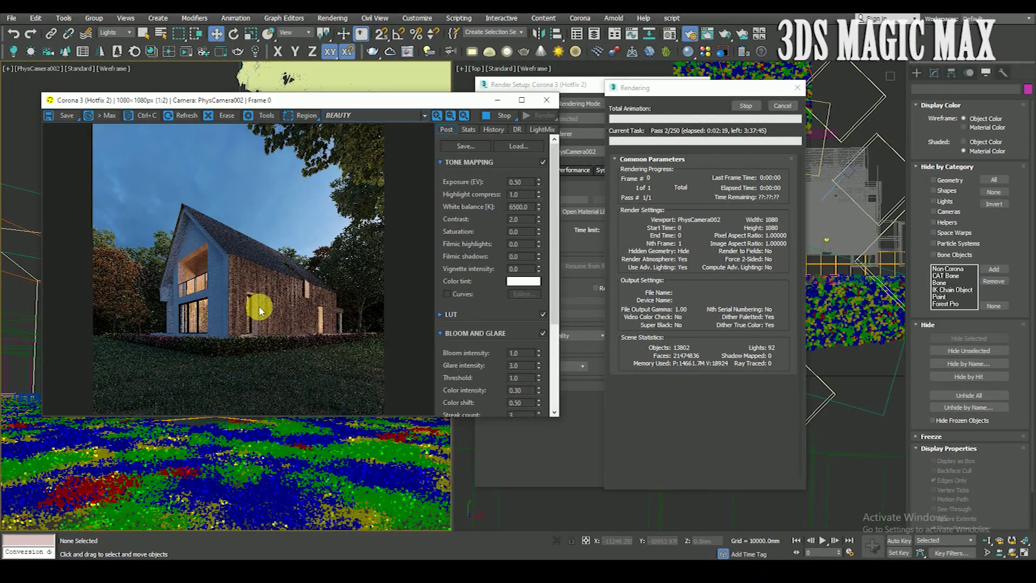